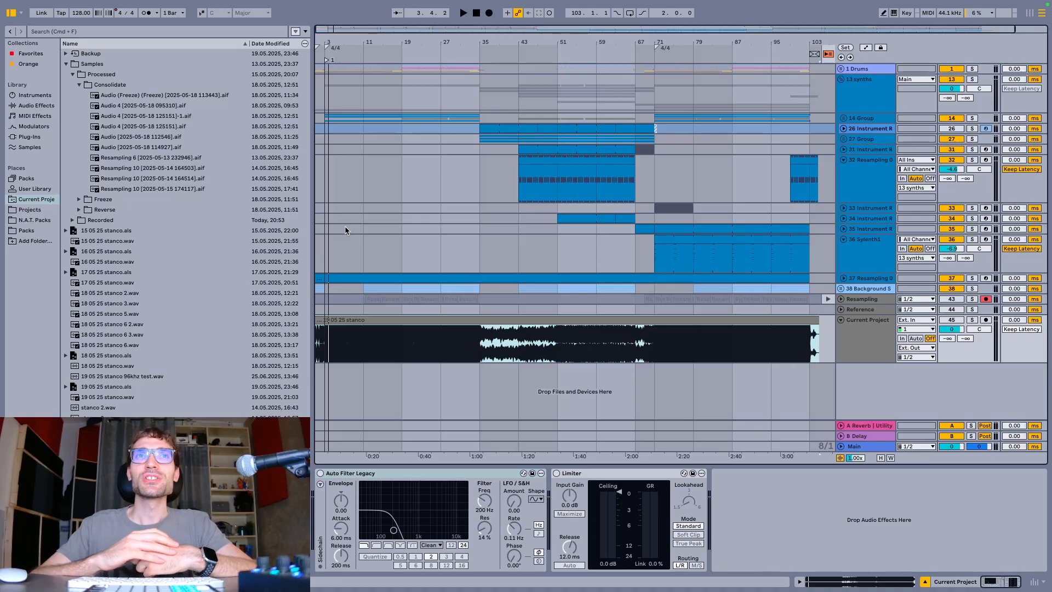
Select the full time range of the Current Project track and fit the whole arrangement in view
mouse_move(606, 1)
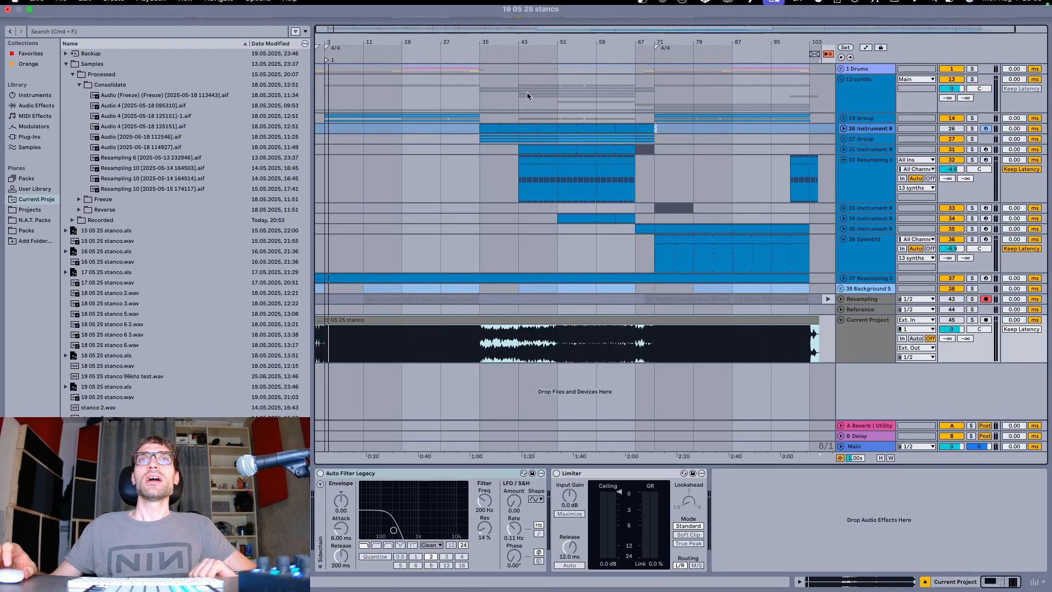
left_click_drag(319, 342, 833, 345)
key("w")
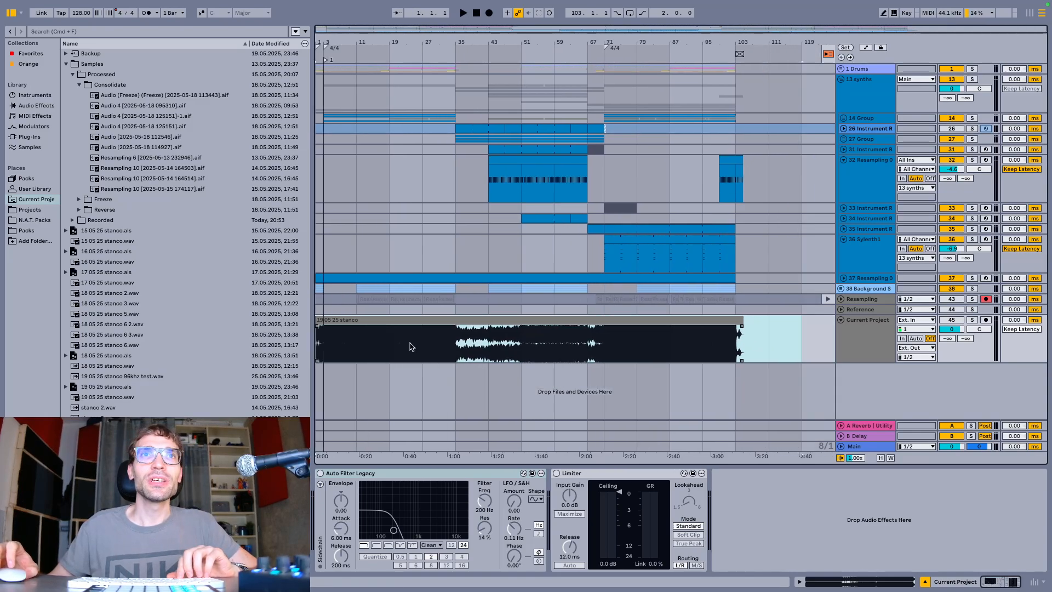
scroll(329, 351, "up", 2)
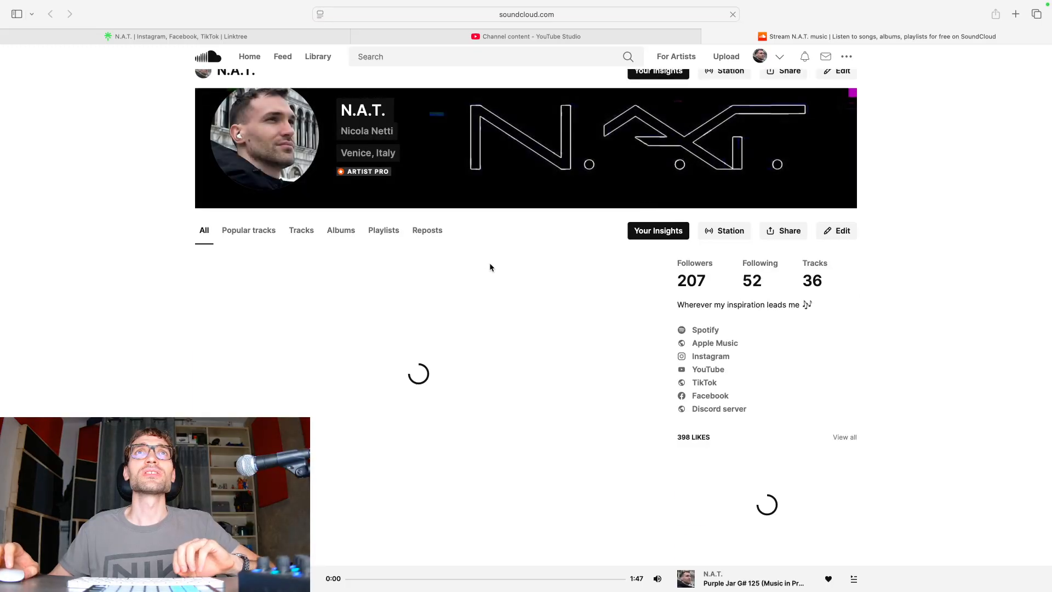
Switch to the artist's SoundCloud profile in the browser and locate the Stanco (Music in Progress) track
scroll(355, 297, "down", 10)
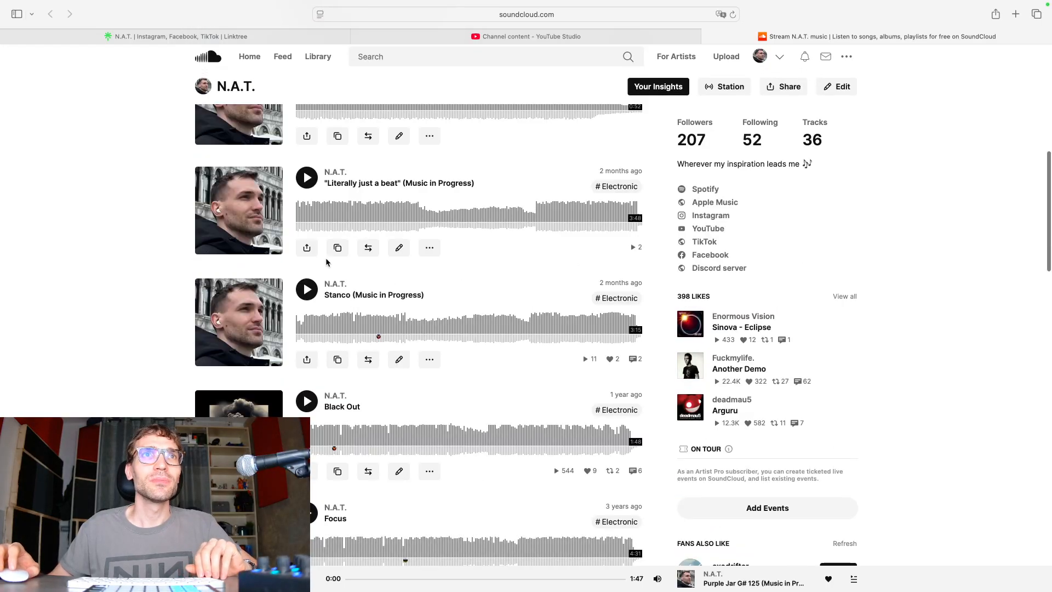
scroll(329, 263, "up", 2)
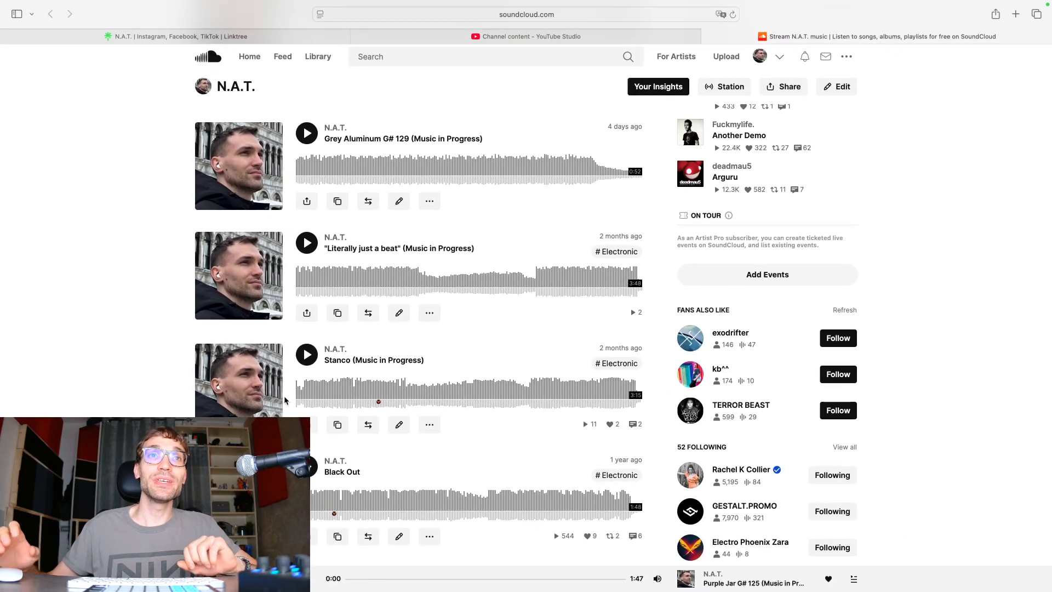
scroll(293, 342, "down", 3)
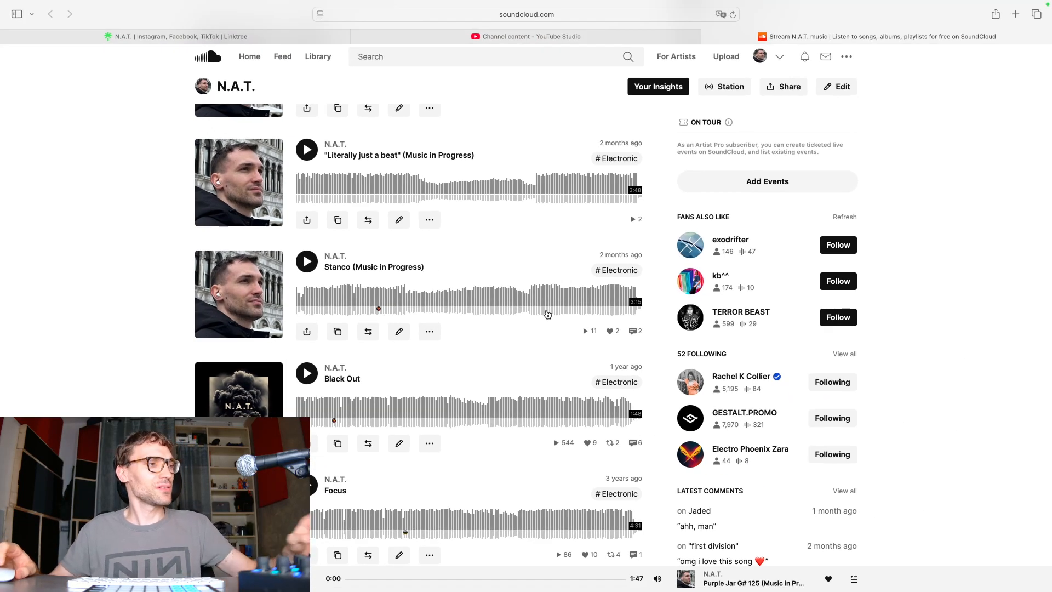
Switch back to Ableton Live, play the song from the beginning and show the Main track's device chain
key("ctrl+Right")
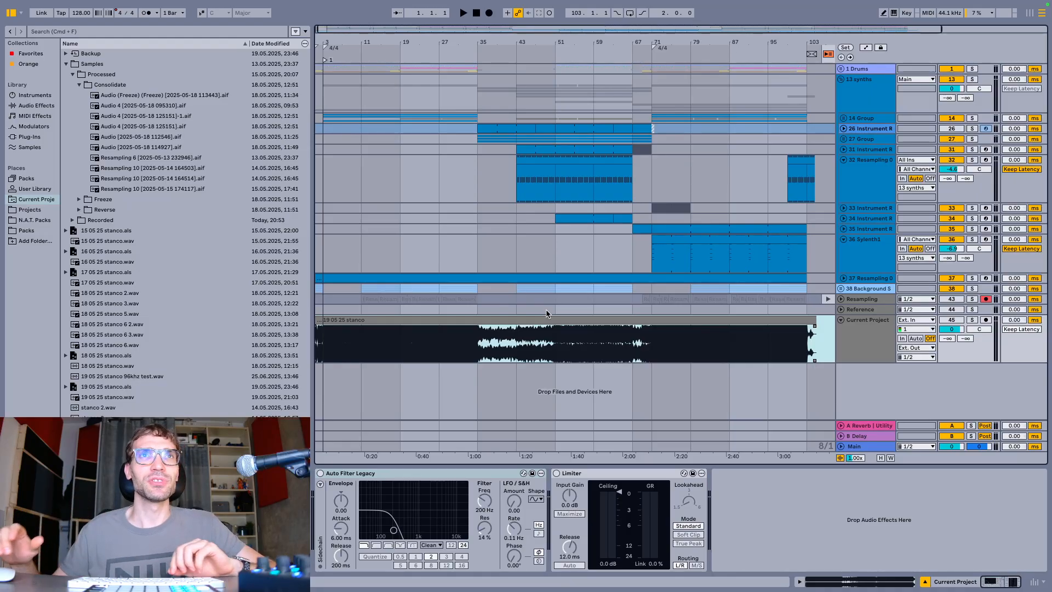
left_click(547, 318)
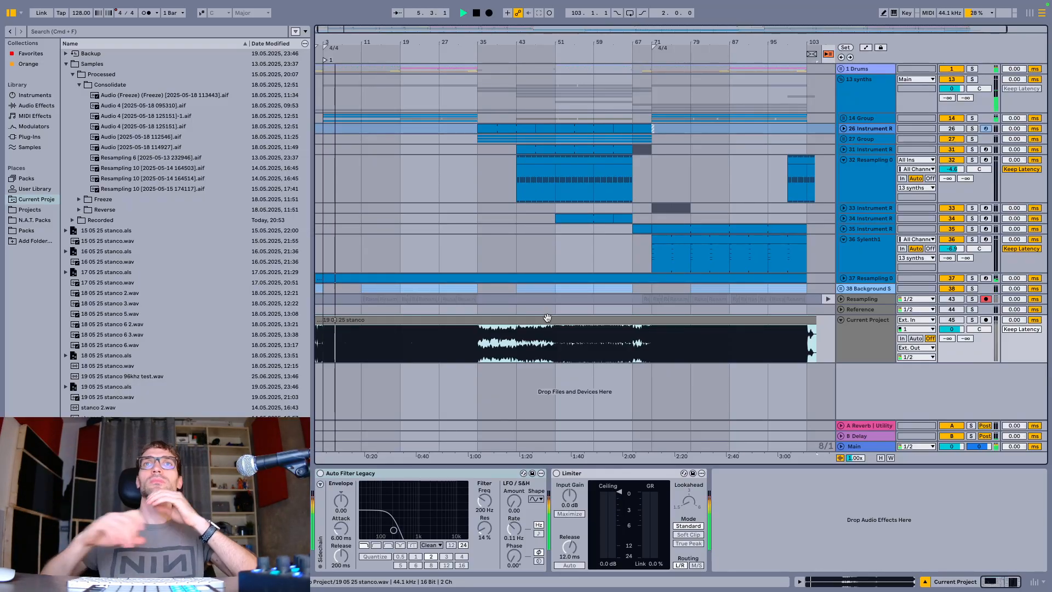
left_click(859, 448)
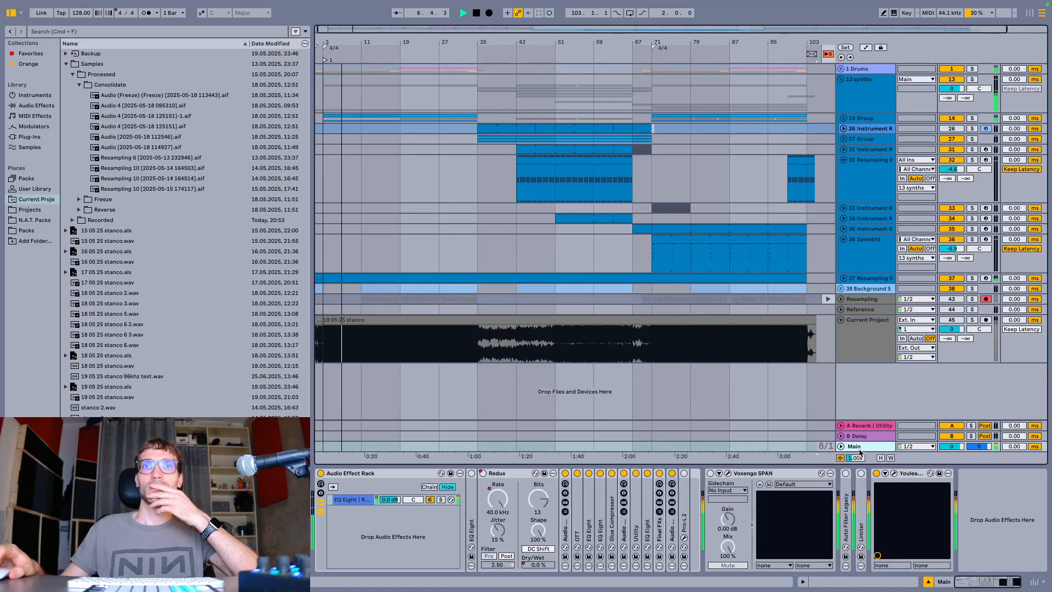
Unfold the Main track's limiting rack, compare the +7 chain's Limiter with Auto release off and on, and fold the rack again
double_click(673, 526)
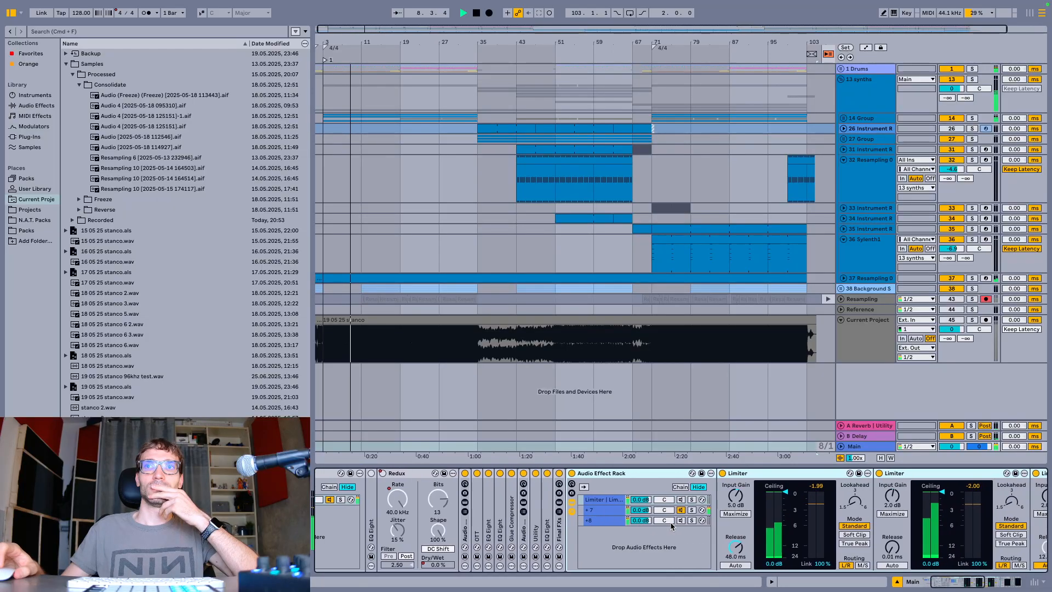
left_click(558, 510)
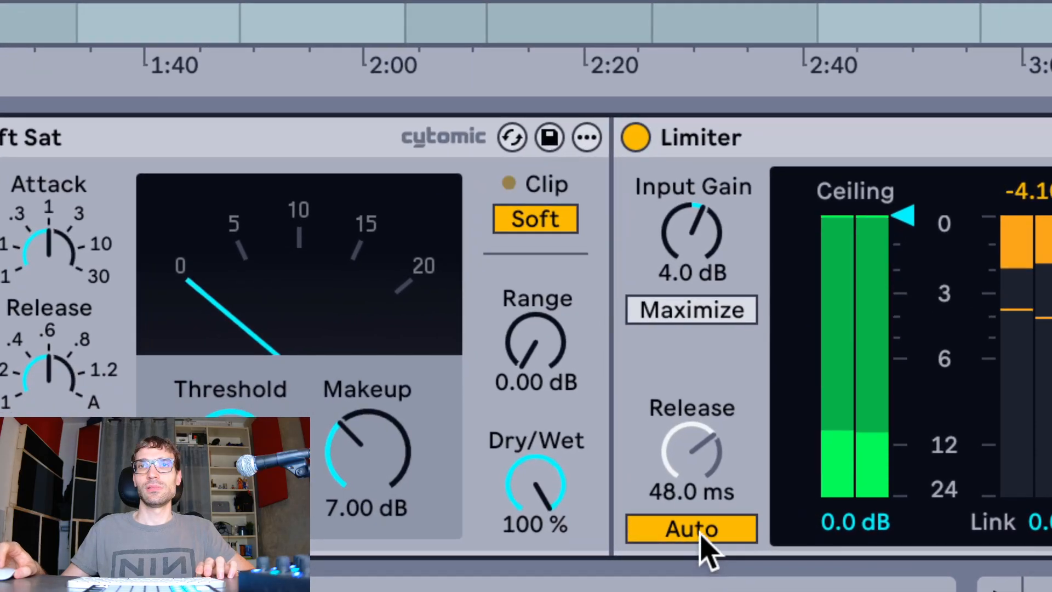
left_click(699, 547)
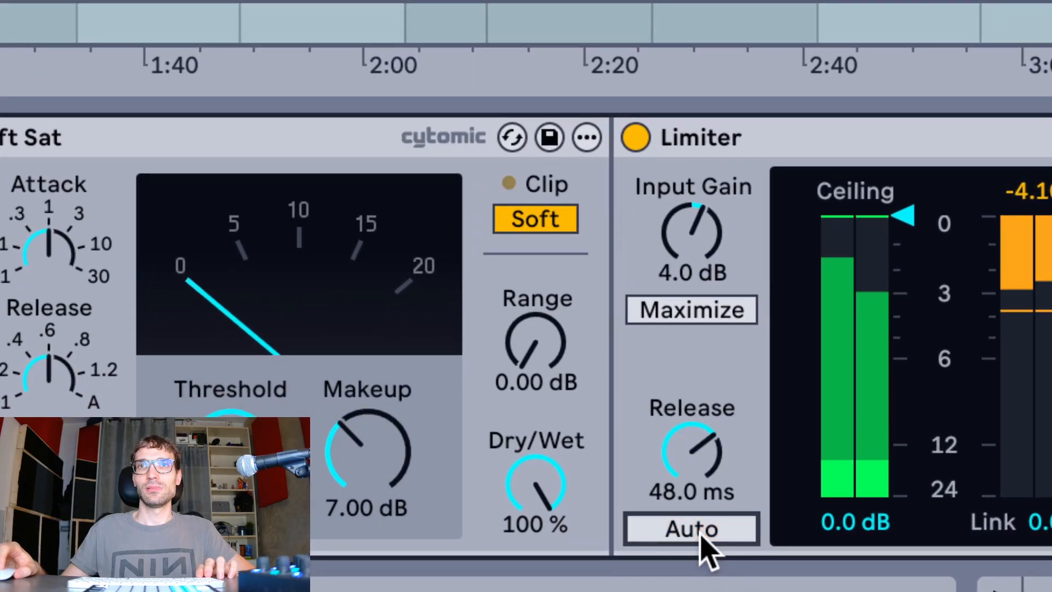
left_click(699, 534)
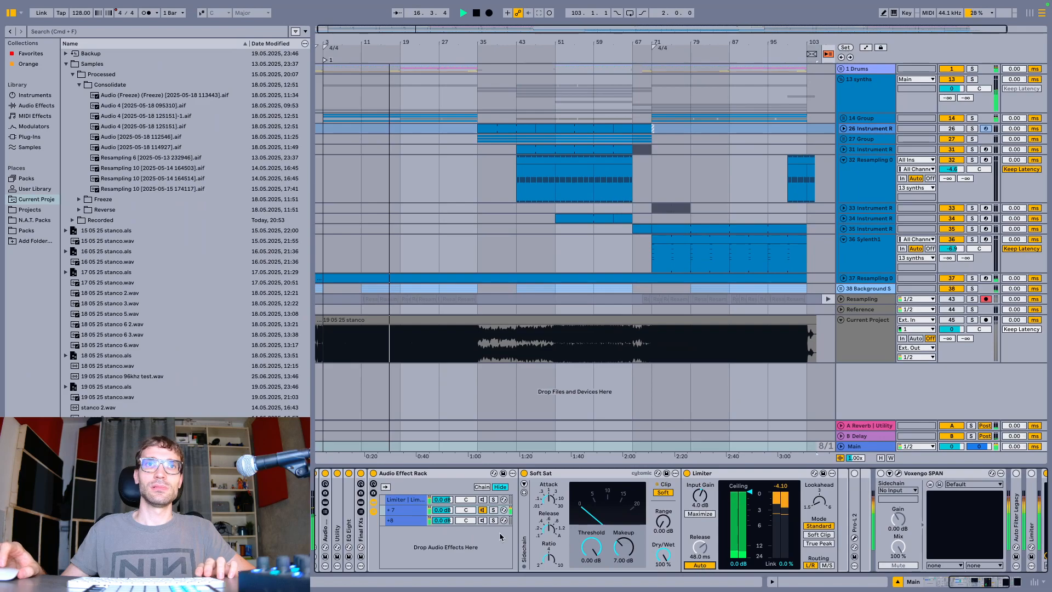
double_click(401, 474)
Inspect the Final FXs rack on the Main track, and compare the EQ Eight before it bypassed and active
double_click(367, 524)
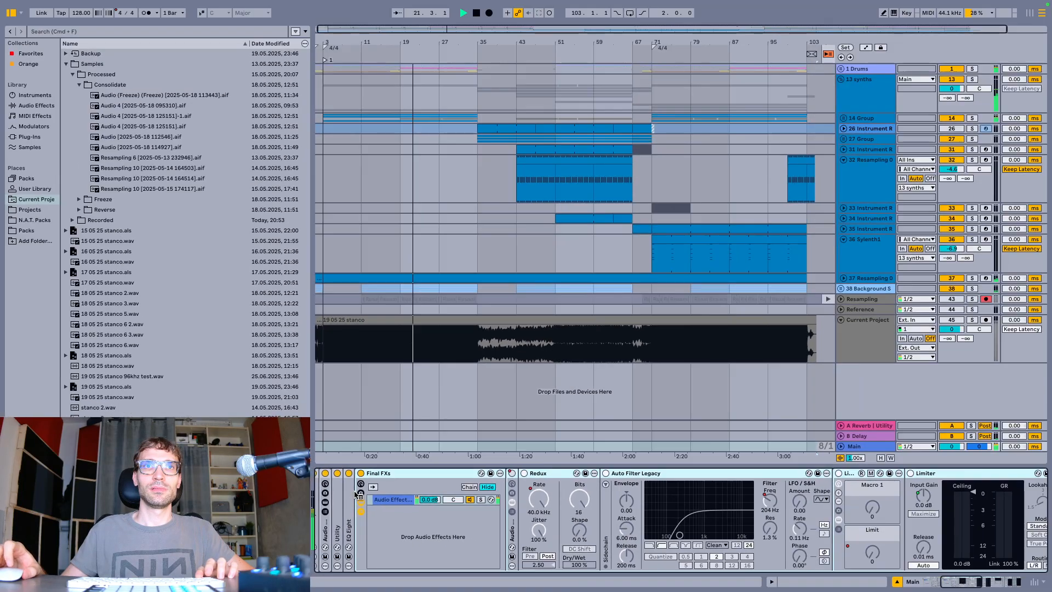
double_click(379, 474)
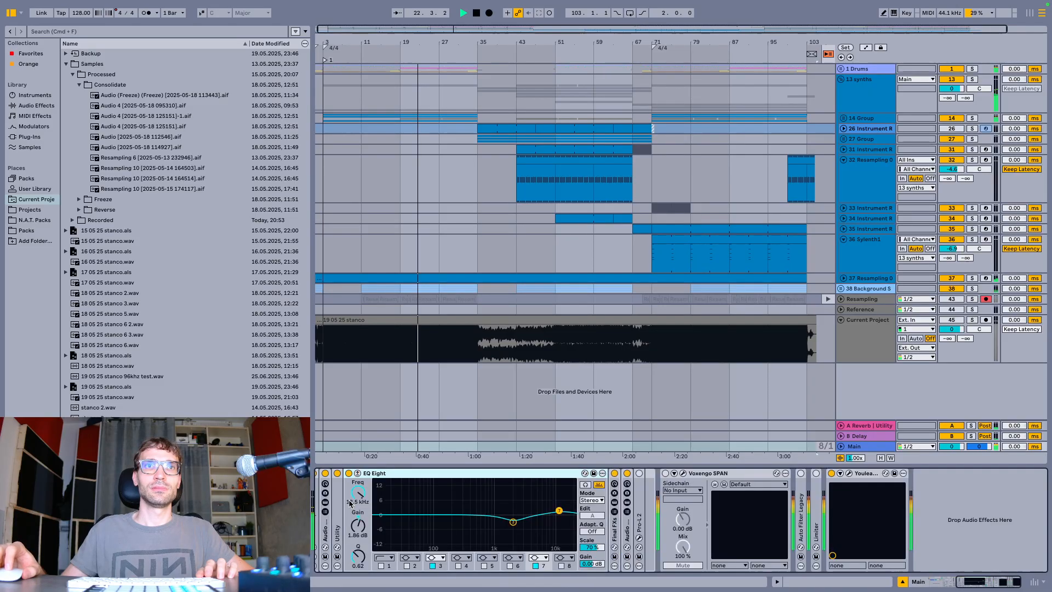
double_click(350, 502)
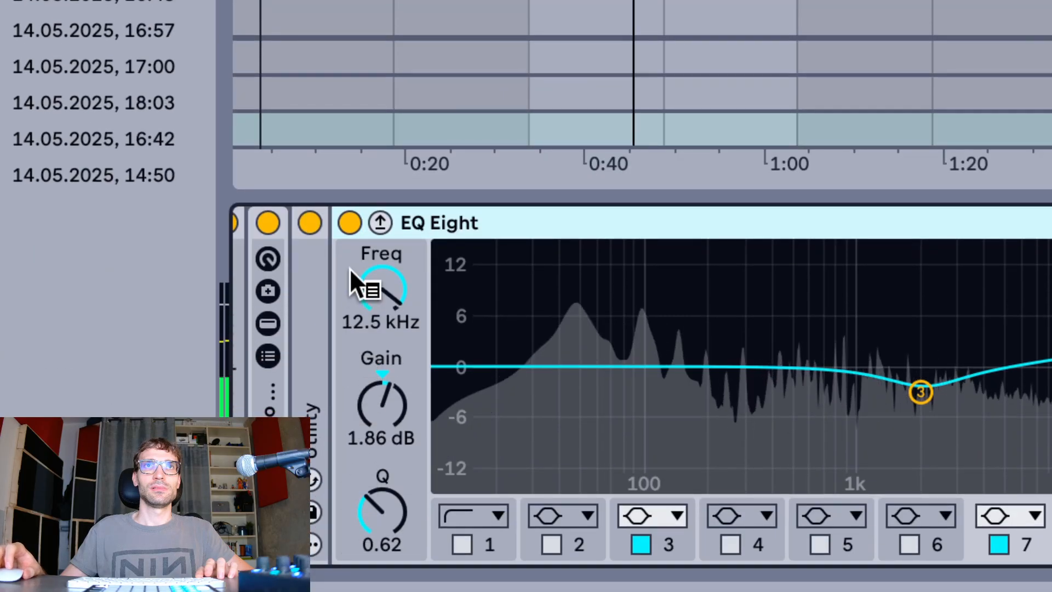
left_click(353, 223)
left_click(354, 222)
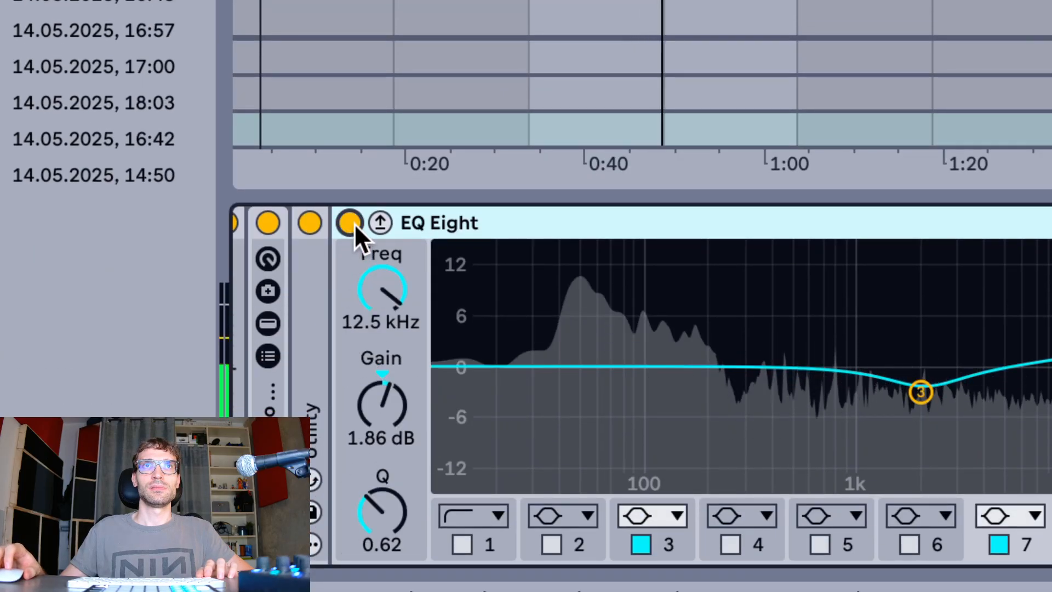
double_click(456, 222)
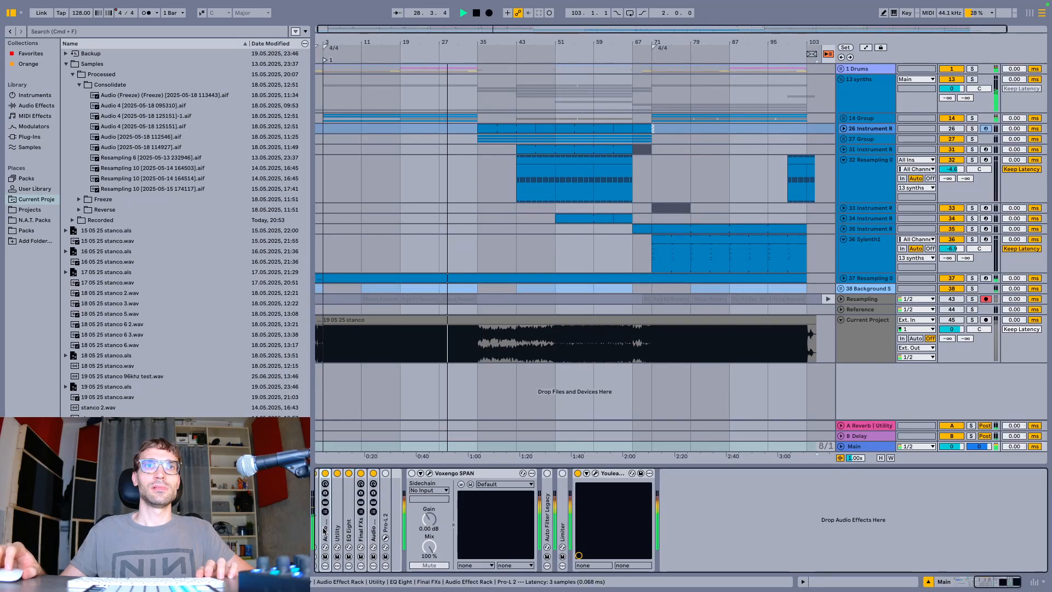
Inspect the 7 db chain of the Main track's saturation rack and compare the rack bypassed and active
double_click(323, 530)
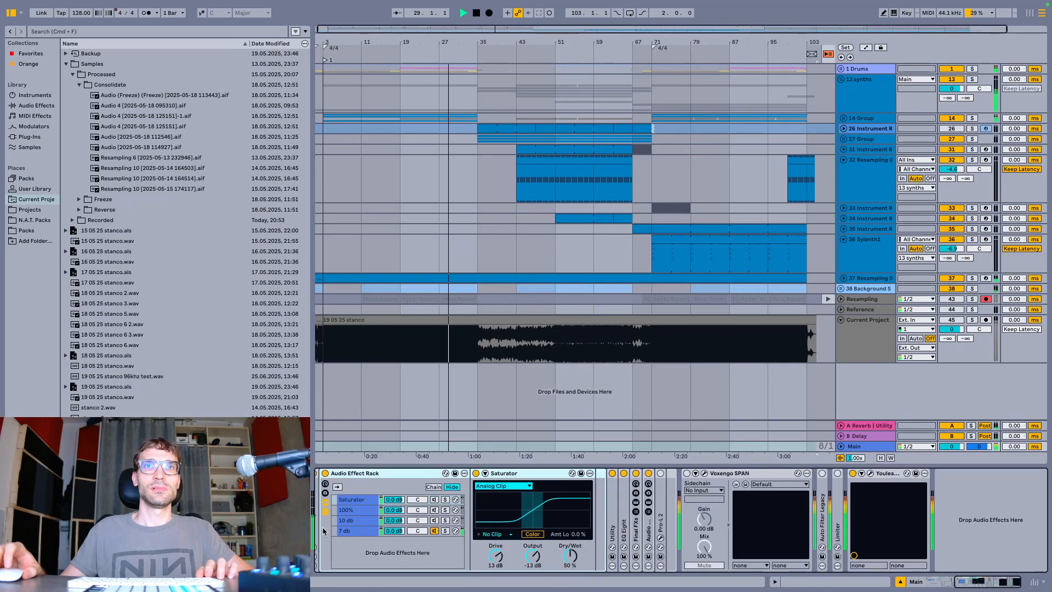
left_click(366, 531)
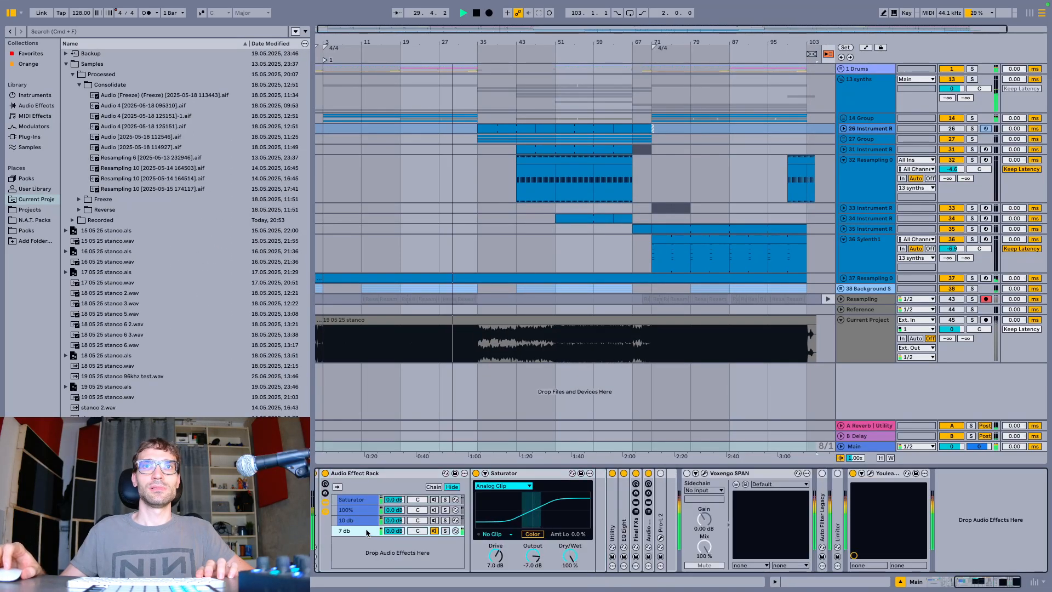
left_click(325, 473)
left_click(326, 473)
scroll(380, 502, "left", 5)
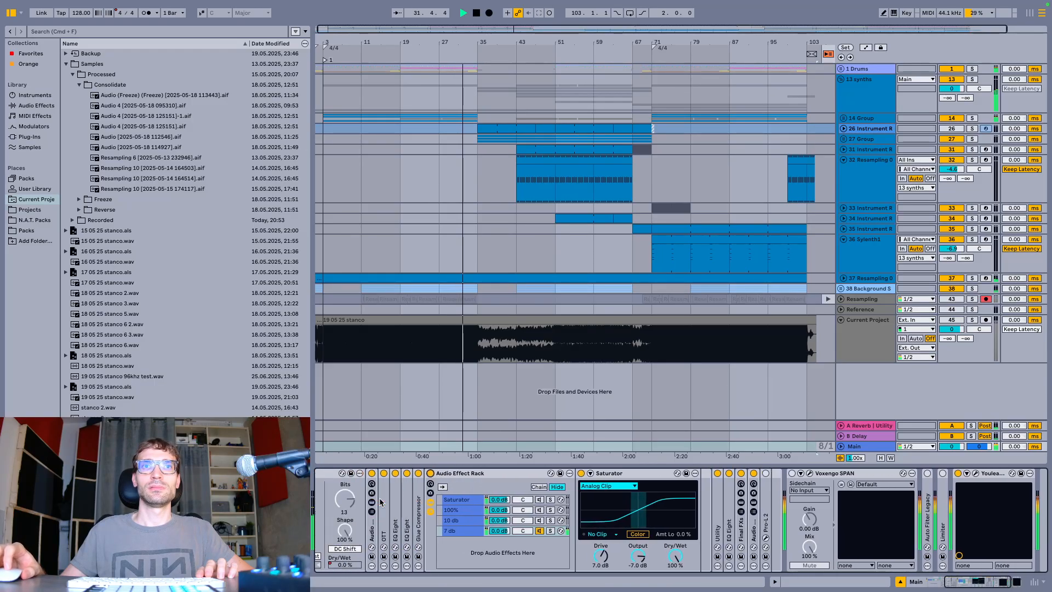
double_click(447, 474)
Inspect the settings of the Glue Compressor, the EQ Eight before it and the OTT on the Main track
double_click(420, 496)
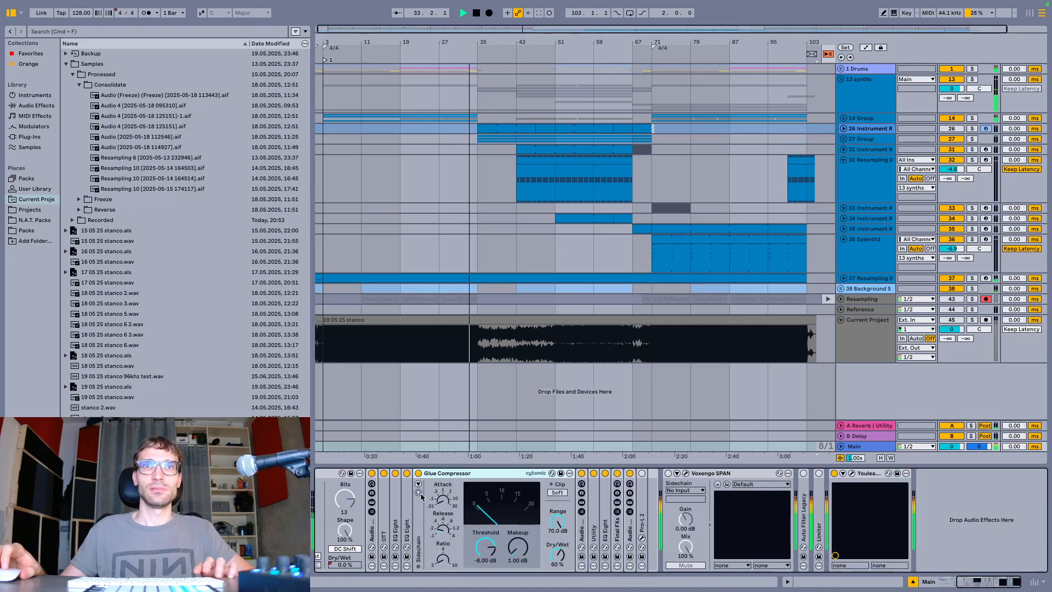
double_click(443, 472)
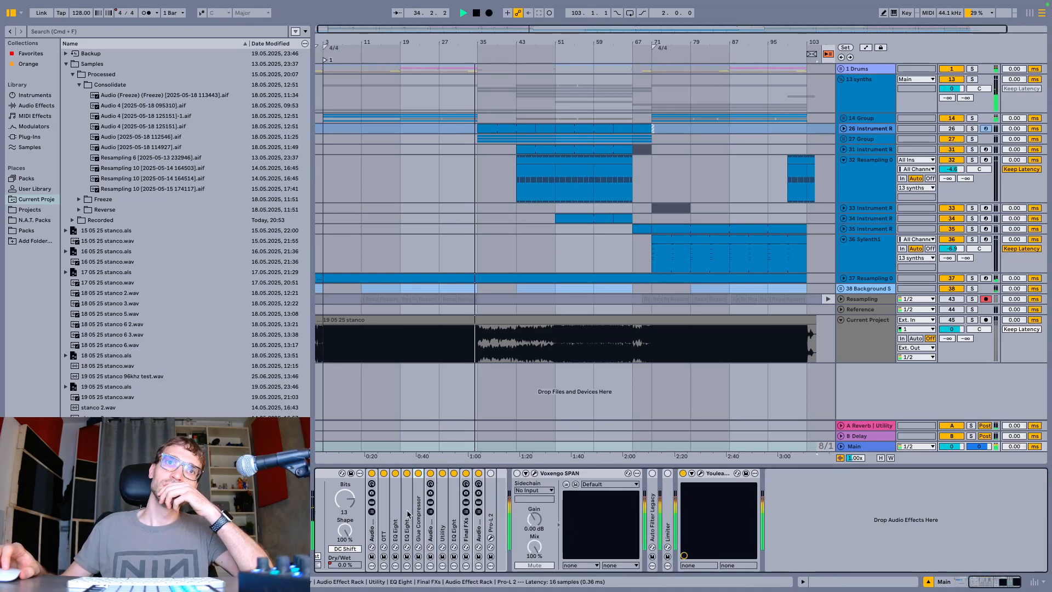
double_click(406, 496)
double_click(385, 492)
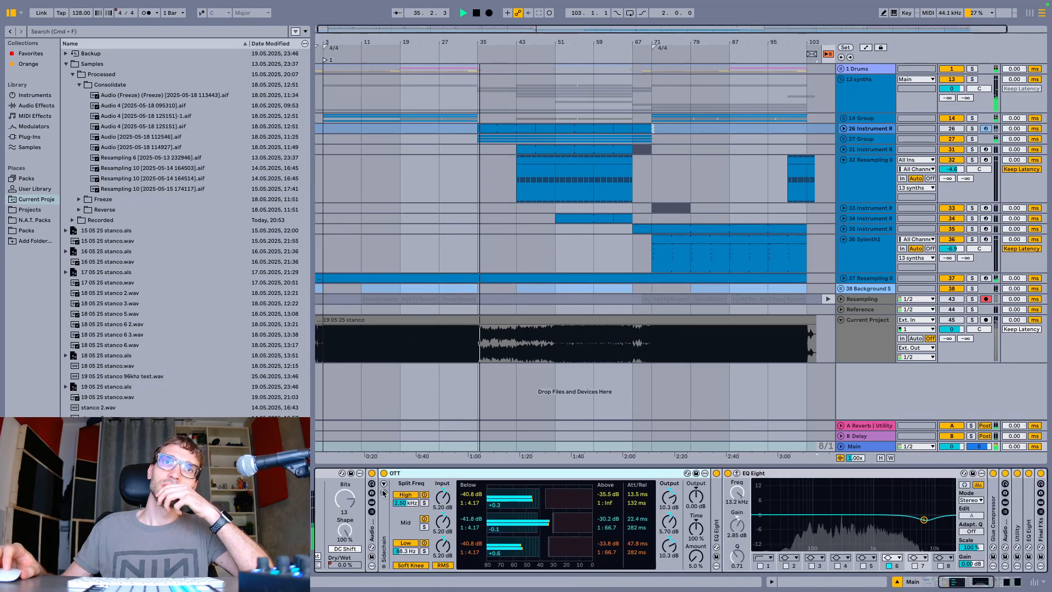
double_click(405, 473)
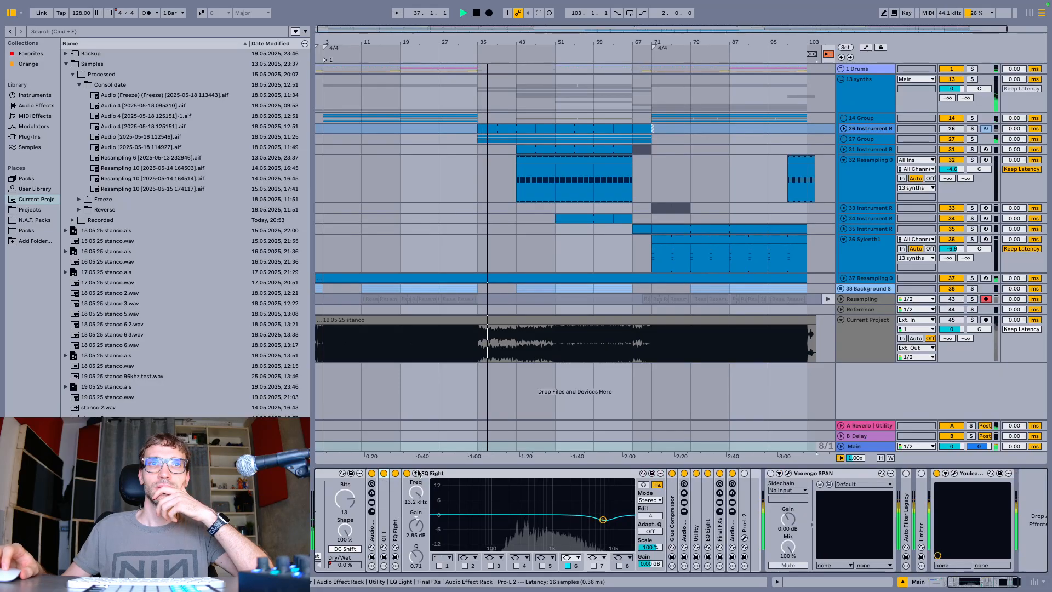
Inspect the Audio Effect Rack before the OTT with its Mid Side and multiband chains, and fold it again
double_click(370, 527)
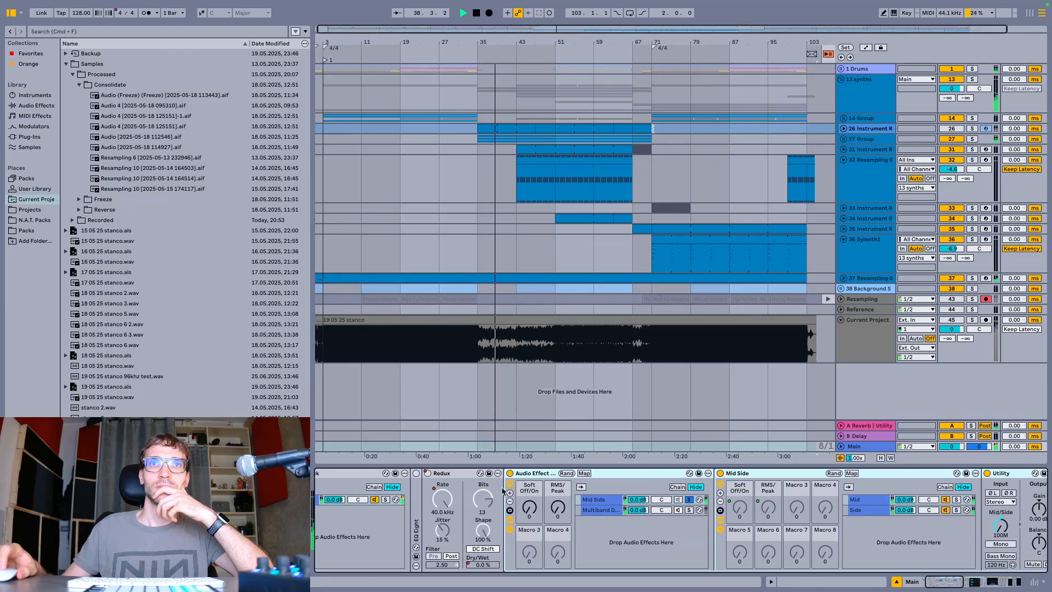
double_click(517, 473)
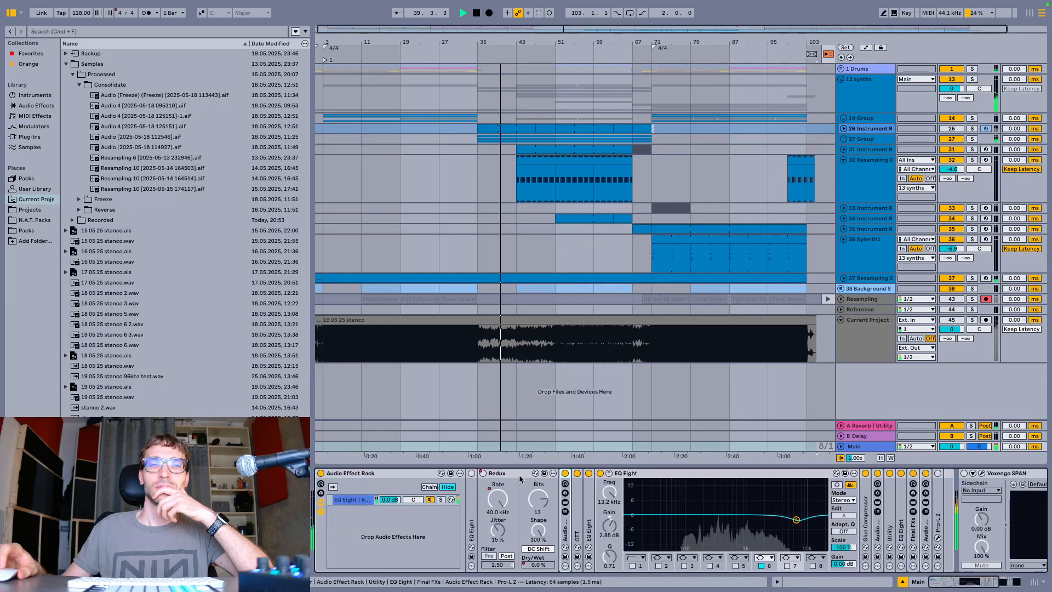
scroll(451, 497, "right", 5)
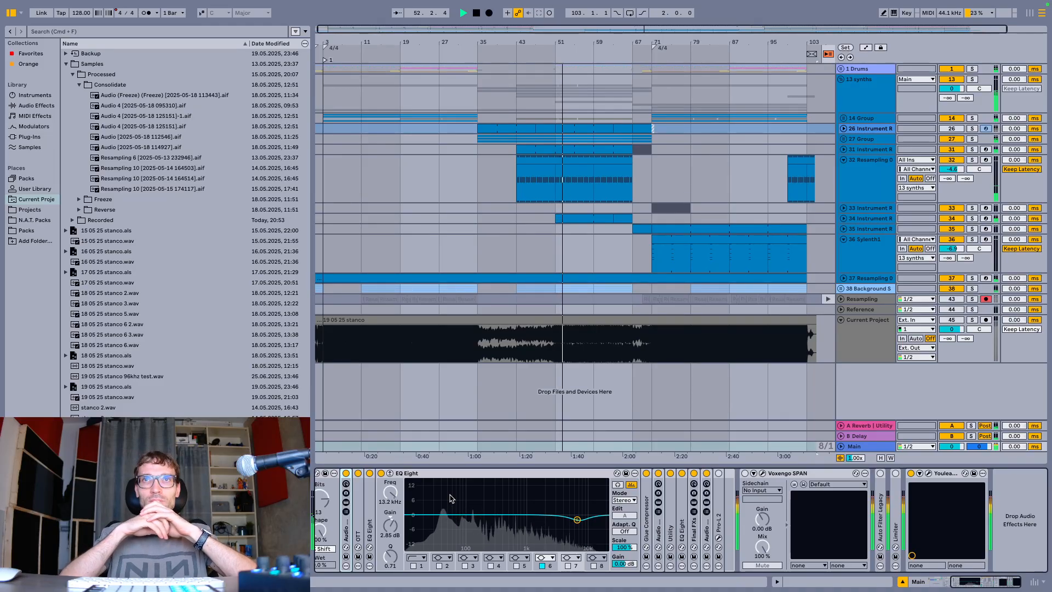
Unfold the 14 Group, track 26, the 27 Group and tracks 31 and 34, and examine their clips around bars 43 to 73
scroll(507, 396, "right", 1)
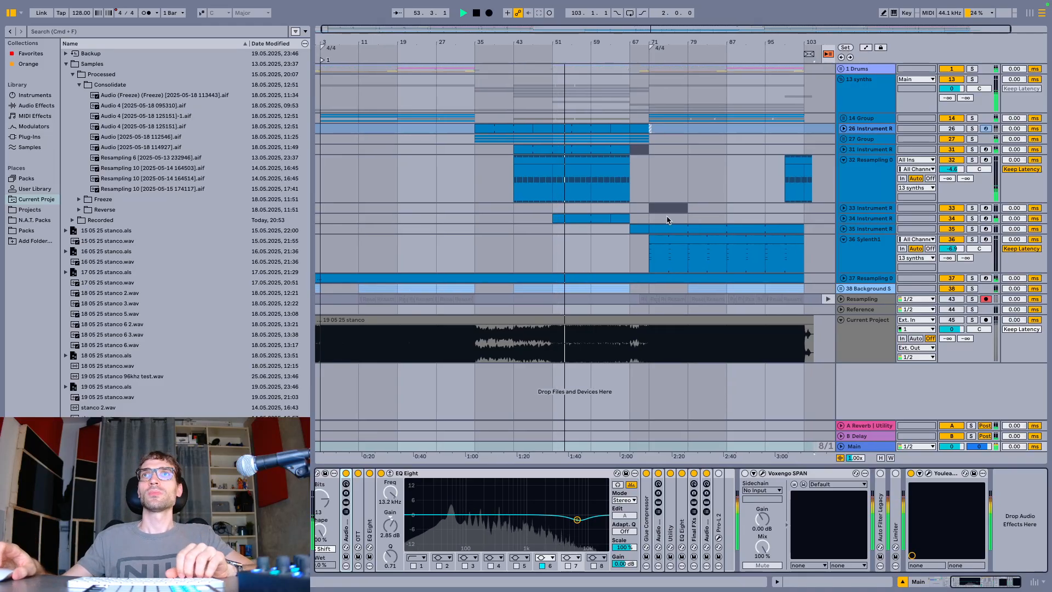
left_click(844, 119)
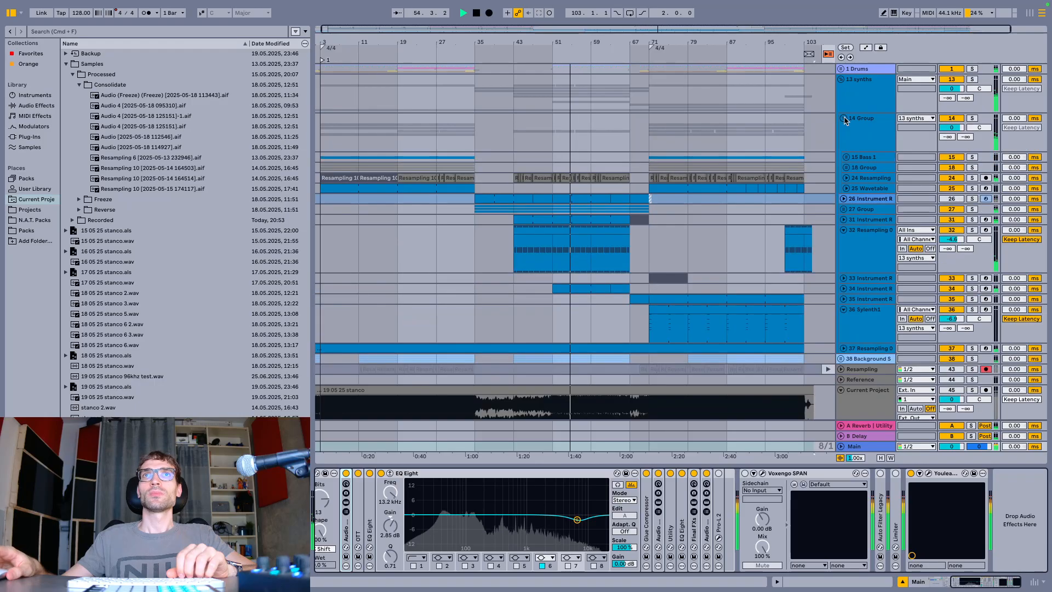
left_click(842, 198)
scroll(824, 220, "down", 1)
left_click(843, 231)
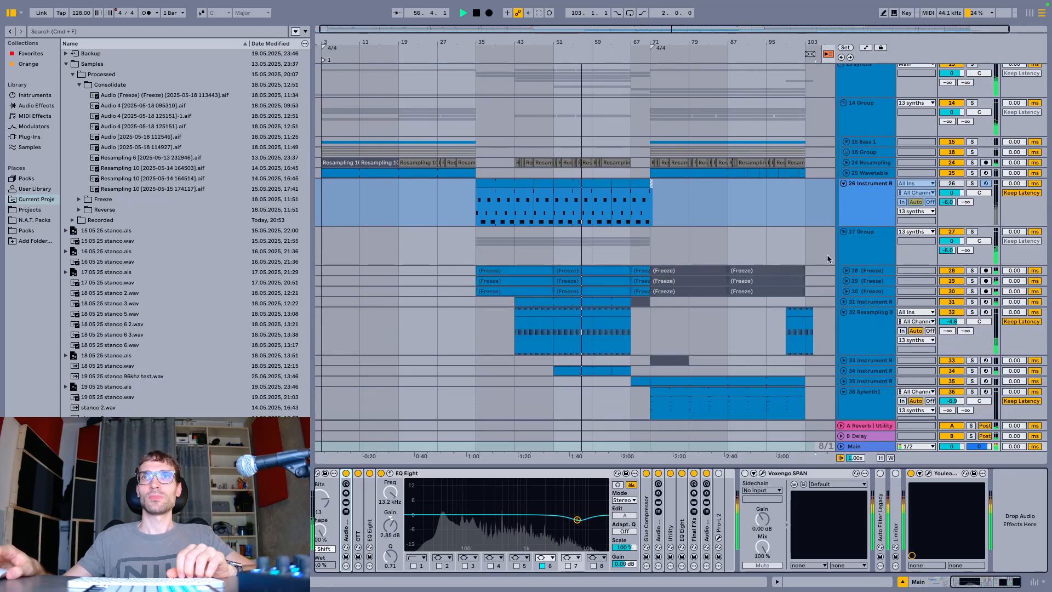
left_click(844, 302)
scroll(767, 313, "down", 5)
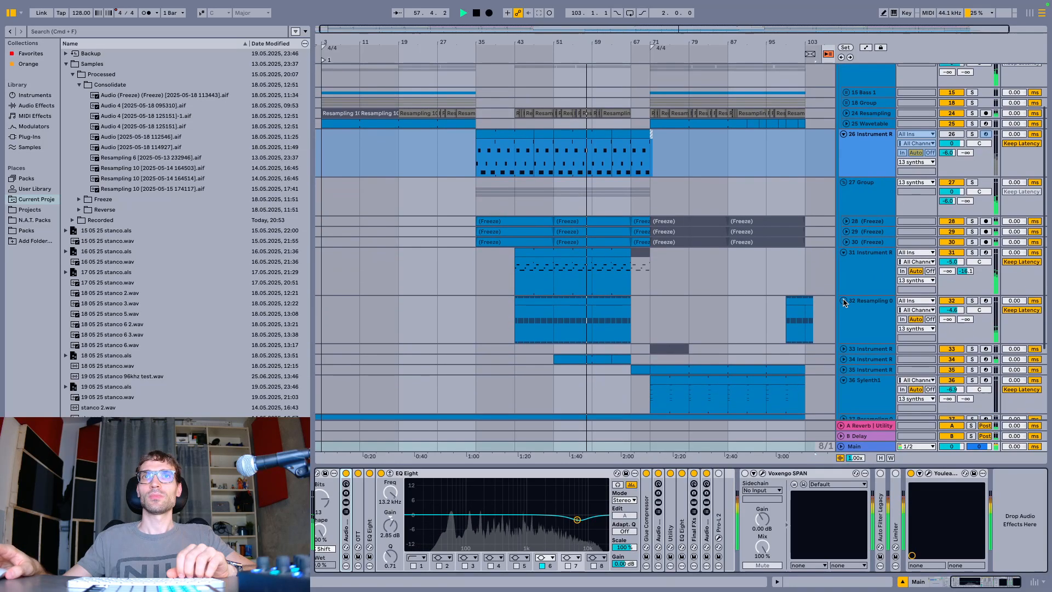
left_click(844, 335)
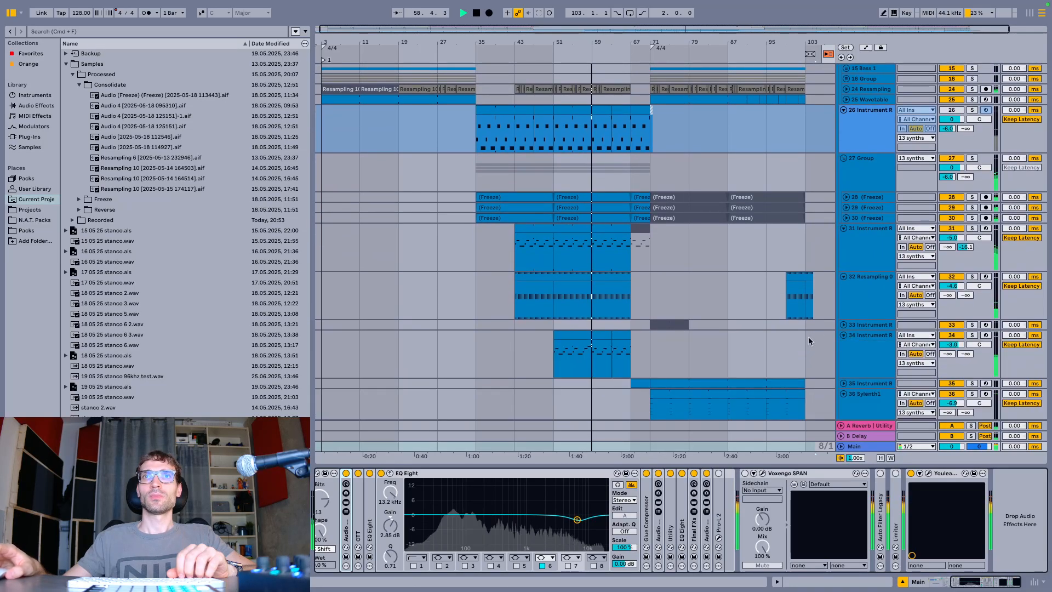
scroll(602, 317, "down", 6)
scroll(596, 317, "up", 2)
scroll(589, 317, "up", 3)
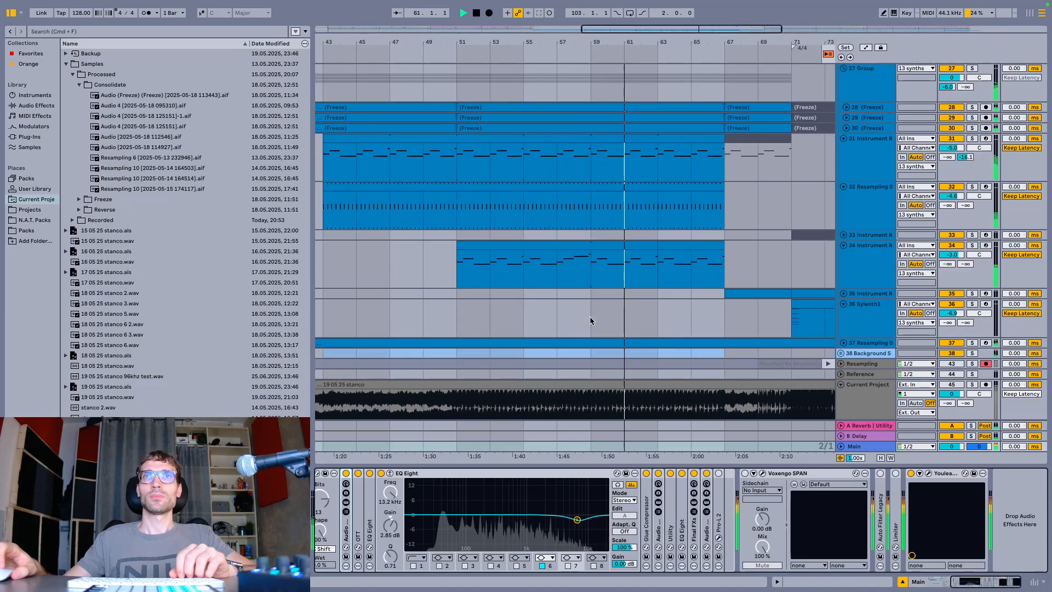
scroll(589, 316, "up", 5)
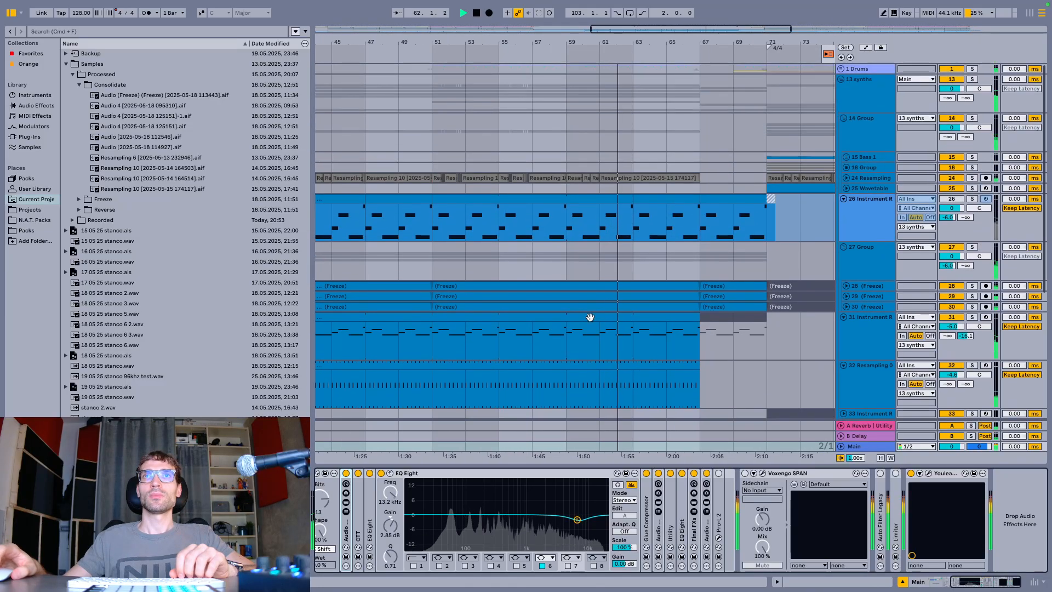
Unfold the 1 Drums group and track 24 Resampling, and examine the drum and resampled clips around bars 61 to 77
left_click(842, 69)
scroll(803, 146, "down", 10)
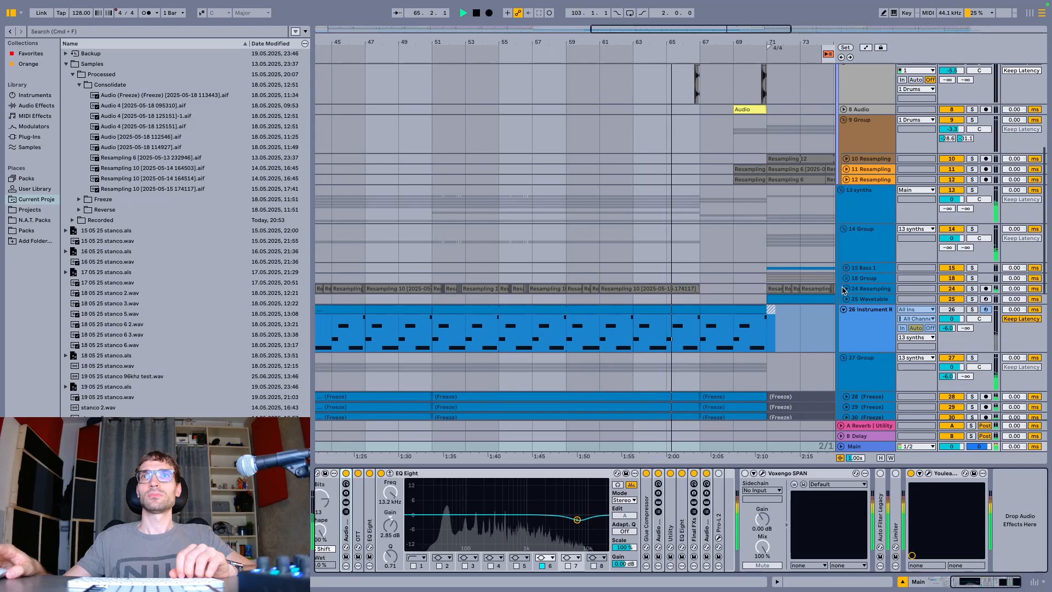
left_click(843, 290)
scroll(664, 318, "up", 5)
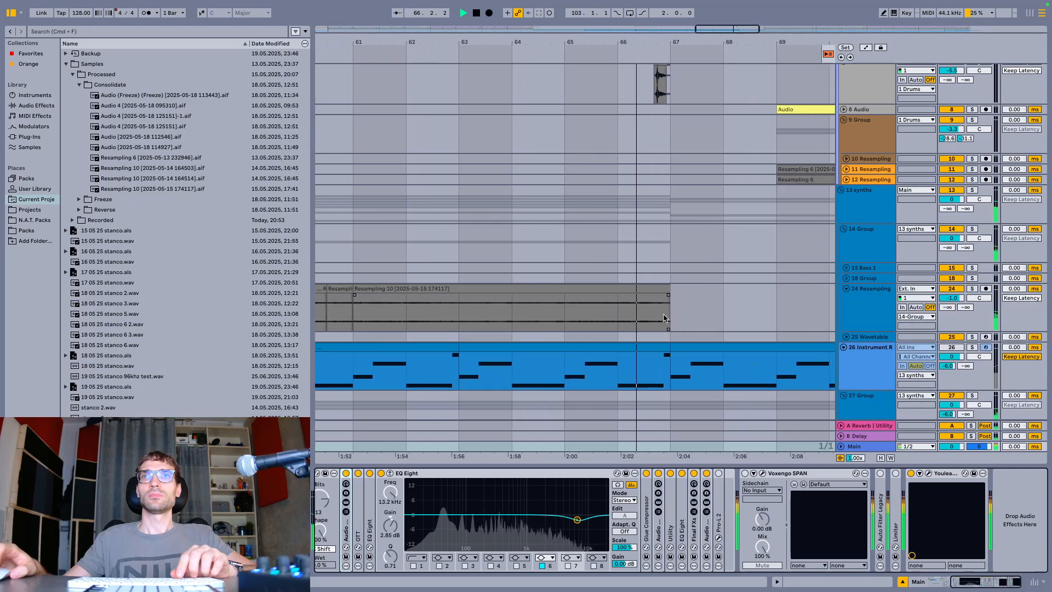
scroll(663, 313, "up", 7)
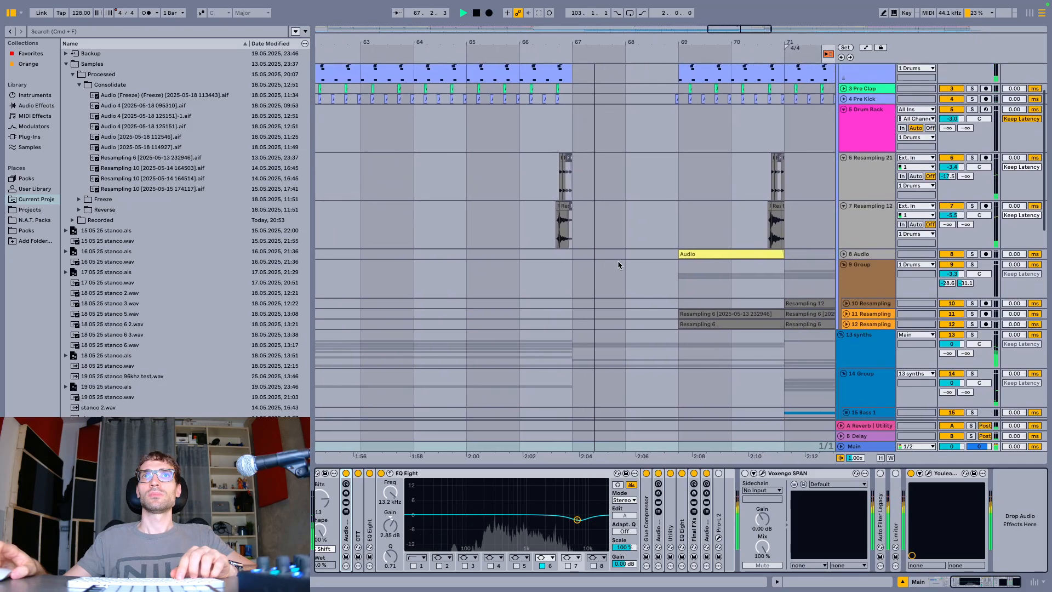
scroll(617, 264, "up", 3)
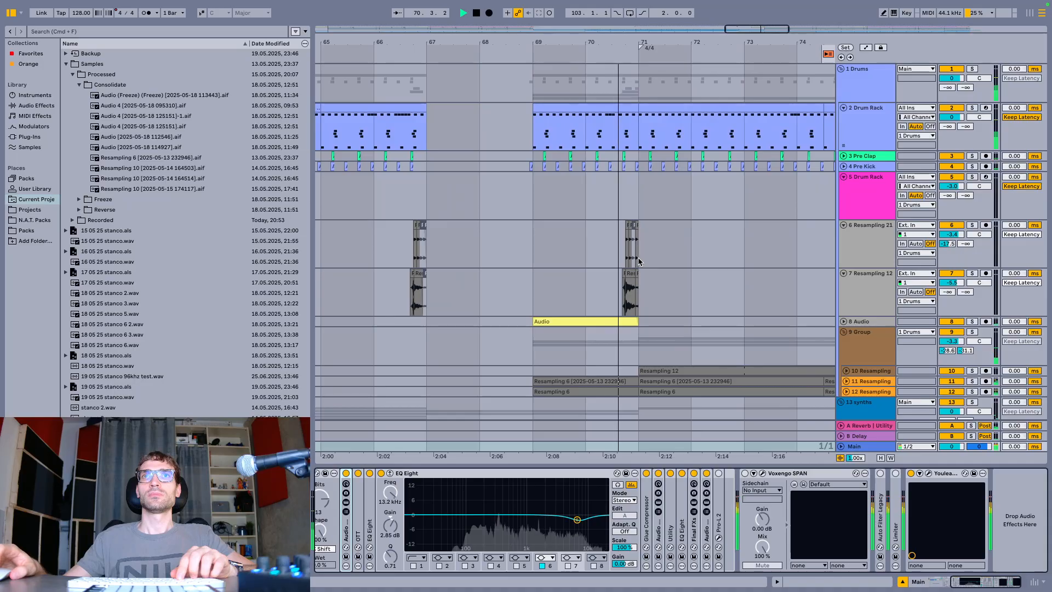
scroll(638, 262, "down", 5)
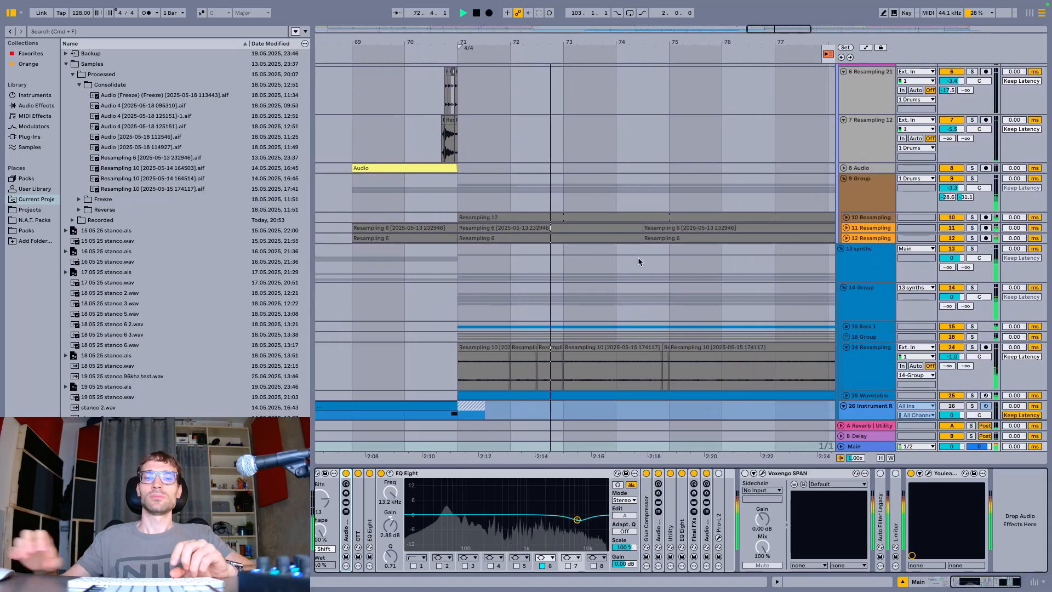
Fold all tracks of the arrangement and unfold only the Current Project track to view its waveform
scroll(638, 262, "down", 10)
key("alt+u")
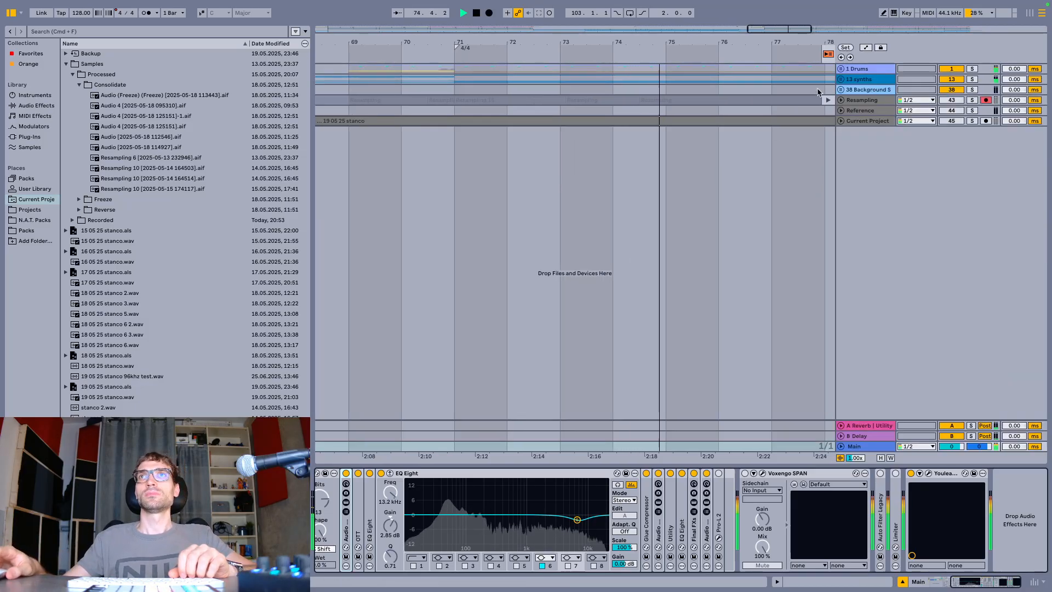
left_click(840, 121)
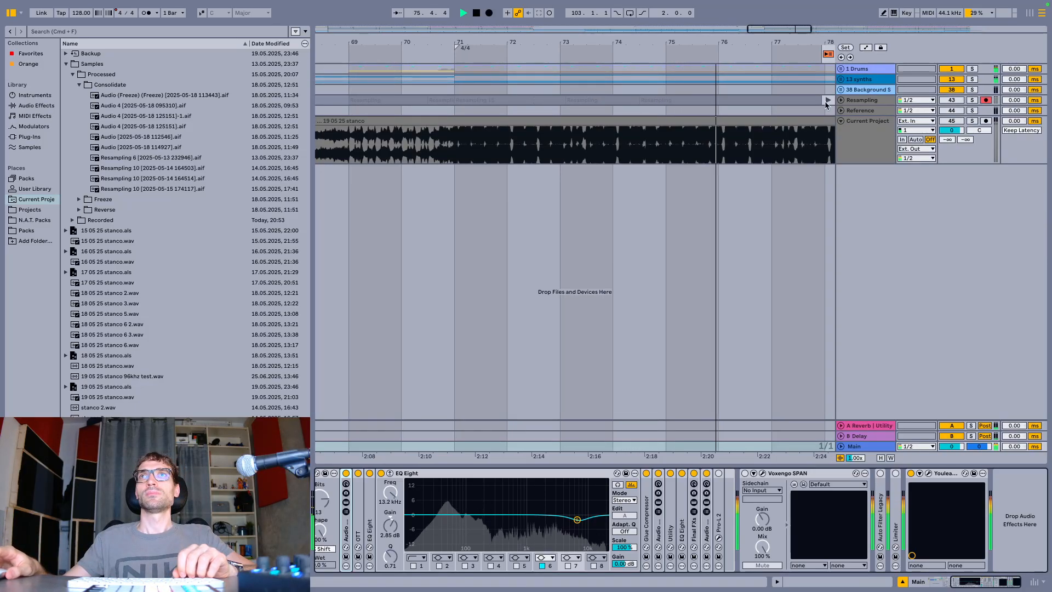
Unfold 13 synths, 14 Group, 15 Bass 1 and 17 Main Bass, inspect its notes and Wavetable's Osc 2, and fold Main Bass again
left_click(841, 80)
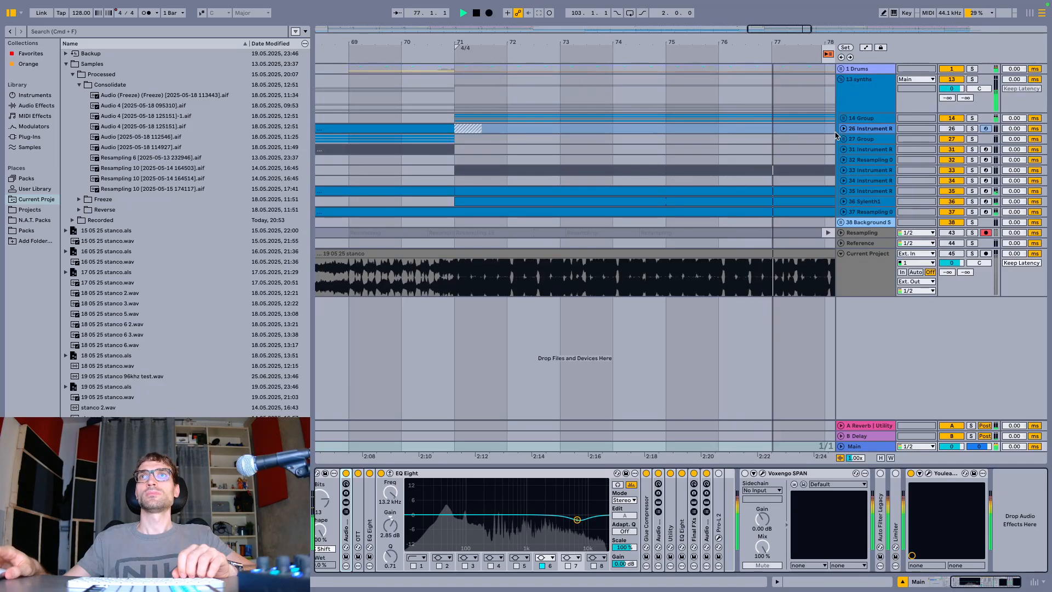
left_click(845, 119)
left_click(846, 157)
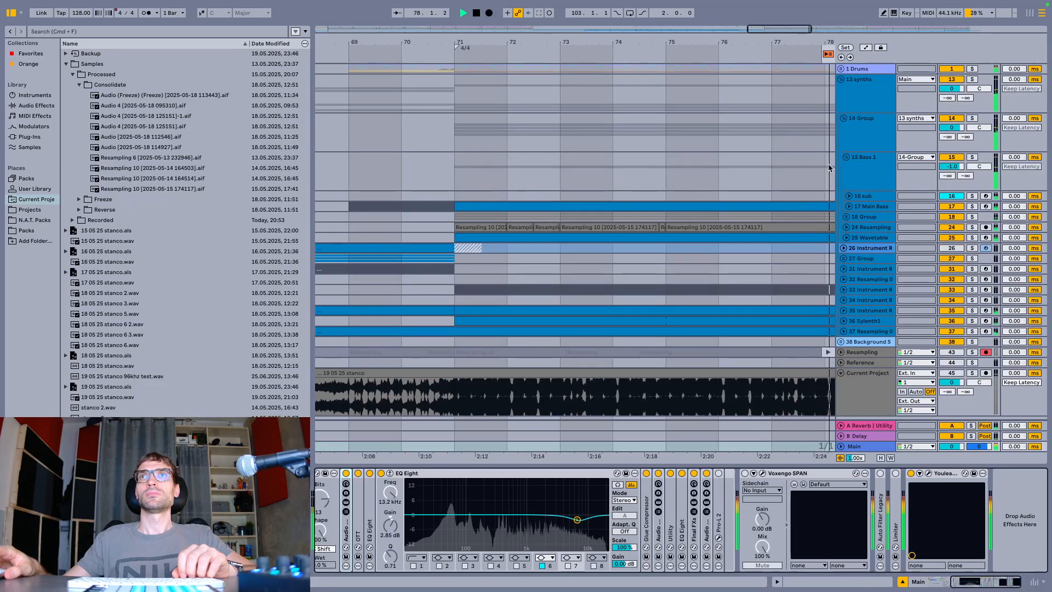
scroll(822, 169, "down", 1)
left_click(848, 185)
left_click(852, 187)
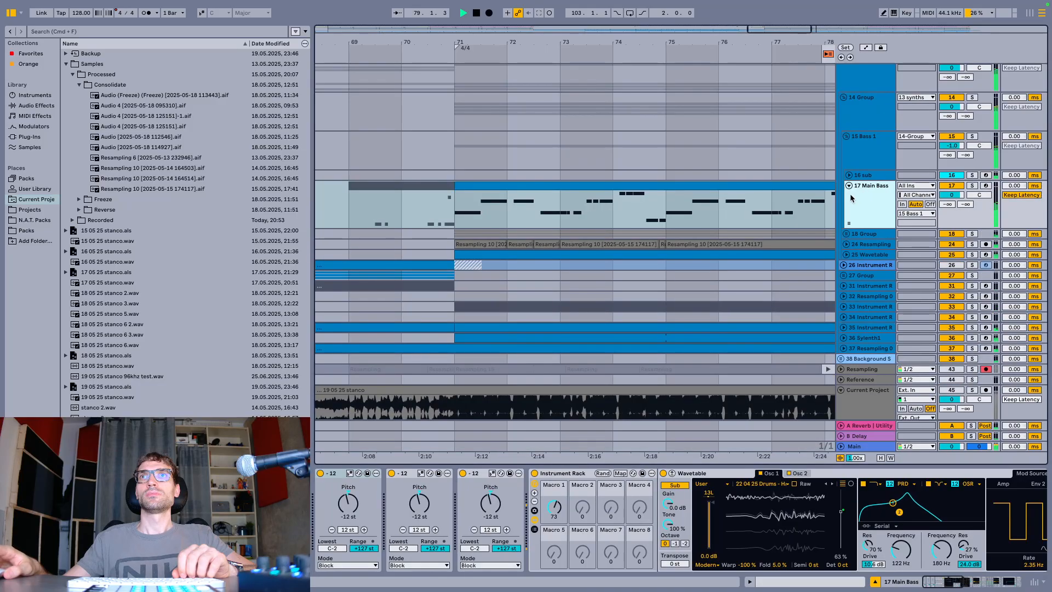
scroll(778, 189, "down", 2)
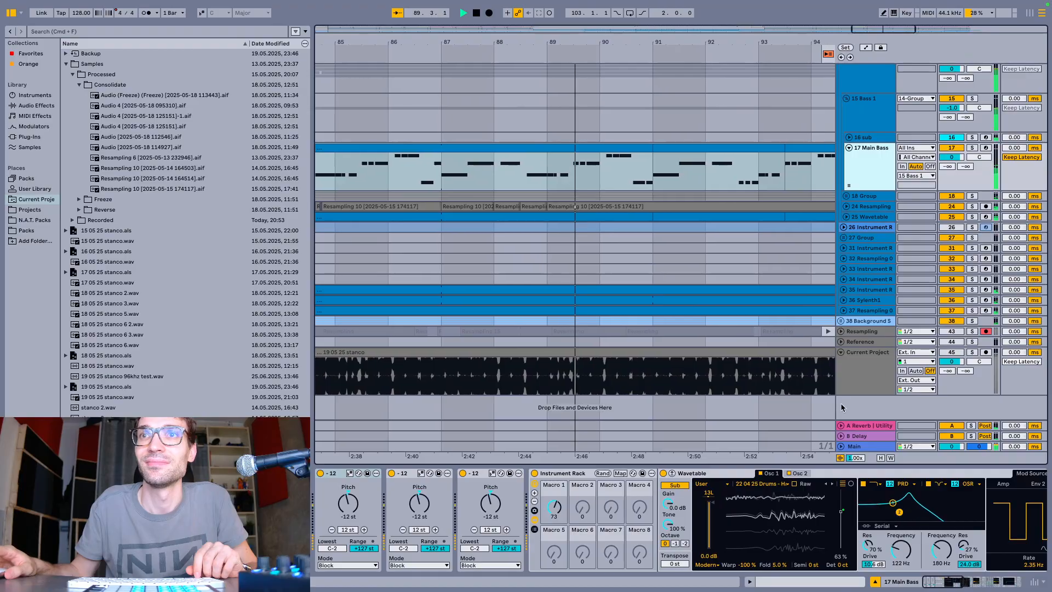
left_click(797, 473)
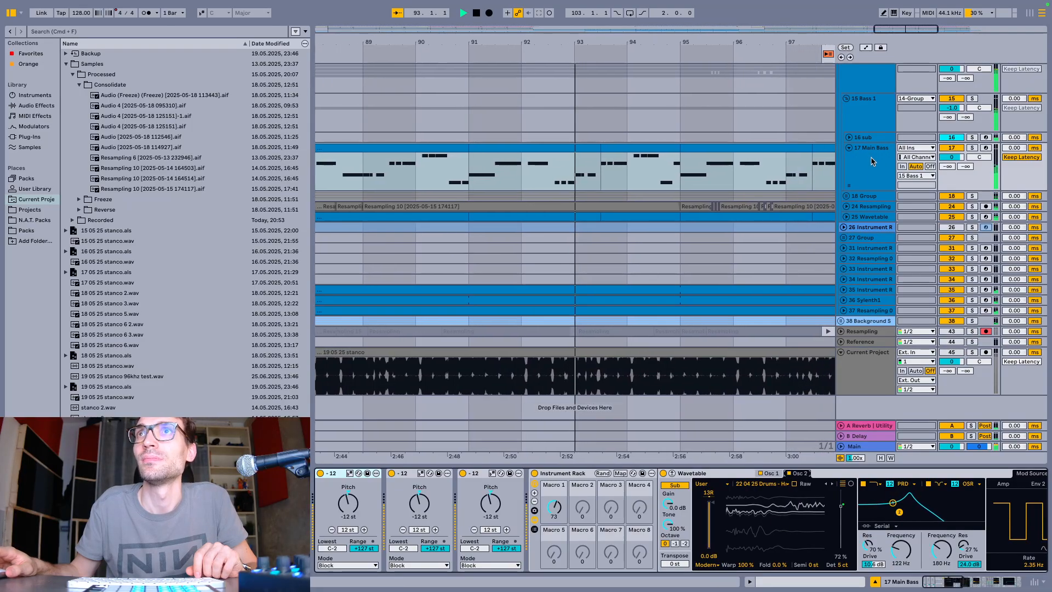
left_click(849, 148)
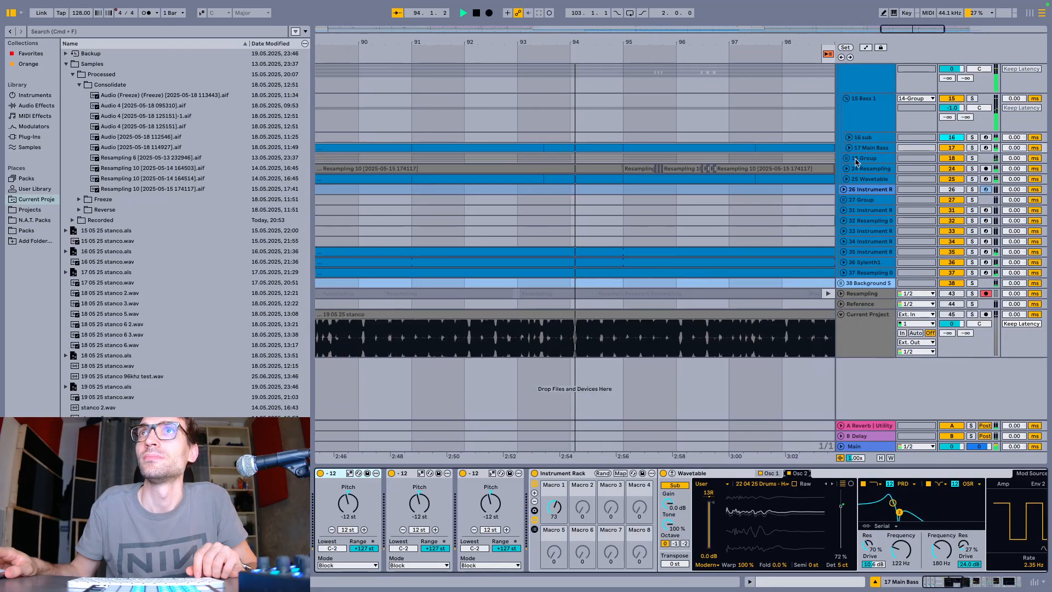
Unfold the 18 Group, inspect its device chain, and examine the clips of tracks 19 and 20 up to the song's end
left_click(847, 158)
left_click(862, 182)
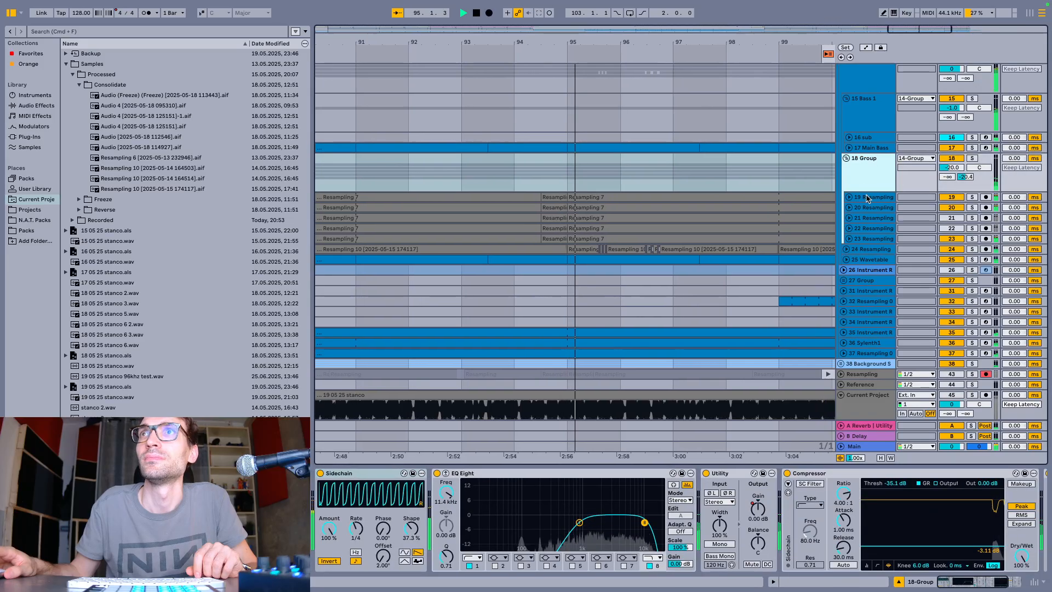
left_click(862, 197)
left_click(848, 197)
left_click(848, 245)
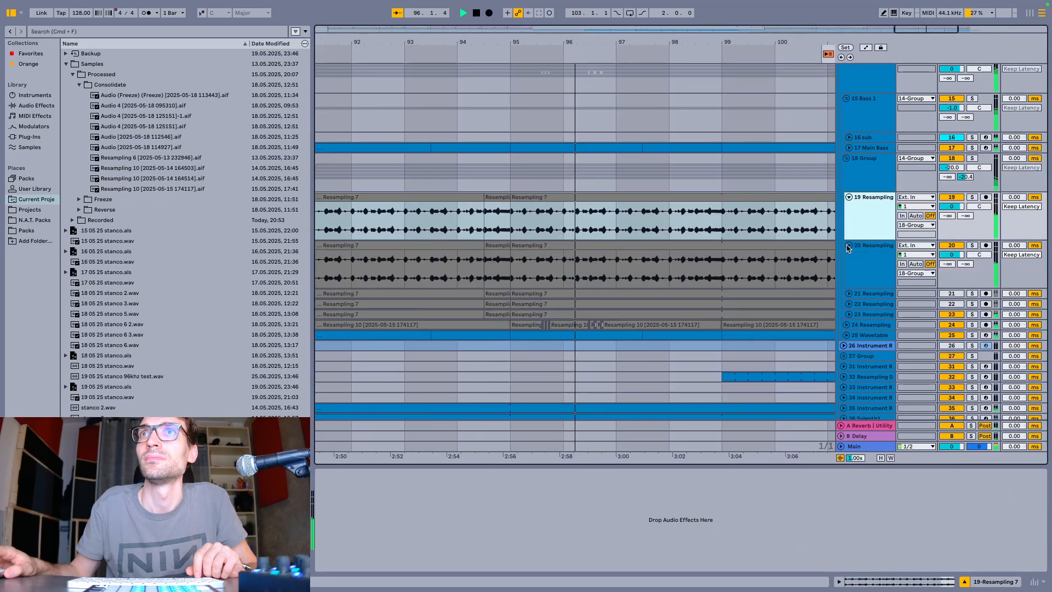
scroll(857, 221, "down", 3)
scroll(858, 221, "down", 1)
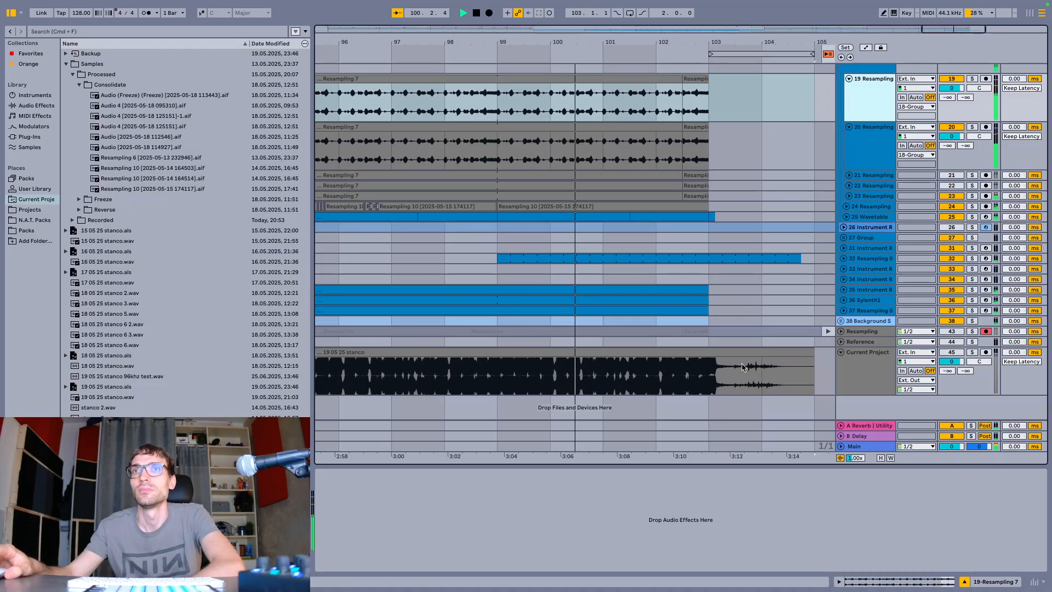
Inspect the Main track's Final FXs rack with Redux, Auto Filter and Limiter during the ending, and stop playback
left_click(831, 448)
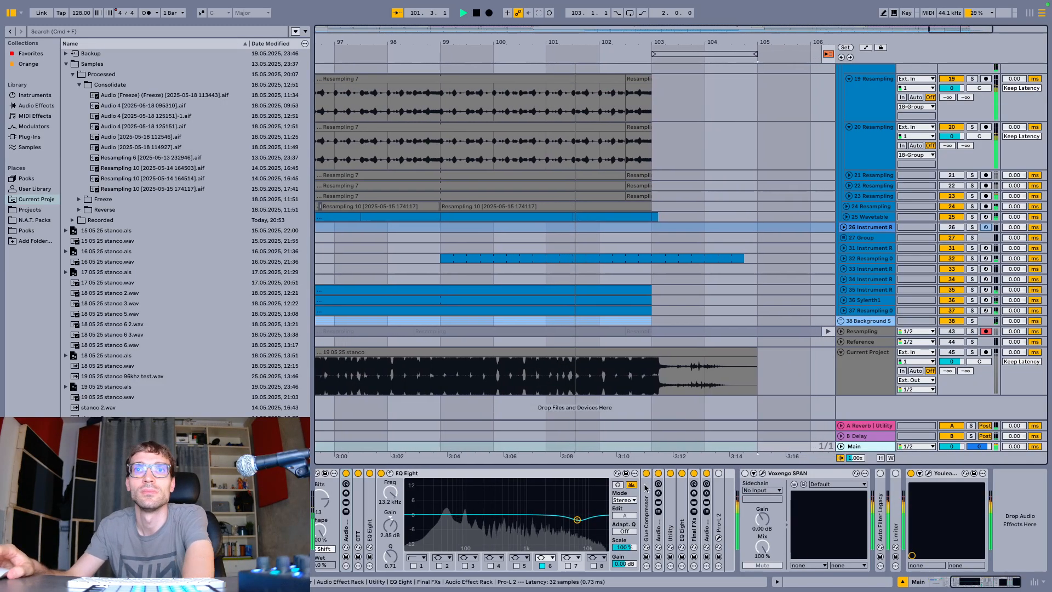
double_click(696, 534)
scroll(696, 534, "right", 5)
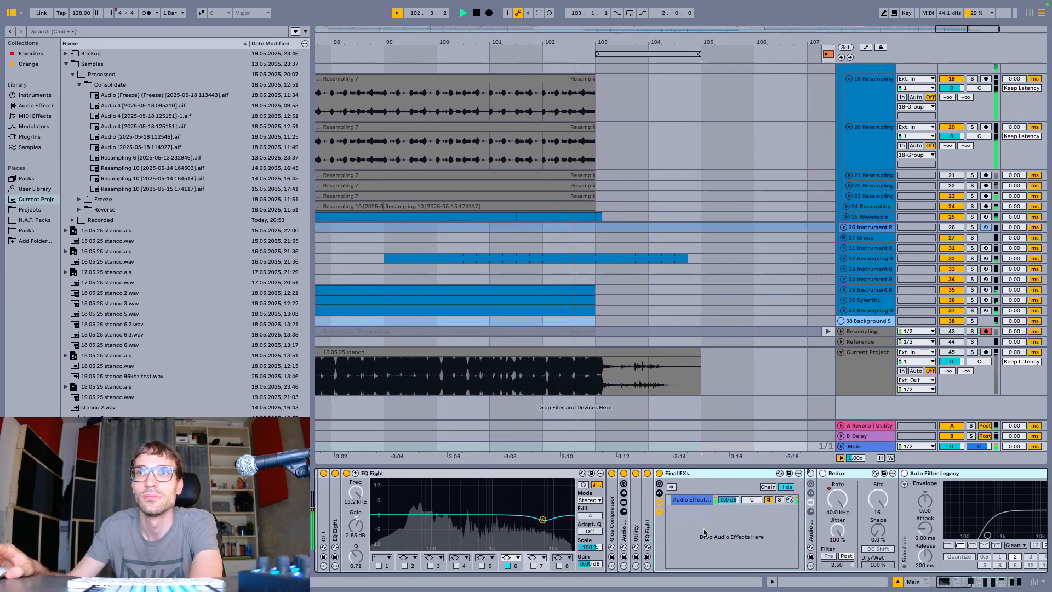
scroll(705, 532, "right", 4)
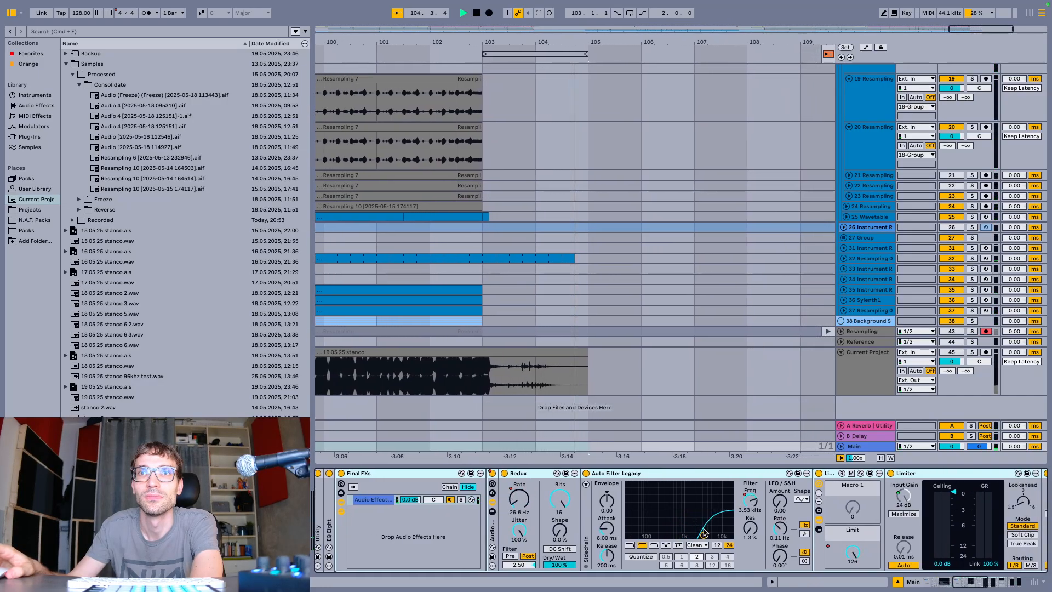
key("space")
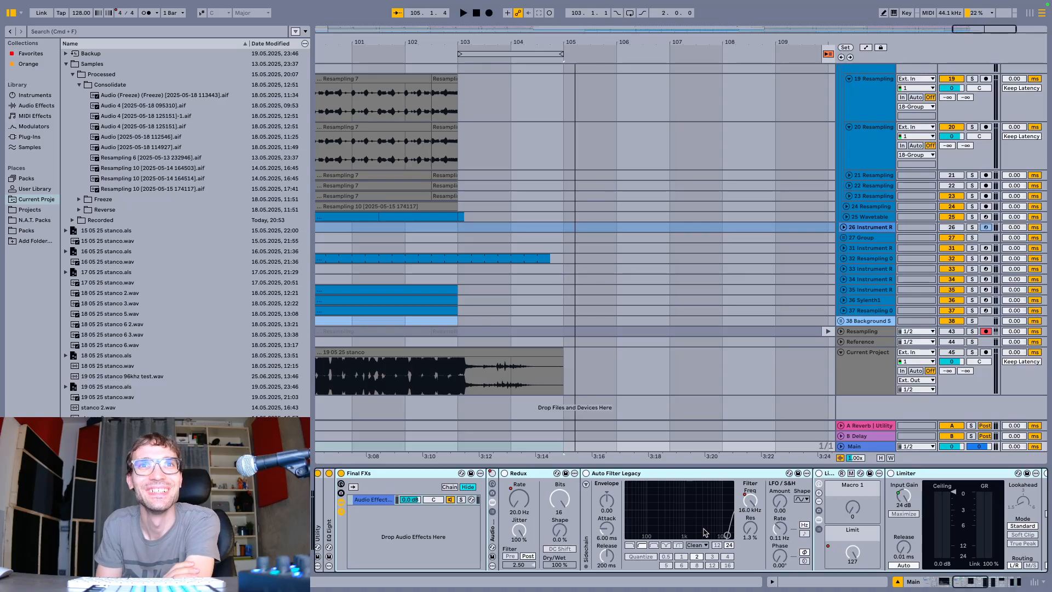
View the whole 19 05 25 stanco clip on the Current Project track and briefly play the song from bar 43
left_click(540, 355)
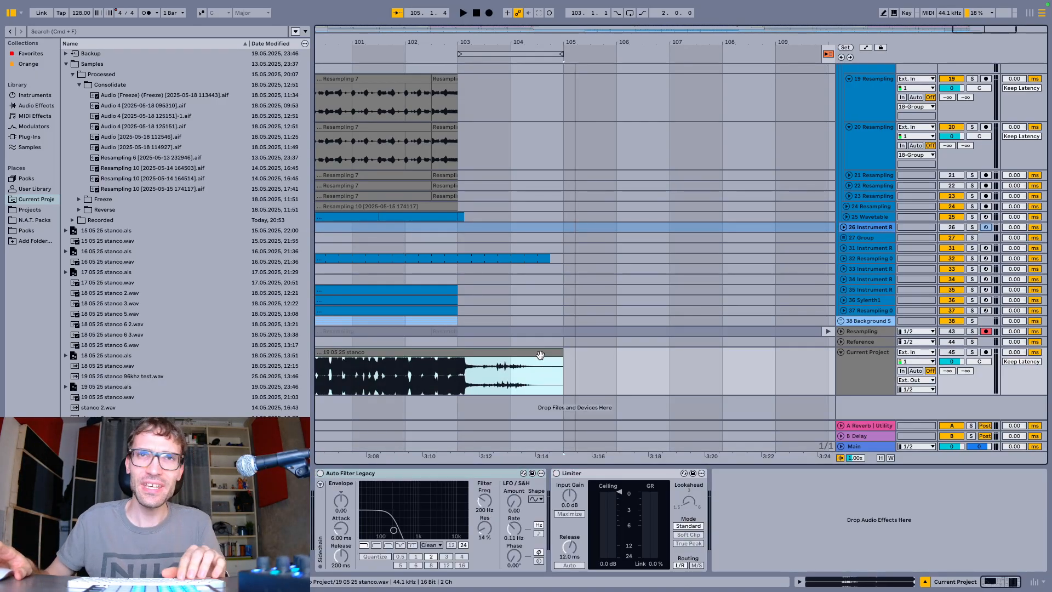
key("w")
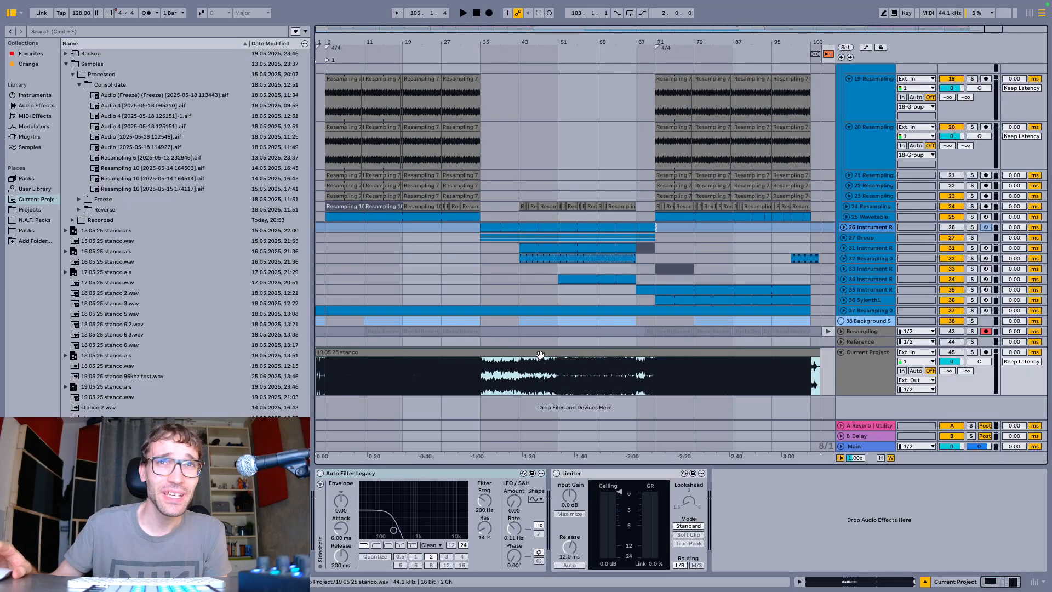
left_click(523, 374)
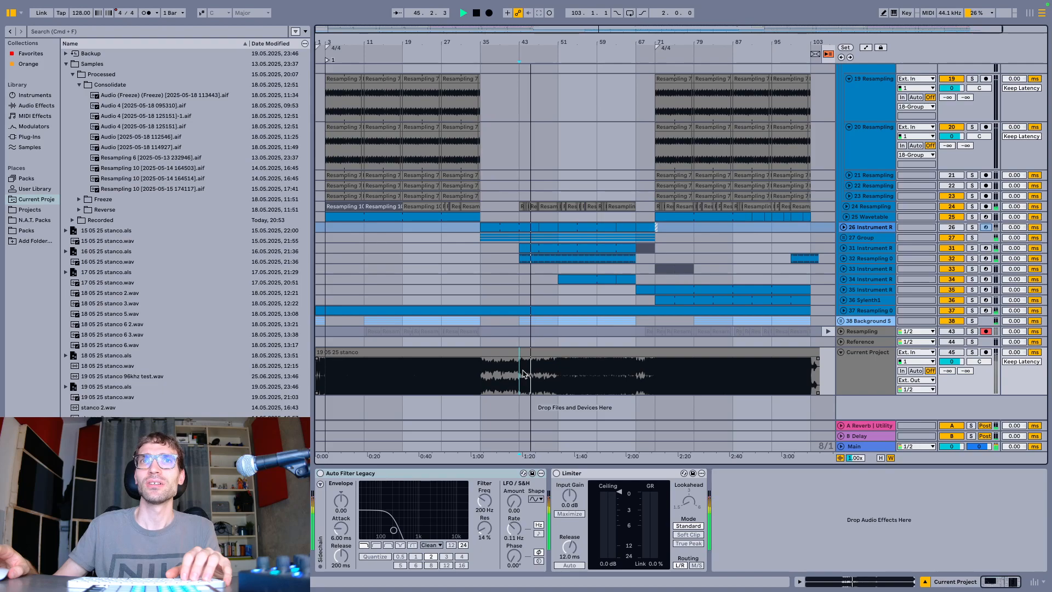
key("space")
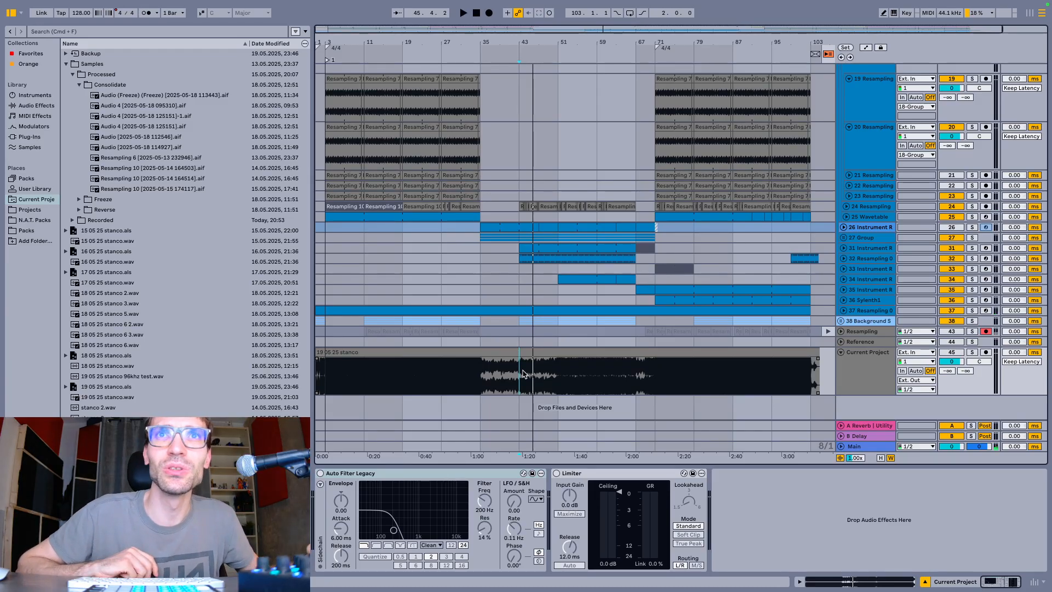
Place the insert marker at bar 3, unfold the 1 Drums group and the 2 Drum Rack track, and show the Drums group's devices
left_click(324, 262)
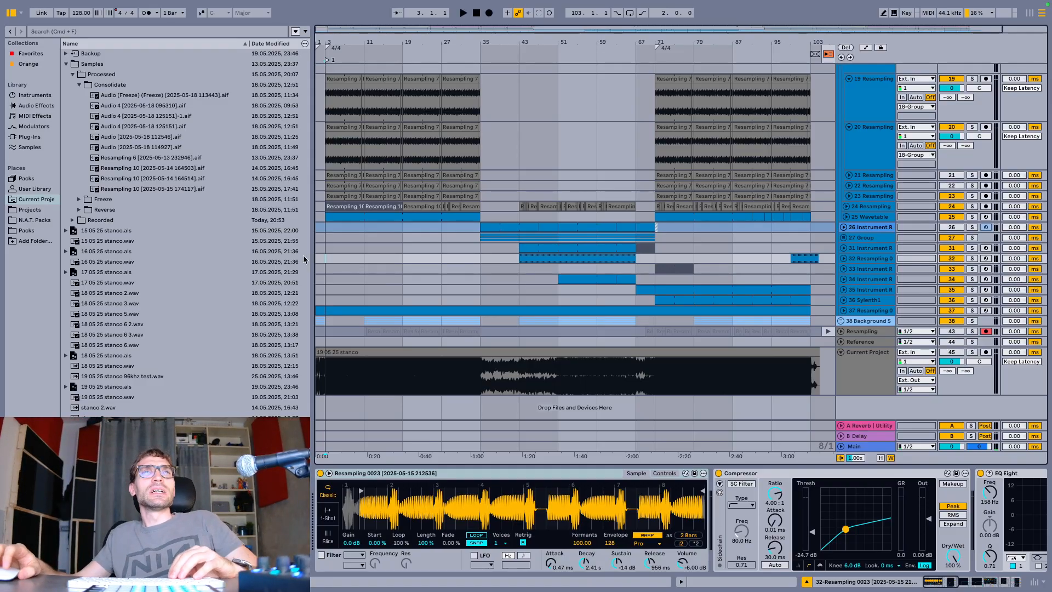
scroll(321, 231, "up", 5)
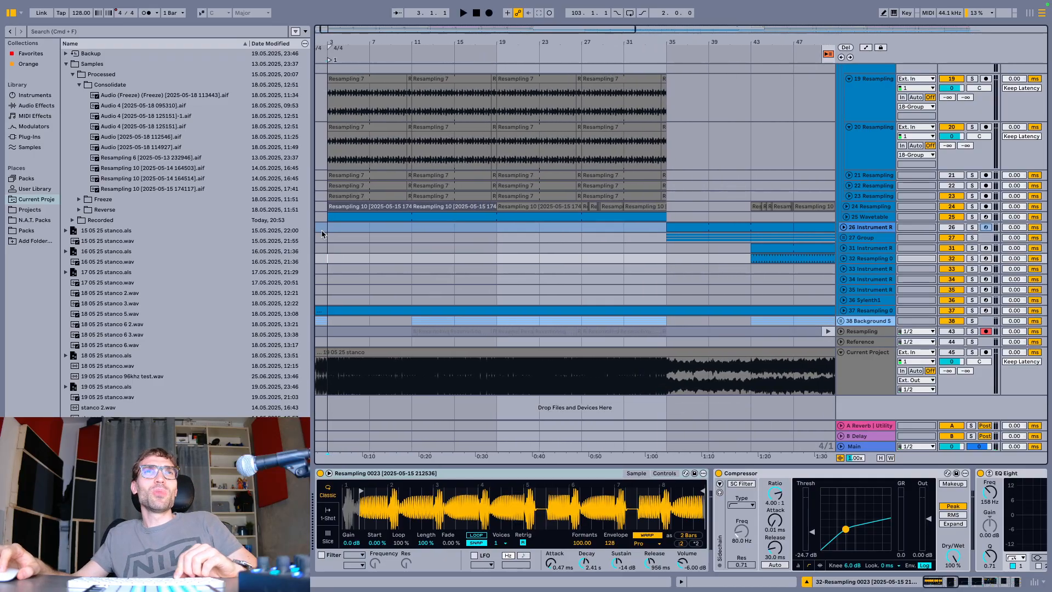
scroll(383, 241, "up", 5)
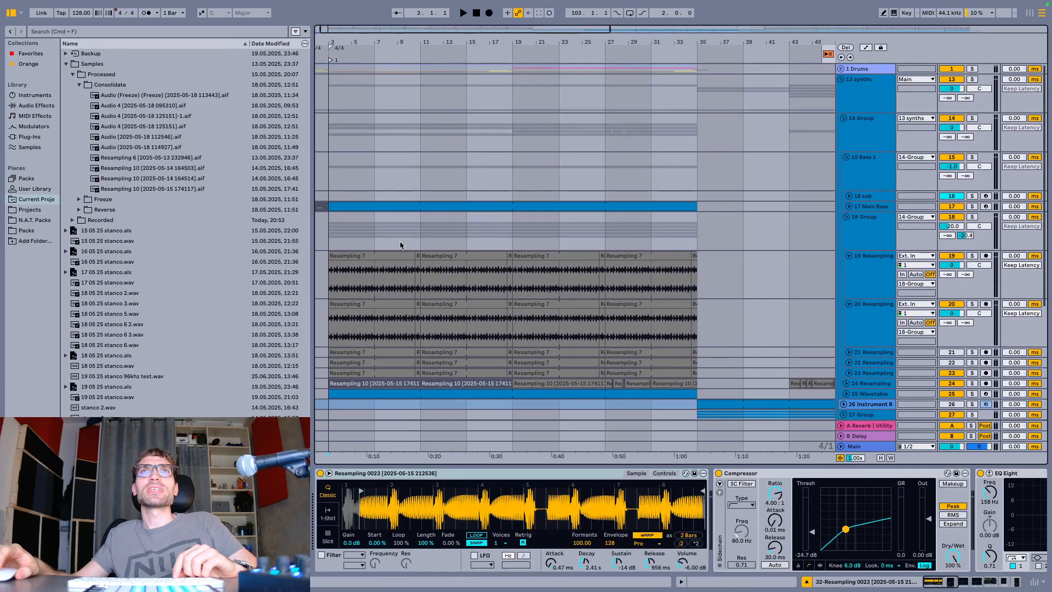
scroll(400, 245, "left", 2)
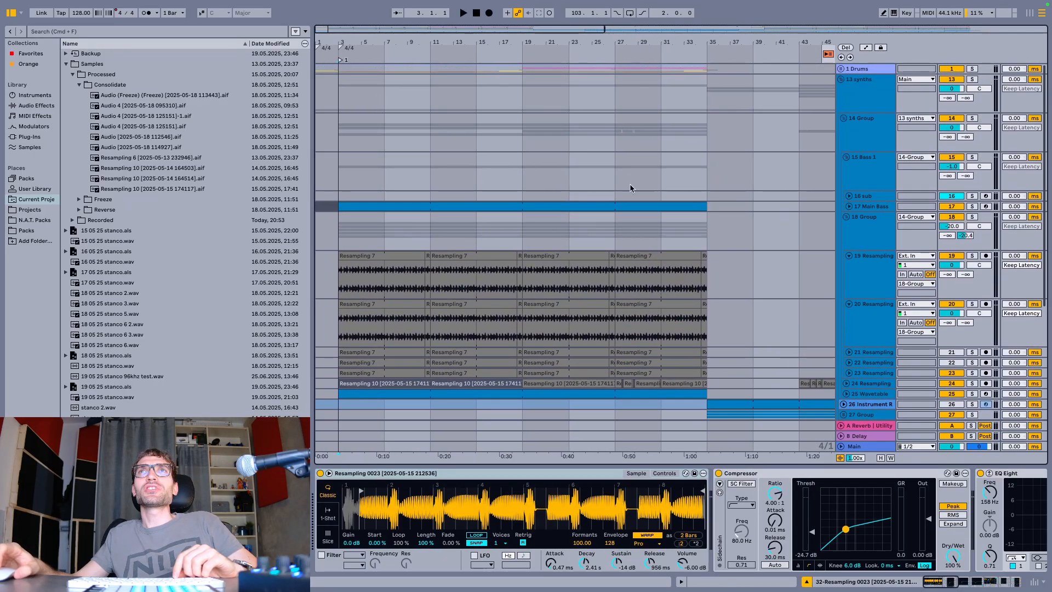
left_click(840, 69)
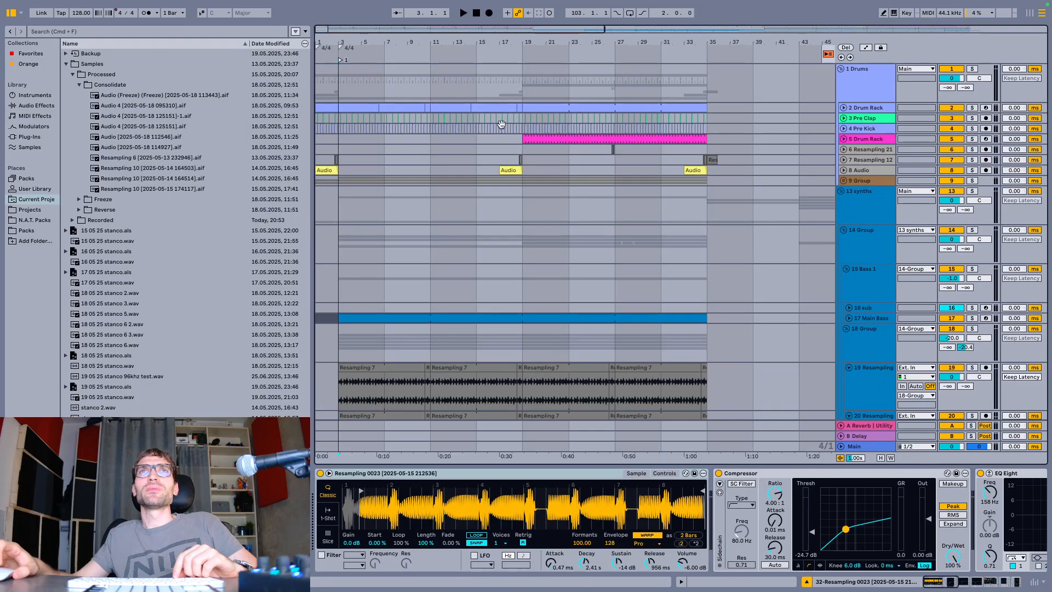
left_click(842, 108)
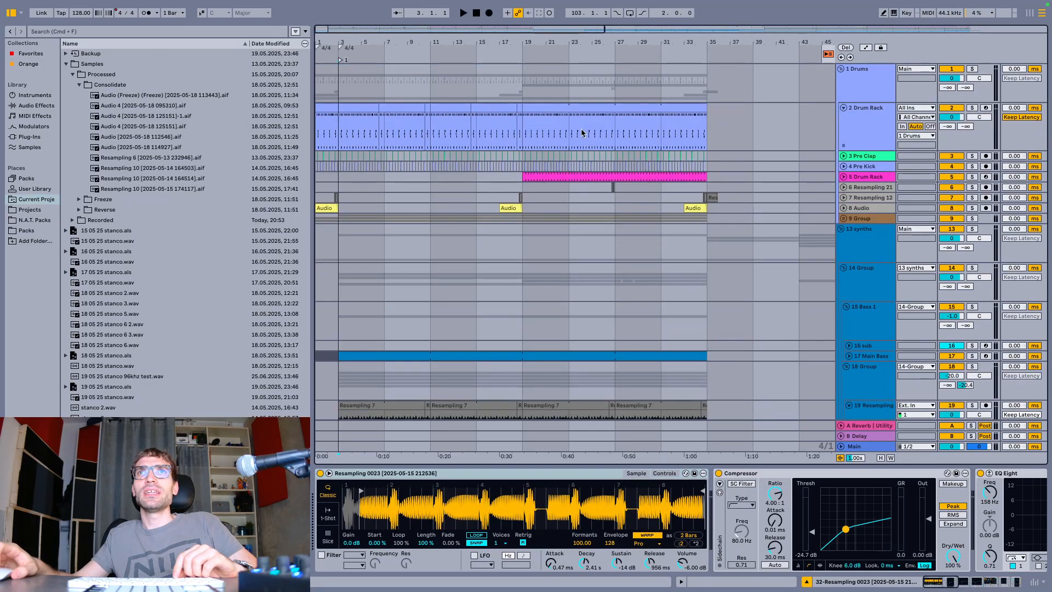
left_click(337, 99)
left_click(853, 87)
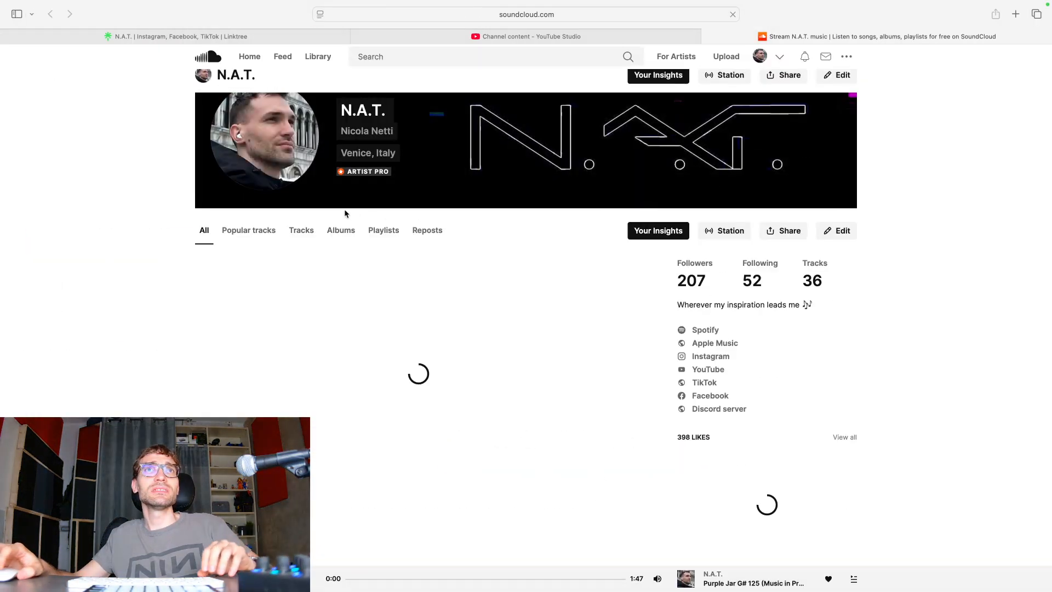
Look through the track list of the artist's SoundCloud profile around Stanco (Music in Progress), and switch back to Ableton Live
scroll(345, 211, "down", 10)
scroll(345, 212, "up", 2)
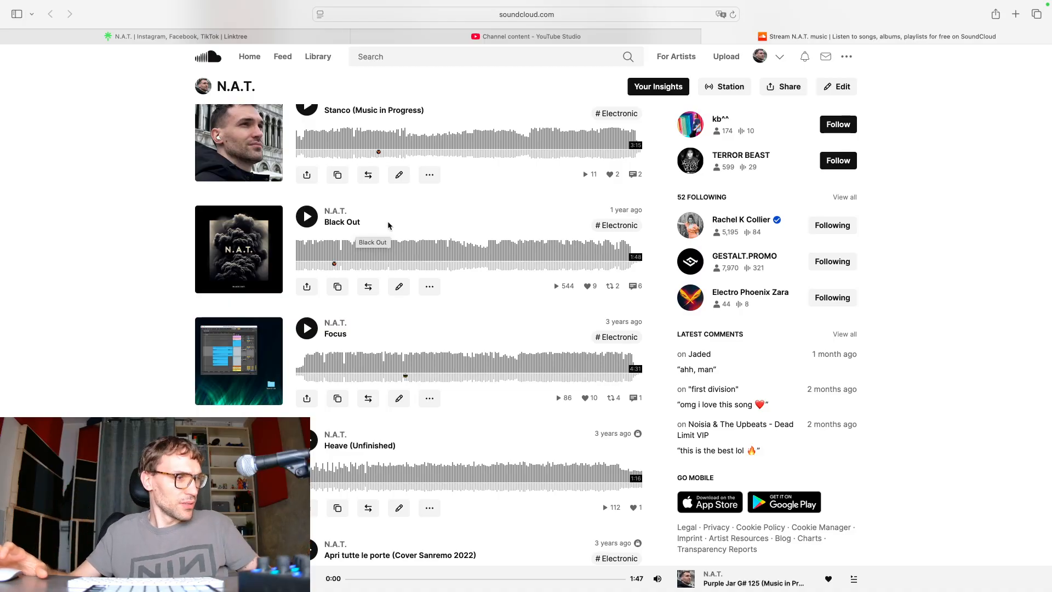
key("ctrl+Right")
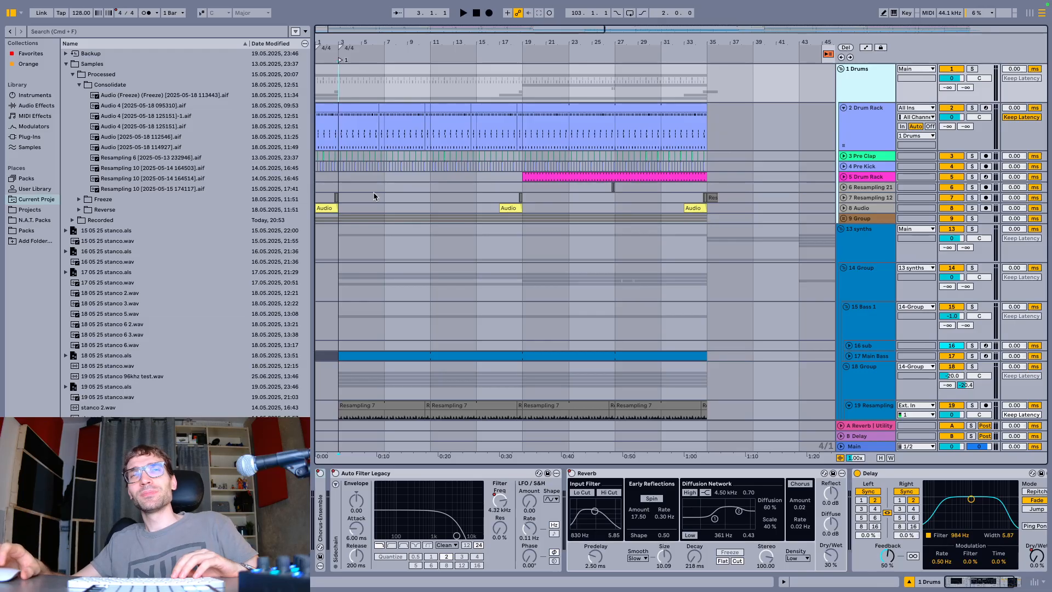
Examine the drum clips at the start of the arrangement, in bars 1 to 8
scroll(339, 144, "right", 1)
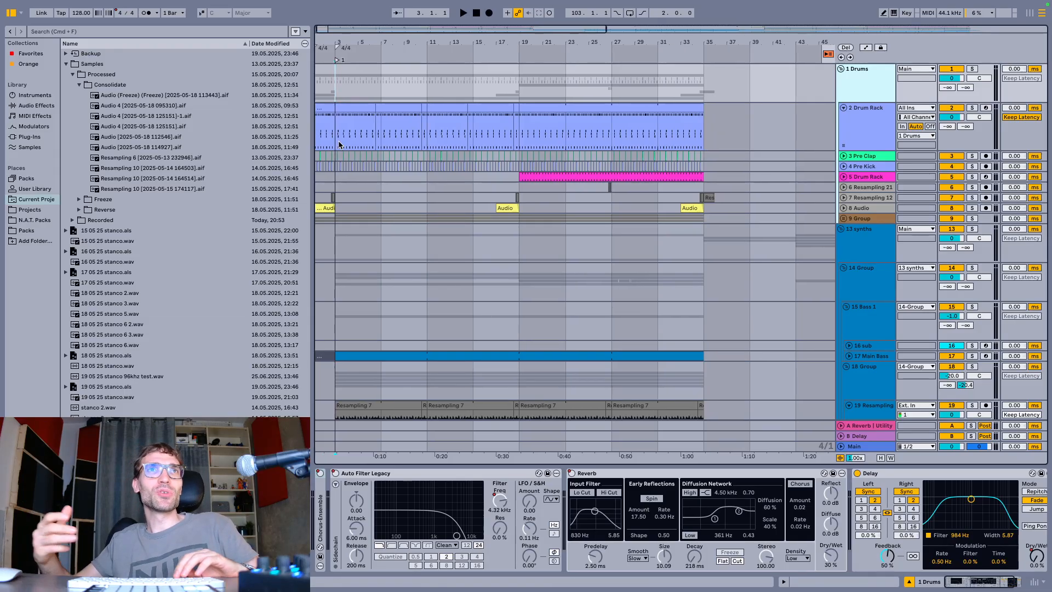
scroll(339, 144, "up", 10)
scroll(338, 144, "left", 4)
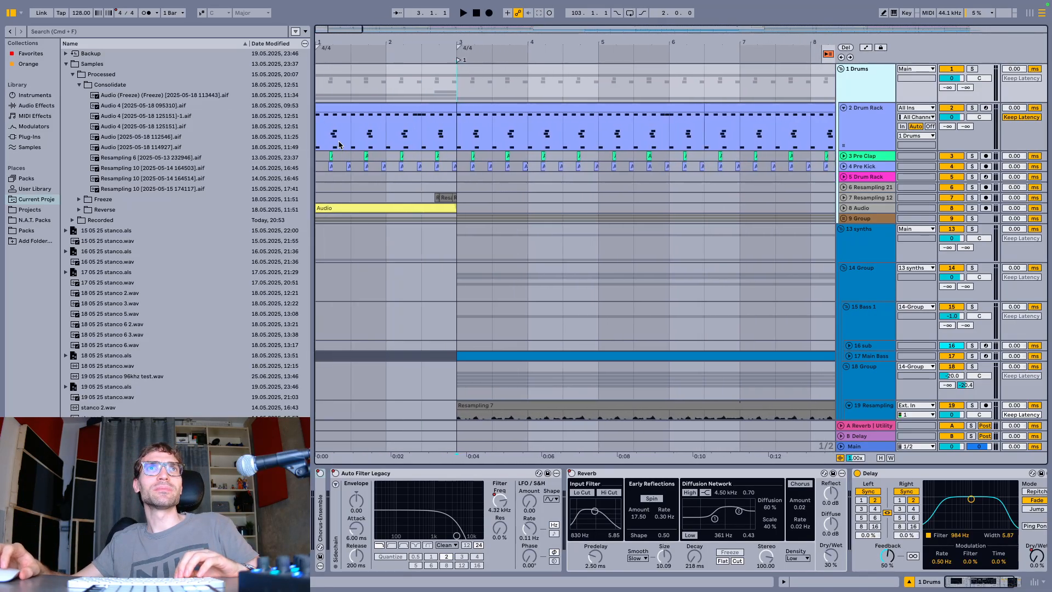
Solo the 1 Drums group, play it from bar 1, and unfold the 8 Audio track
left_click(462, 142)
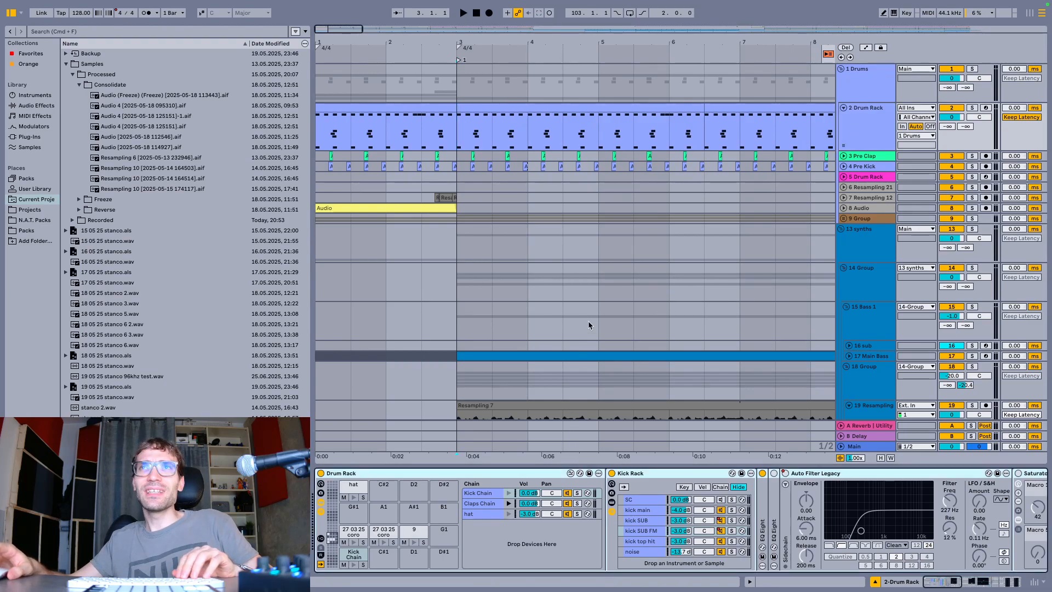
left_click(854, 90)
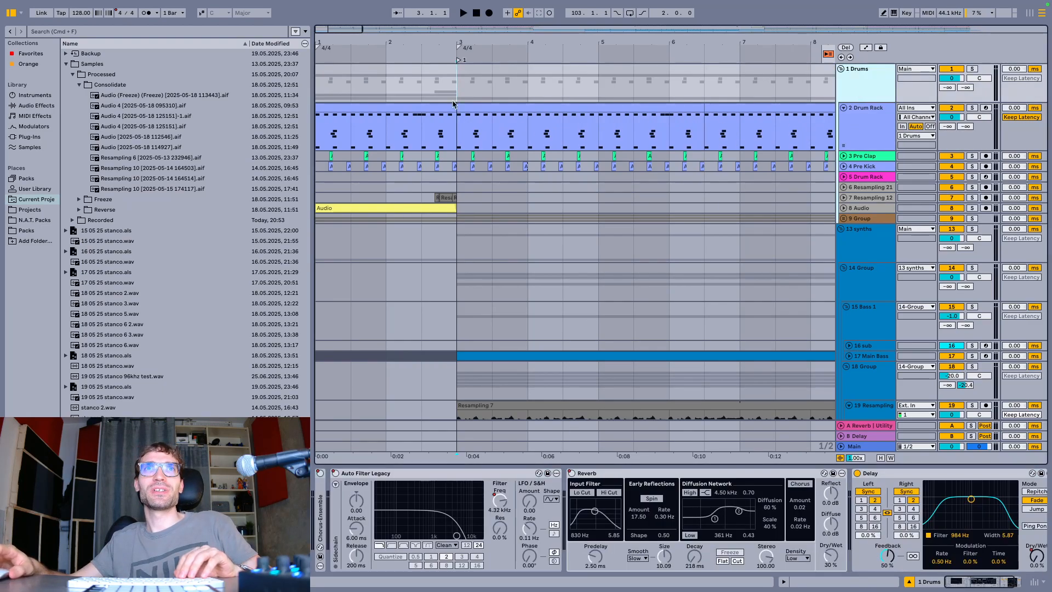
left_click(324, 88)
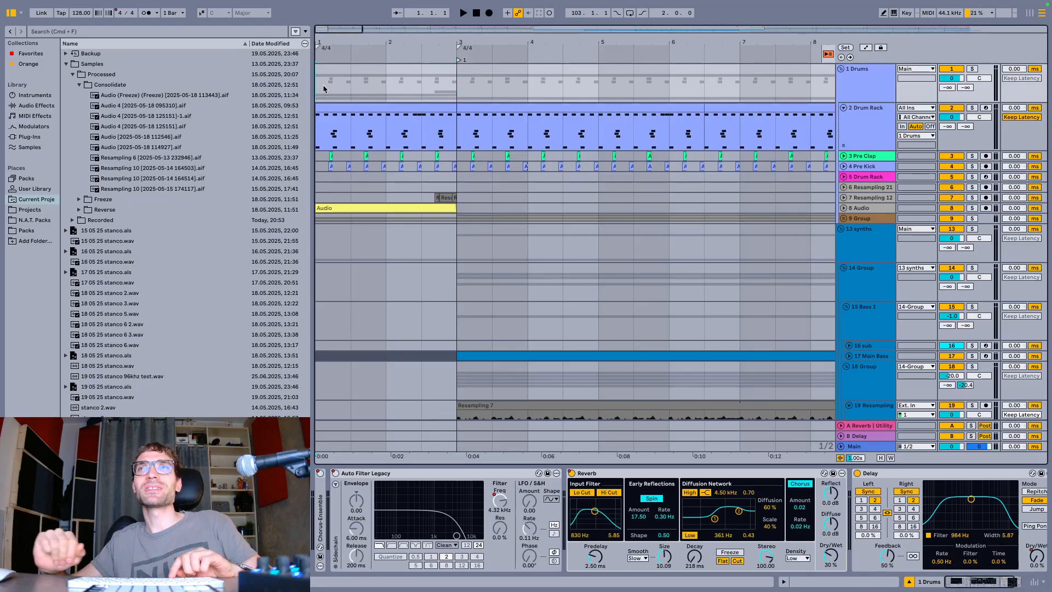
key("space")
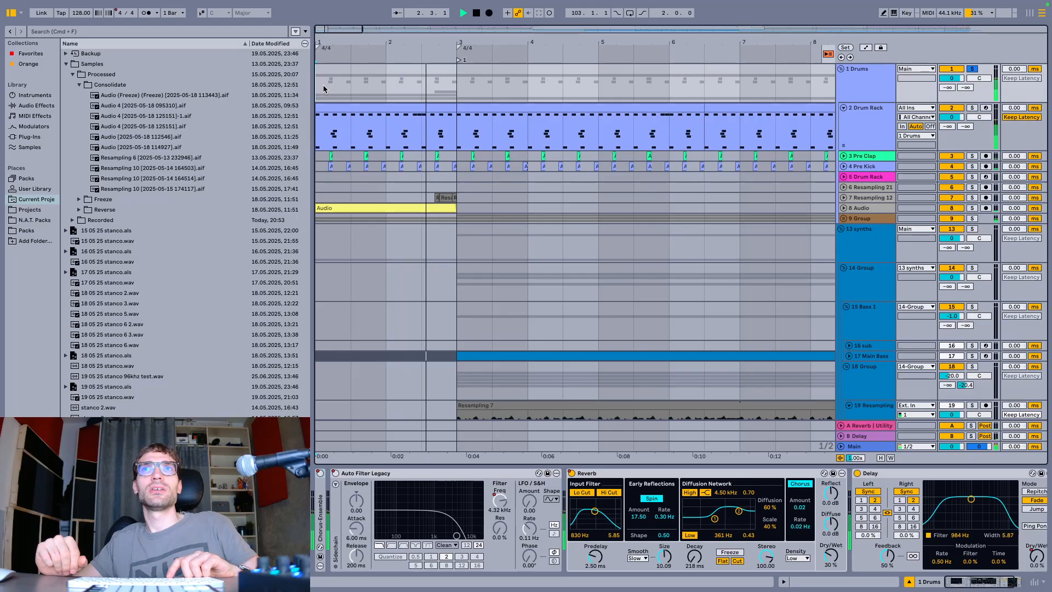
left_click(844, 209)
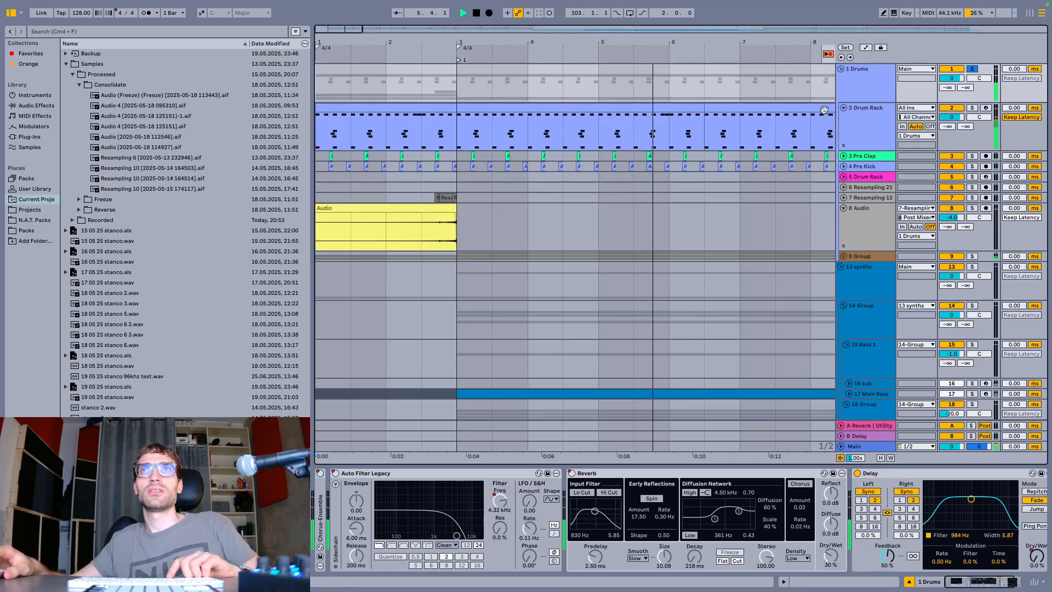
Show the devices of the 2 Drum Rack track and open the kick main chain of its Kick Rack
left_click(863, 126)
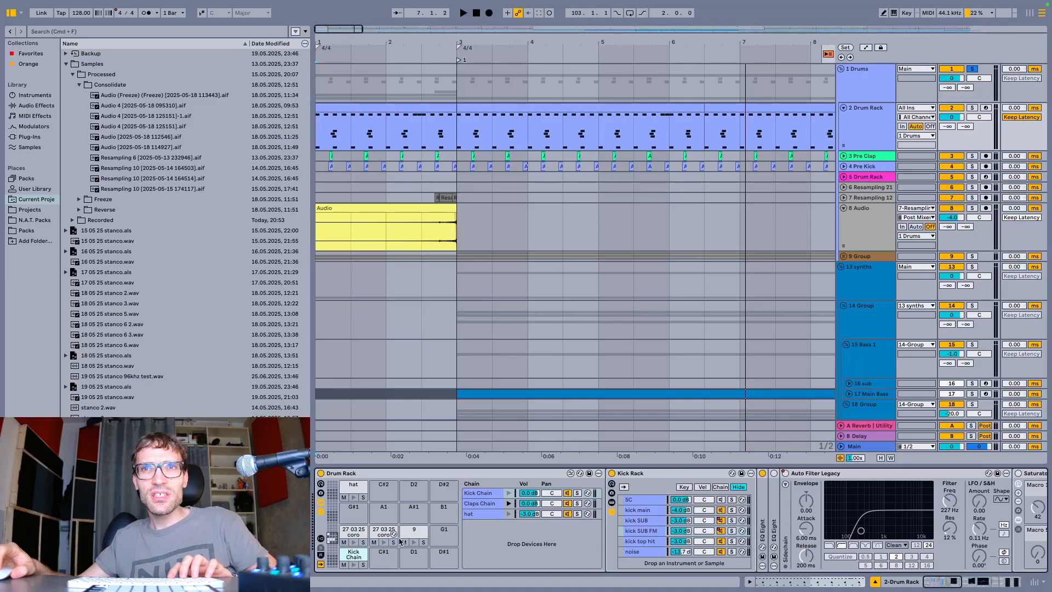
left_click(642, 473)
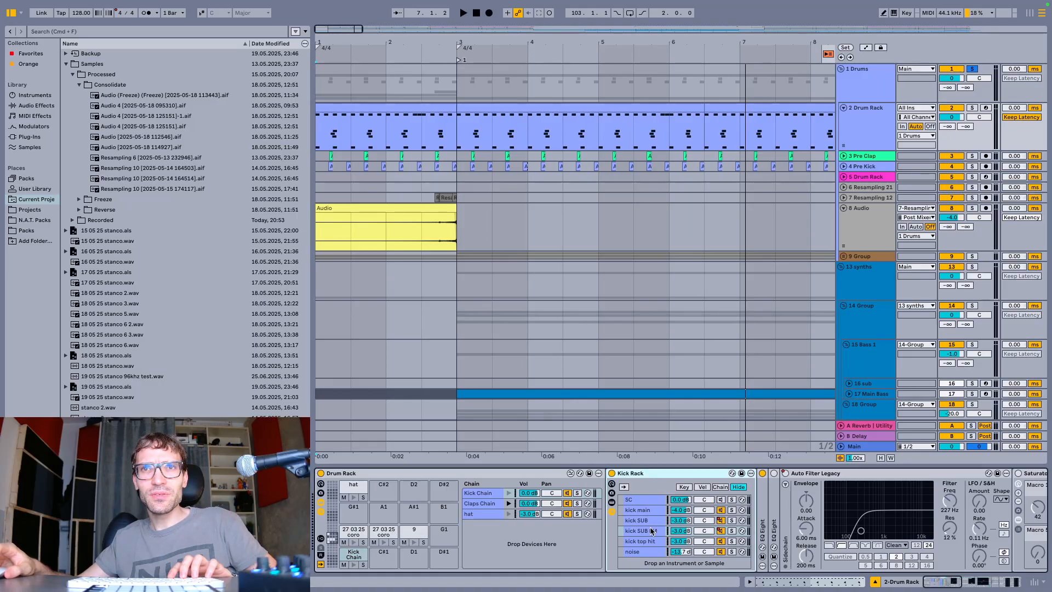
scroll(647, 528, "right", 5)
key("space")
left_click(570, 510)
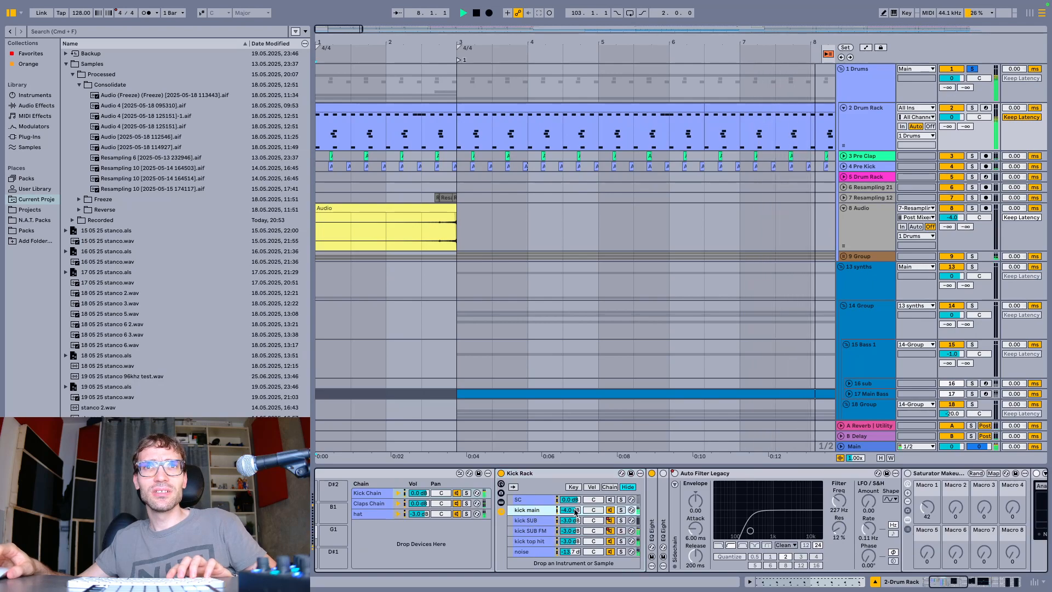
left_click(543, 510)
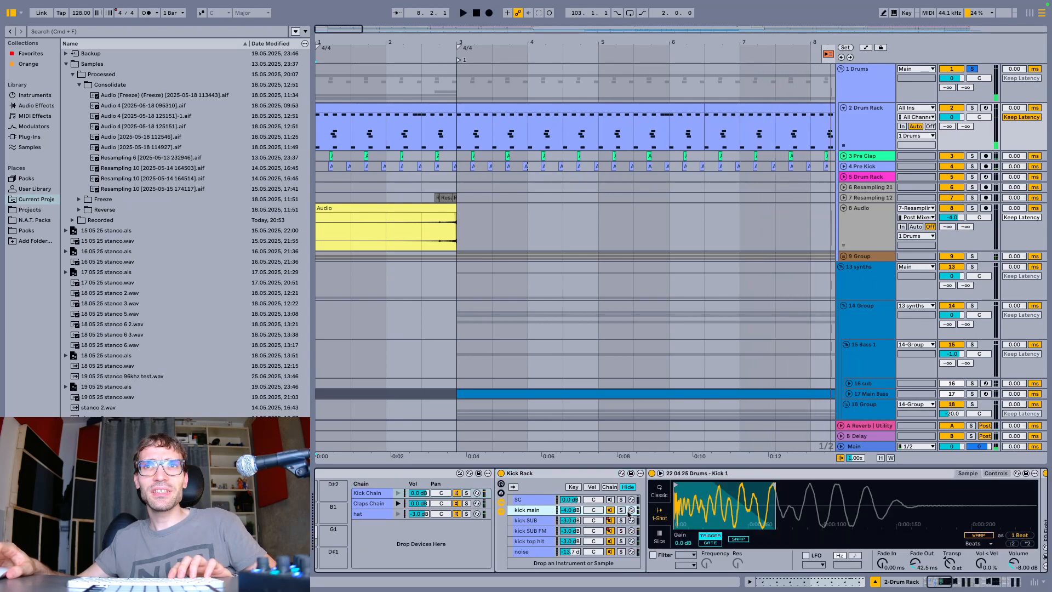
scroll(558, 524, "right", 3)
Solo the 2 Drum Rack track and the kick main chain, and play the drum clip from bar 3
key("Up")
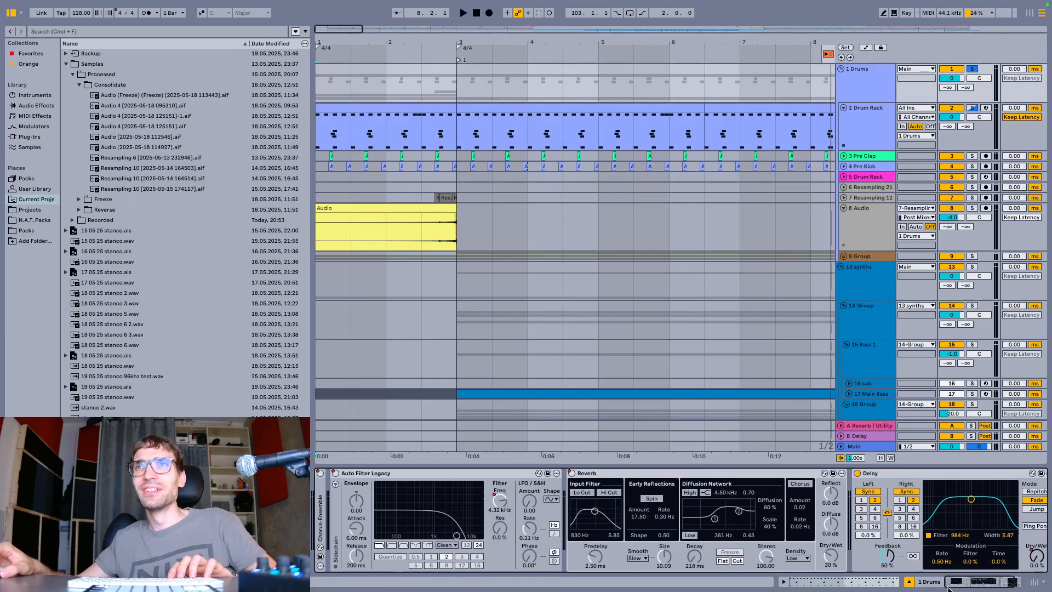
left_click(861, 126)
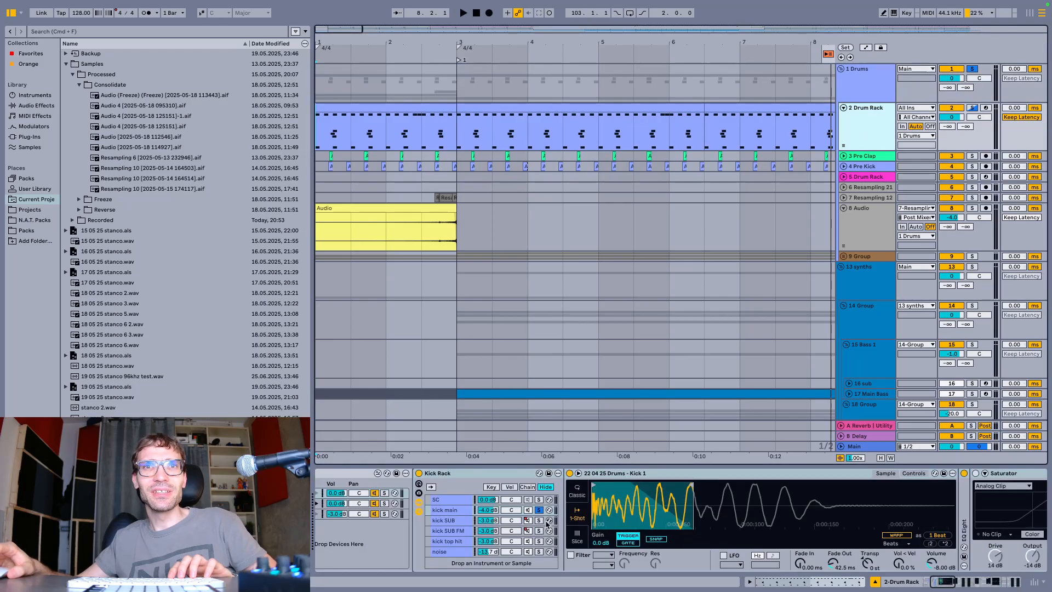
key("space")
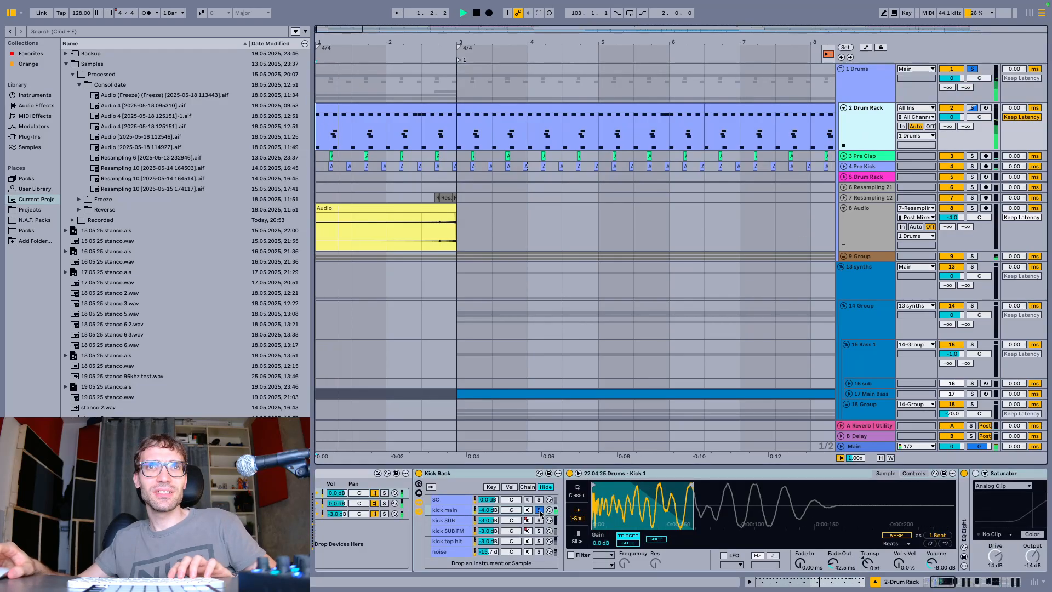
left_click(486, 115)
left_click(485, 107)
key("space")
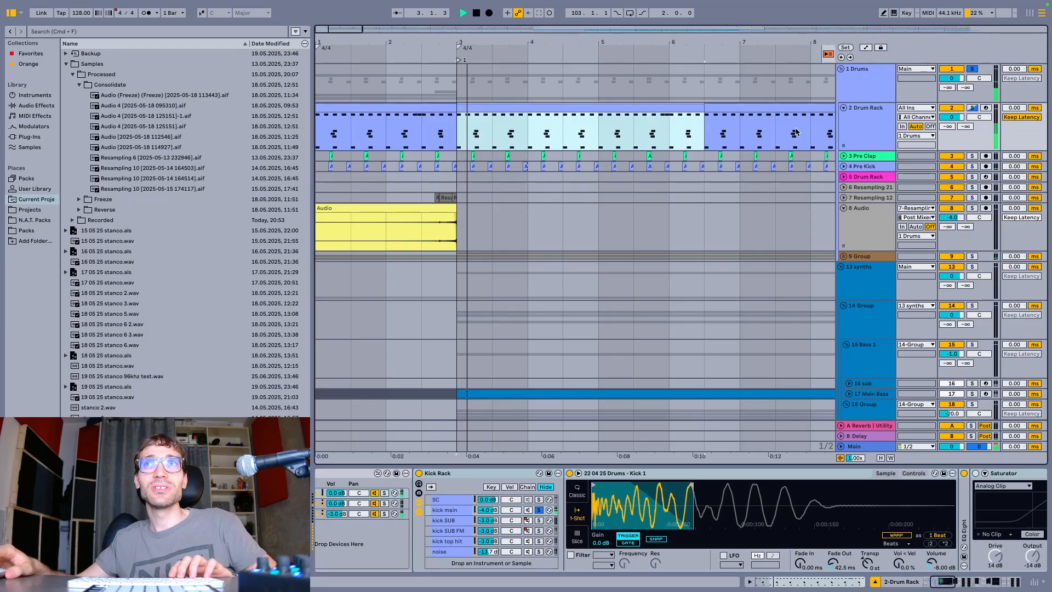
key("space")
left_click(974, 108)
key("space")
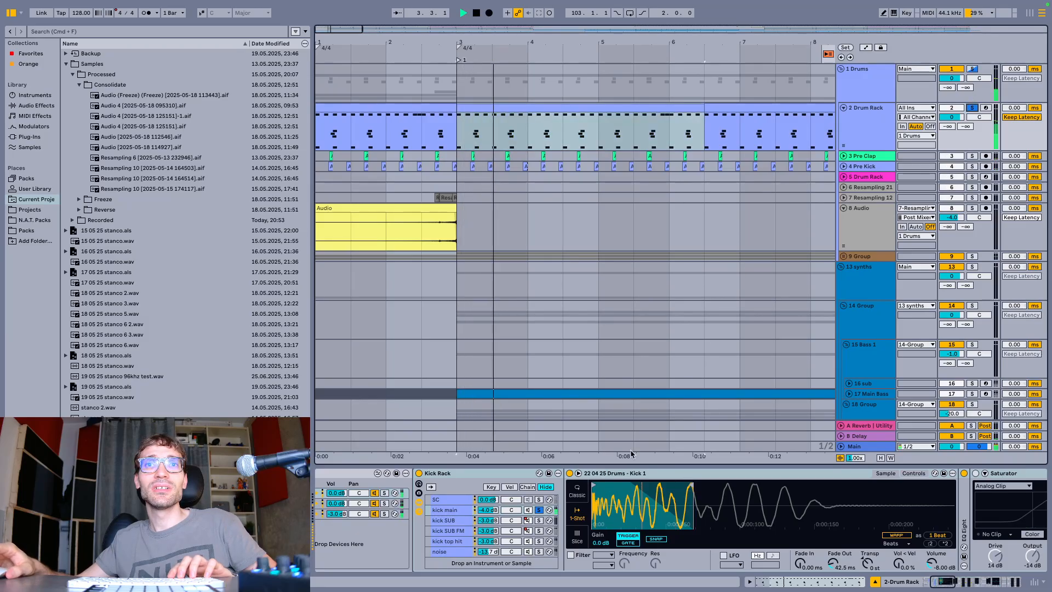
key("space")
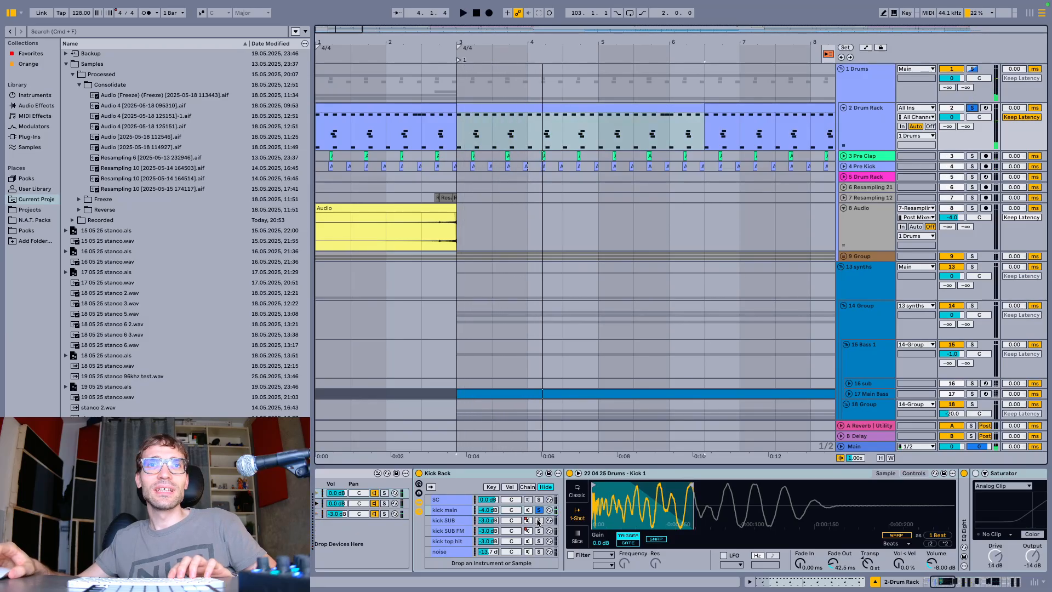
Solo and listen to the kick SUB and kick SUB FM chains of the Kick Rack
left_click(539, 520)
key("space")
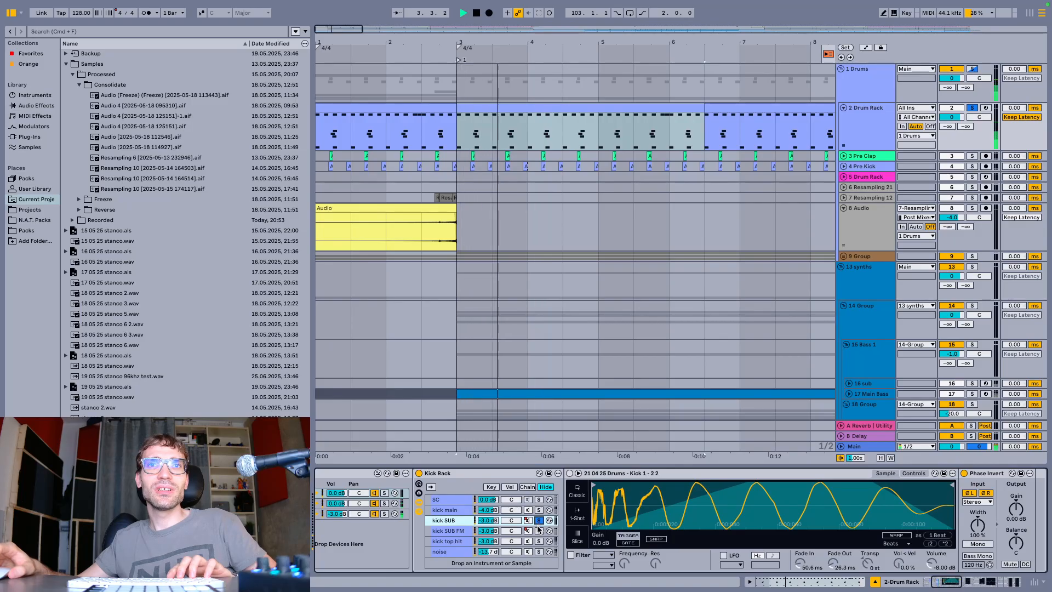
left_click(538, 530)
key("space")
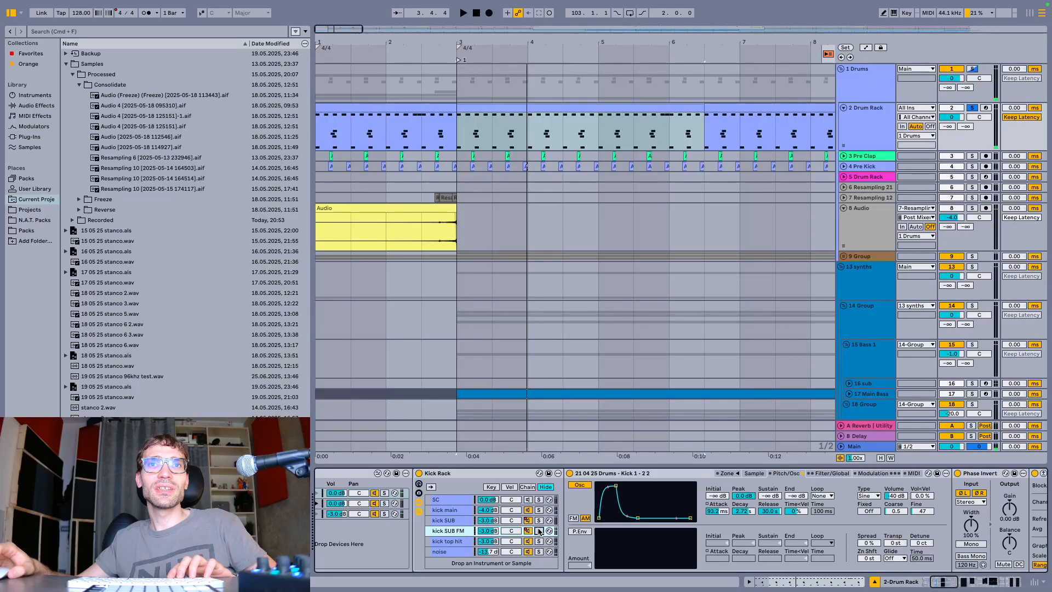
Solo and listen to the kick top hit and noise chains, ending with the whole unsoloed Kick Rack
left_click(538, 540)
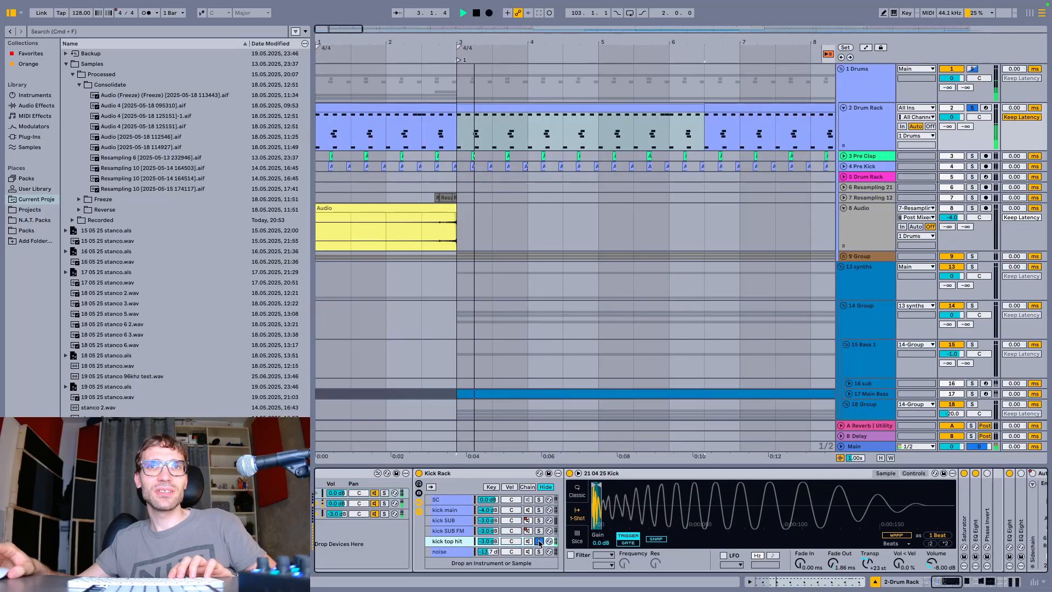
left_click(538, 551)
key("space")
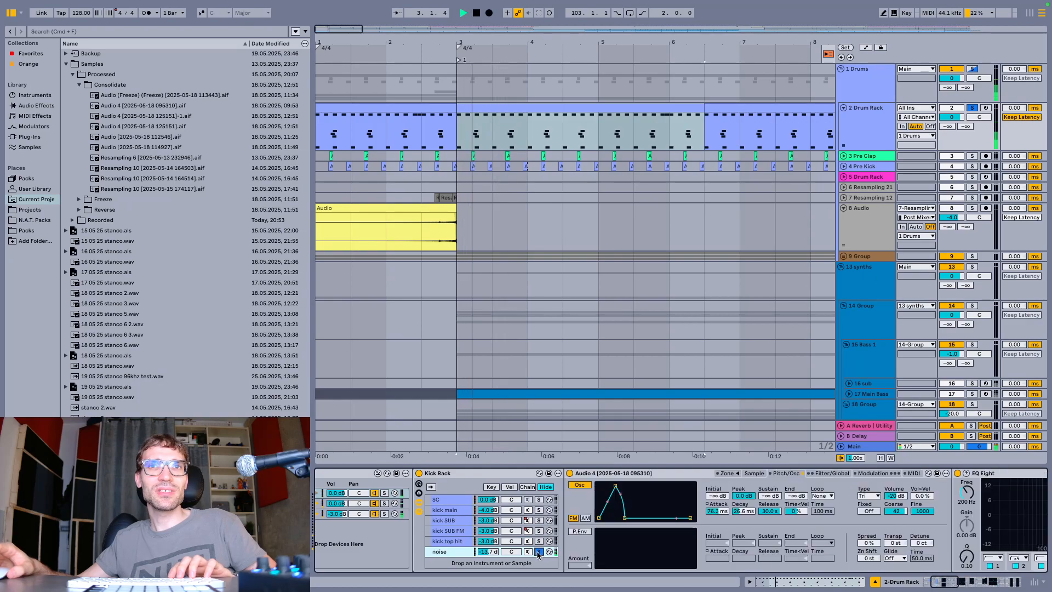
key("space")
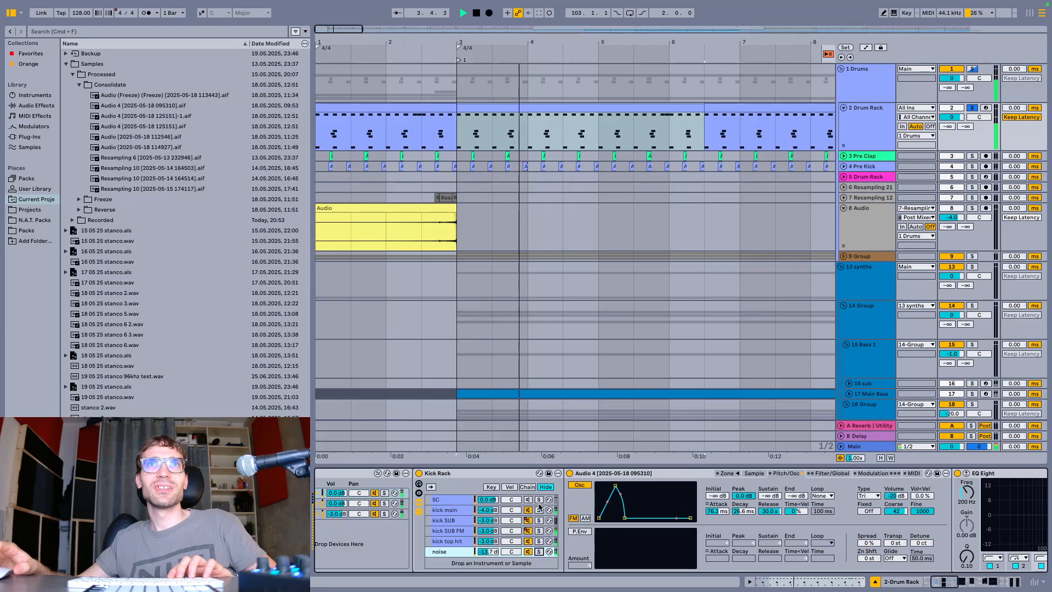
key("space")
Select the hat pad in the Drum Rack, look through its device chain and play the drum clip
scroll(476, 520, "left", 5)
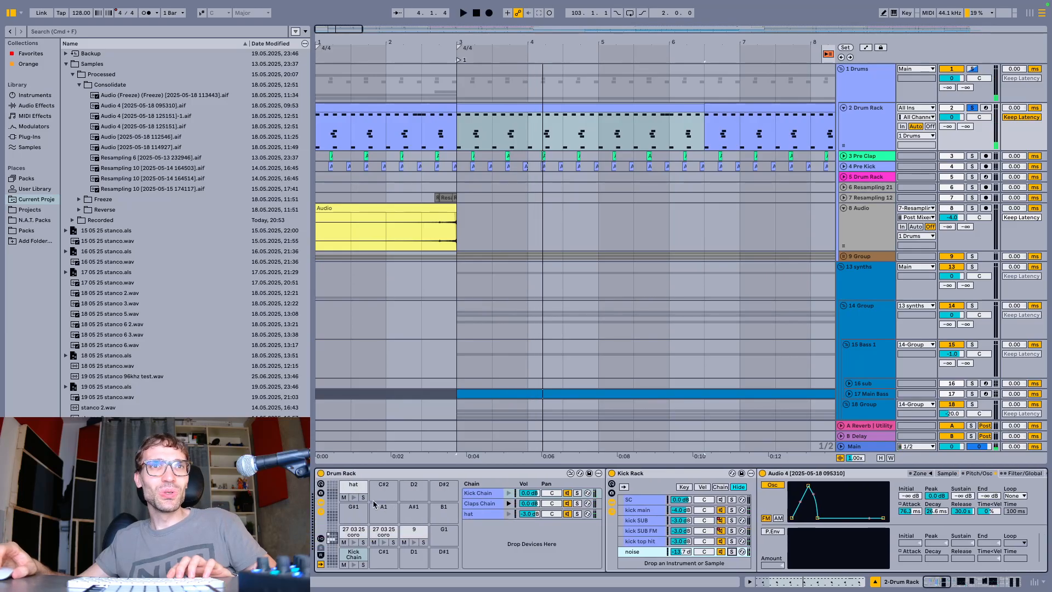
left_click(348, 487)
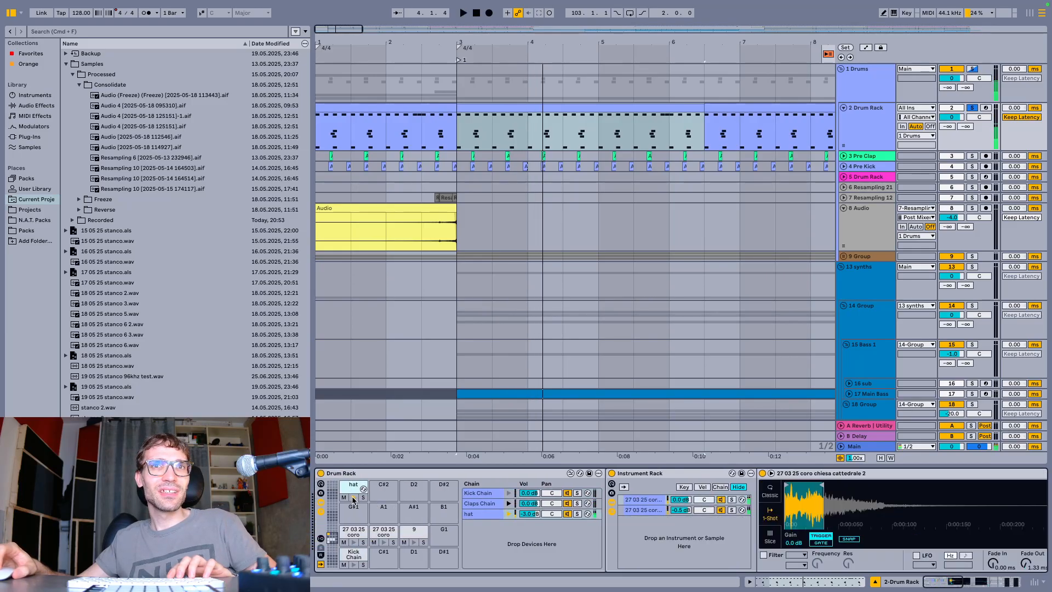
key("space")
scroll(576, 521, "right", 5)
scroll(576, 522, "left", 5)
key("space")
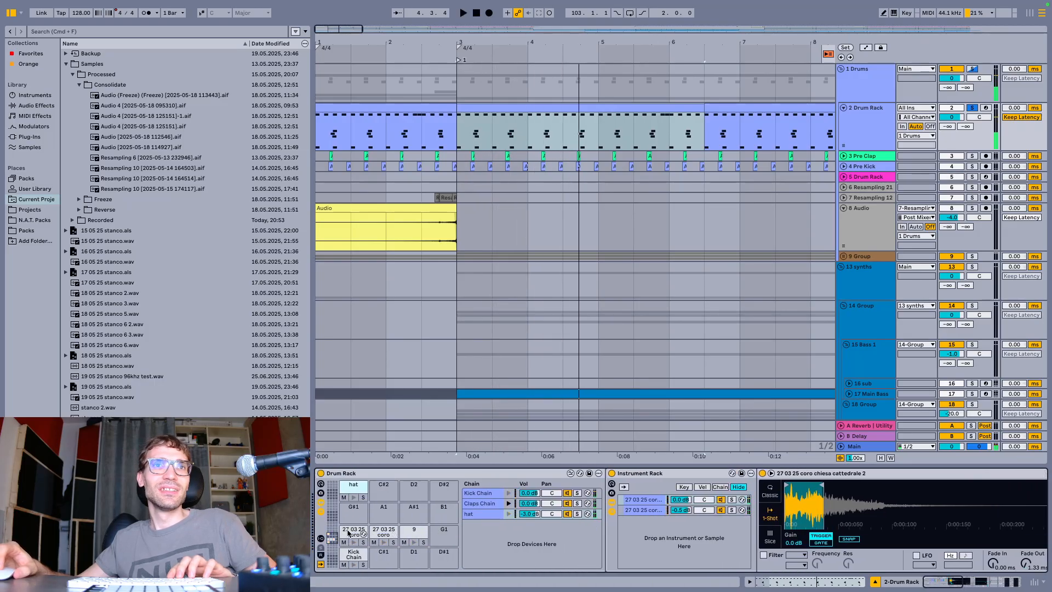
Mute the kick and hat pads in the Drum Rack and play the claps from bar 3
left_click(351, 531)
left_click(343, 564)
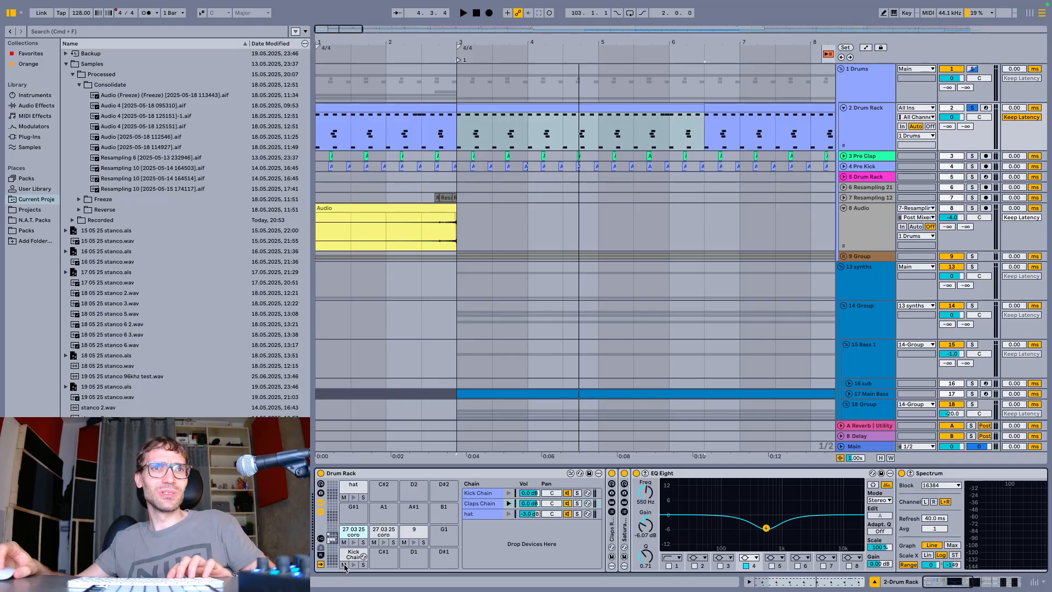
key("space")
left_click(353, 530)
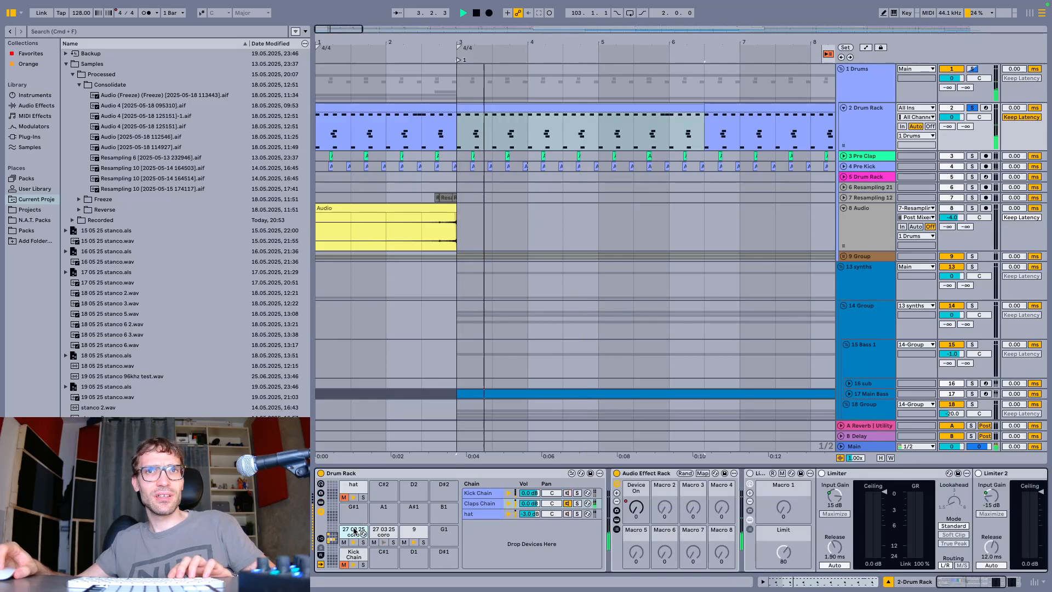
key("space")
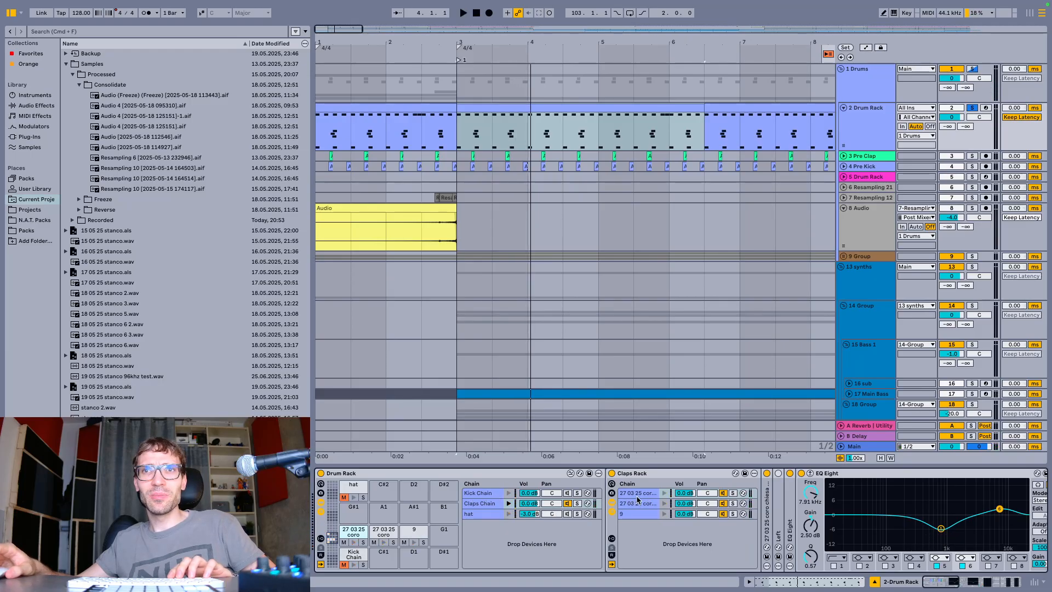
Examine the samples in the three Claps Rack chains, unfolding the Simpler of each chain
left_click(637, 496)
left_click(637, 502)
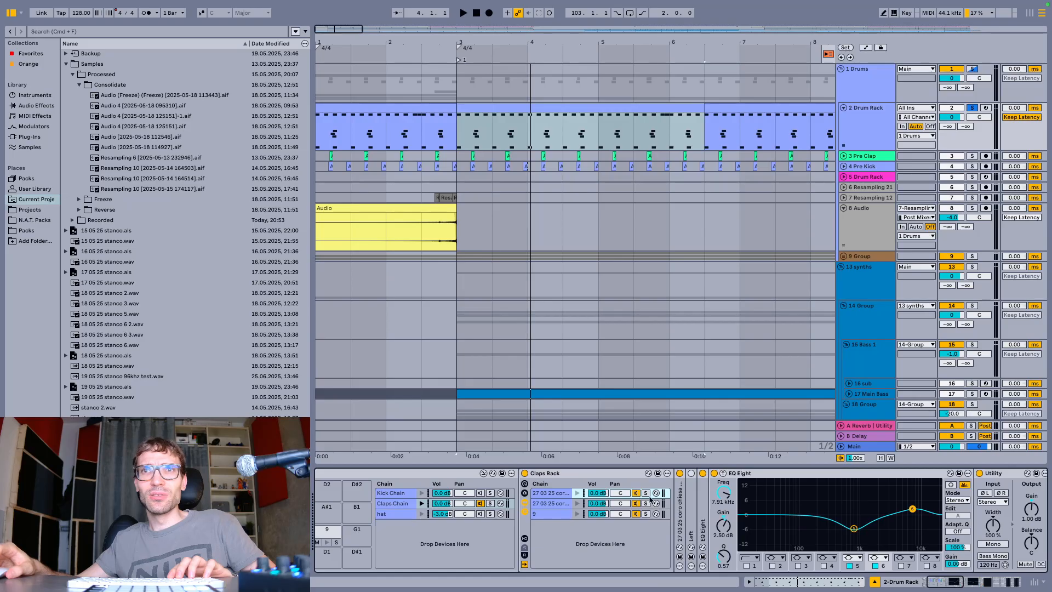
double_click(681, 502)
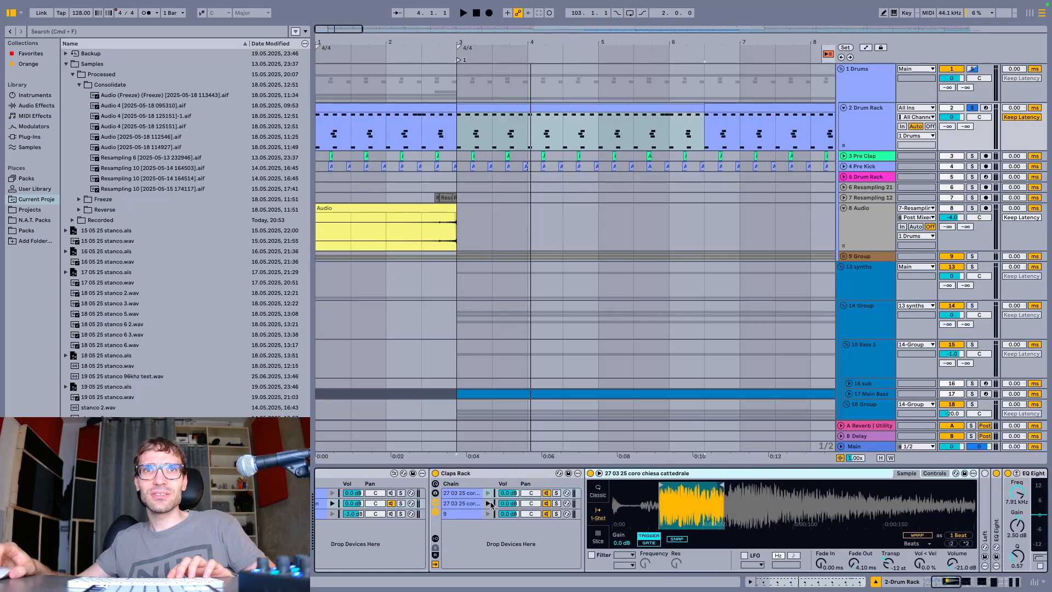
left_click(464, 503)
double_click(590, 503)
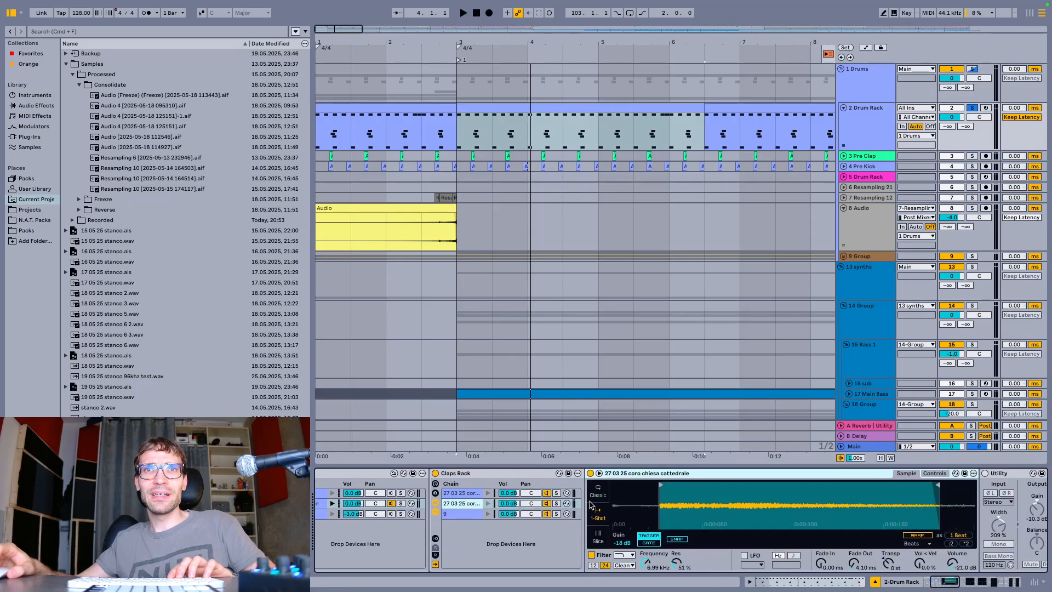
left_click(462, 513)
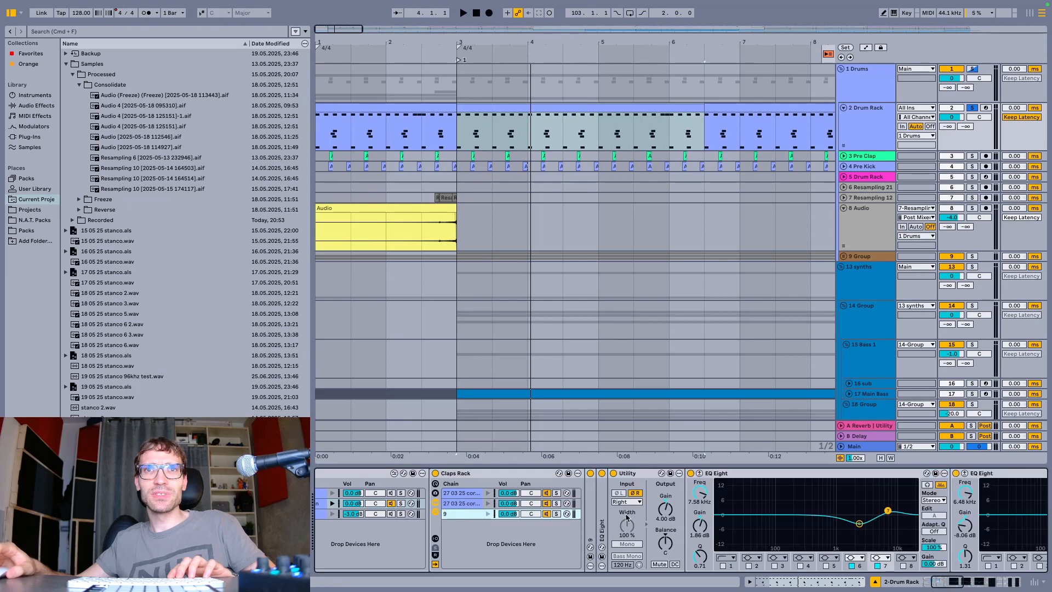
double_click(594, 520)
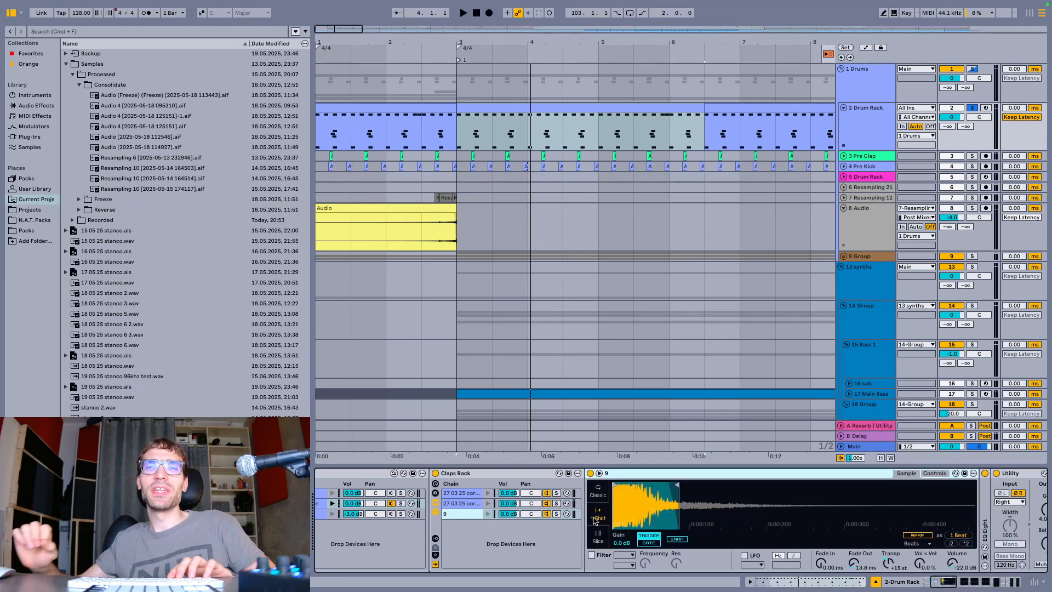
Play the claps from bar 3, fold the Claps Rack and show the Saturator rack and EQ Eight behind it
key("space")
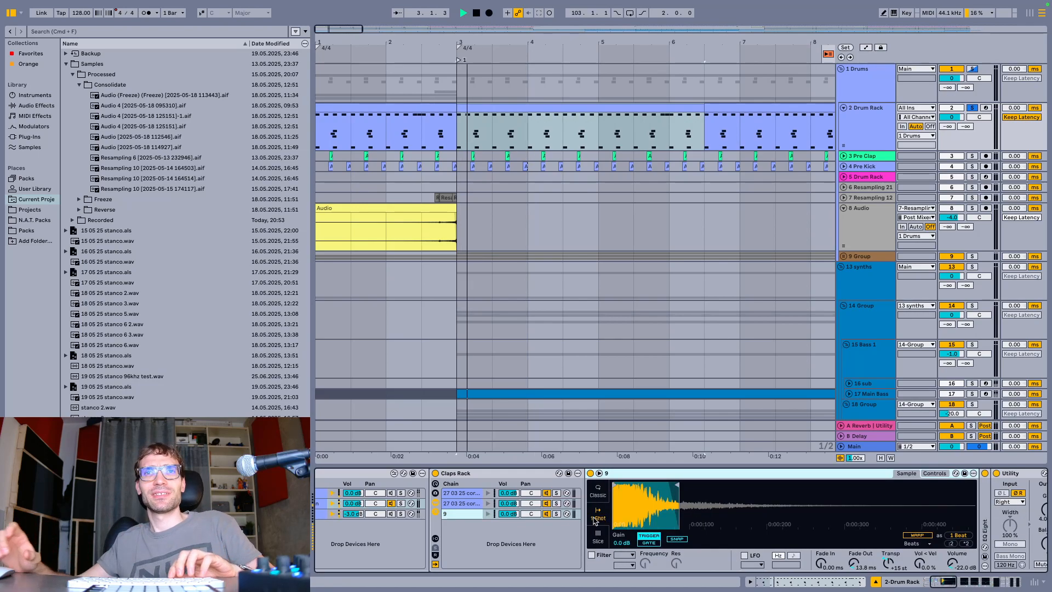
left_click(470, 492)
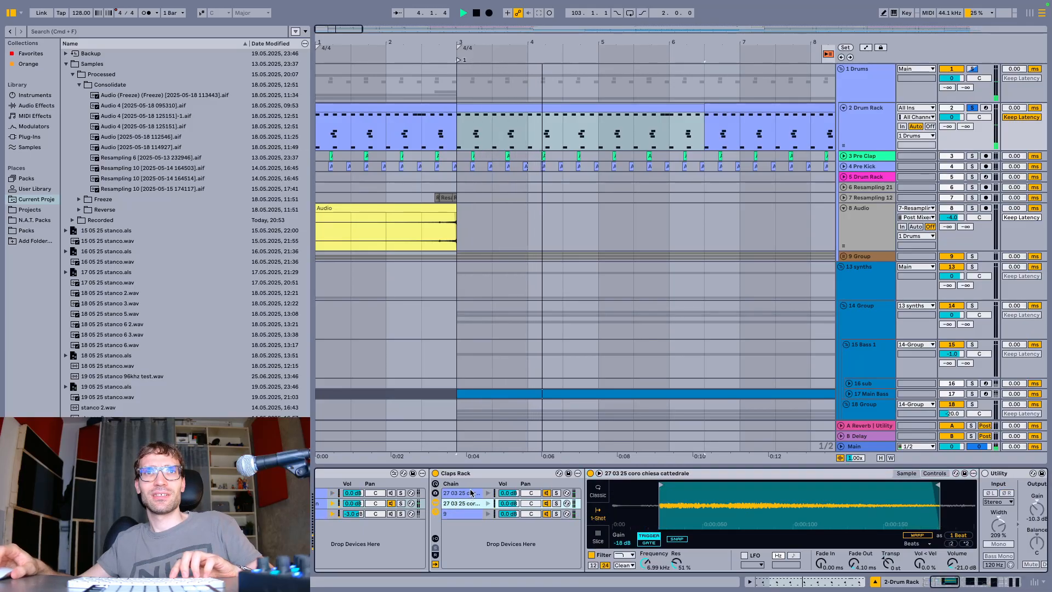
double_click(467, 473)
double_click(449, 529)
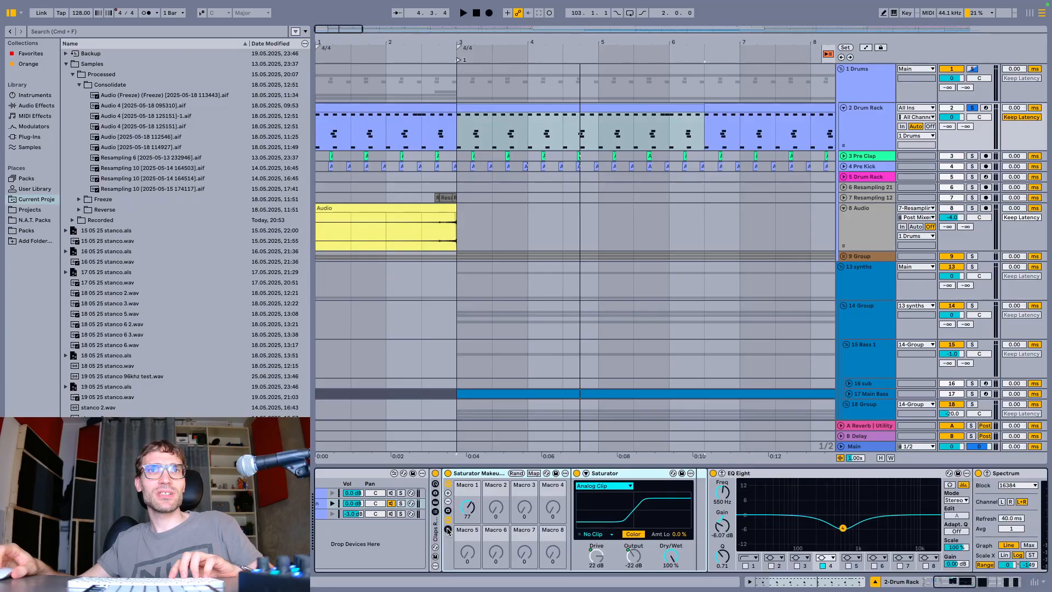
left_click(735, 472)
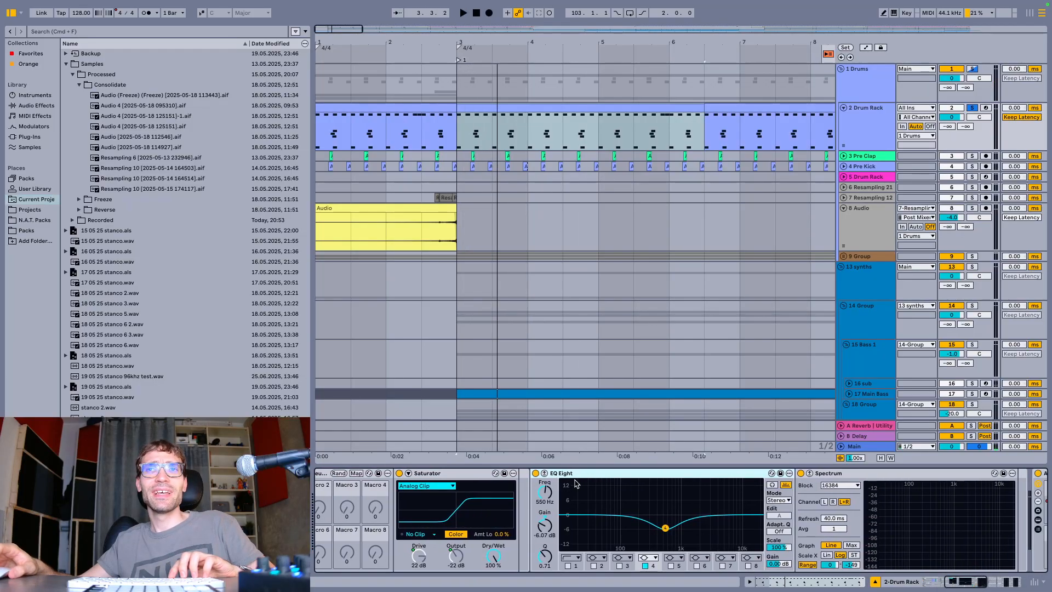
Review the clap chain's devices and unmute the kick and hat pads in the Drum Rack
scroll(624, 488, "right", 6)
scroll(629, 488, "left", 12)
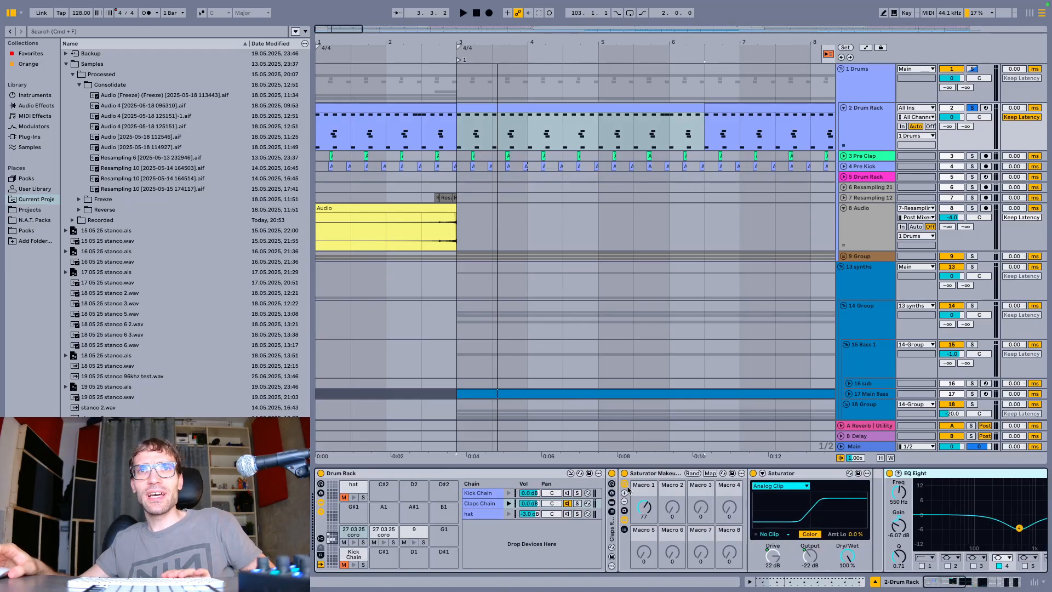
left_click(343, 564)
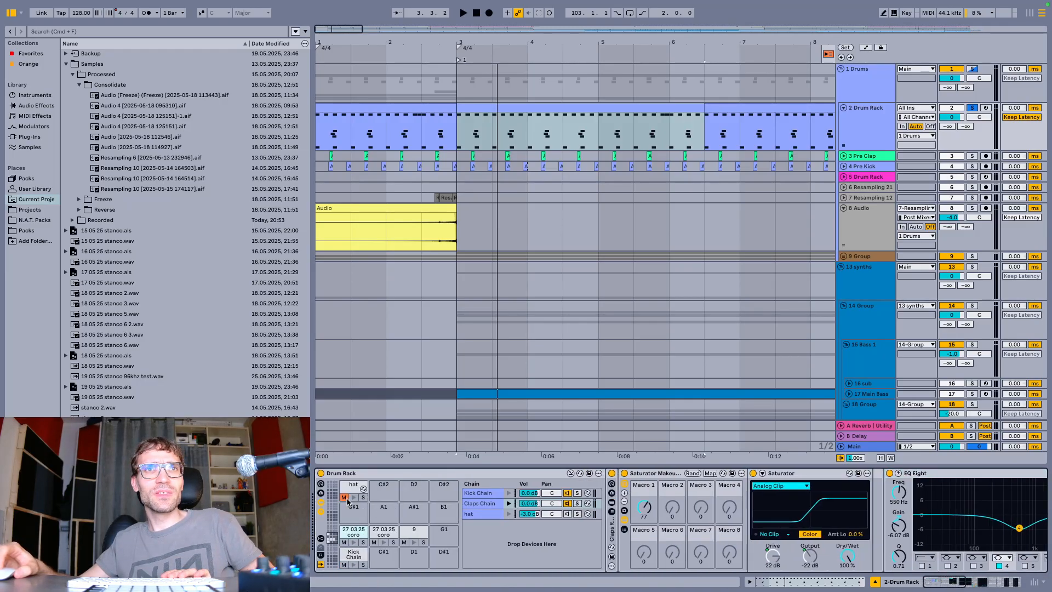
Unfold the Main track, show its device chain and fold the Final FXs rack
scroll(844, 383, "down", 10)
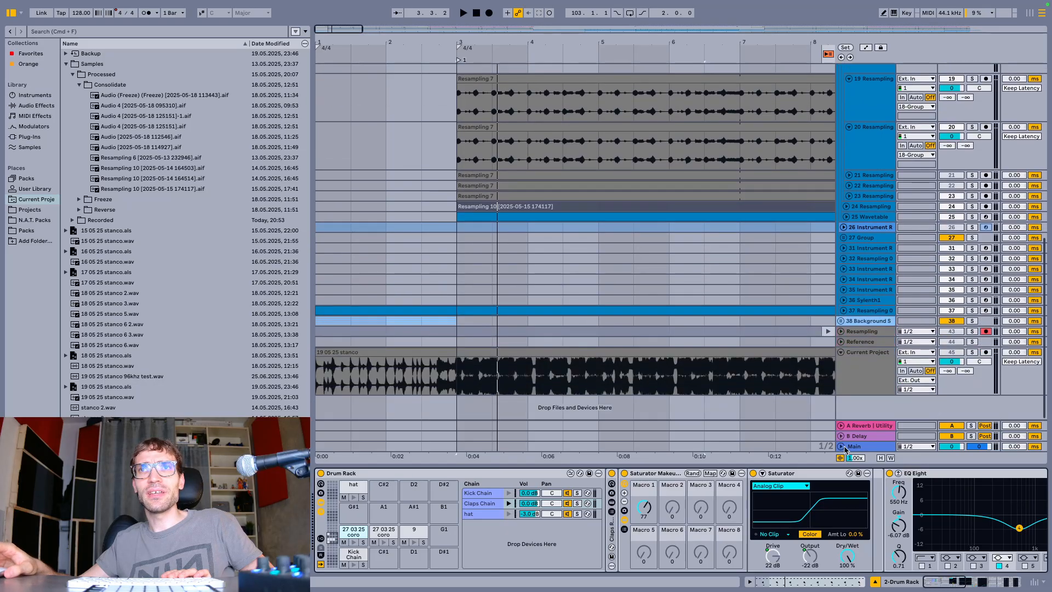
left_click(841, 447)
left_click(458, 429)
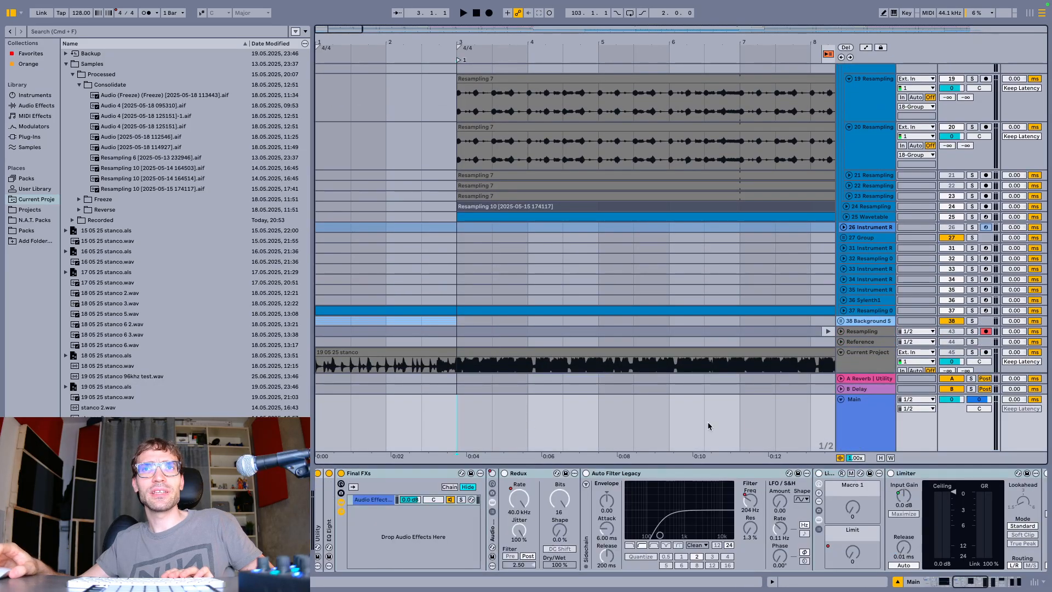
double_click(380, 471)
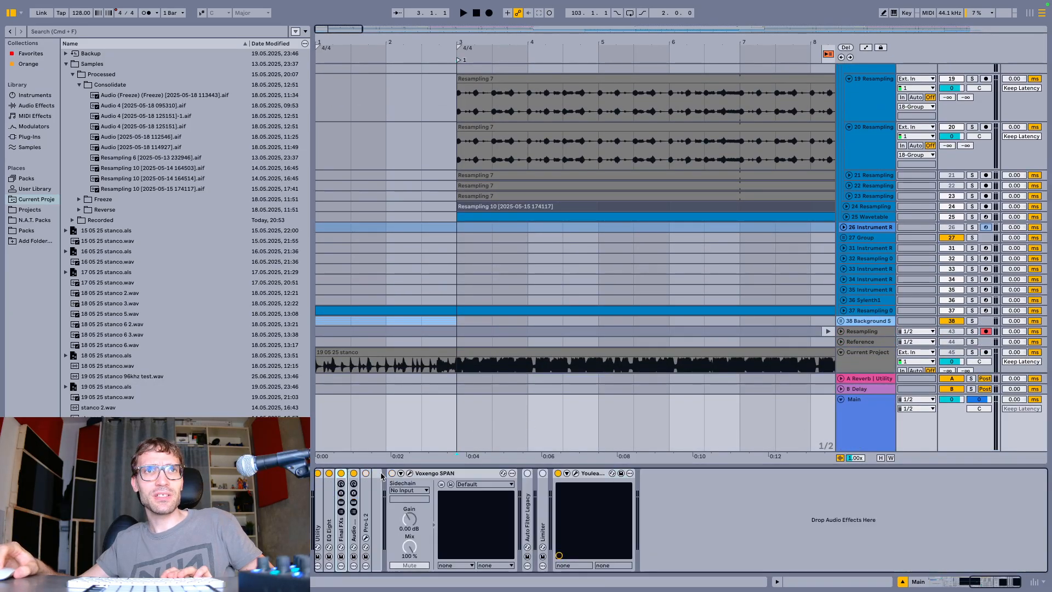
scroll(431, 517, "left", 10)
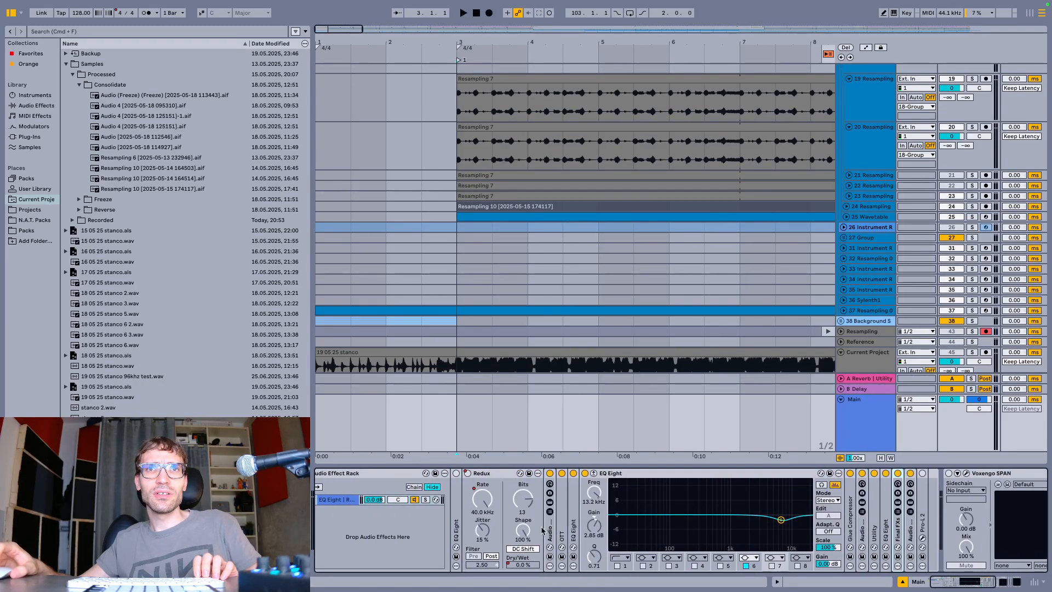
Unfold the Audio Effect Rack before OTT on the Main track, examine its Mid Side and Multiband Dynamics devices, and fold it again
double_click(551, 527)
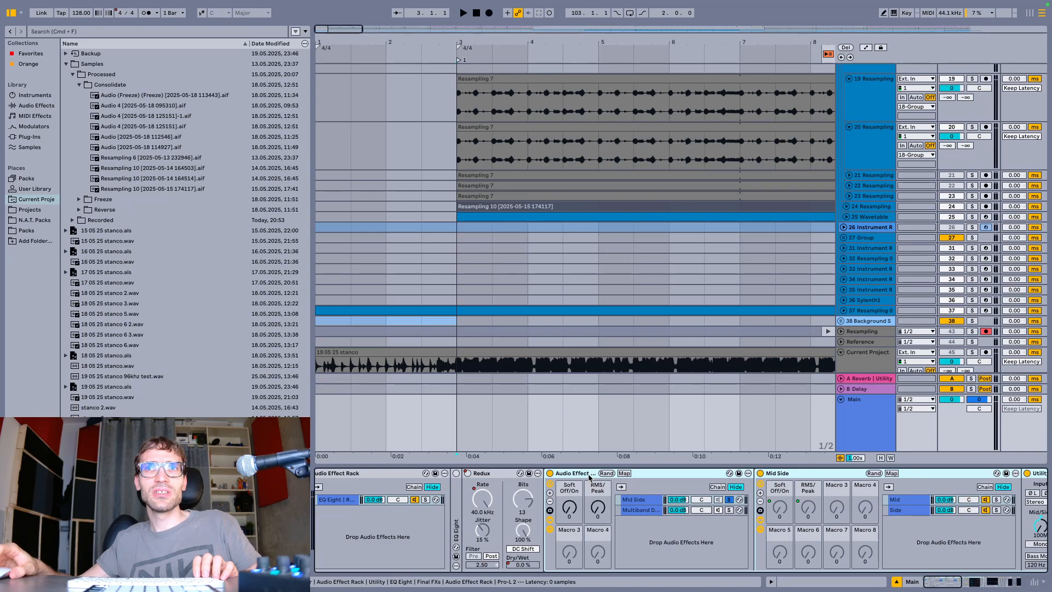
scroll(590, 477, "right", 10)
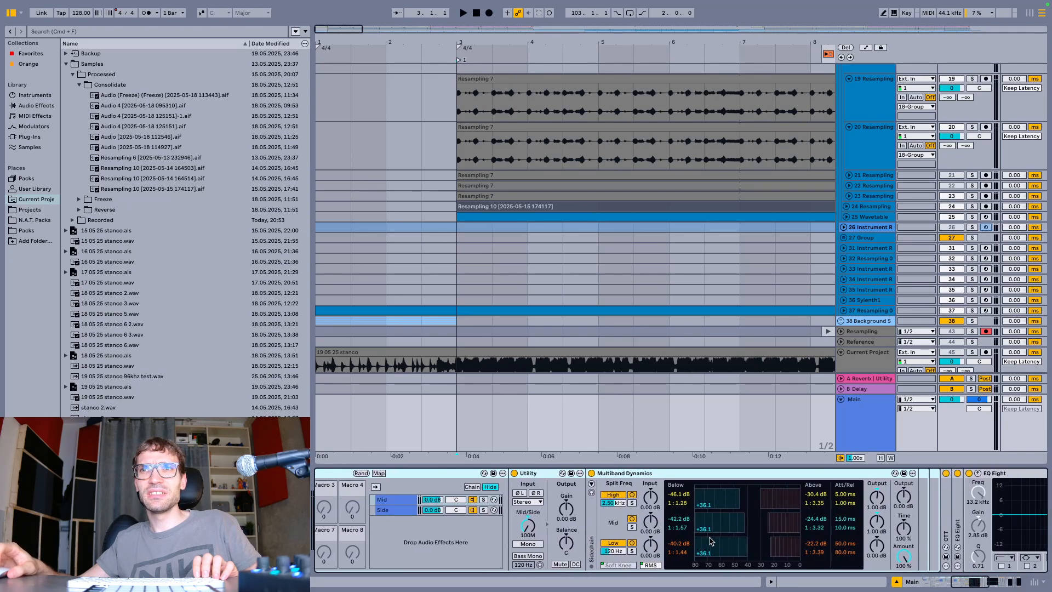
scroll(526, 477, "left", 10)
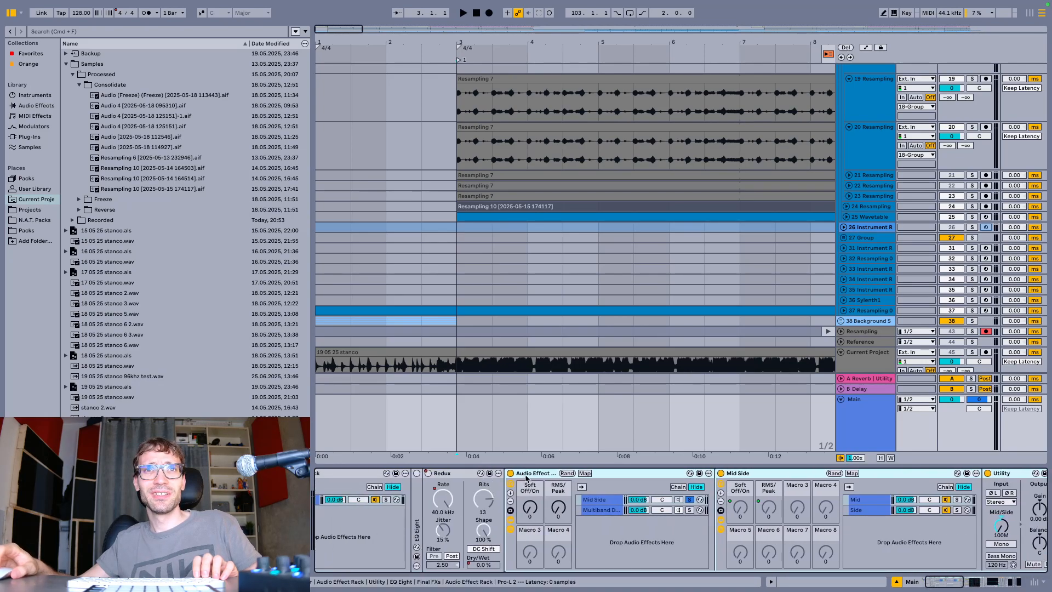
double_click(526, 476)
Examine the OTT settings on the Main track while playing from bar 3, and fold the device again
double_click(525, 514)
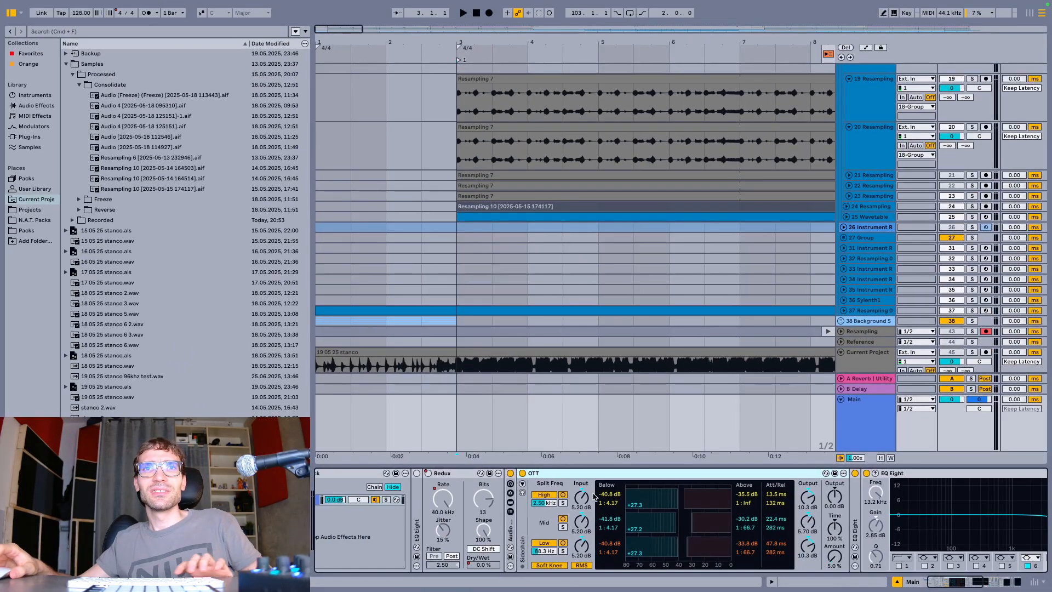
key("space")
double_click(582, 474)
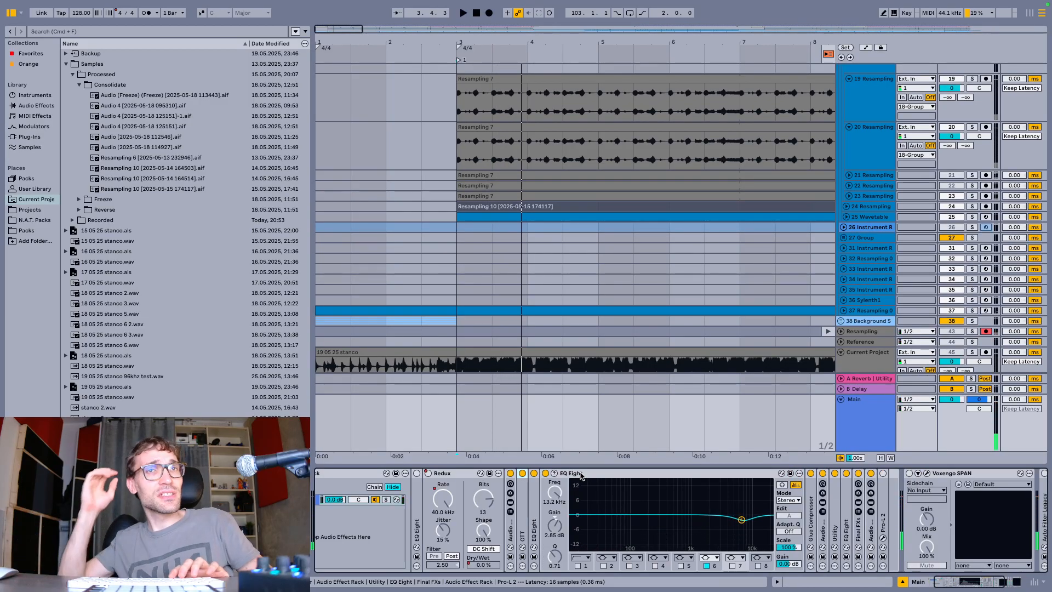
Compare playback from bar 3 with the Main track's mastering devices switched off and switched back on
key("space")
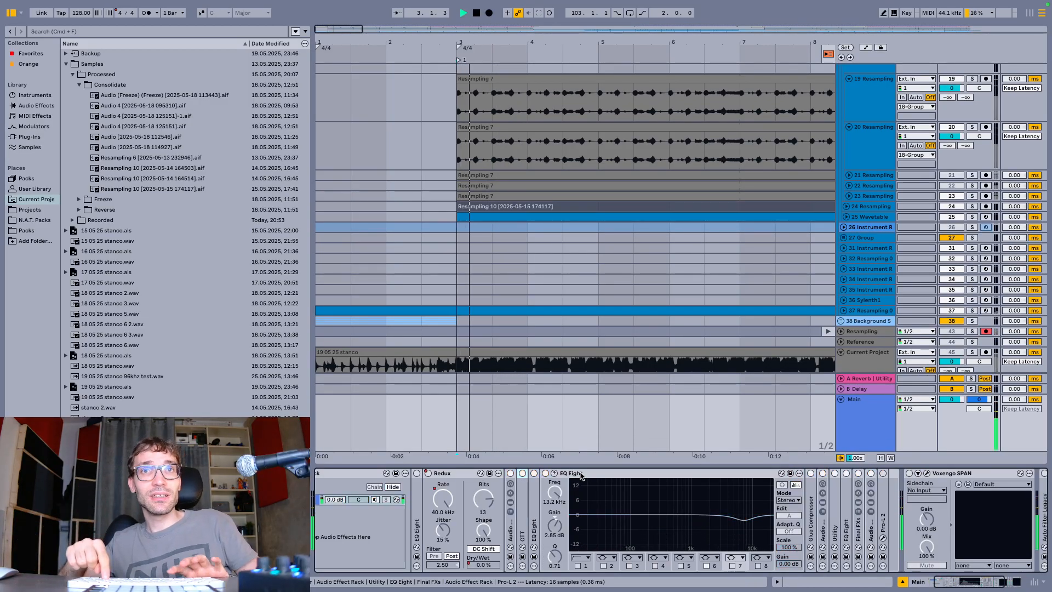
key("space")
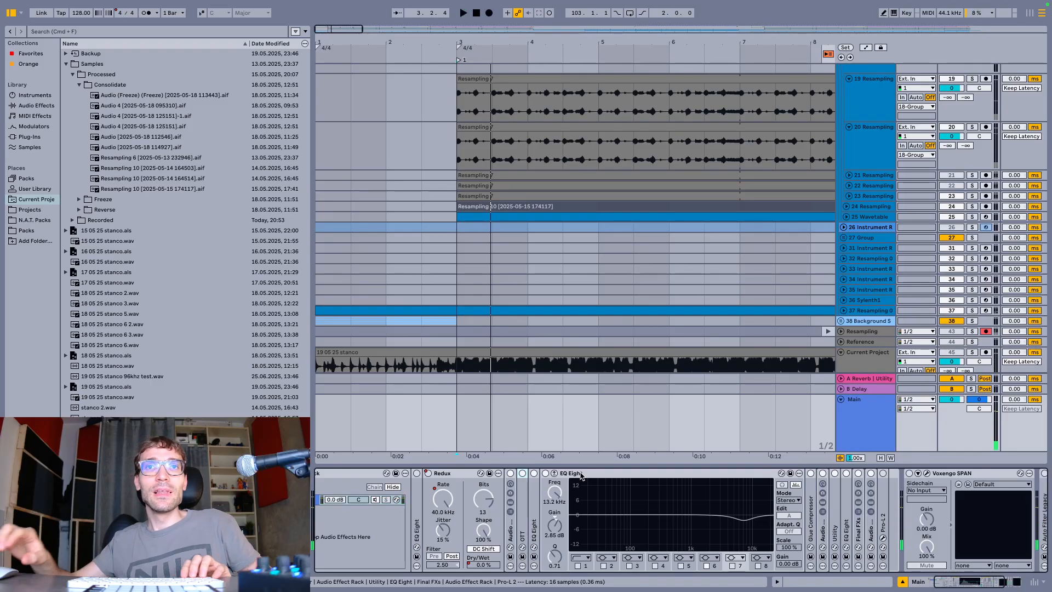
scroll(581, 475, "left", 2)
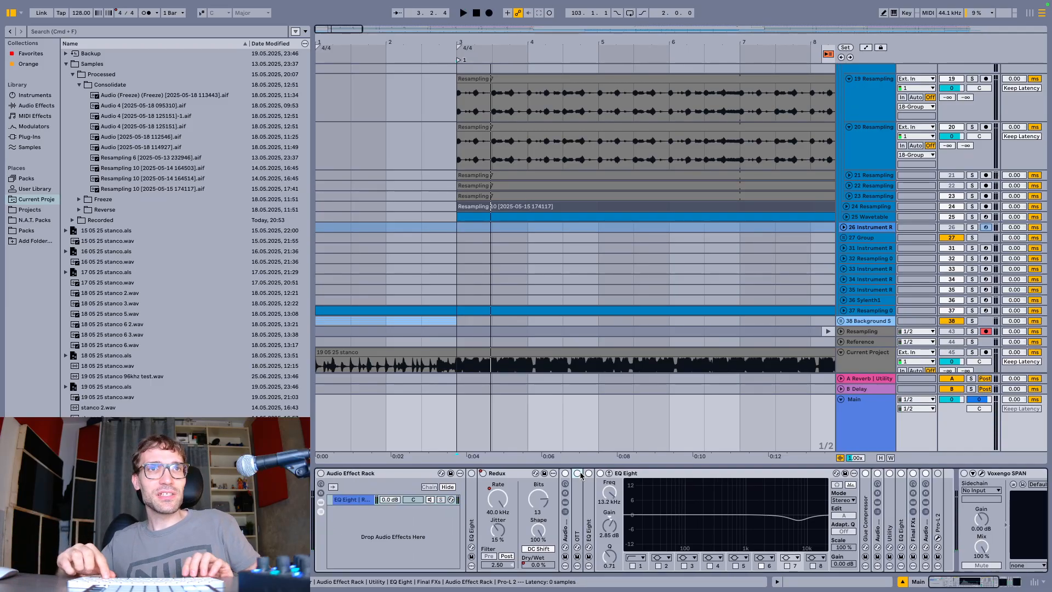
key("space")
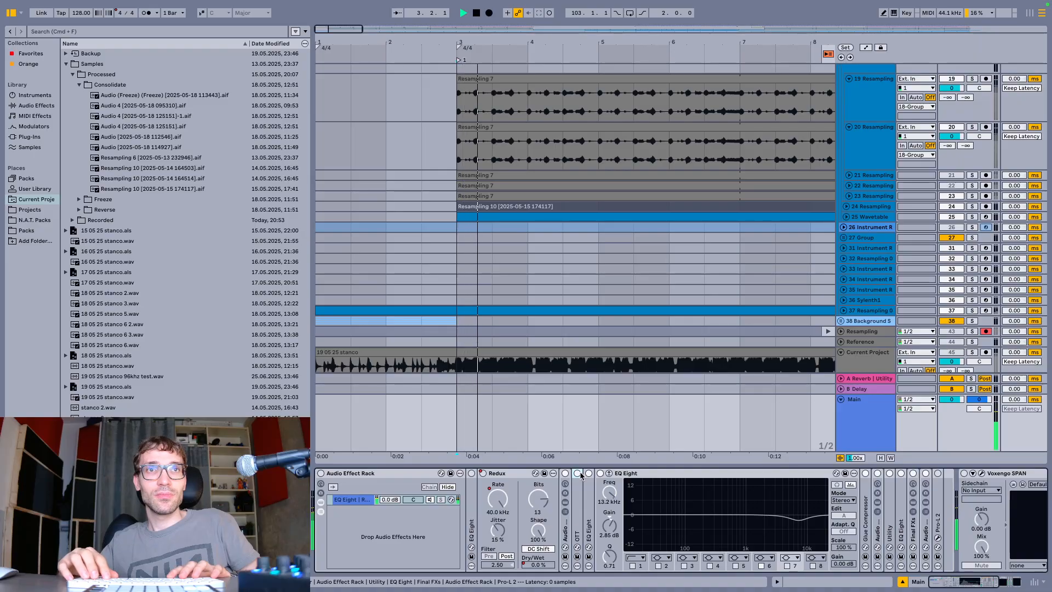
key("super+z")
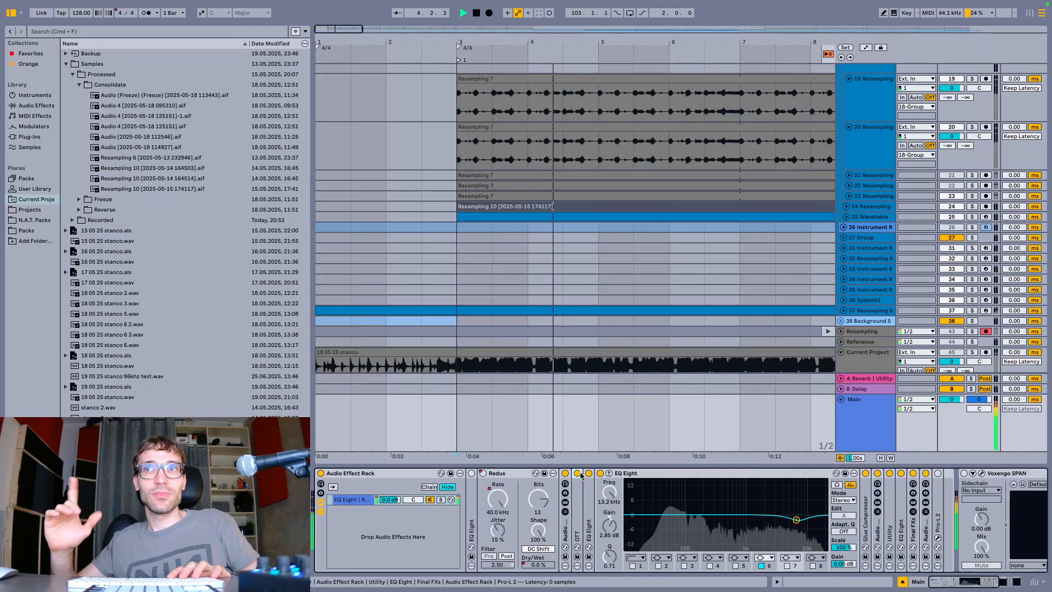
key("space")
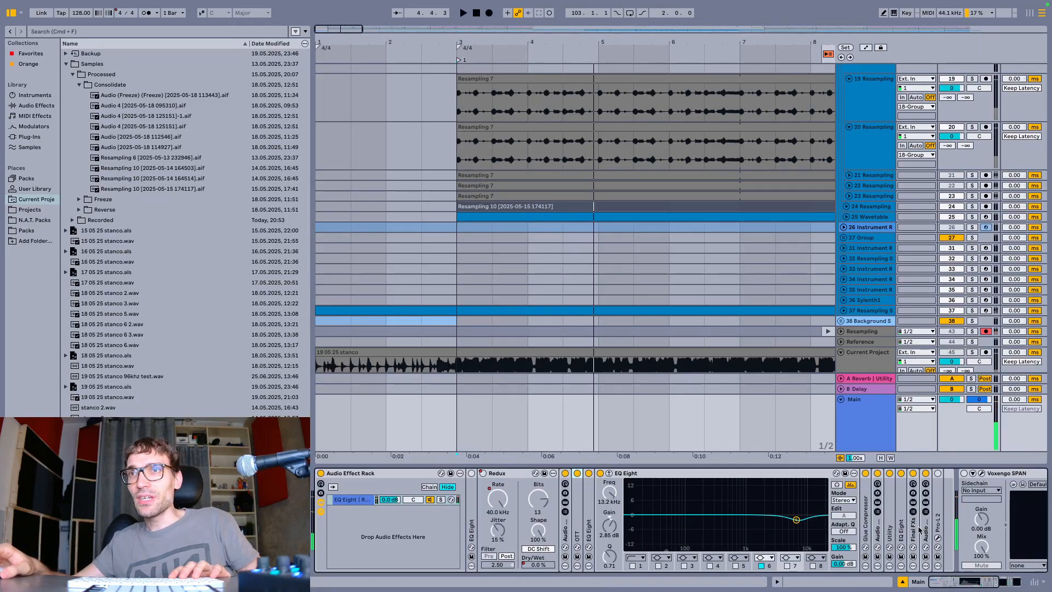
Unfold the Audio Effect Rack before Pro-L 2 and check its Soft Sat and Limiter during playback
double_click(925, 529)
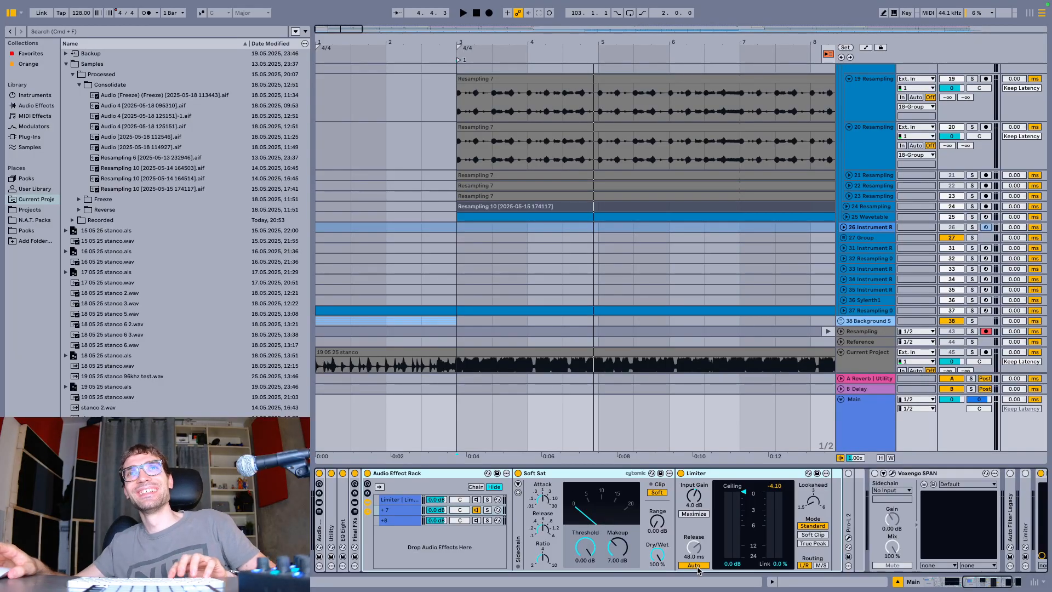
key("space")
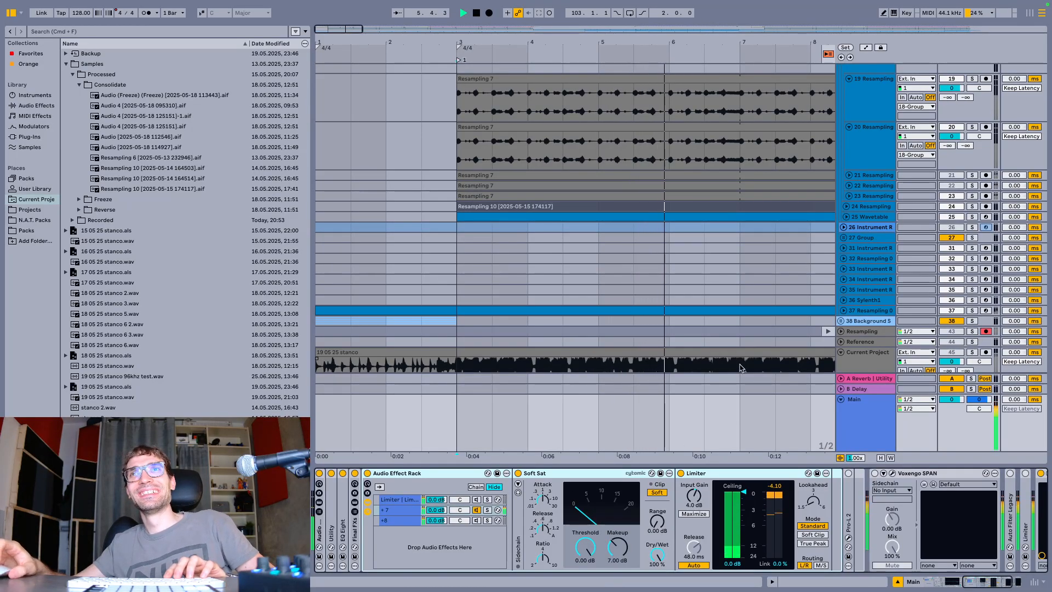
key("space")
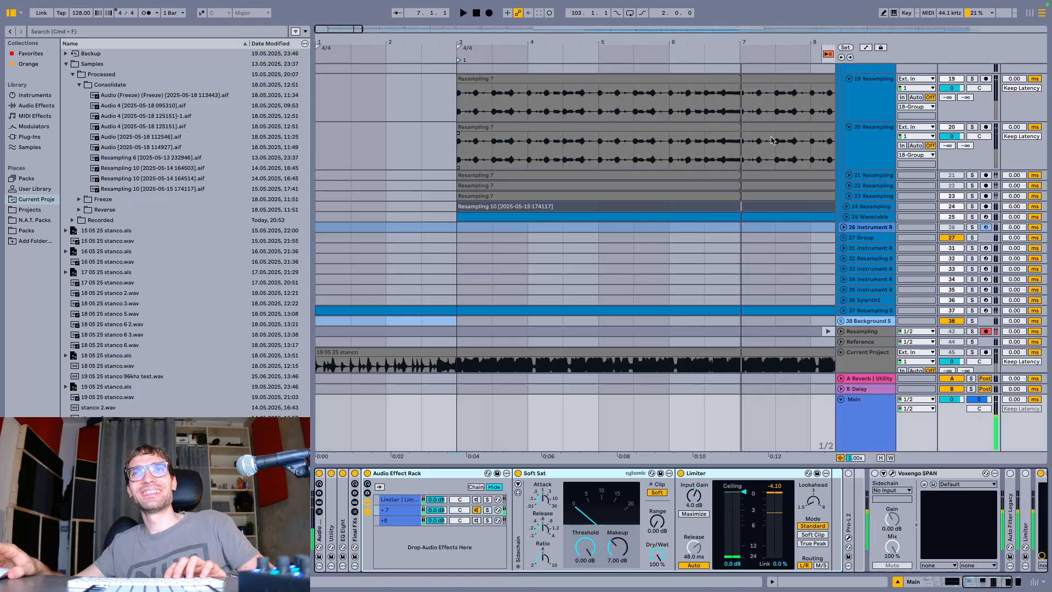
Fold the Main track and solo the whole Drums group instead of only the Drum Rack track
left_click(840, 399)
scroll(796, 172, "up", 5)
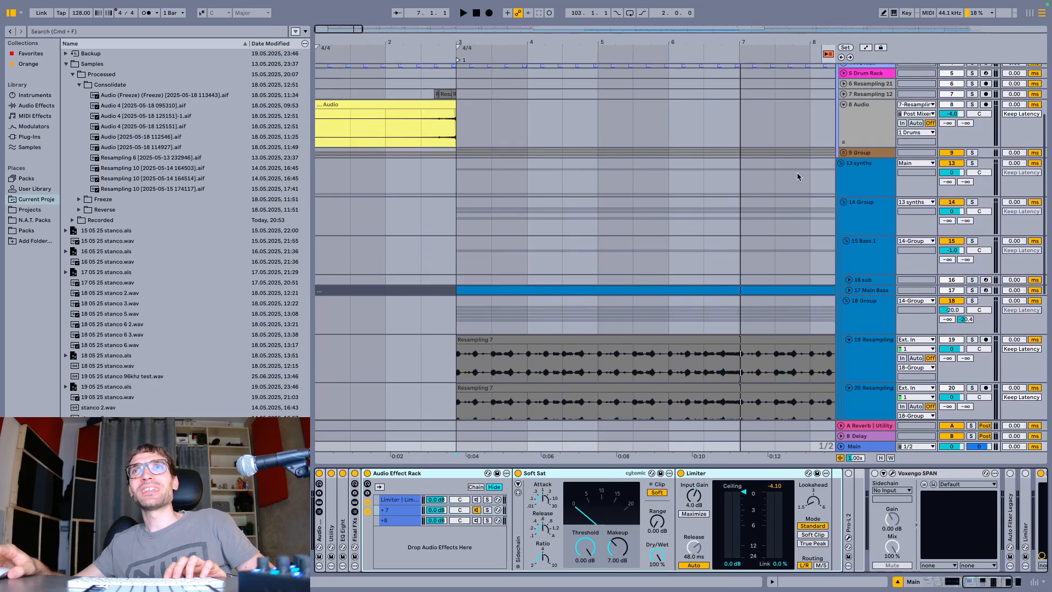
scroll(794, 181, "up", 3)
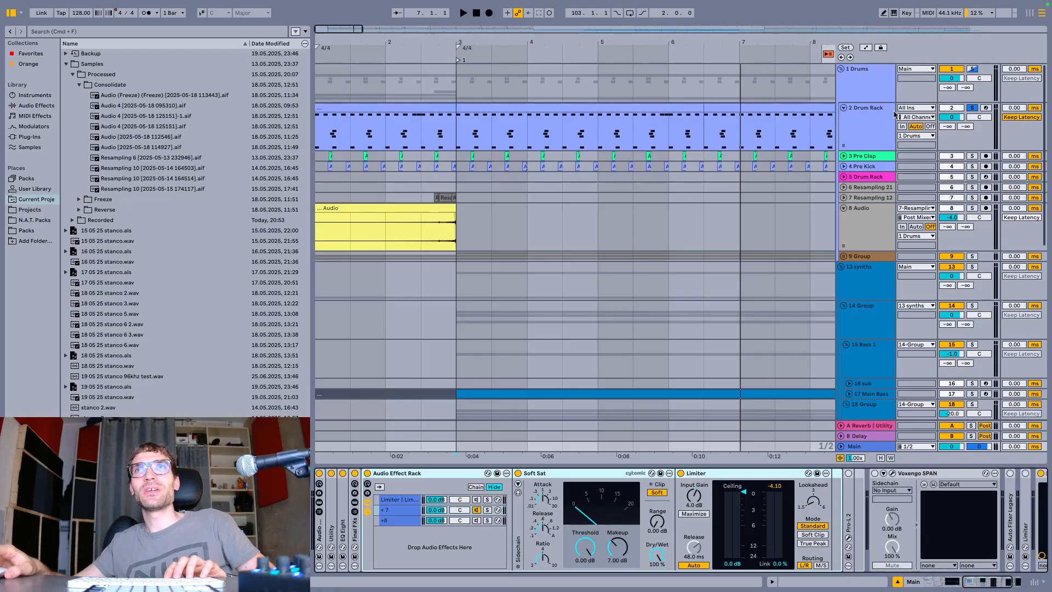
left_click(862, 82)
key("s")
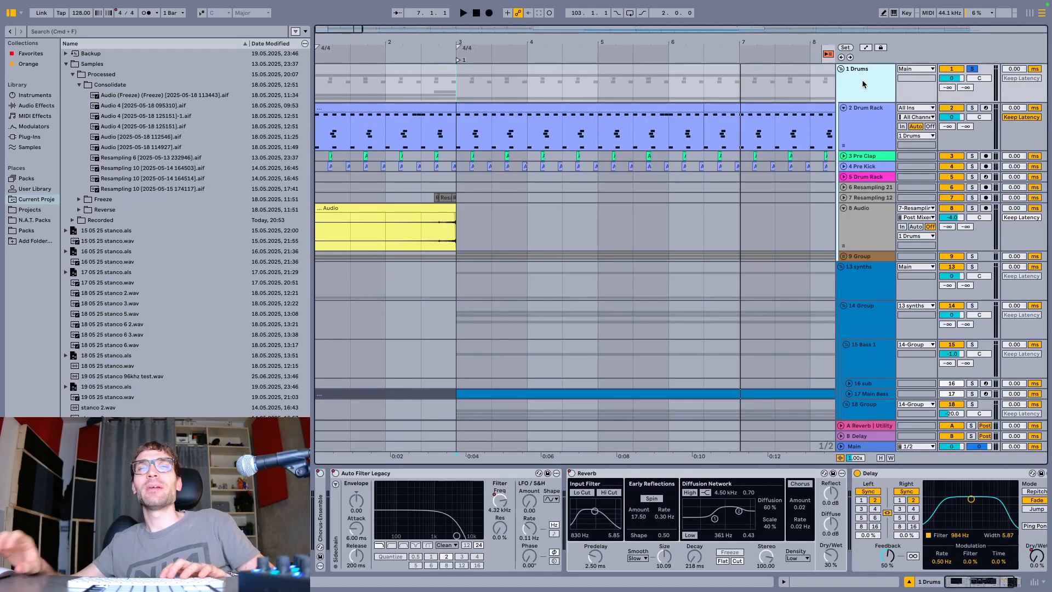
Unfold the Pre Clap and Pre Kick tracks, zoom in around bar 3 and play them with the drums
left_click(843, 155)
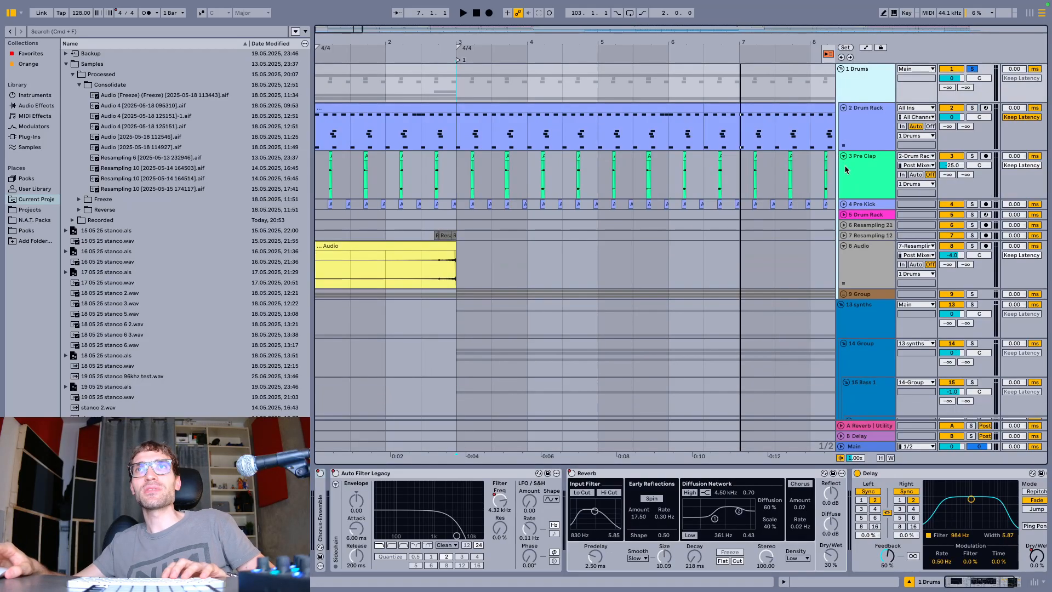
left_click(844, 204)
scroll(458, 188, "up", 5)
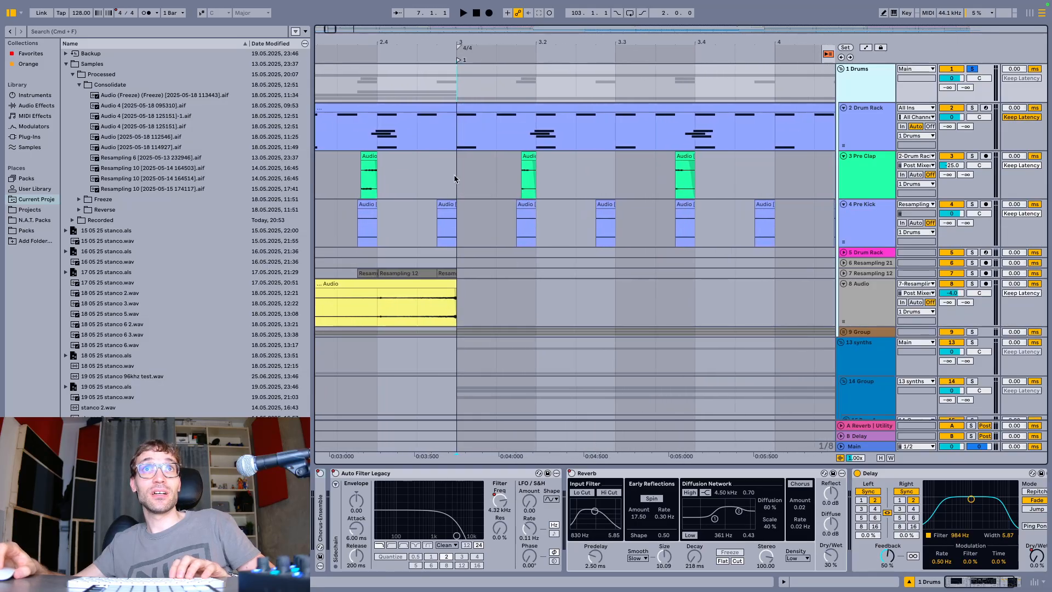
left_click(456, 177)
key("space")
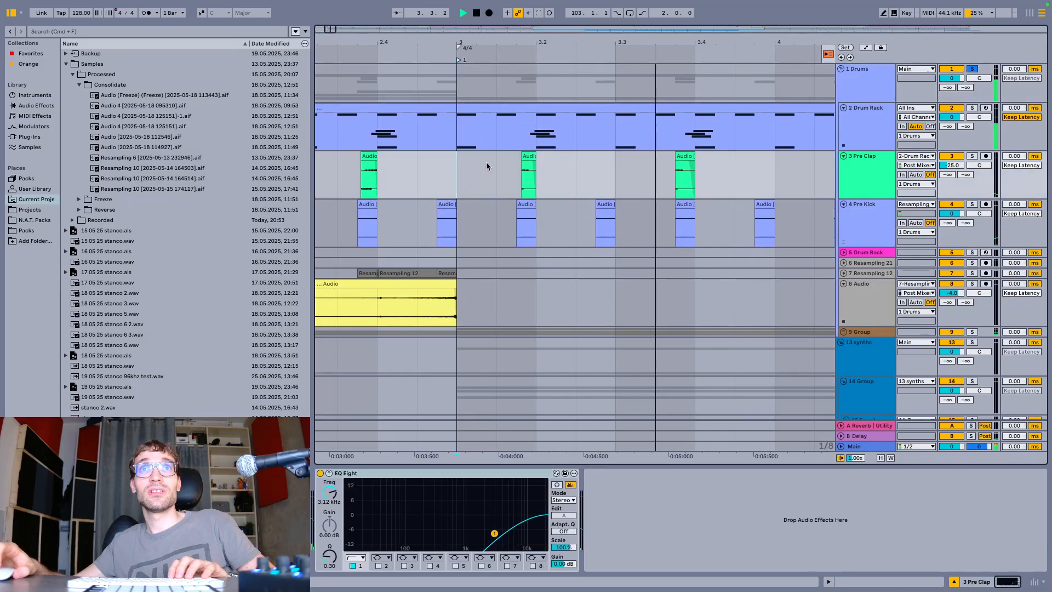
key("space")
Unfold track group 9 and its three resampling tracks in the Drums group
scroll(877, 252, "down", 3)
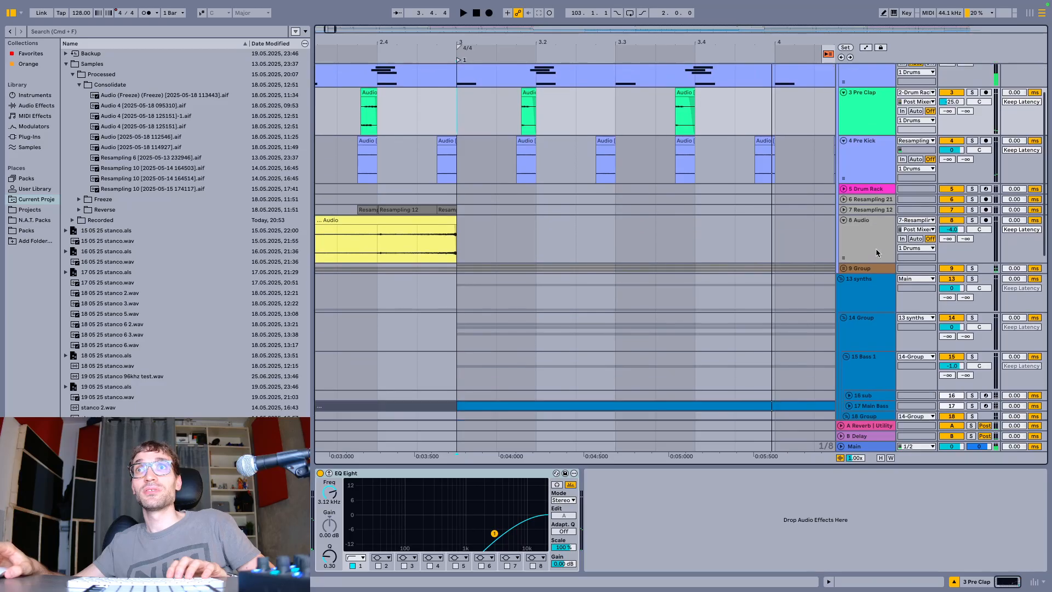
left_click(844, 270)
left_click(845, 307)
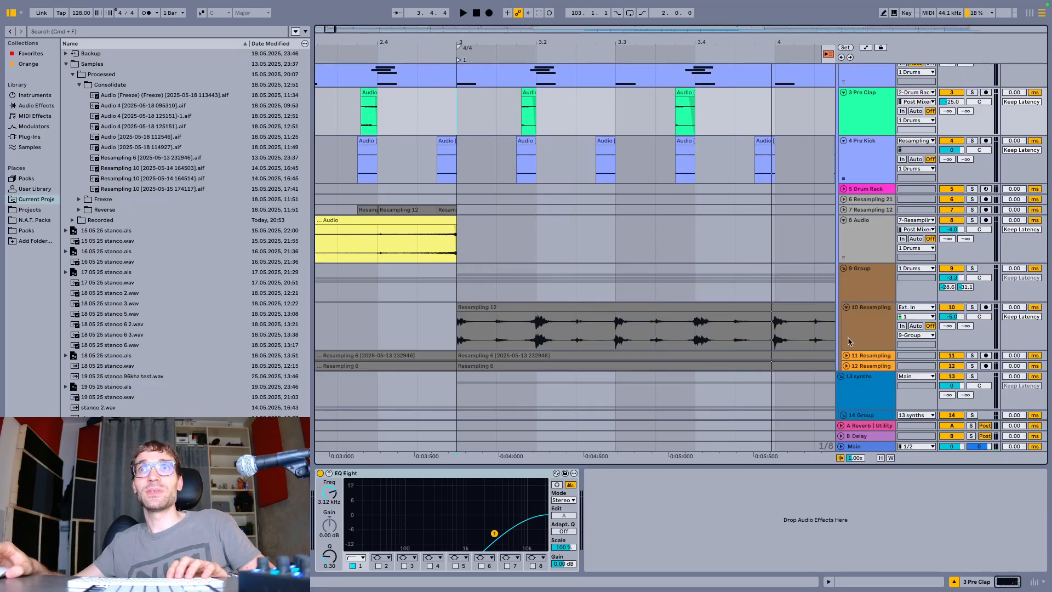
left_click(845, 355)
left_click(847, 403)
scroll(602, 263, "down", 3)
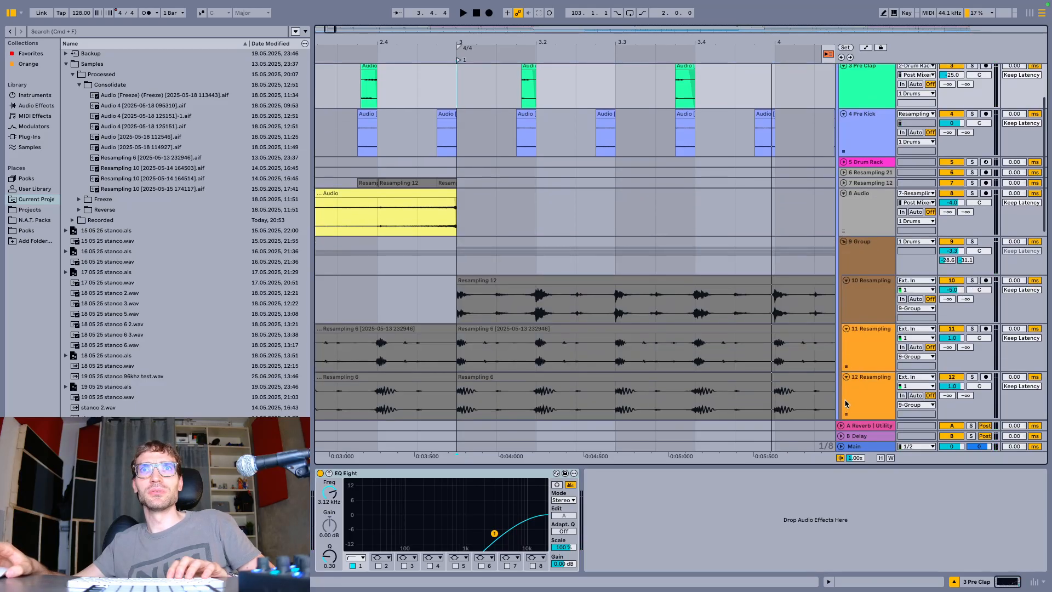
Show the devices of track 10 Resampling and play the resampled percussion layers from bar 3
left_click(460, 266)
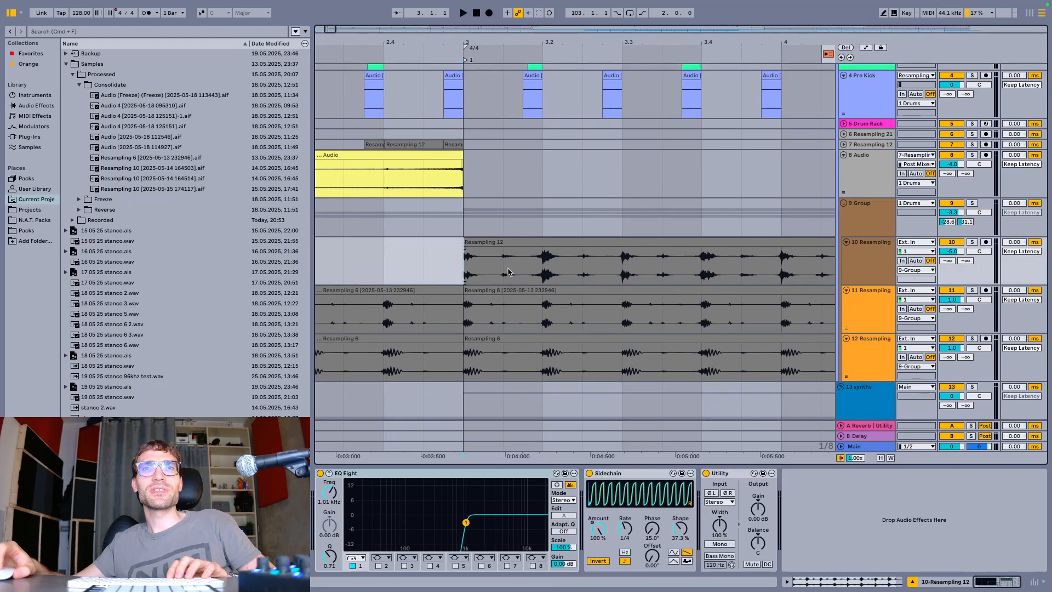
key("space")
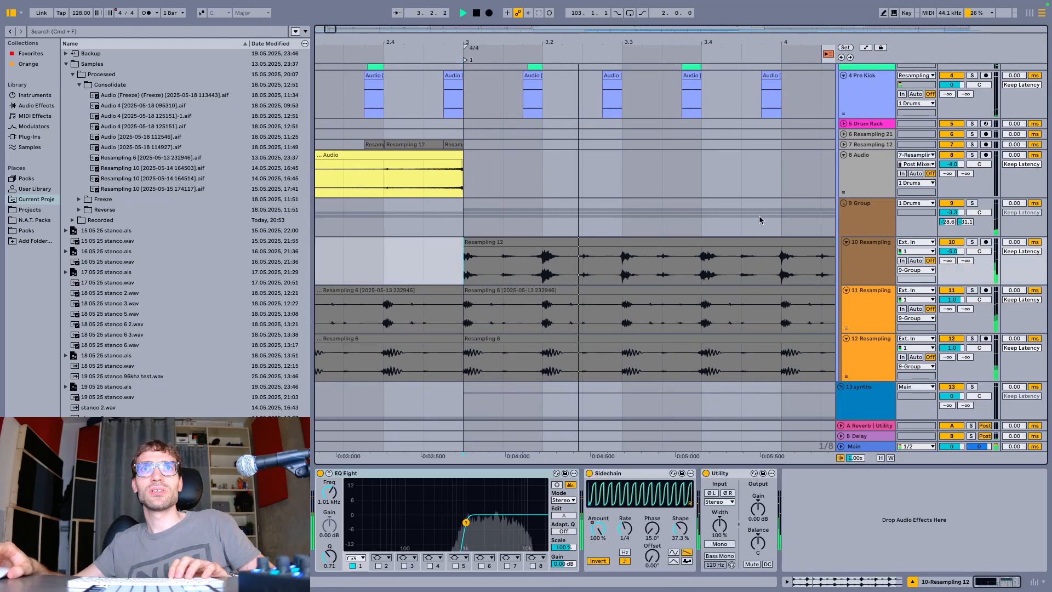
key("space")
Reveal the source file of the Resampling 12 clip in the browser and replay the drum layers from bar 3
right_click(499, 247)
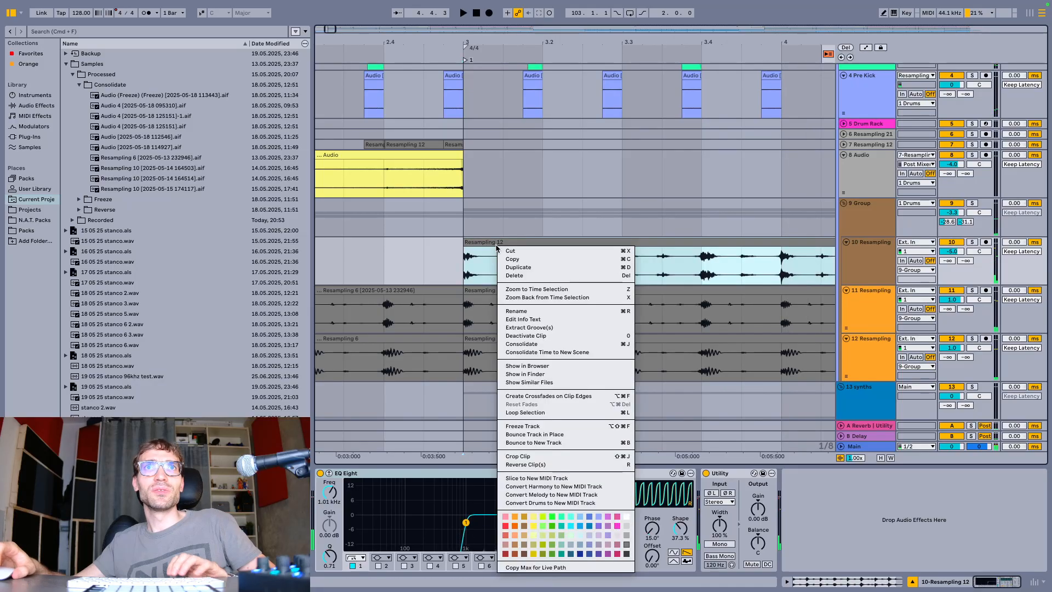
left_click(546, 381)
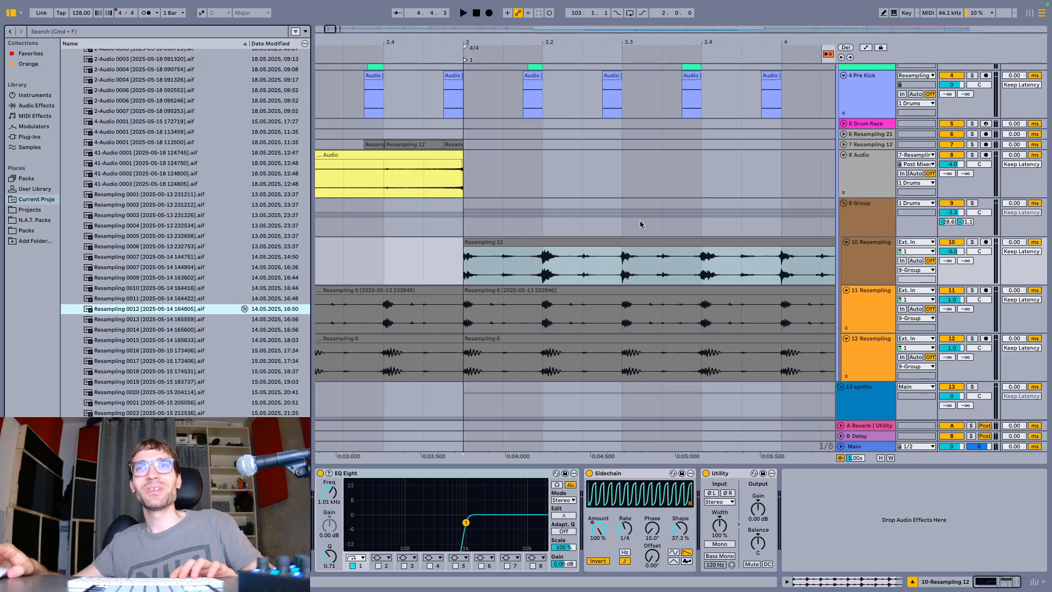
key("space")
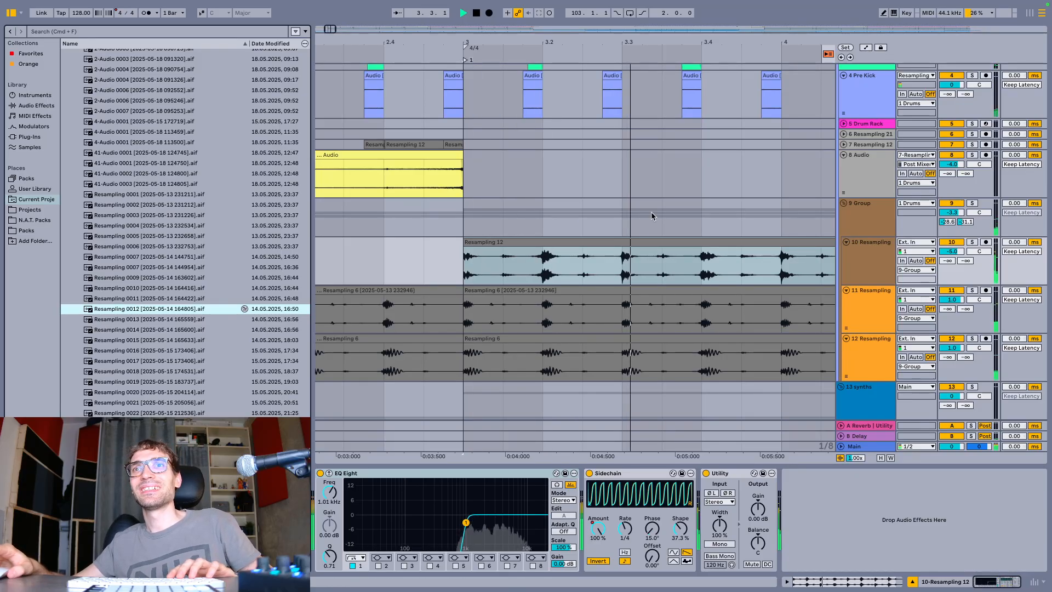
scroll(650, 212, "down", 10)
scroll(651, 212, "up", 10)
key("space")
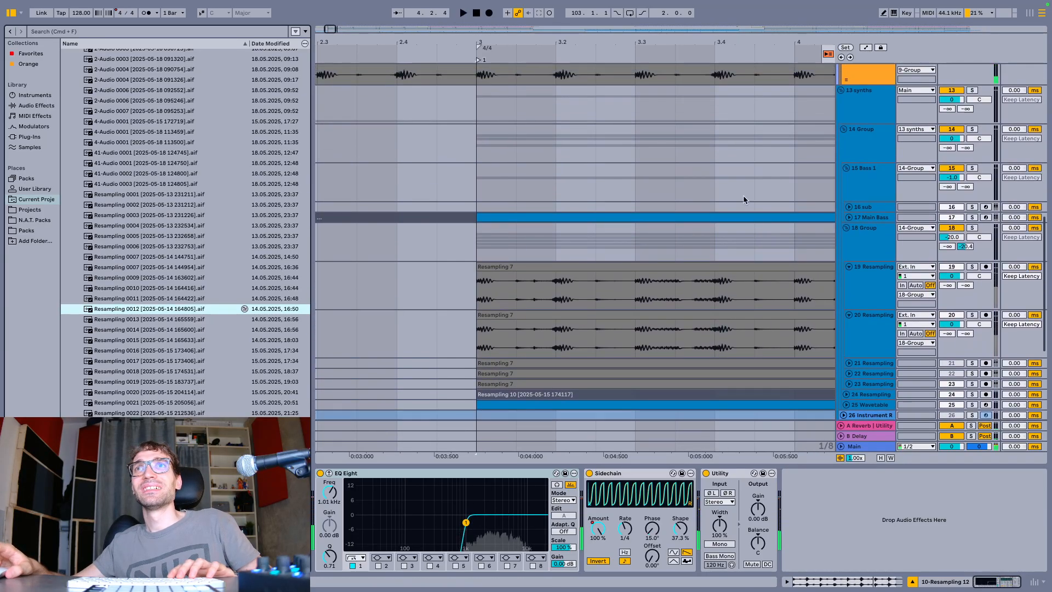
Fold the Drums group and survey the synth and resampling tracks across the whole arrangement
left_click(841, 69)
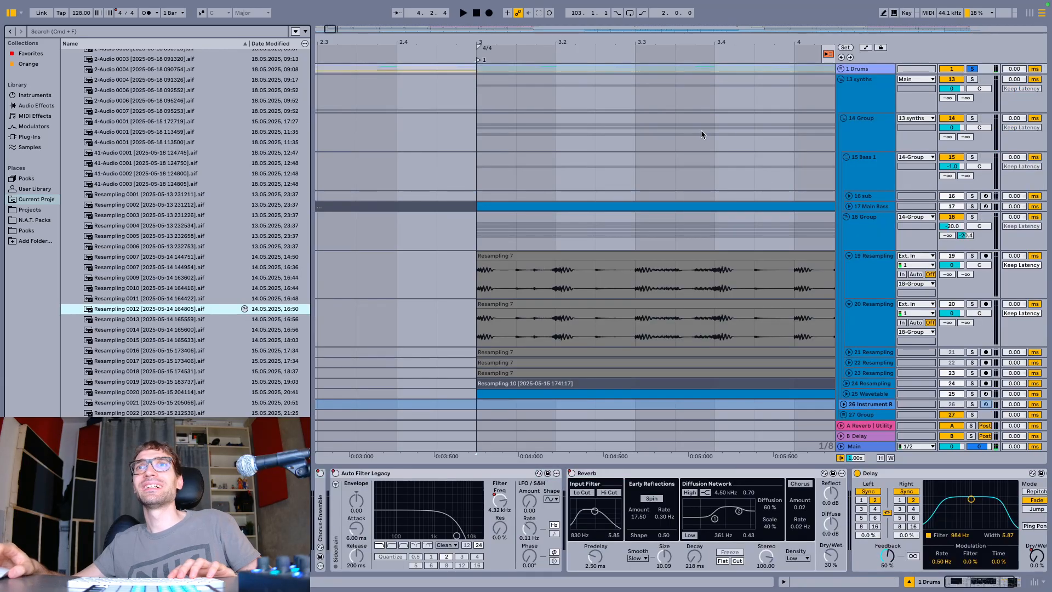
scroll(748, 155, "down", 2)
scroll(748, 159, "down", 5)
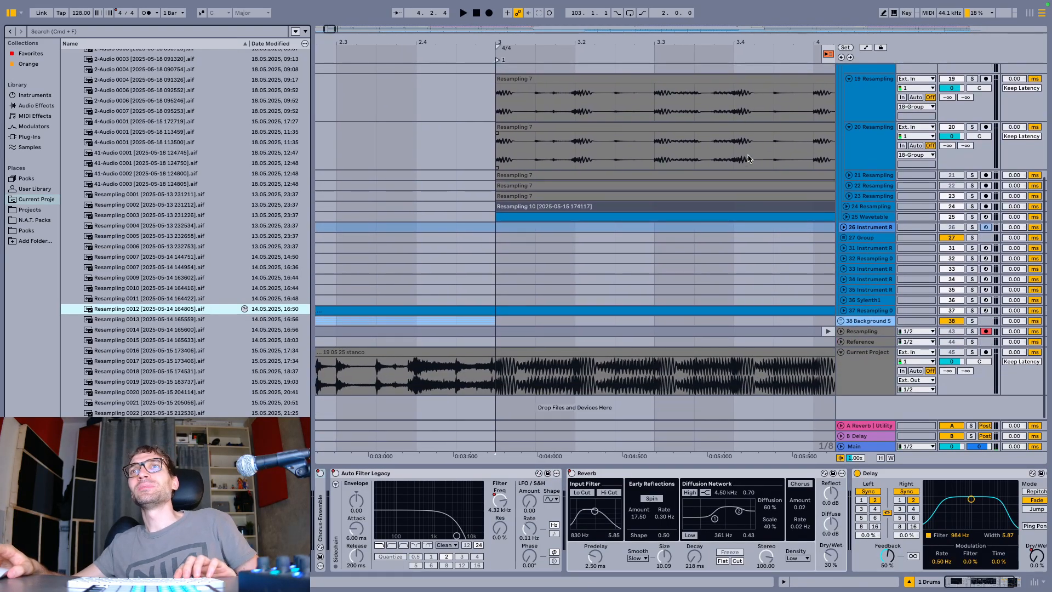
key("minus")
key("minus")
key("minus")
key("minus")
key("minus")
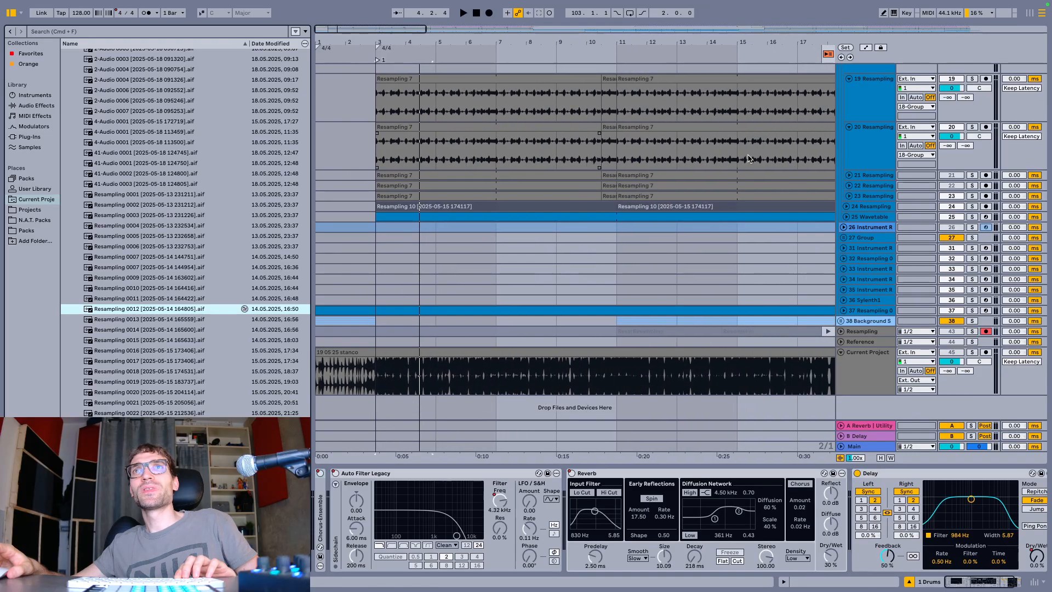
key("minus")
key("minus")
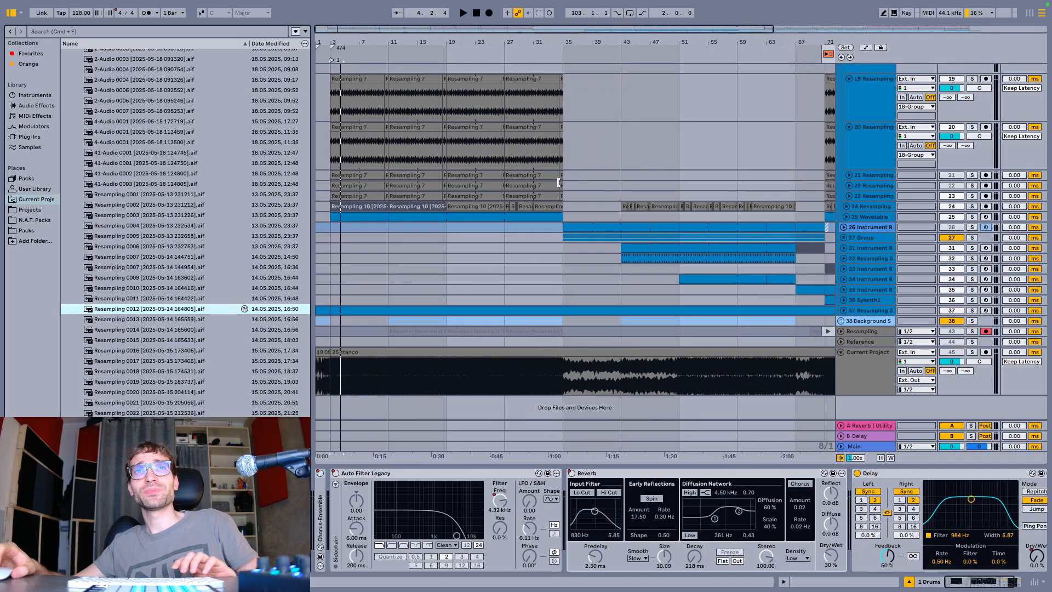
left_click(335, 162)
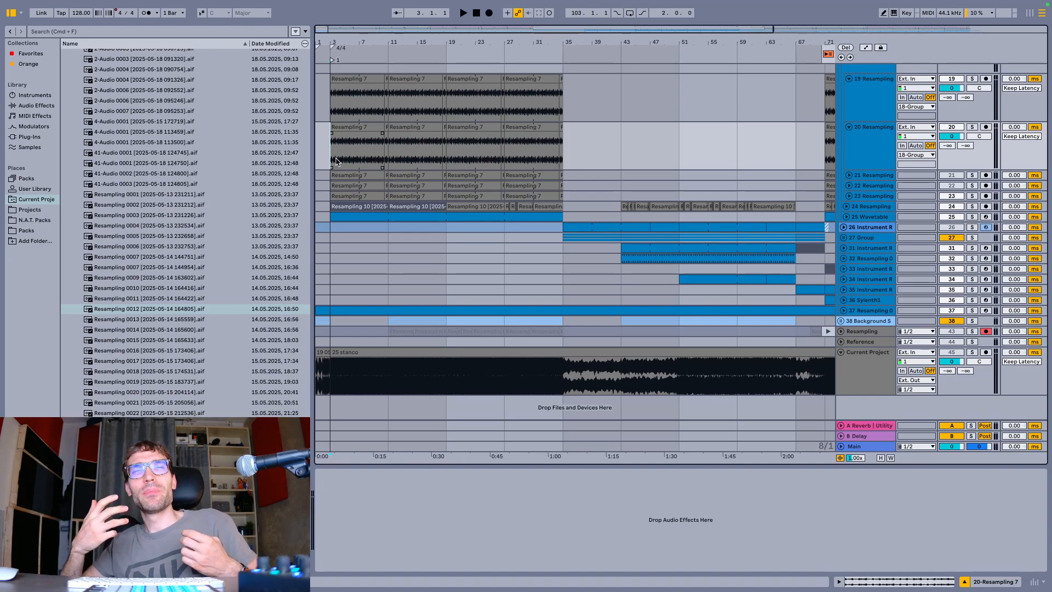
key("minus")
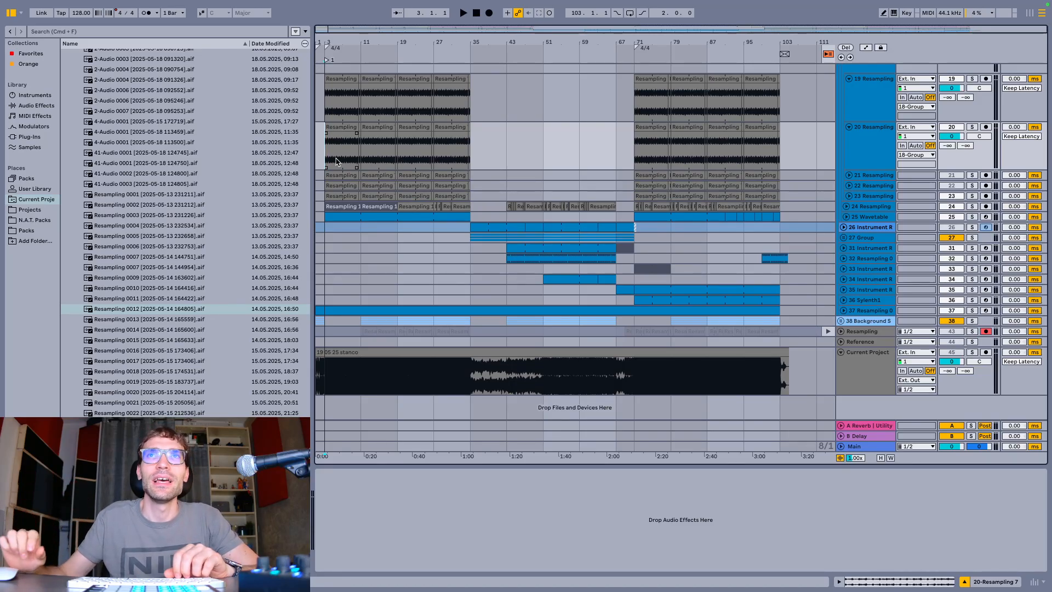
Fold the 18 Group and unfold the 24 Resampling and 25 Wavetable tracks
scroll(824, 103, "up", 3)
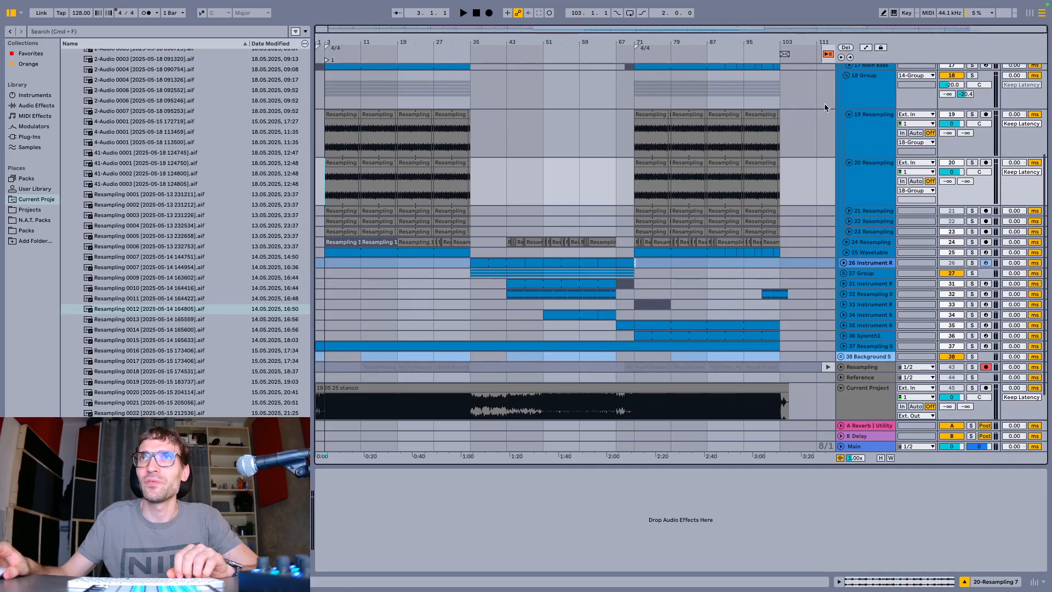
left_click(847, 122)
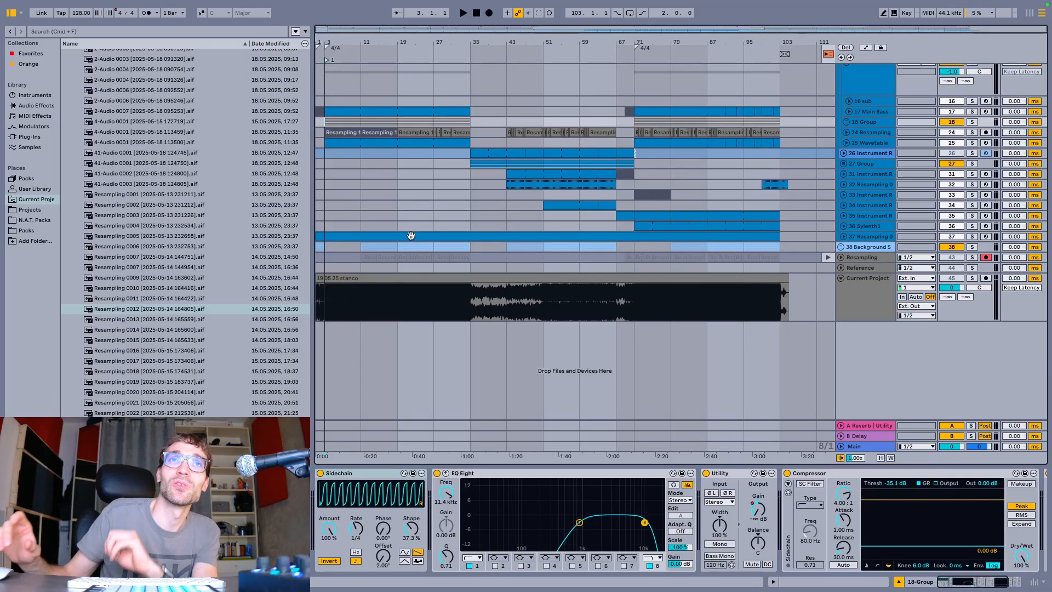
left_click(327, 156)
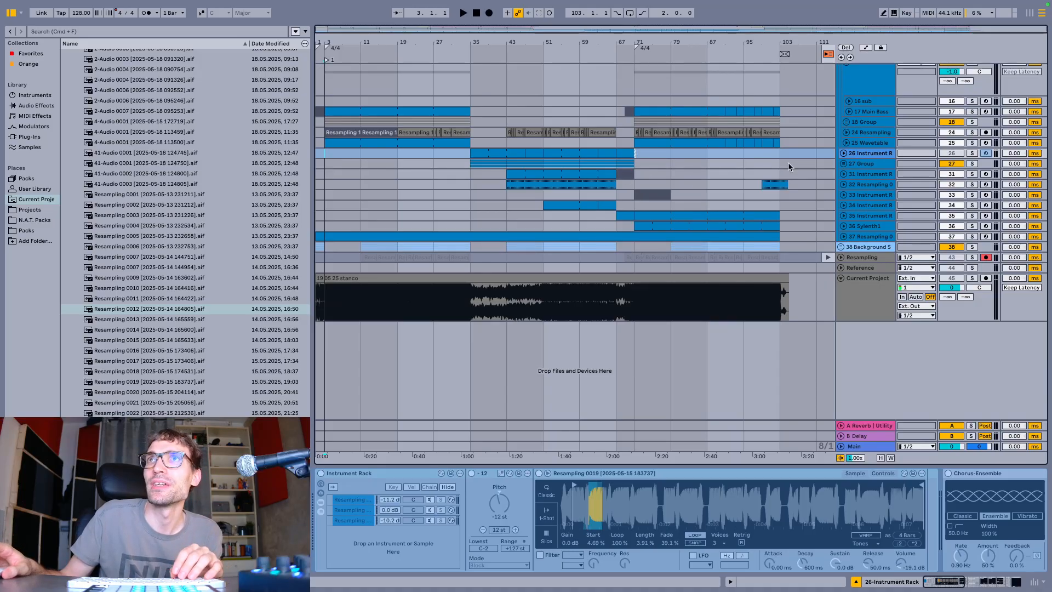
left_click(846, 141)
left_click(846, 133)
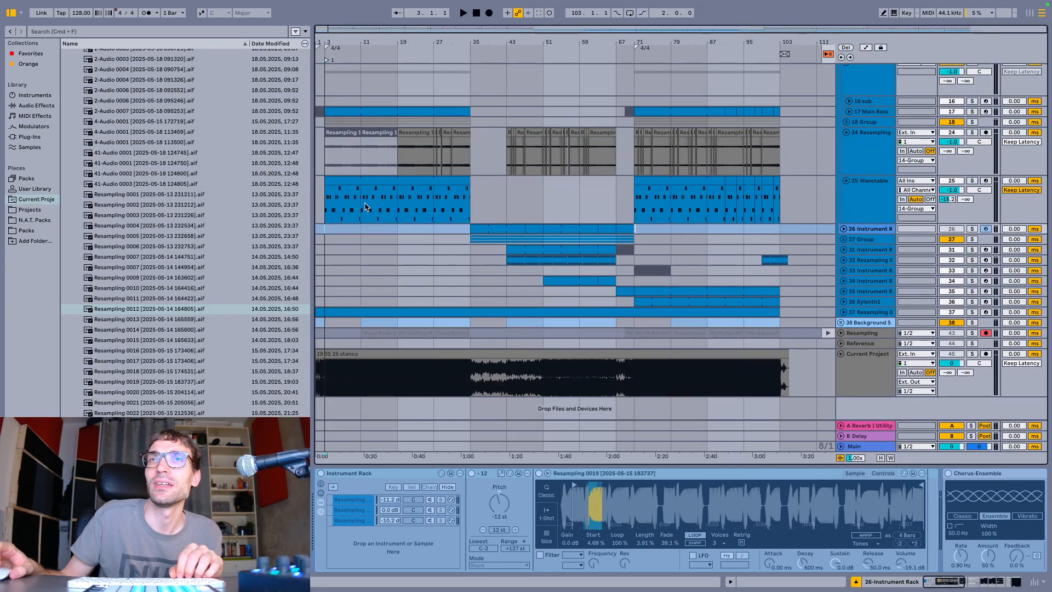
Show the devices of the 25 Wavetable track and play it soloed from bar 3
left_click(328, 211)
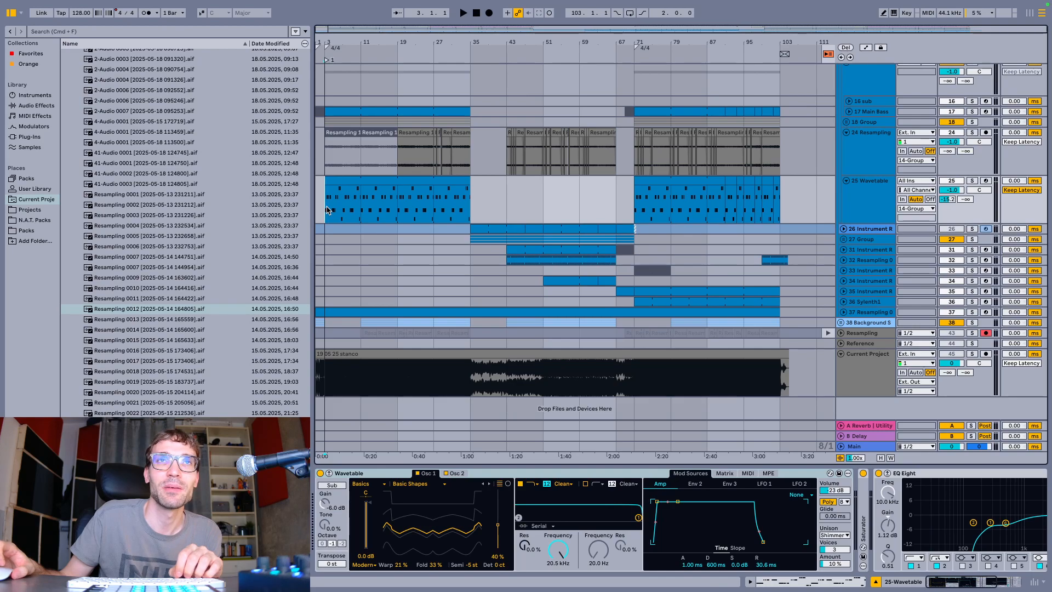
key("plus")
key("plus")
key("plus")
key("plus")
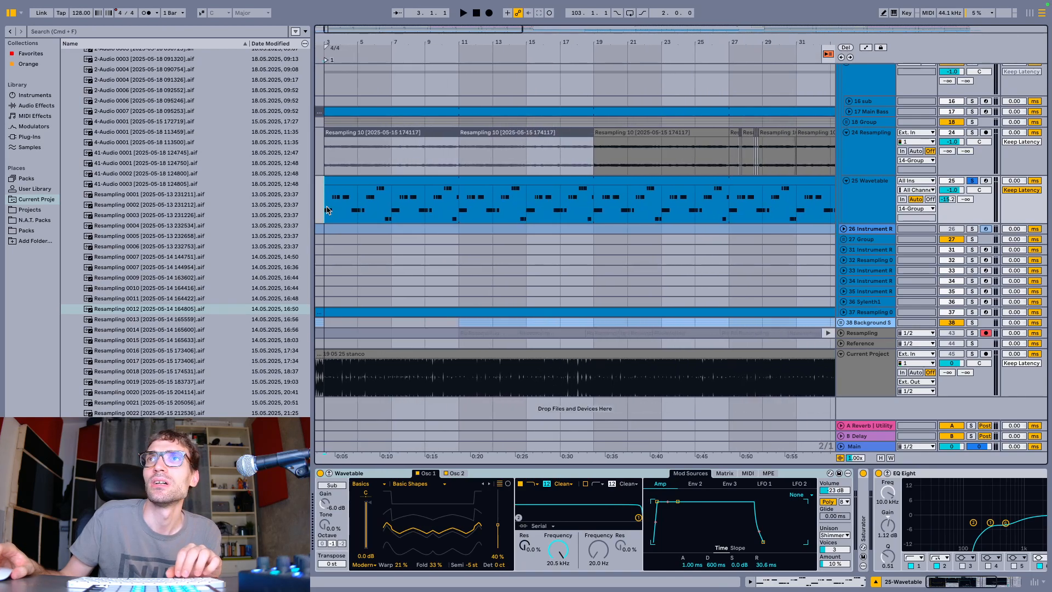
key("space")
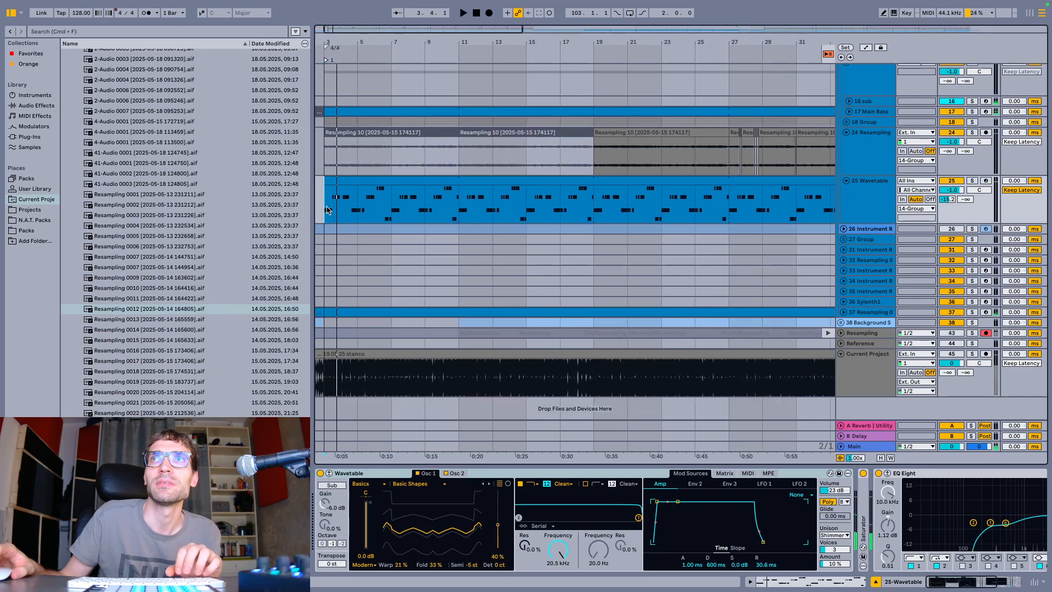
Unfold the 17 Main Bass track, listen to it, and inspect both oscillators of its Wavetable synth
scroll(327, 210, "up", 5)
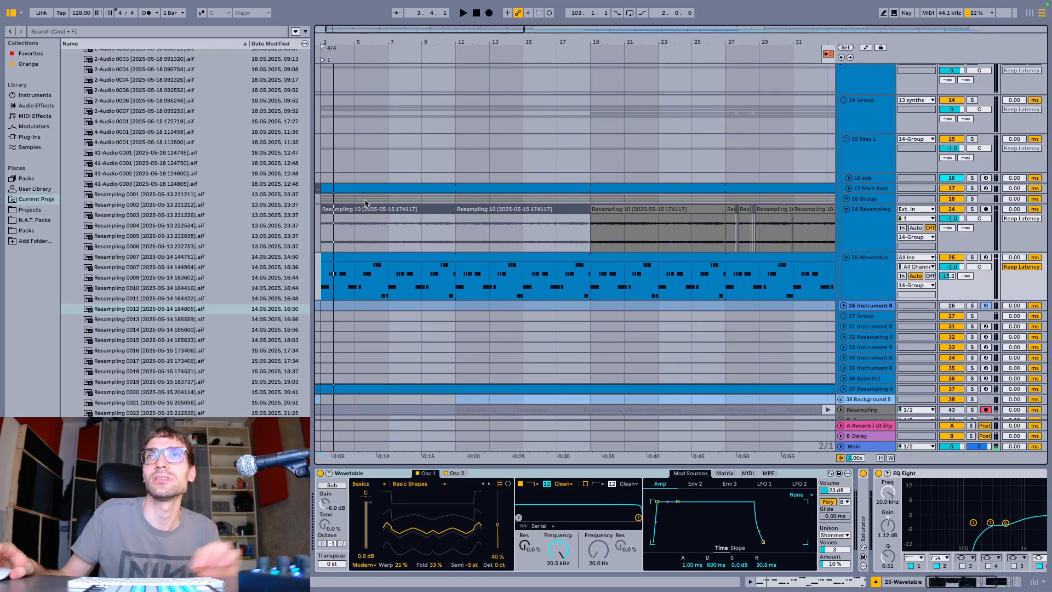
left_click(864, 89)
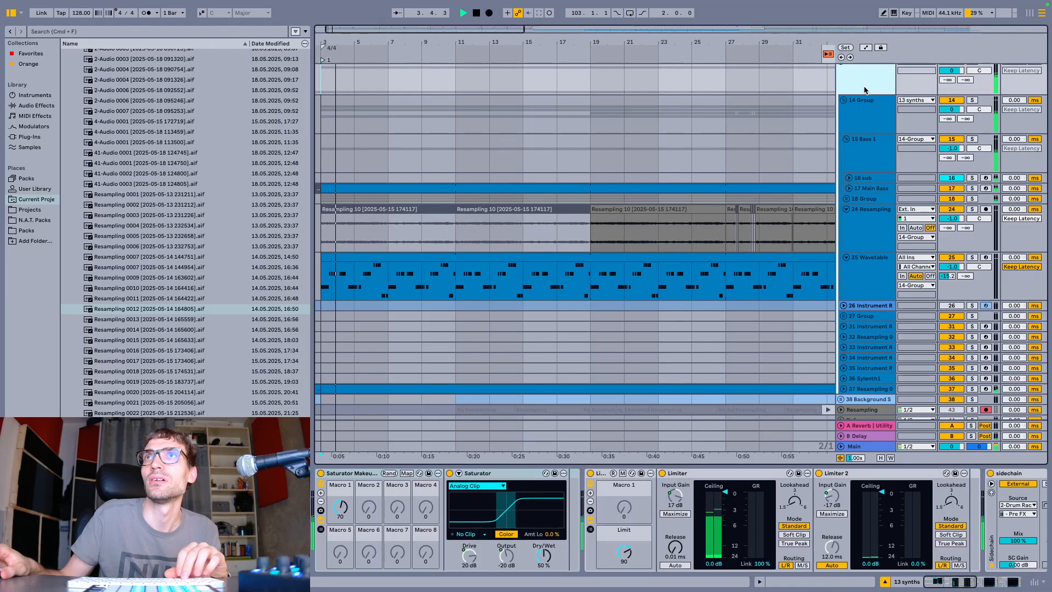
left_click(848, 188)
left_click(869, 199)
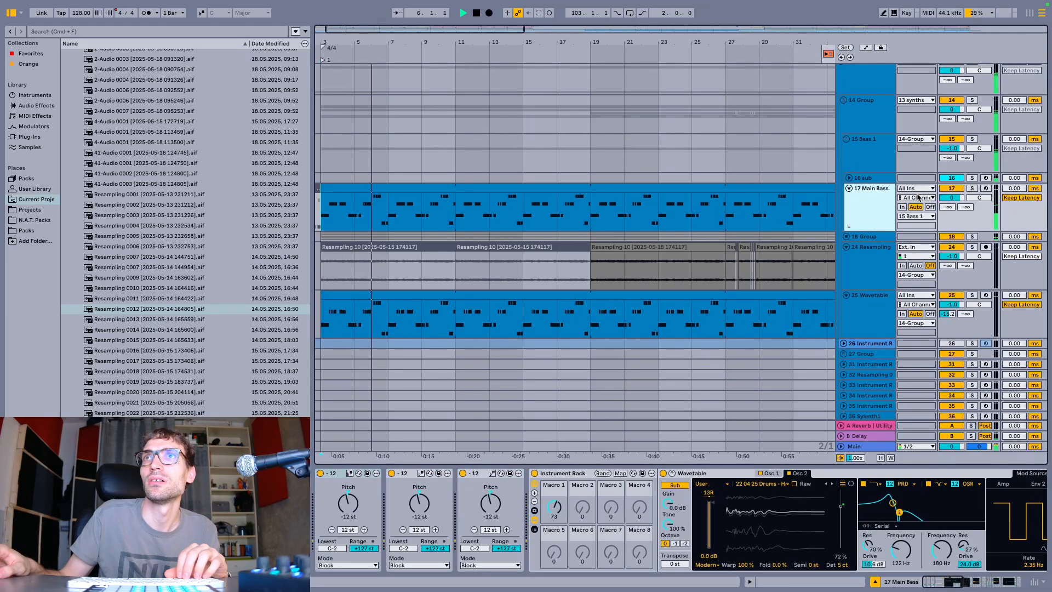
key("s")
key("space")
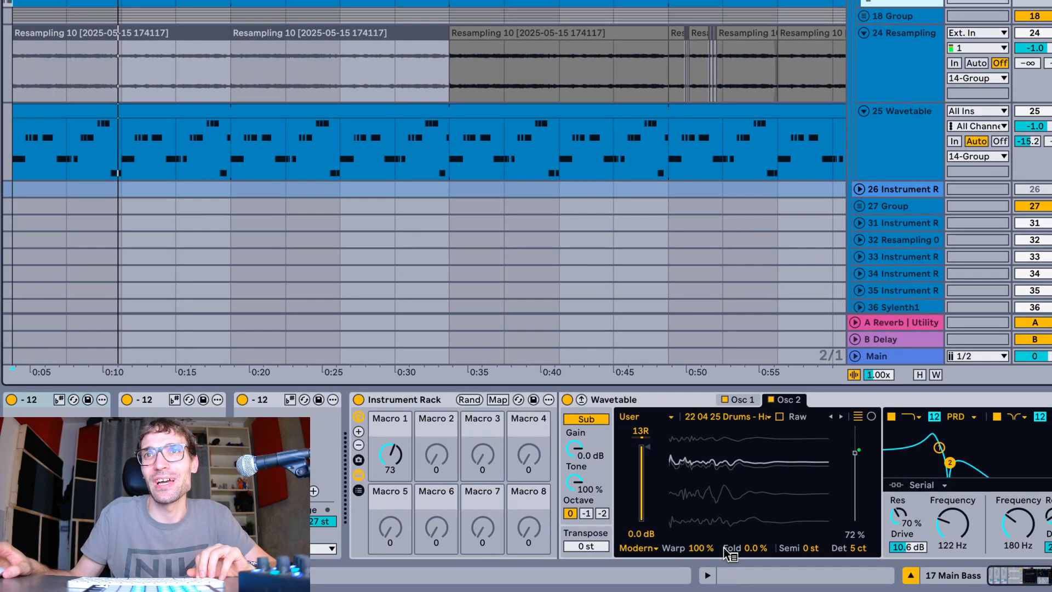
left_click(746, 401)
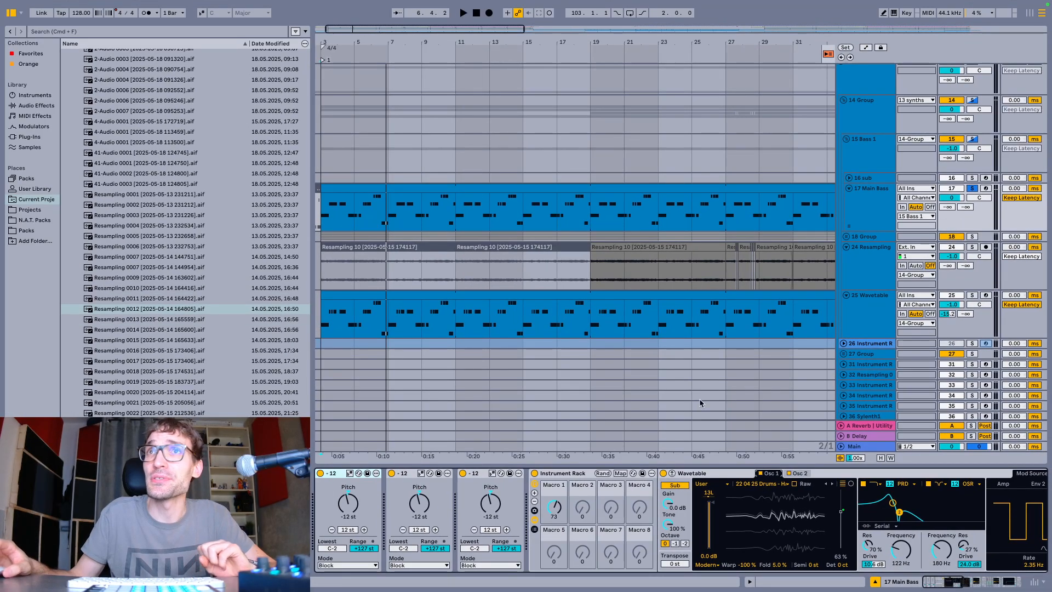
Unfold the 18 Group and play it soloed from bar 3
left_click(850, 238)
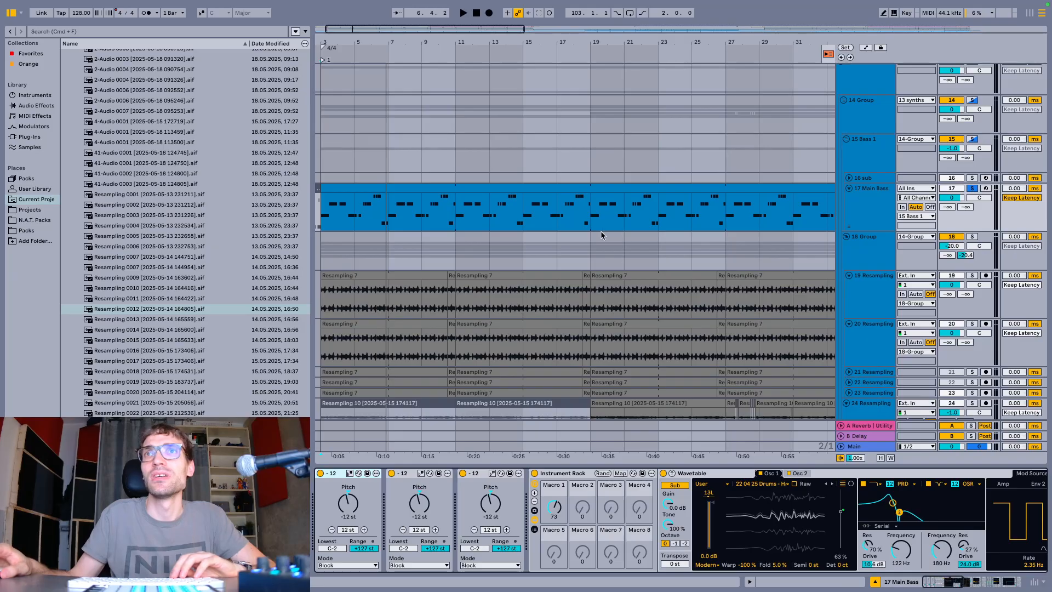
scroll(623, 259, "down", 4)
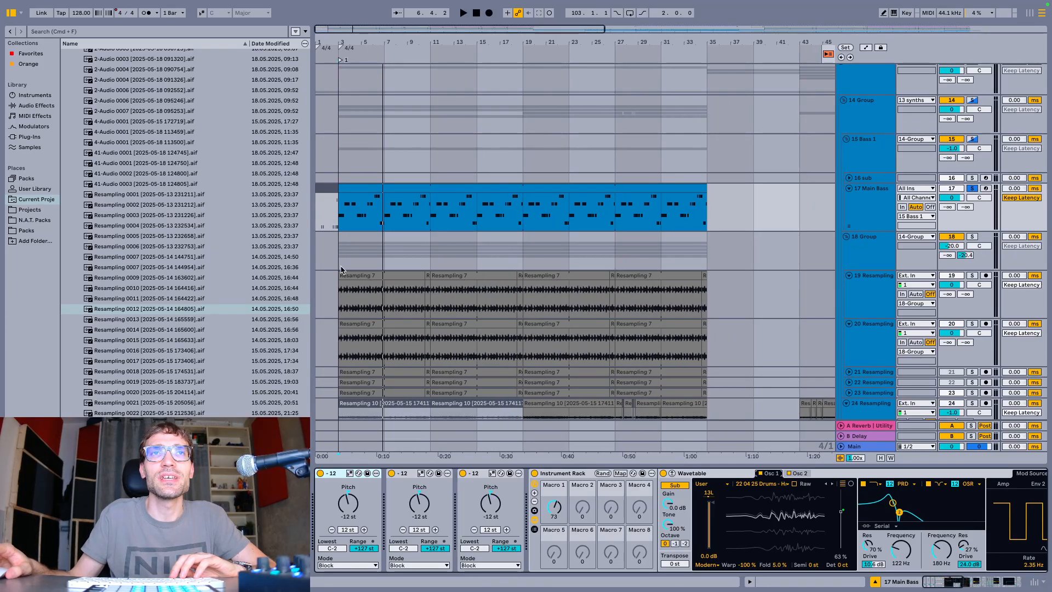
scroll(341, 269, "down", 2)
left_click(346, 205)
key("s")
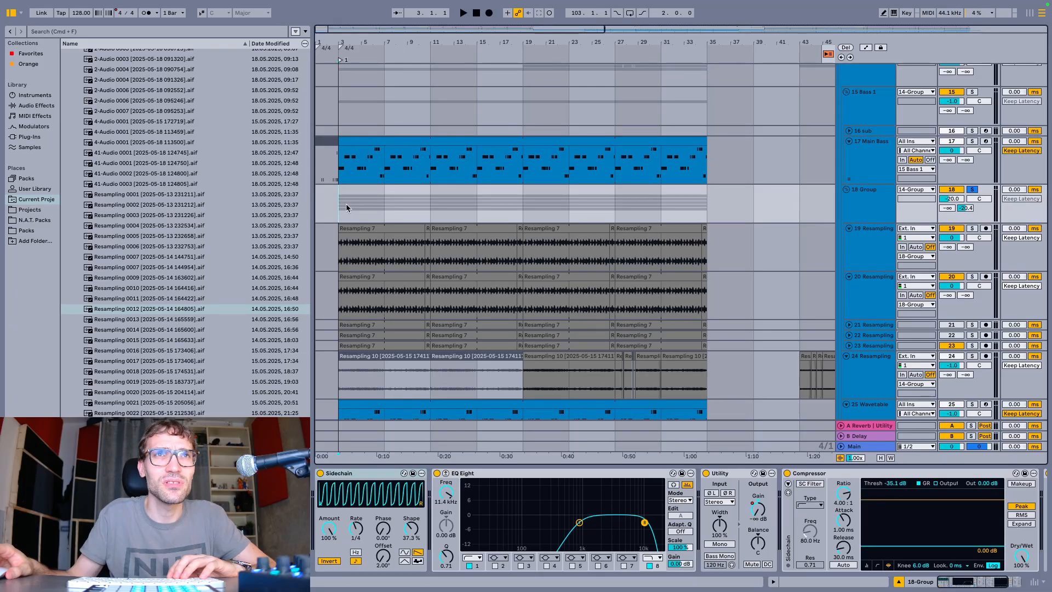
key("space")
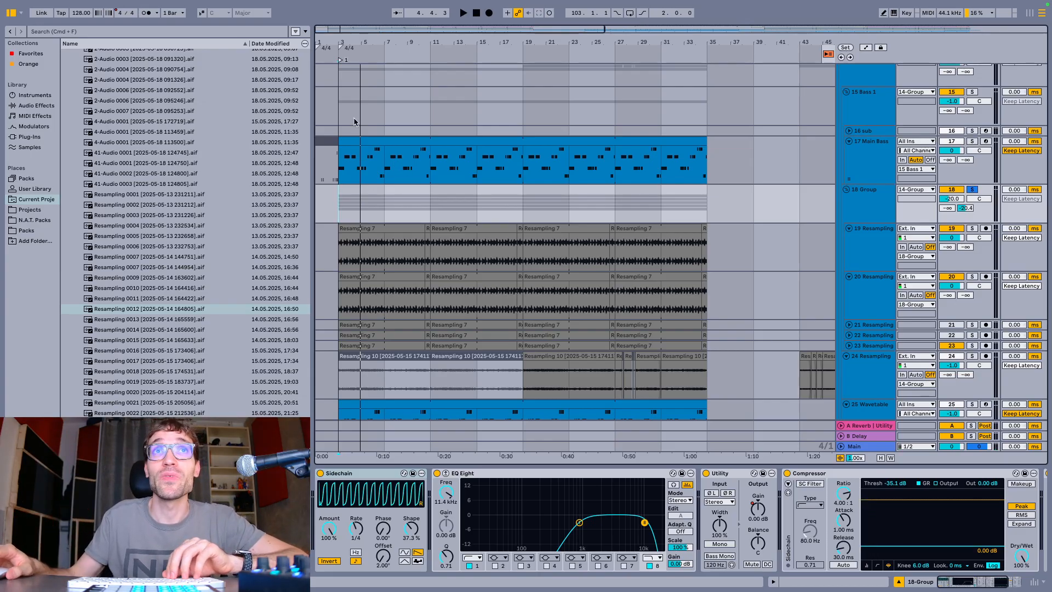
Solo the 17 Main Bass track and collapse its devices from the Instrument Rack through the last EQ Eight
left_click(344, 138)
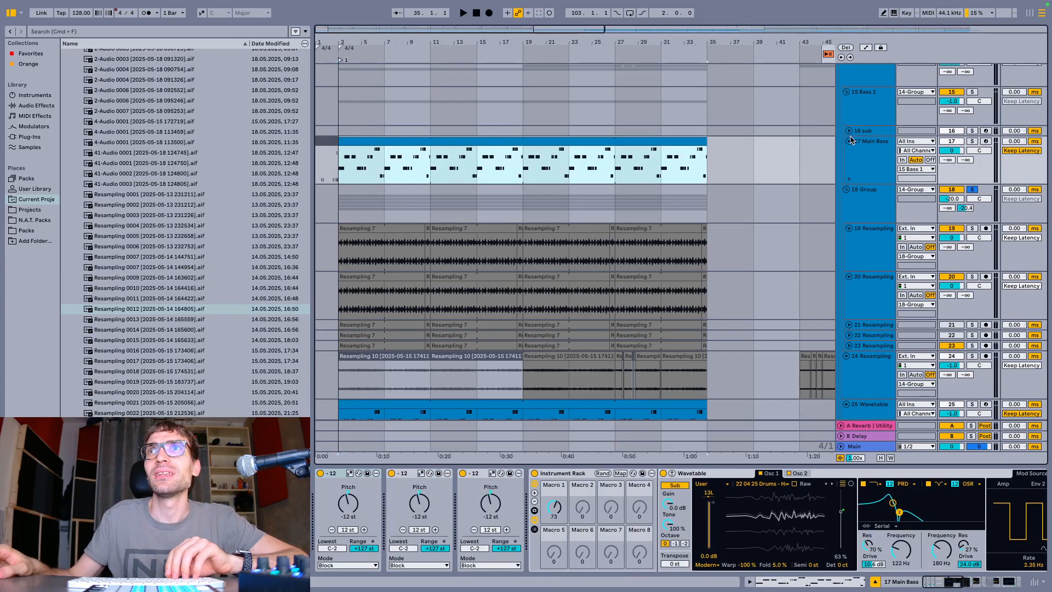
left_click(872, 165)
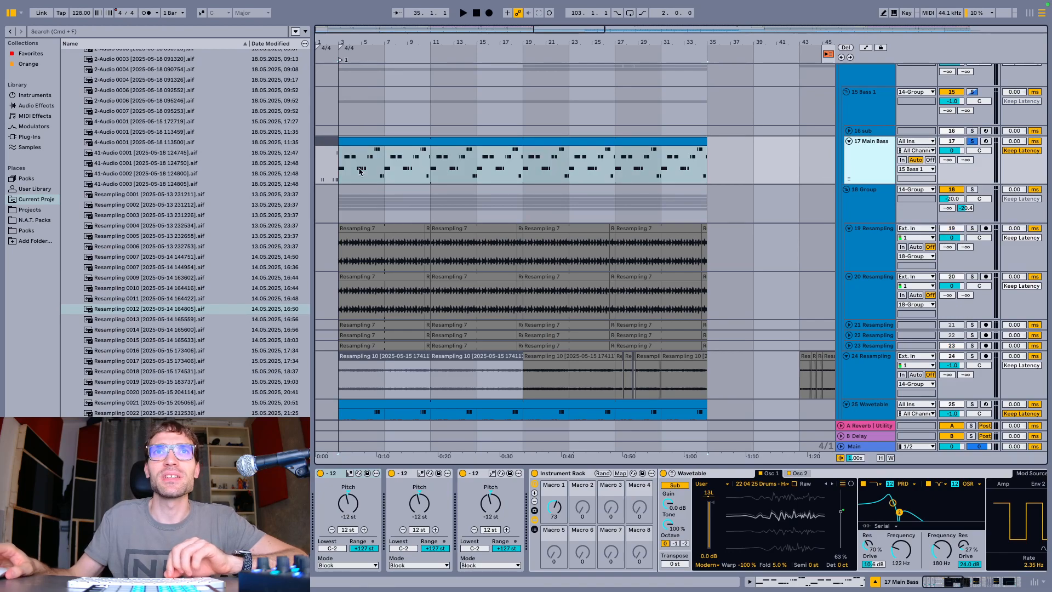
double_click(566, 473)
double_click(580, 473)
double_click(582, 473)
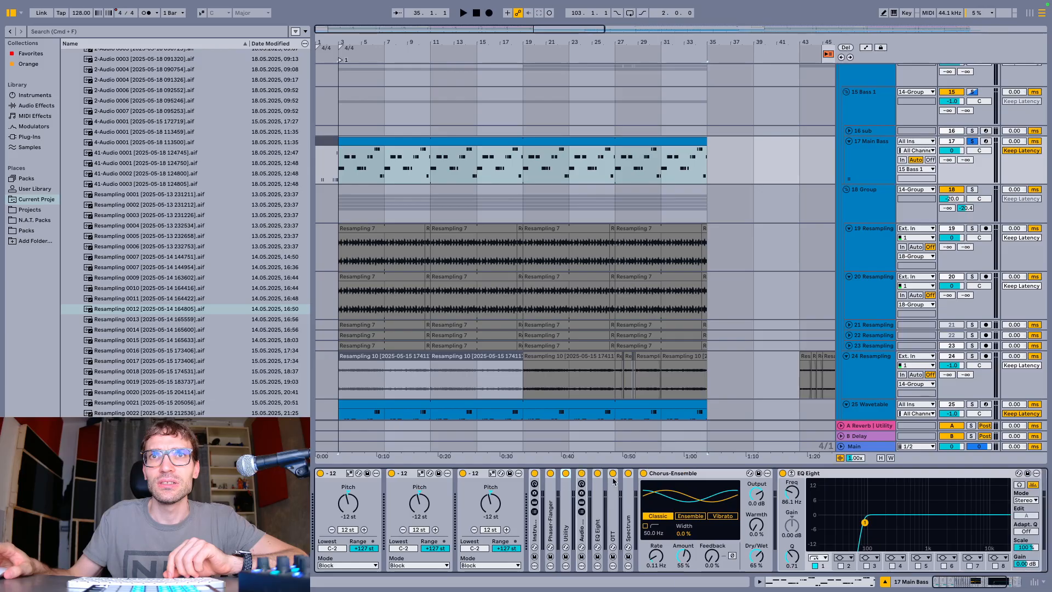
double_click(668, 474)
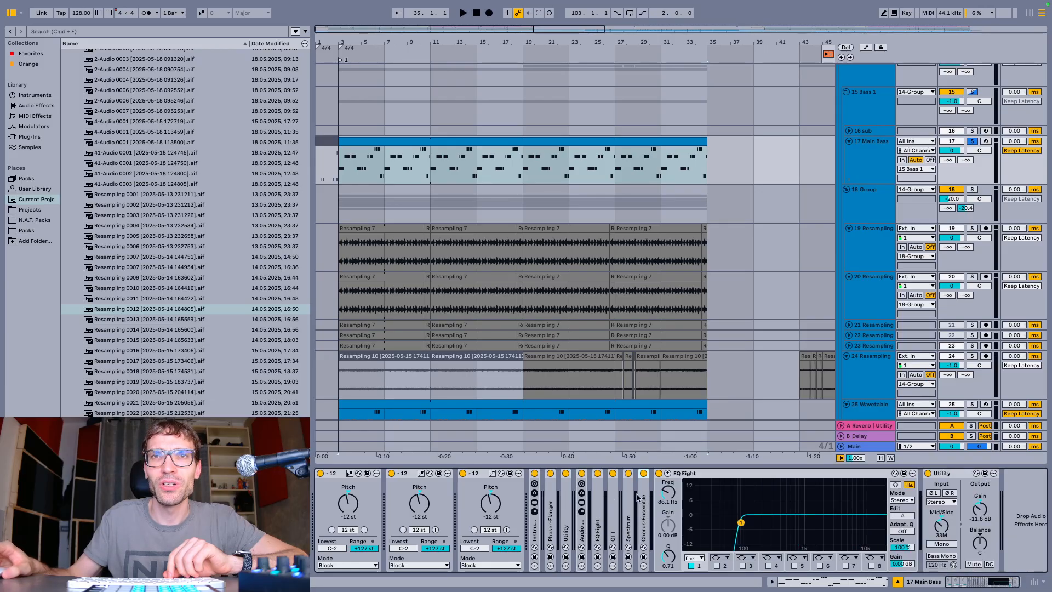
double_click(704, 474)
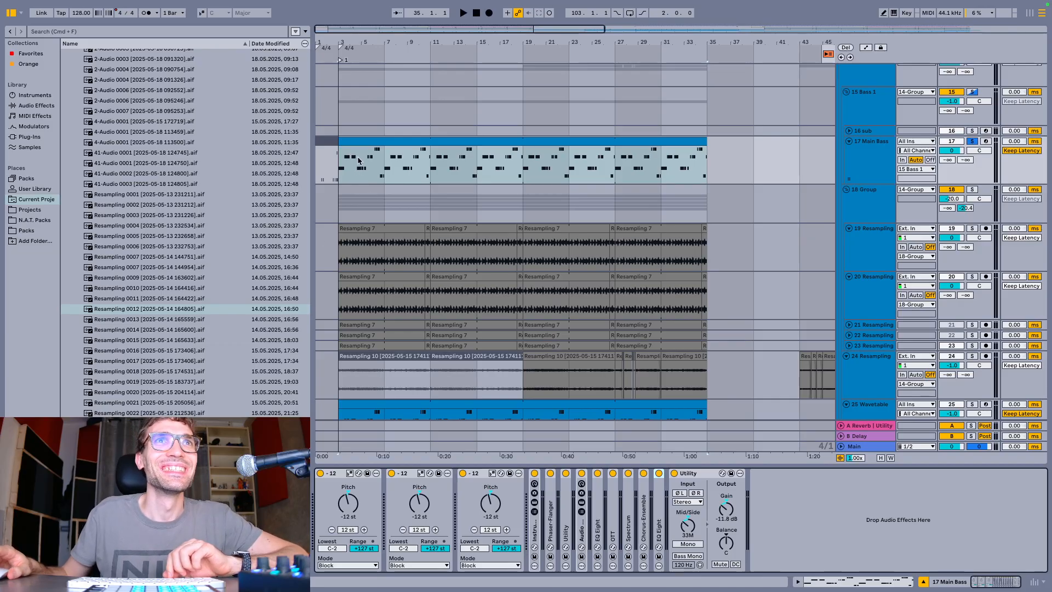
Add an Auto Filter from the audio effects after the Utility on the 17 Main Bass track
left_click(340, 168)
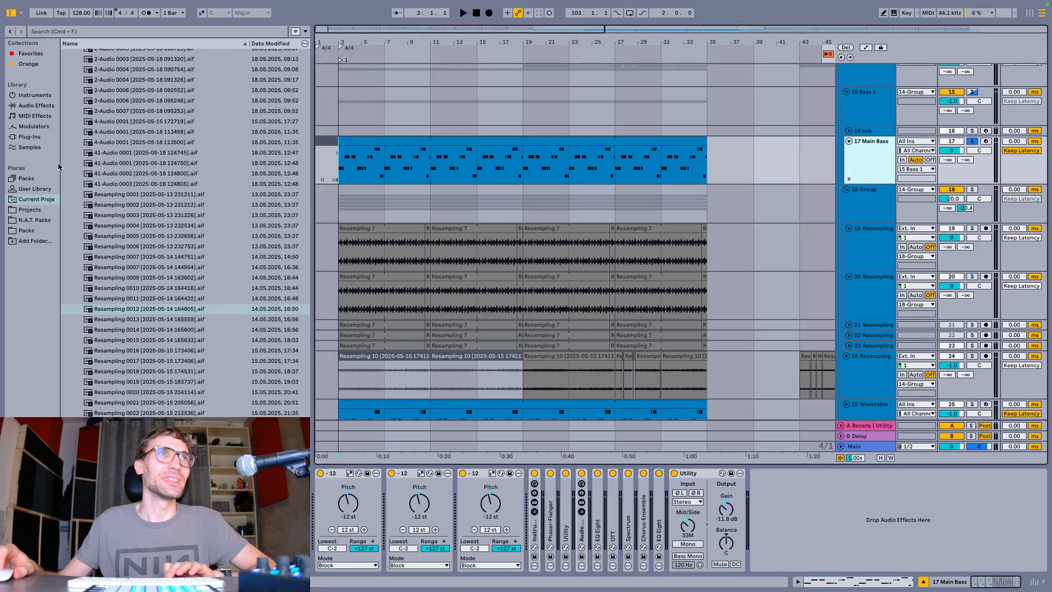
left_click(28, 105)
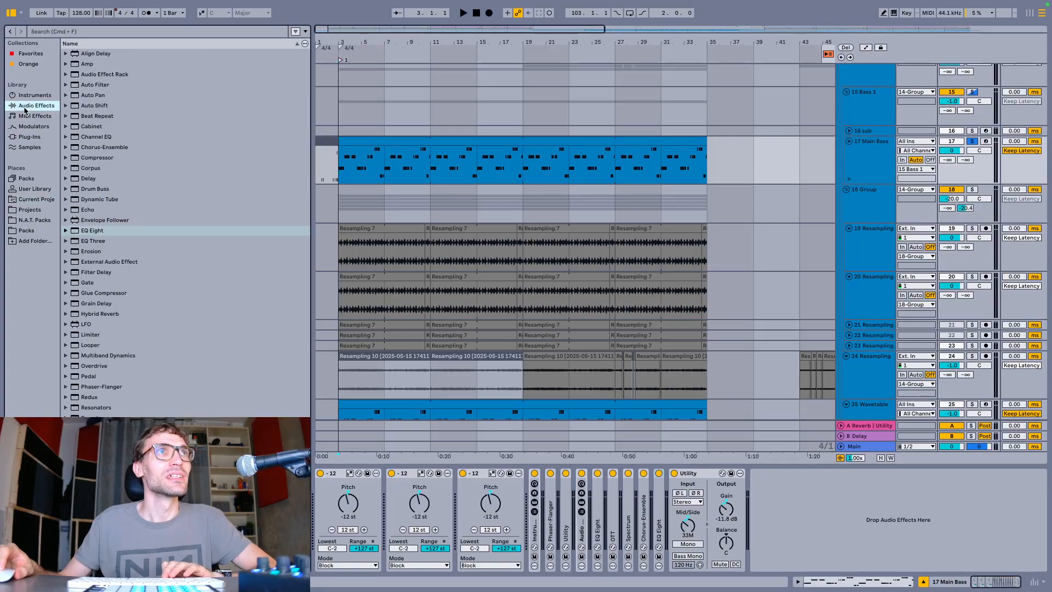
left_click(101, 94)
left_click(103, 78)
double_click(100, 85)
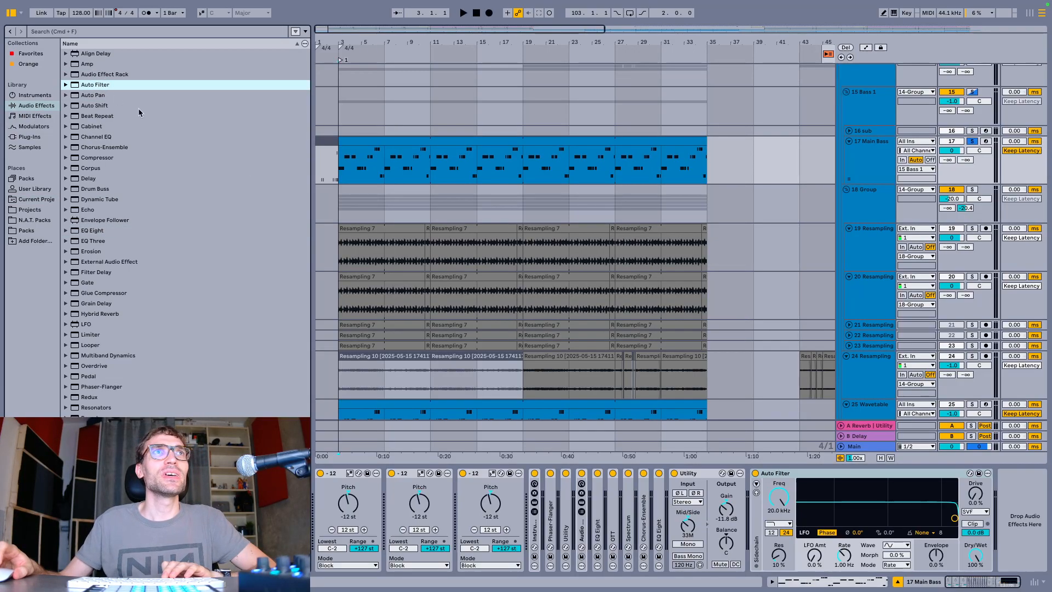
left_click(802, 477)
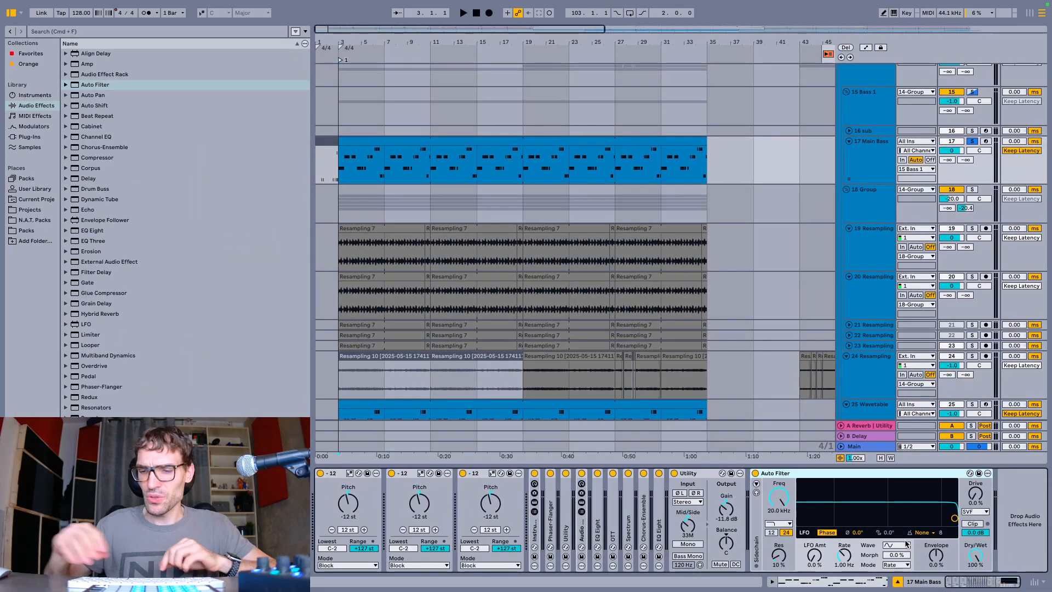
Map the Auto Filter's frequency to MIDI controller CC 12 and its resonance to CC 13
key("super+m")
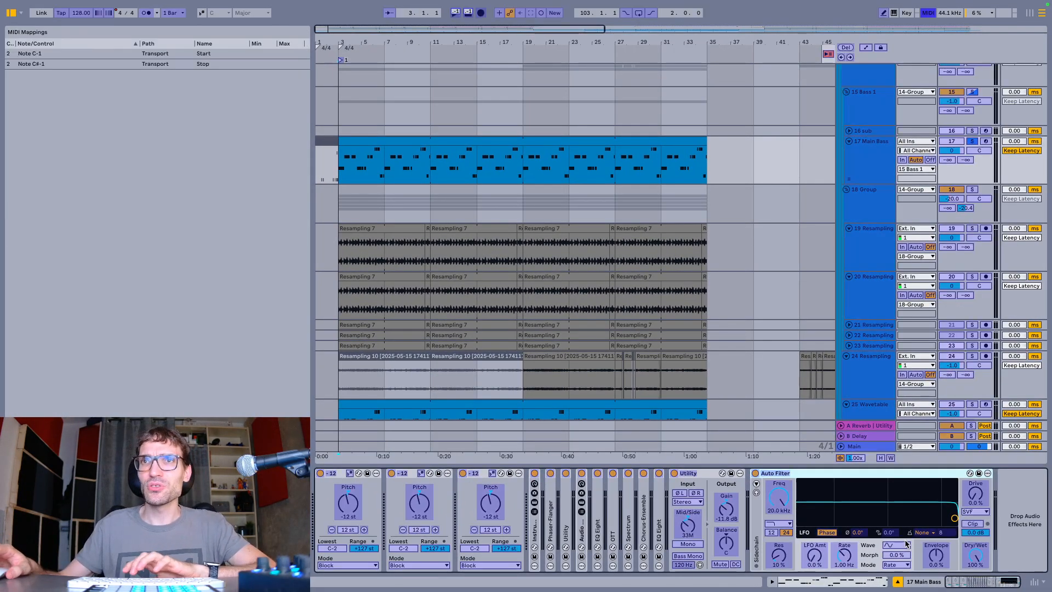
left_click(779, 499)
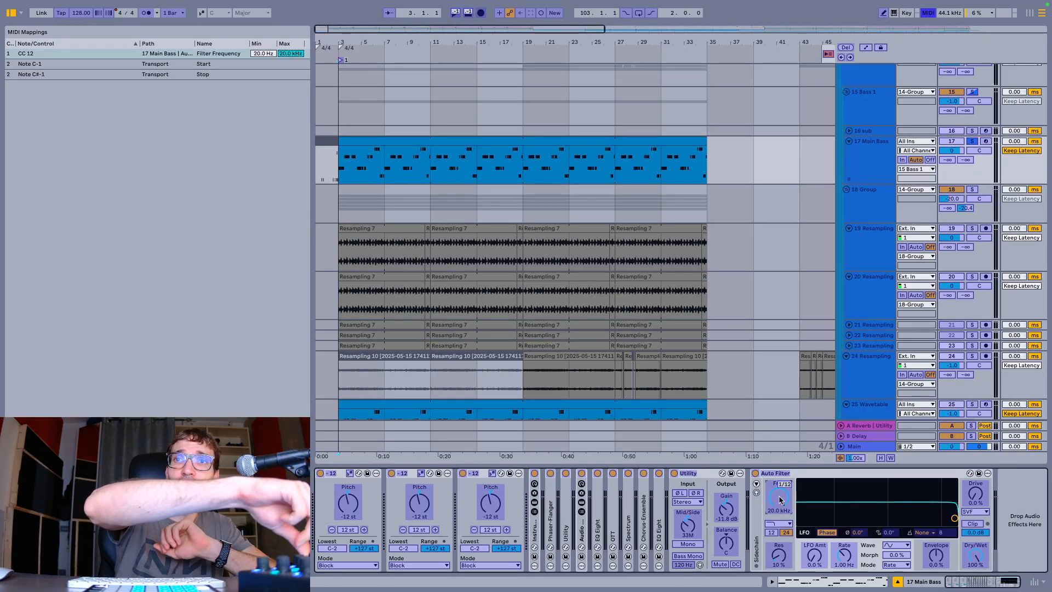
key("super+m")
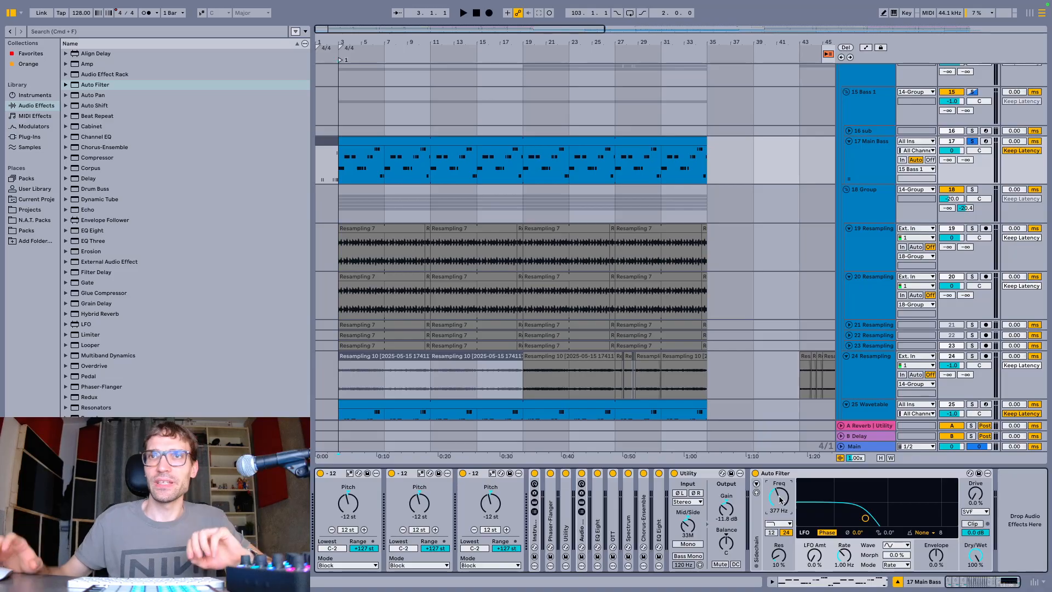
key("super+m")
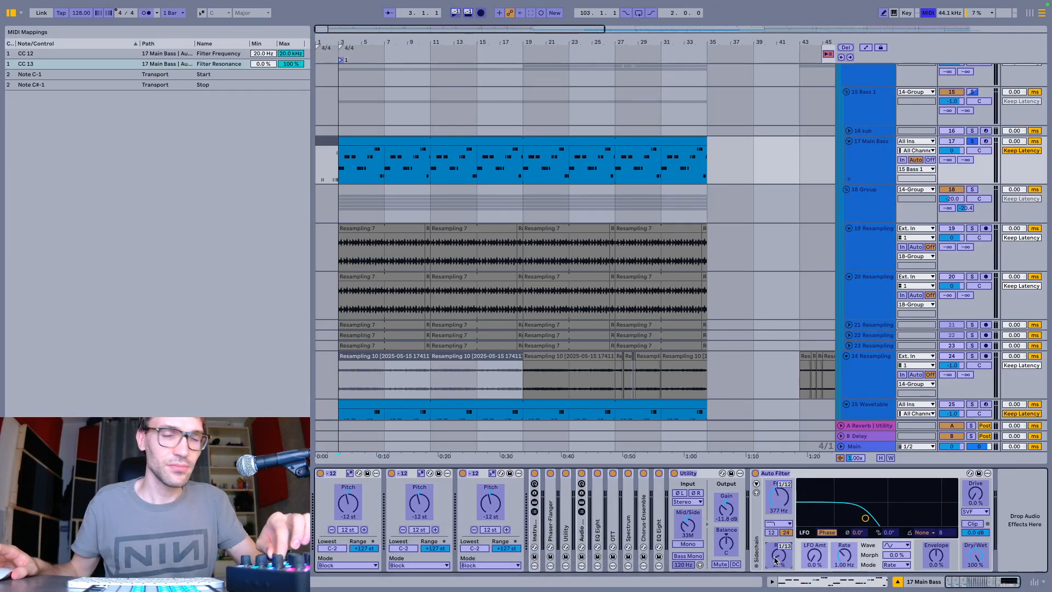
Map the Auto Filter's filter type to MIDI controller CC 14
key("super+m")
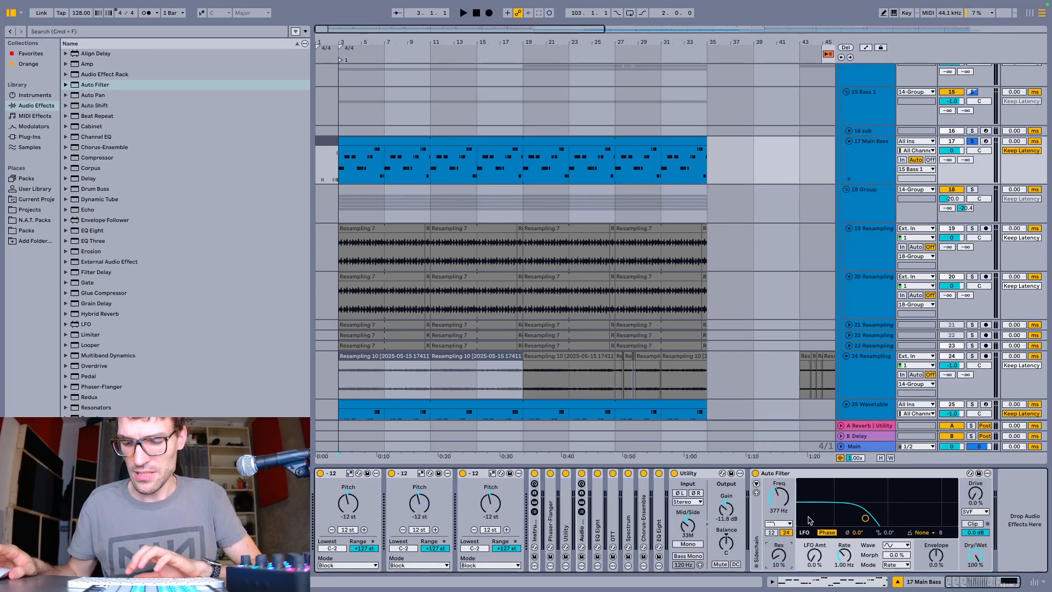
key("super+m")
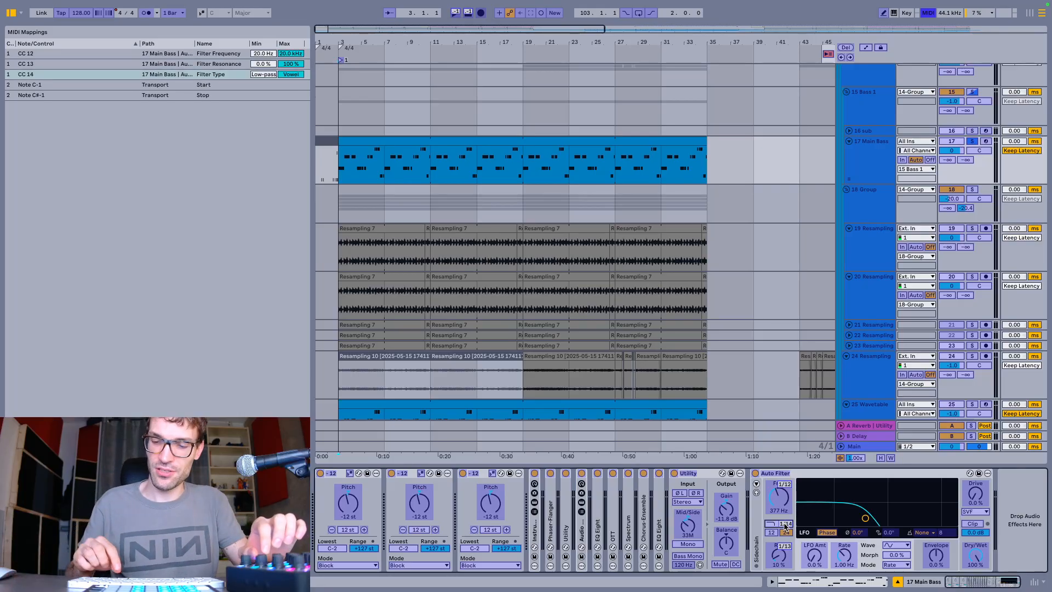
key("super+m")
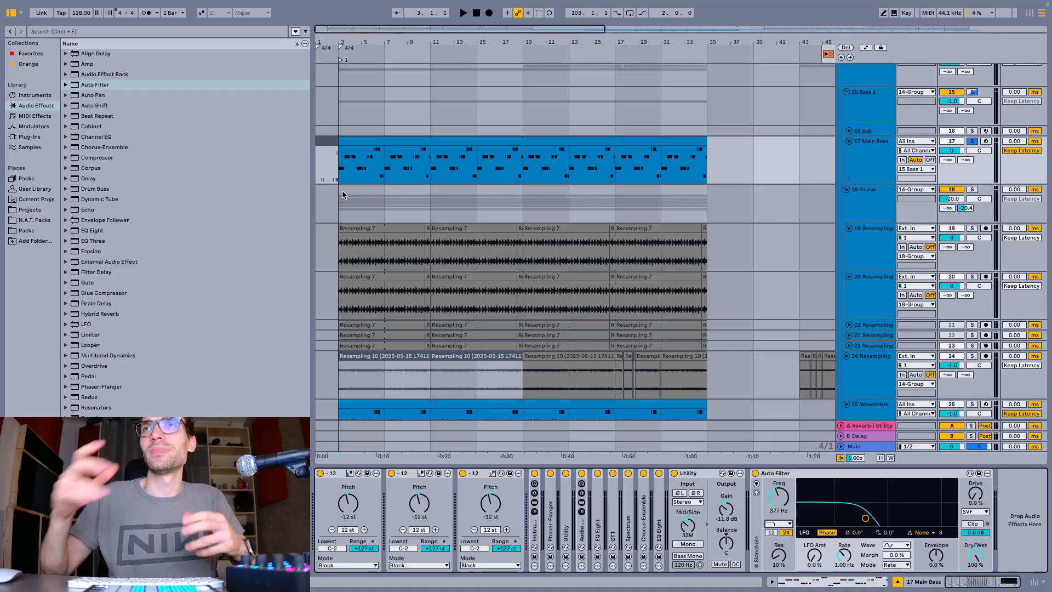
Unsolo the 17 Main Bass track and record controller-driven Auto Filter automation on it from bar 1
left_click(984, 141)
left_click(877, 161)
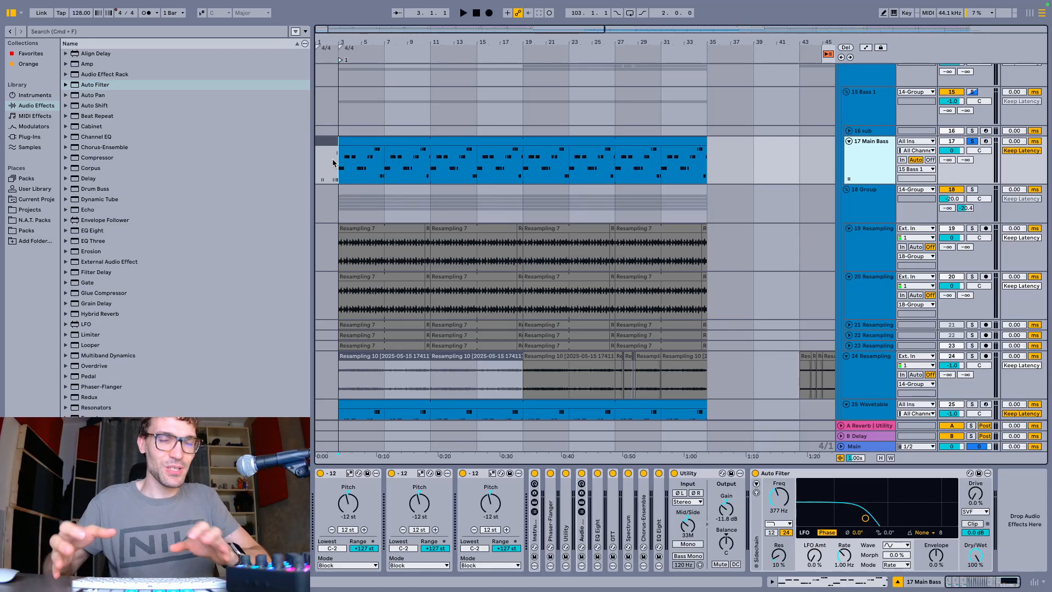
left_click(324, 143)
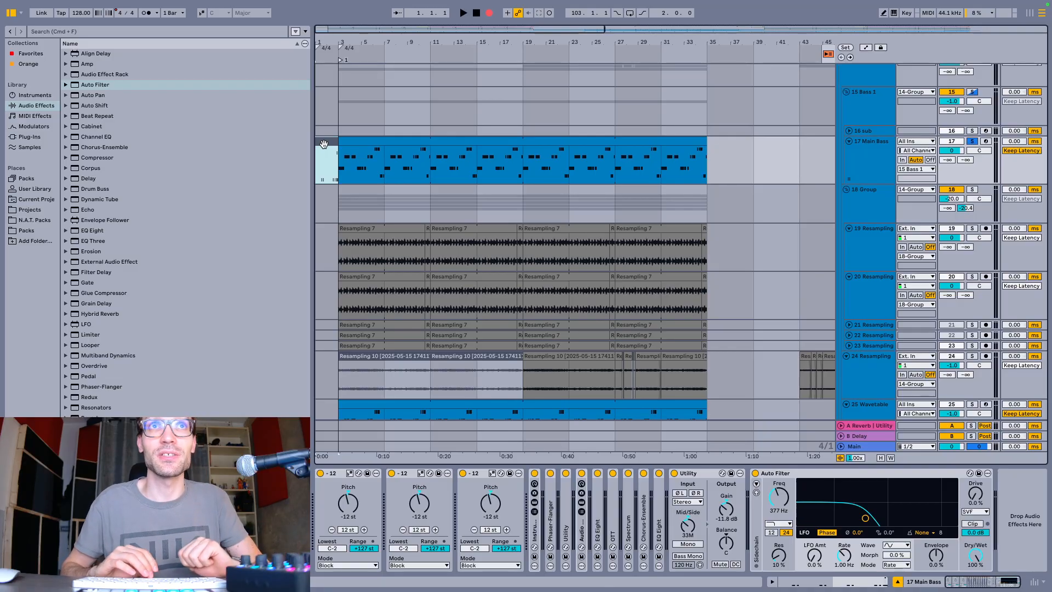
key("space")
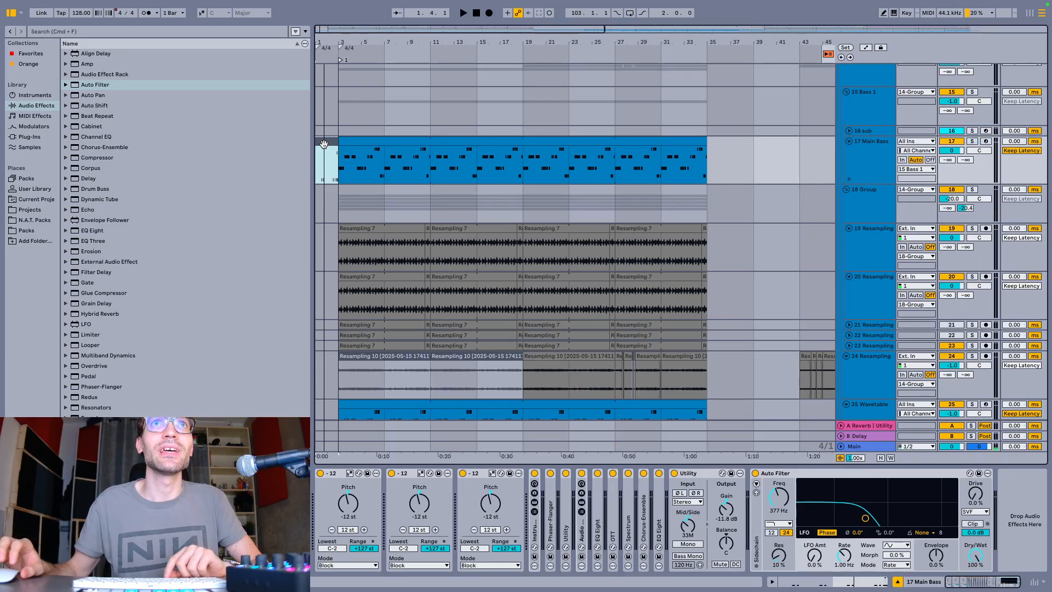
key("space")
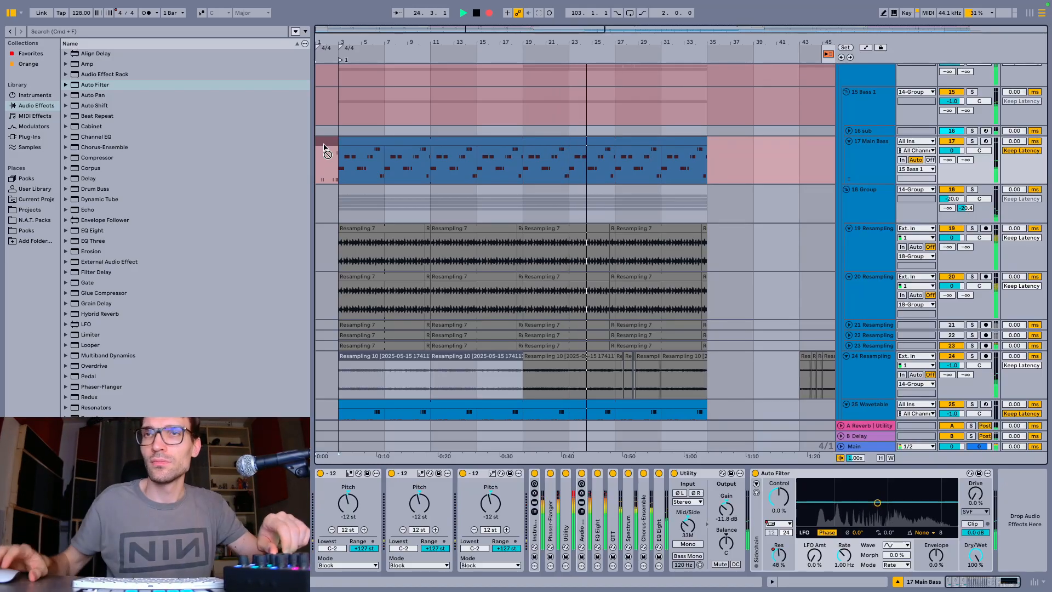
mouse_move(783, 499)
left_mouse_down()
mouse_move(783, 465)
mouse_move(783, 513)
mouse_move(783, 498)
left_mouse_up()
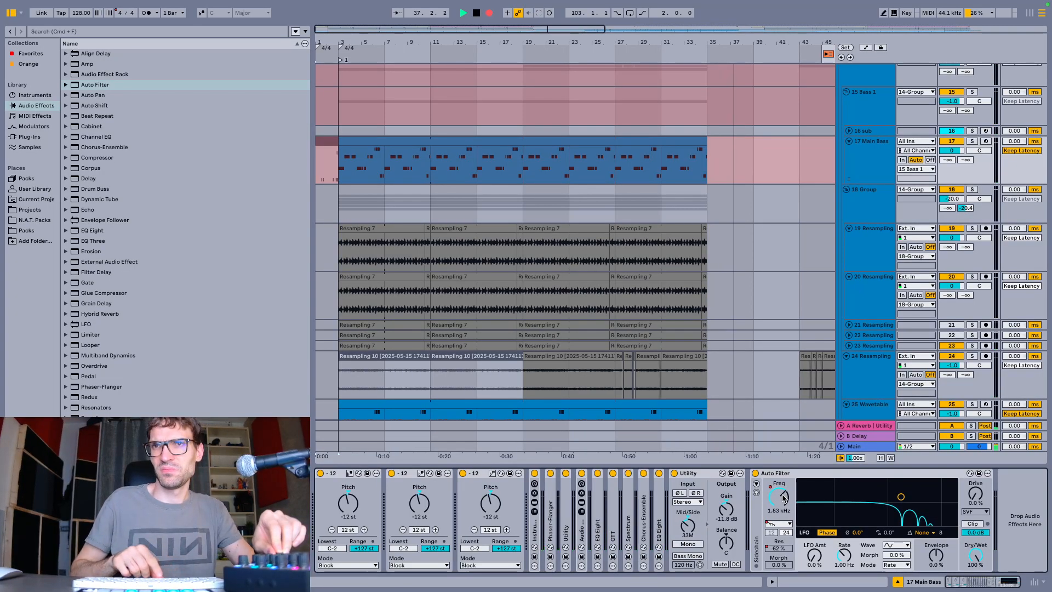
key("space")
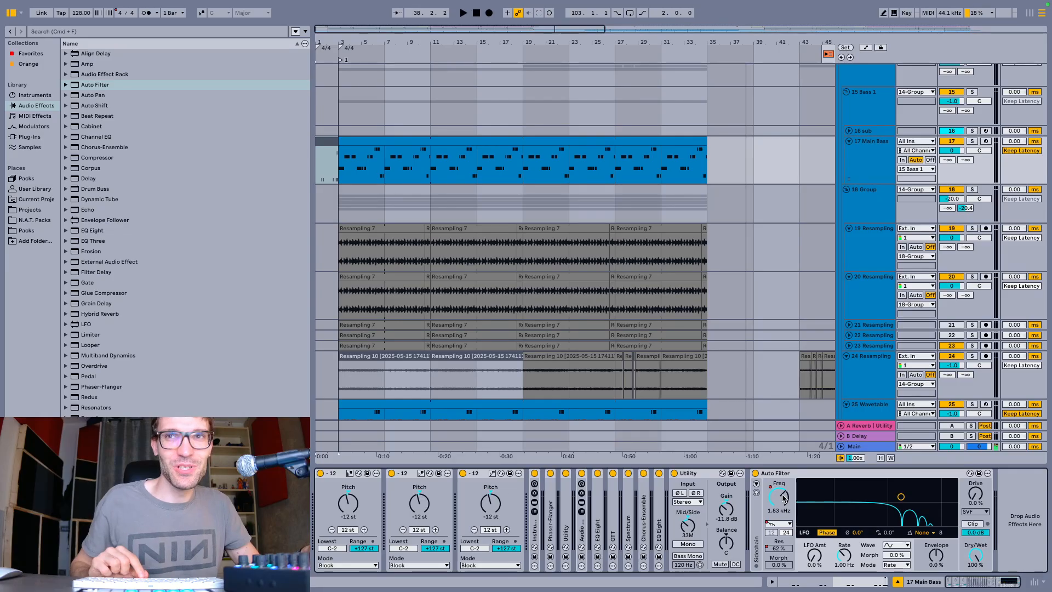
Look through the Auto Filter's filter types and play the main bass with the filter from bar 3
key("space")
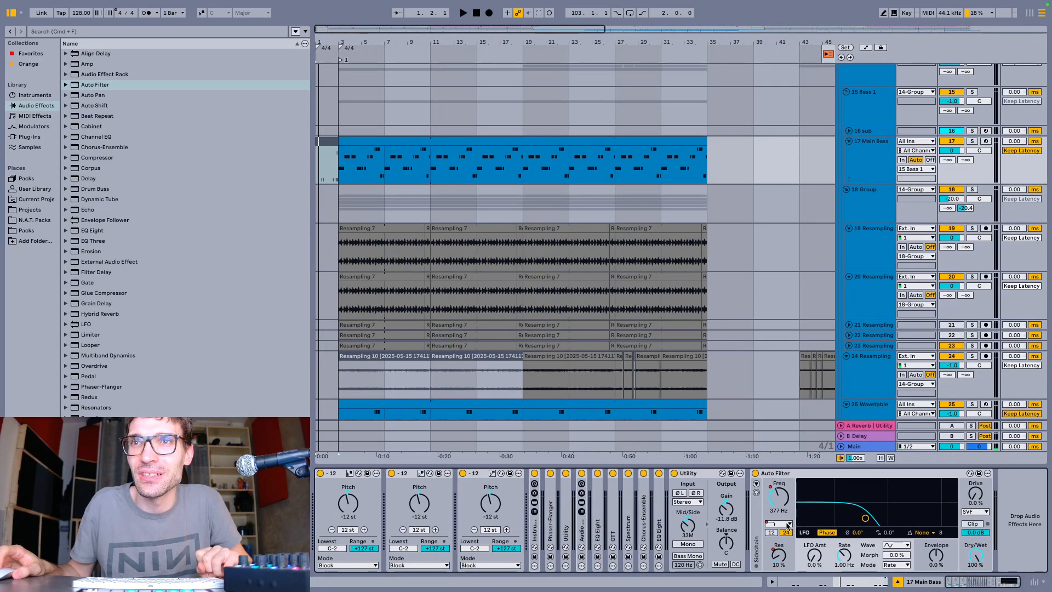
left_click(788, 525)
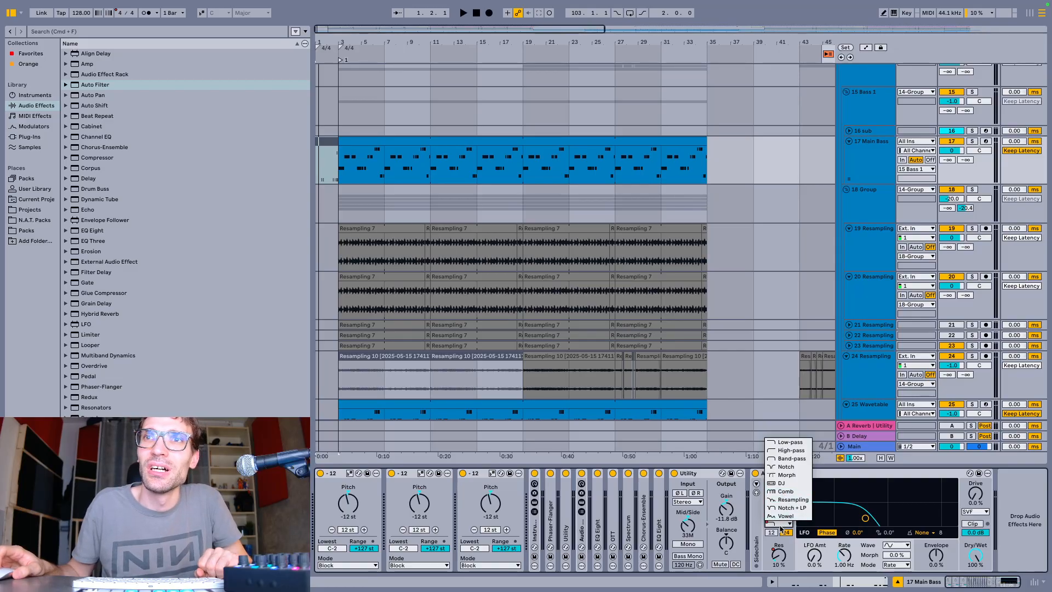
left_click(821, 481)
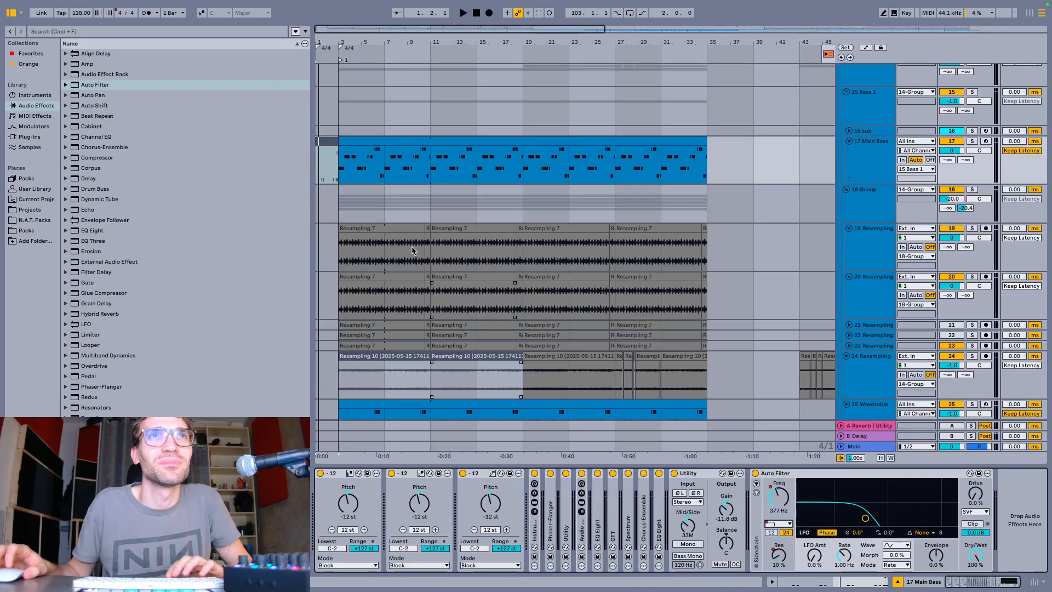
left_click(344, 171)
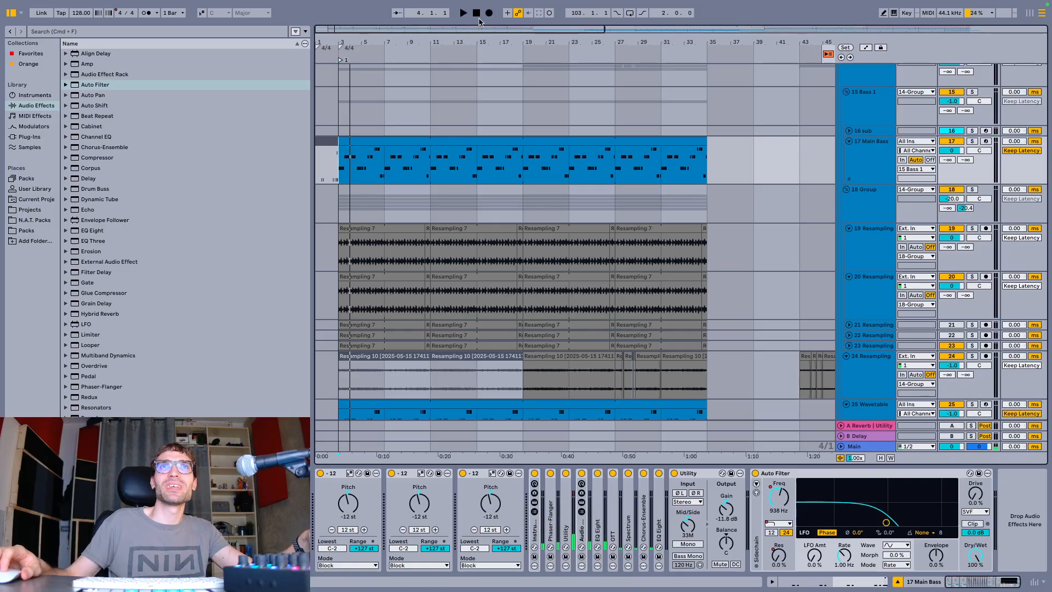
left_click(464, 13)
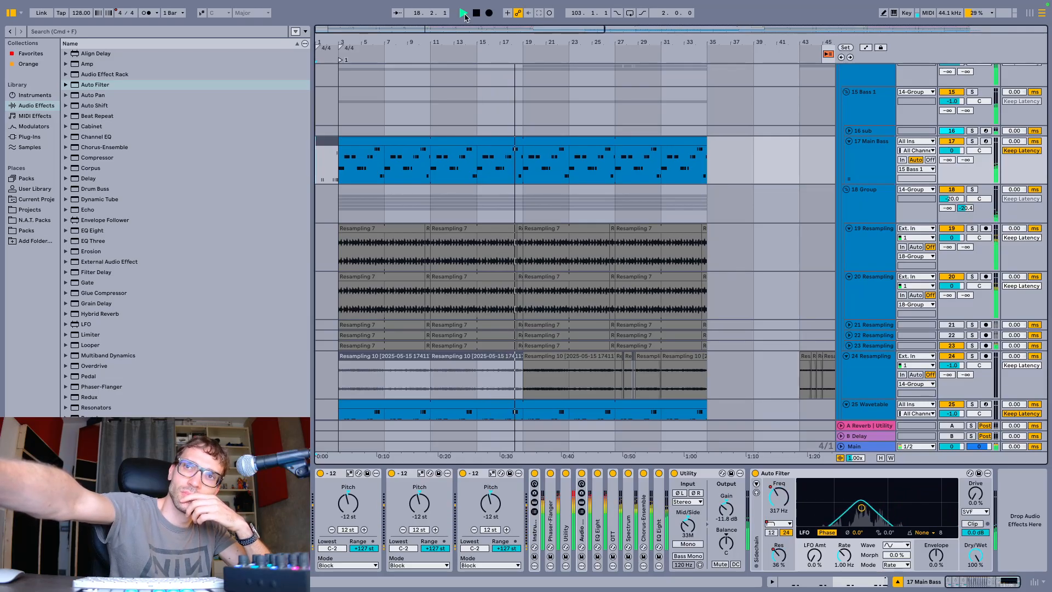
key("space")
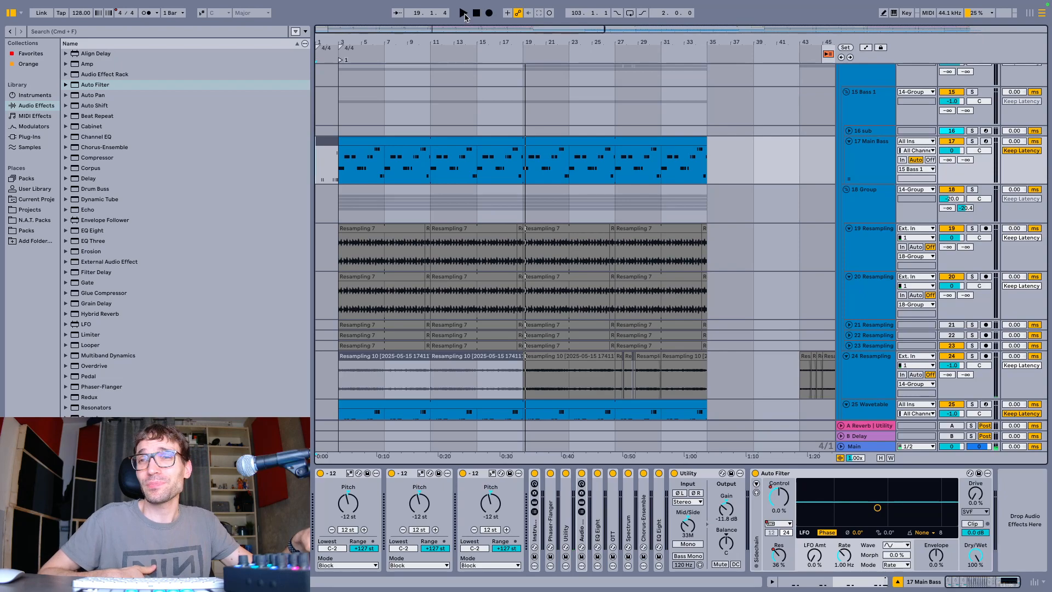
Replace the Auto Filter on 17 Main Bass with a fresh one and set its filter type to Vowel
double_click(95, 84)
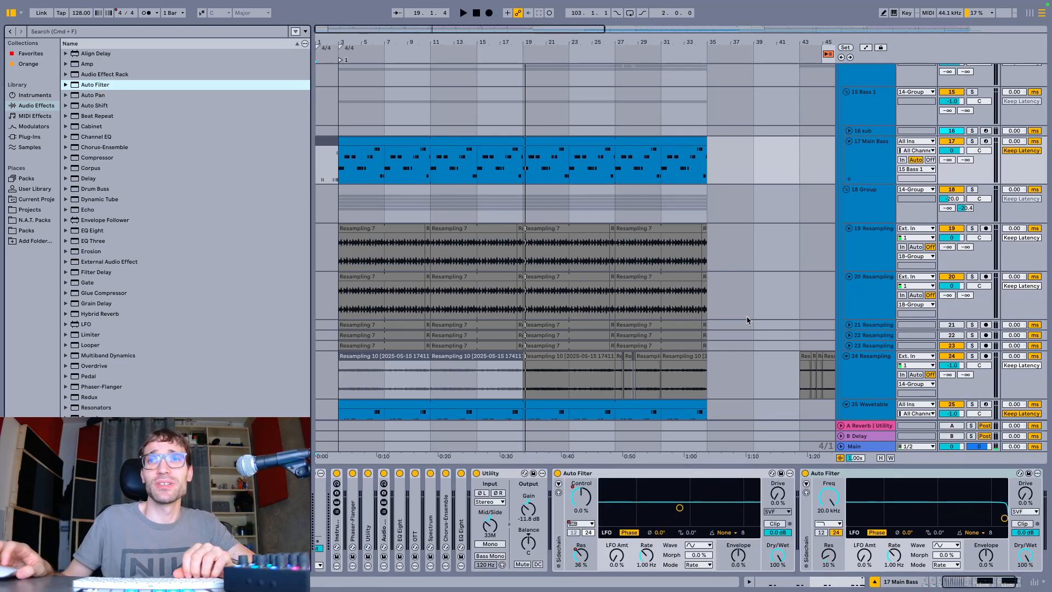
left_click(617, 475)
key("Delete")
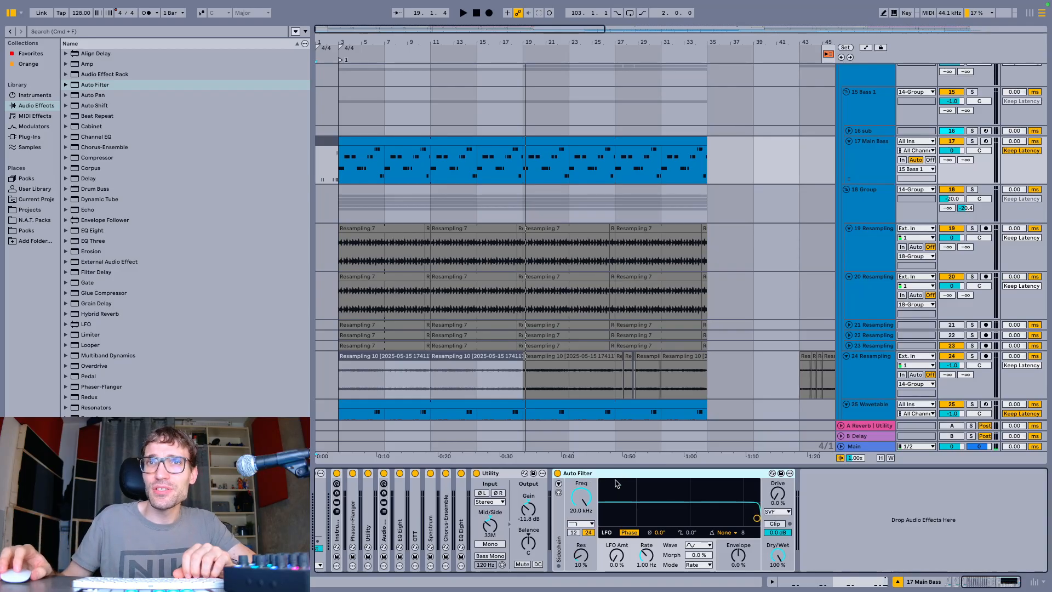
left_click(586, 522)
left_click(587, 515)
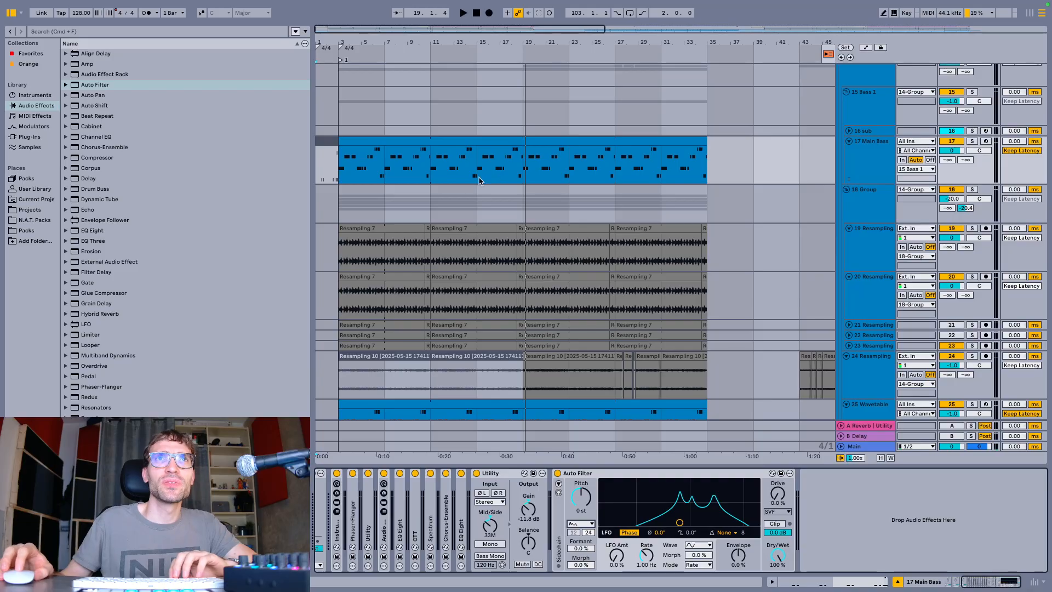
Map the Vowel filter's Pitch, Formant and Morph to CC 12, CC 13 and CC 14, and play it with bars 3 to 11 looped
left_click_drag(343, 168, 431, 166)
key("super+l")
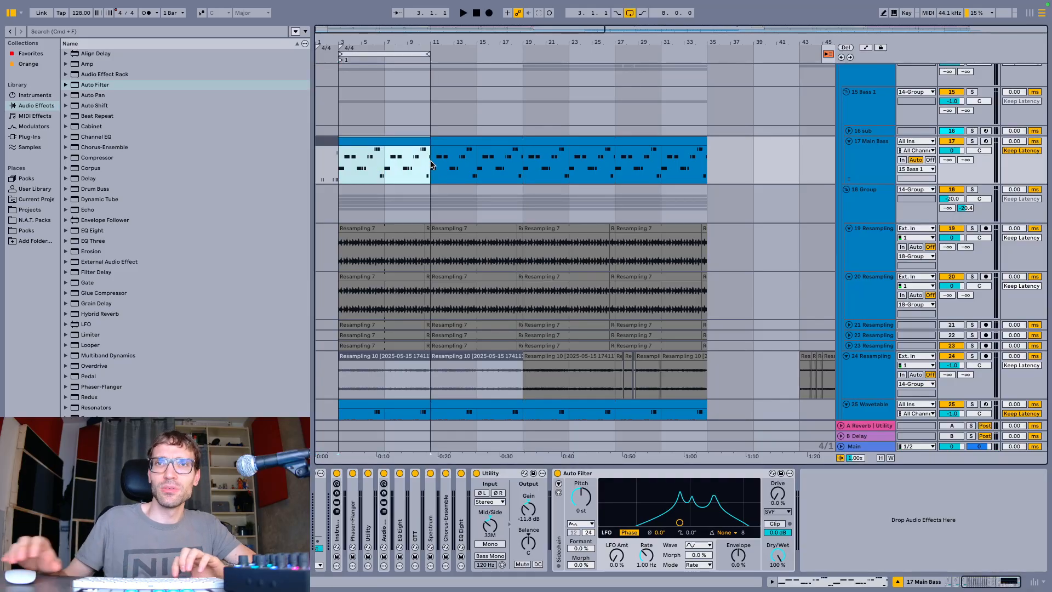
key("super+m")
left_click(585, 497)
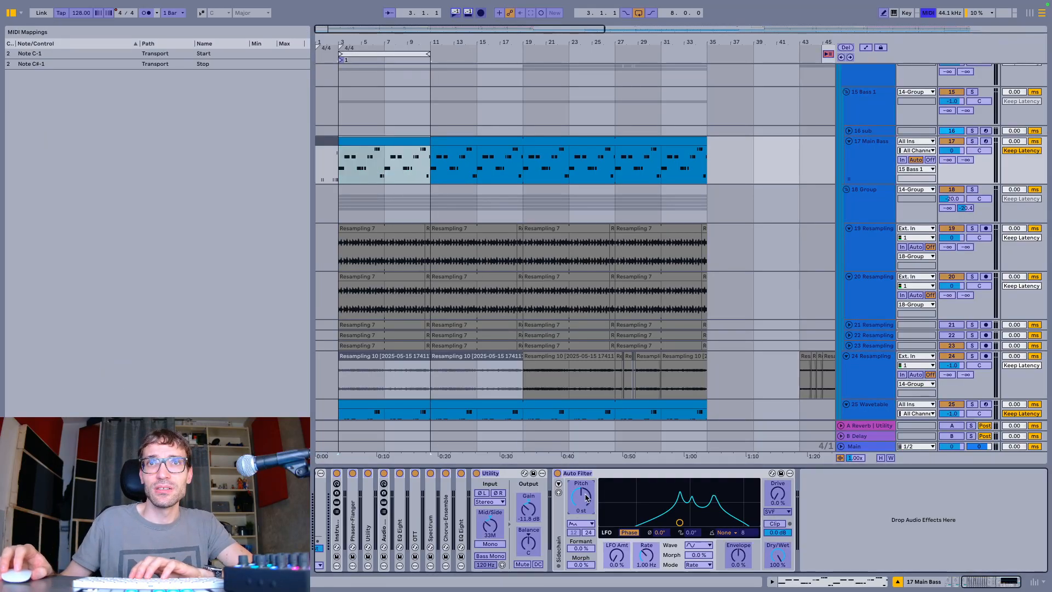
left_click(585, 567)
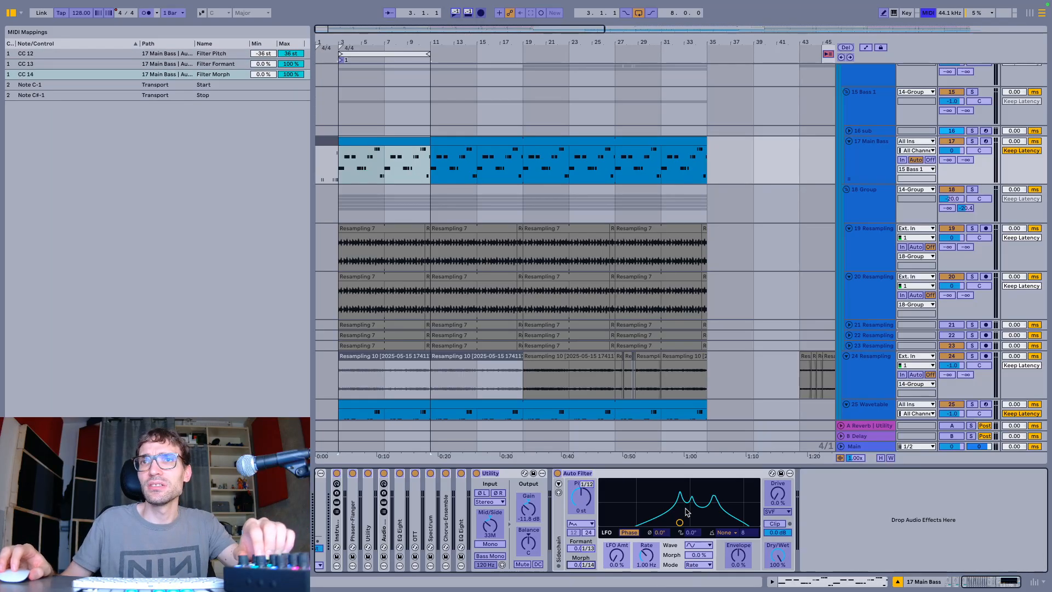
key("super+m")
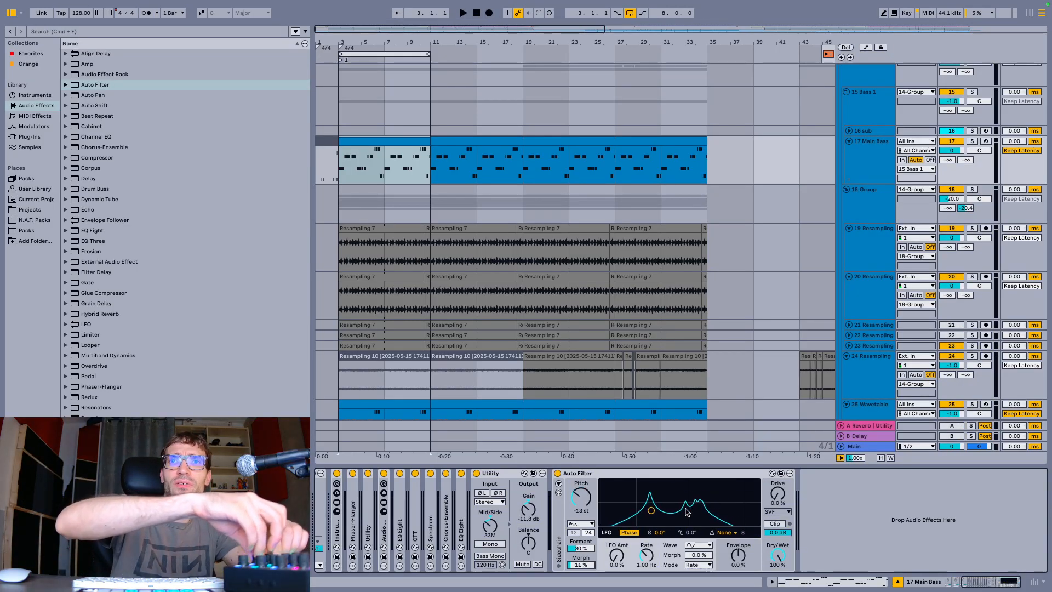
key("space")
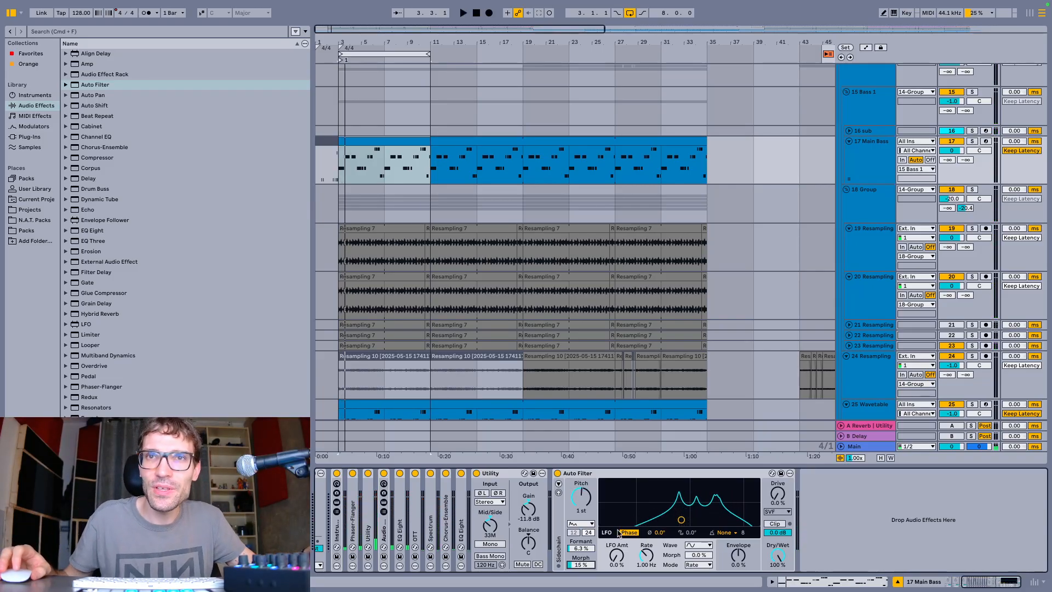
Switch the Auto Filter's type to Notch + LP and play the loop briefly
left_click(591, 523)
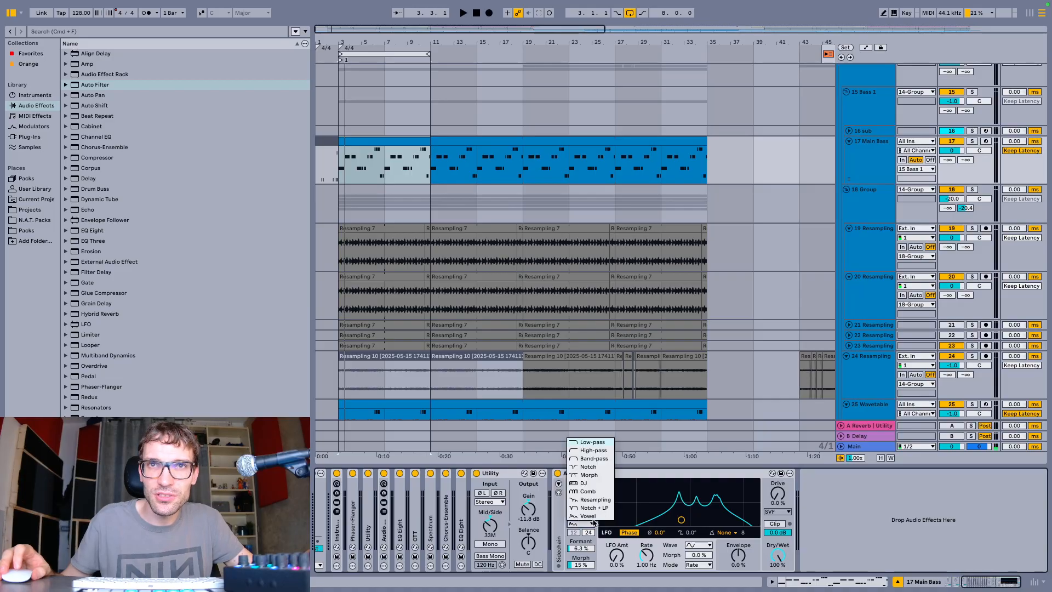
left_click(596, 509)
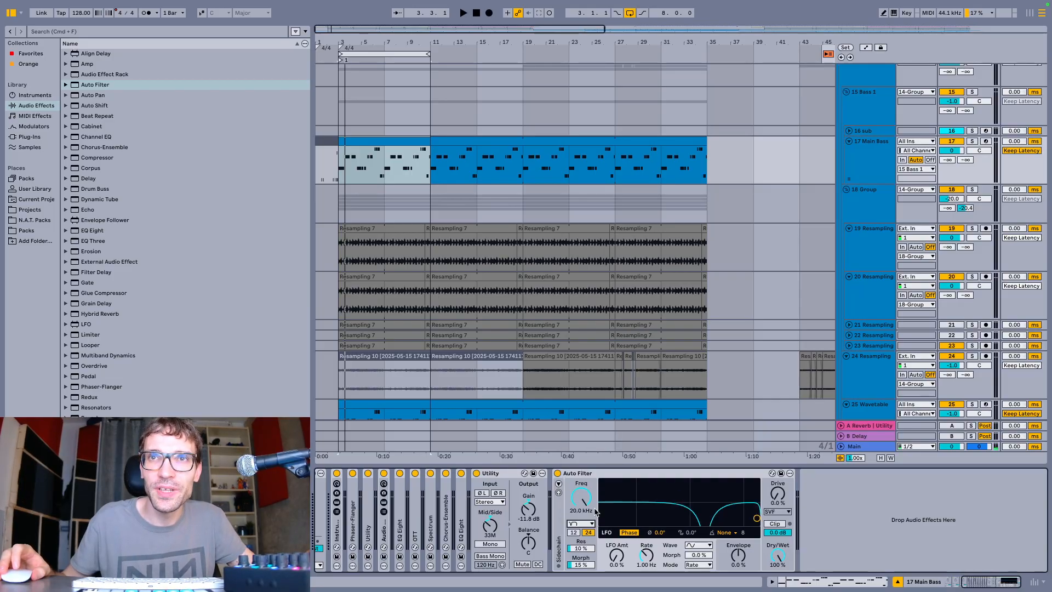
key("space")
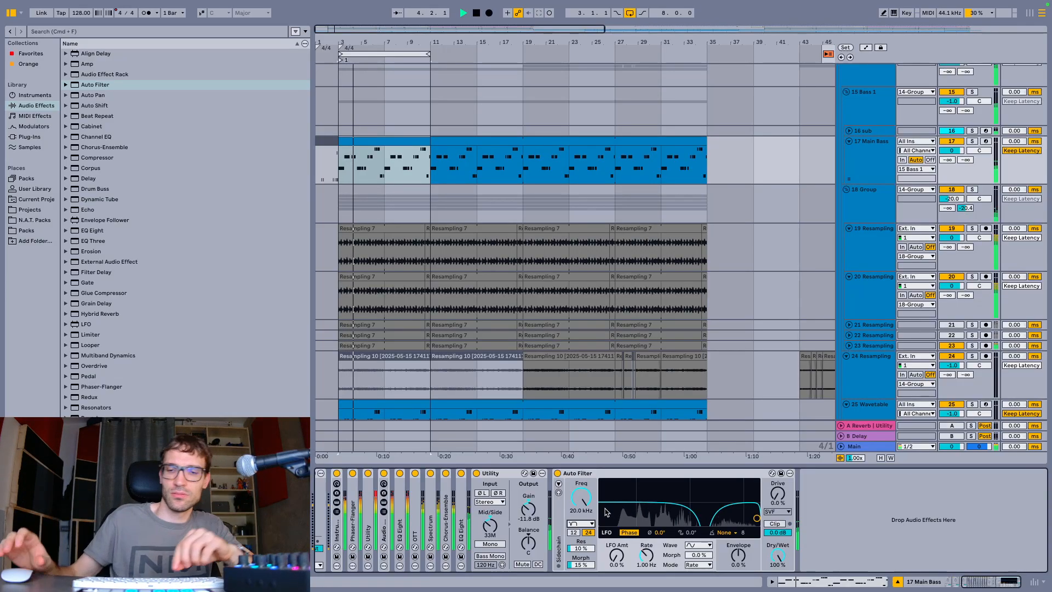
key("space")
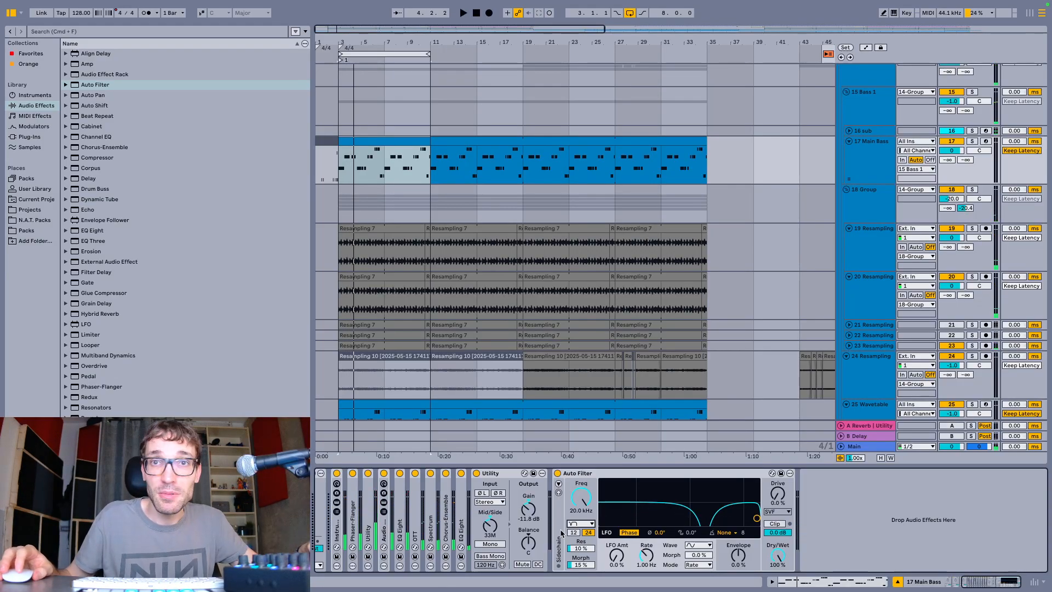
Map the Notch + LP filter's frequency to controller CC 12 and its resonance to CC 13
key("super+m")
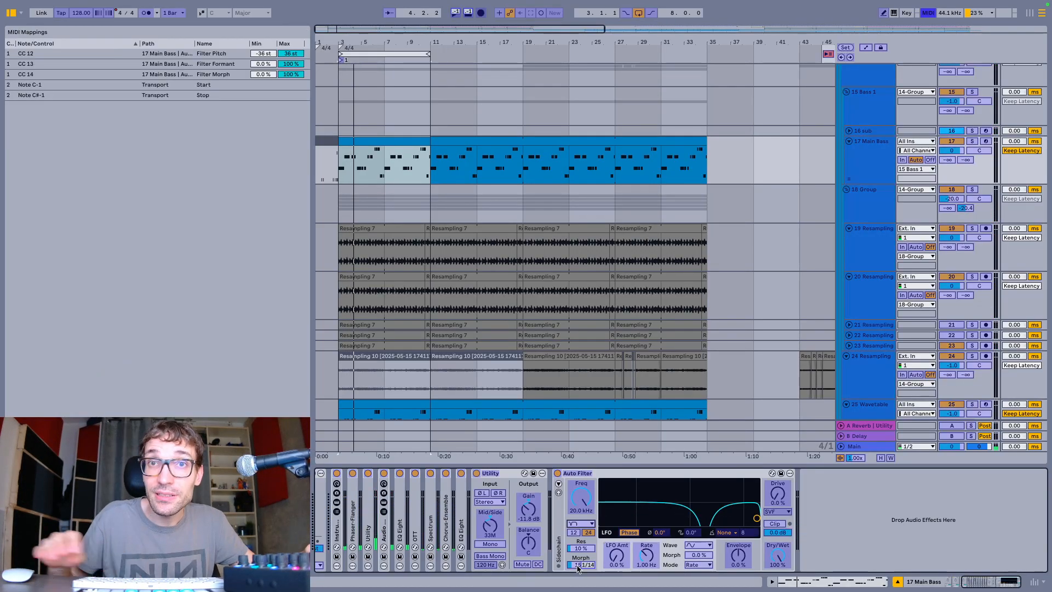
left_click(585, 499)
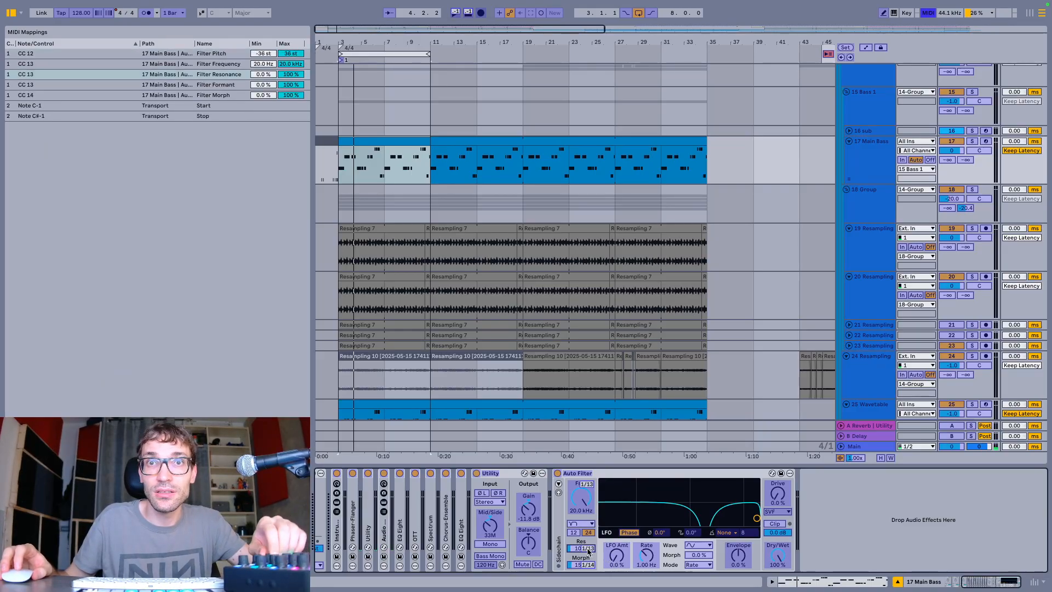
left_click(585, 565)
key("super+m")
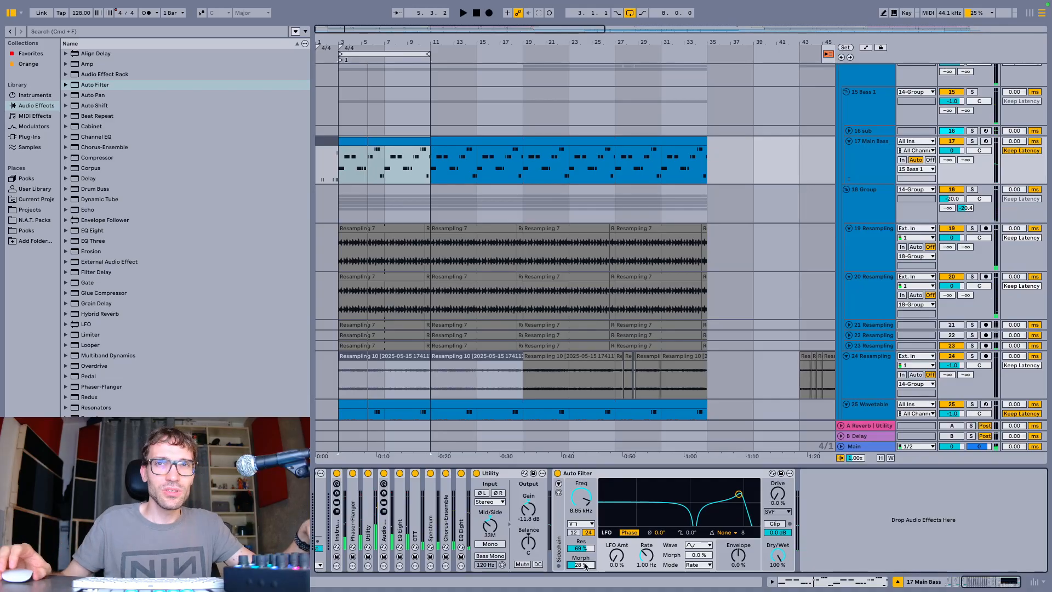
Change the Auto Filter's type to Resampling, check its controller mappings and play the loop
left_click(587, 523)
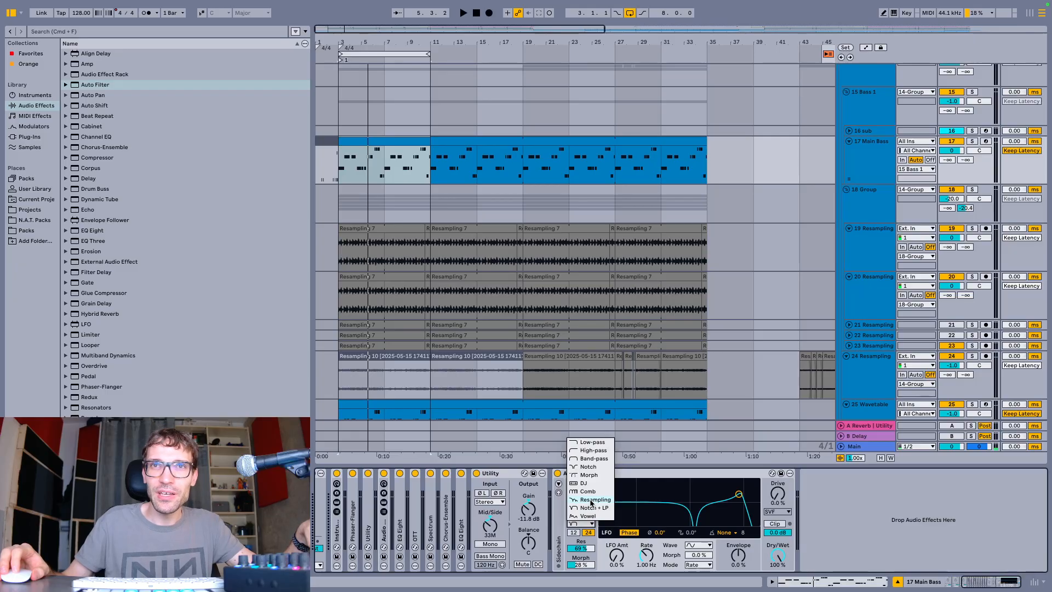
left_click(590, 500)
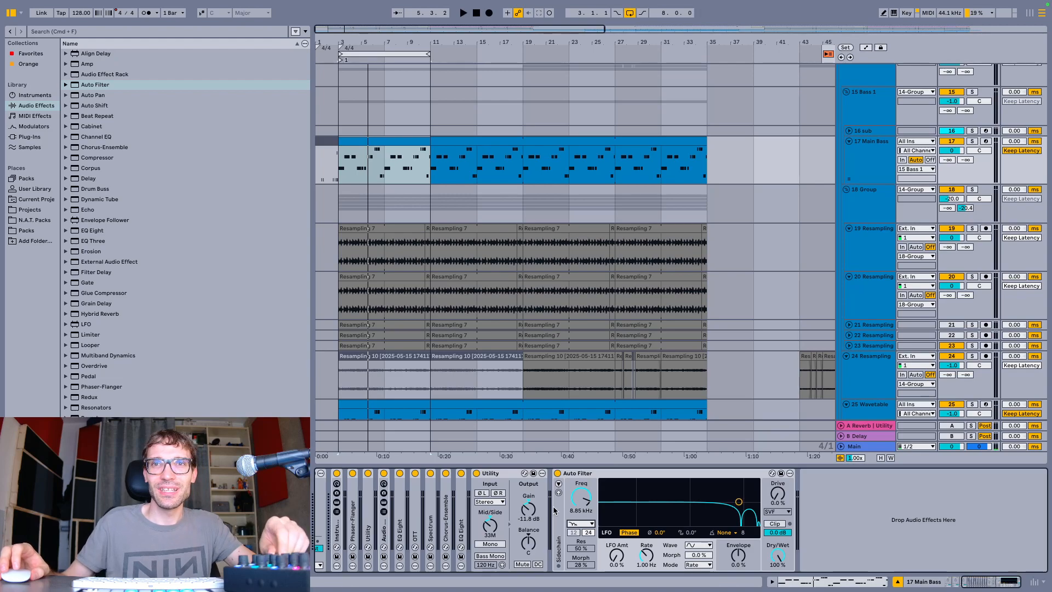
key("super+m")
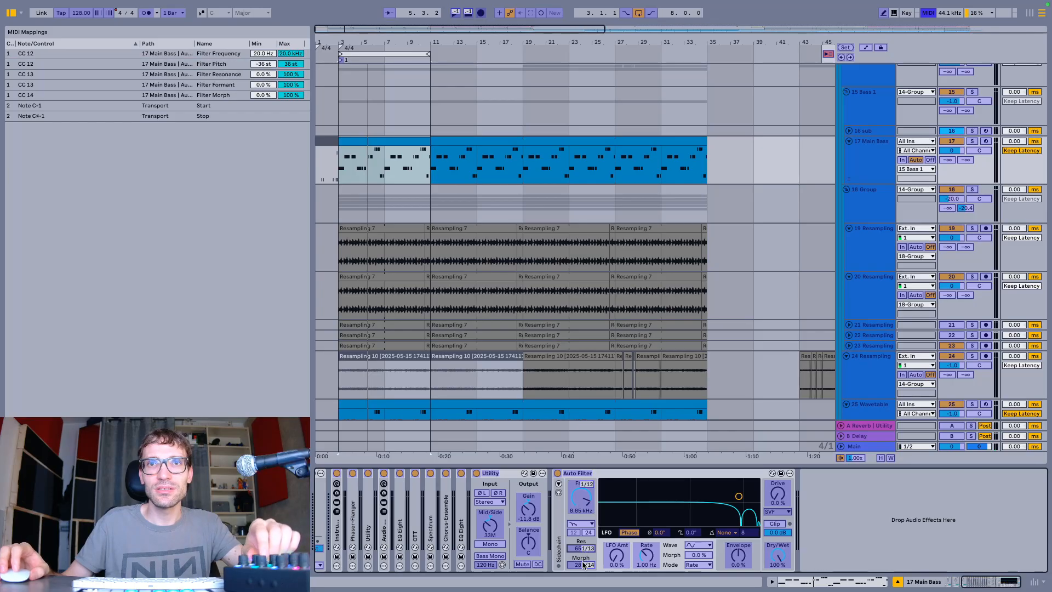
key("super+m")
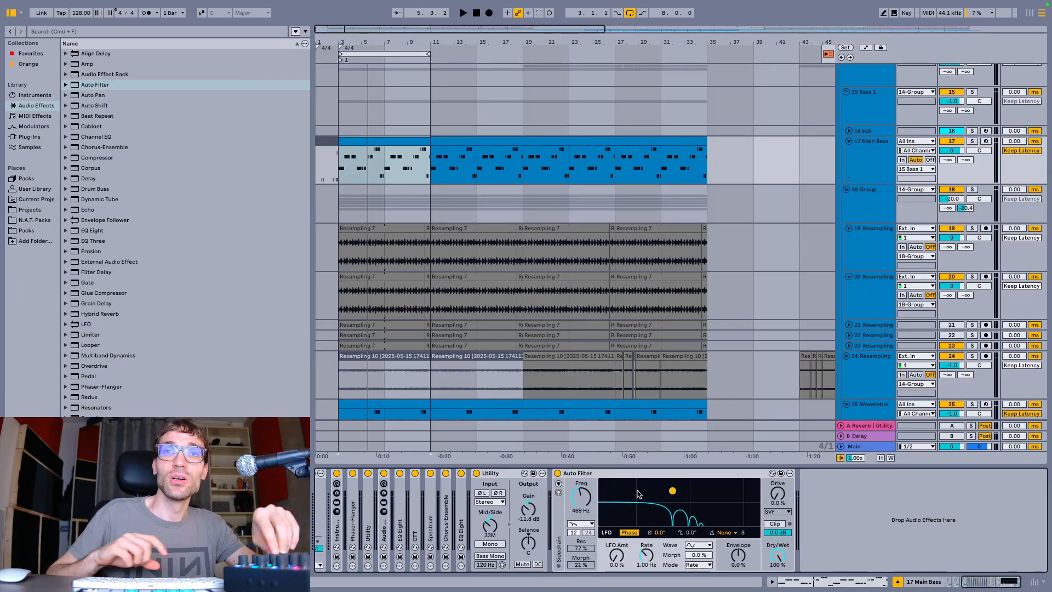
key("space")
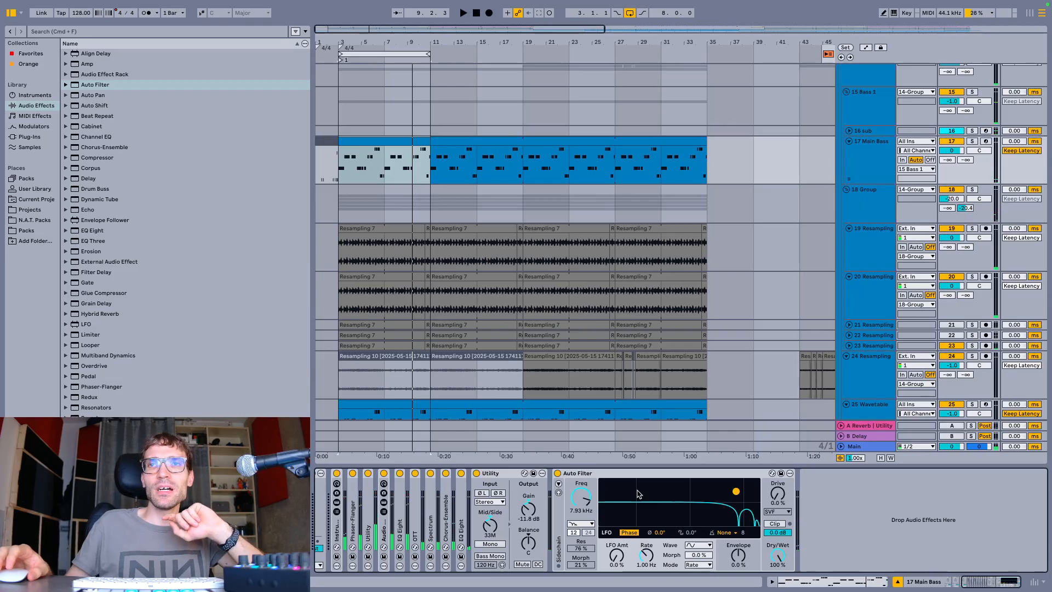
Map the Auto Filter's Dry/Wet to controller CC 13 and try the modulation on the looped main bass
key("super+m")
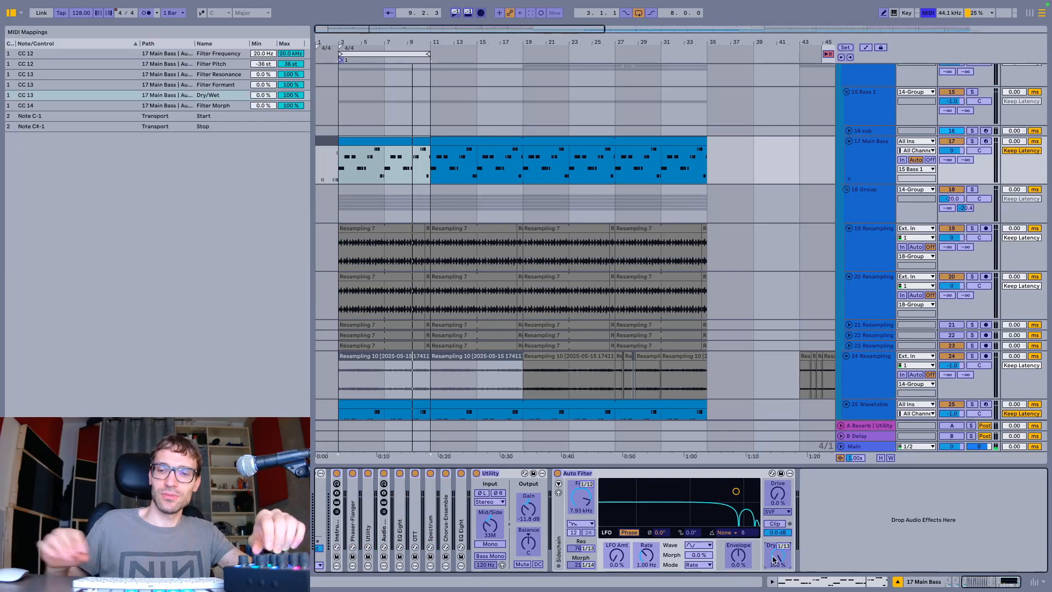
key("super+m")
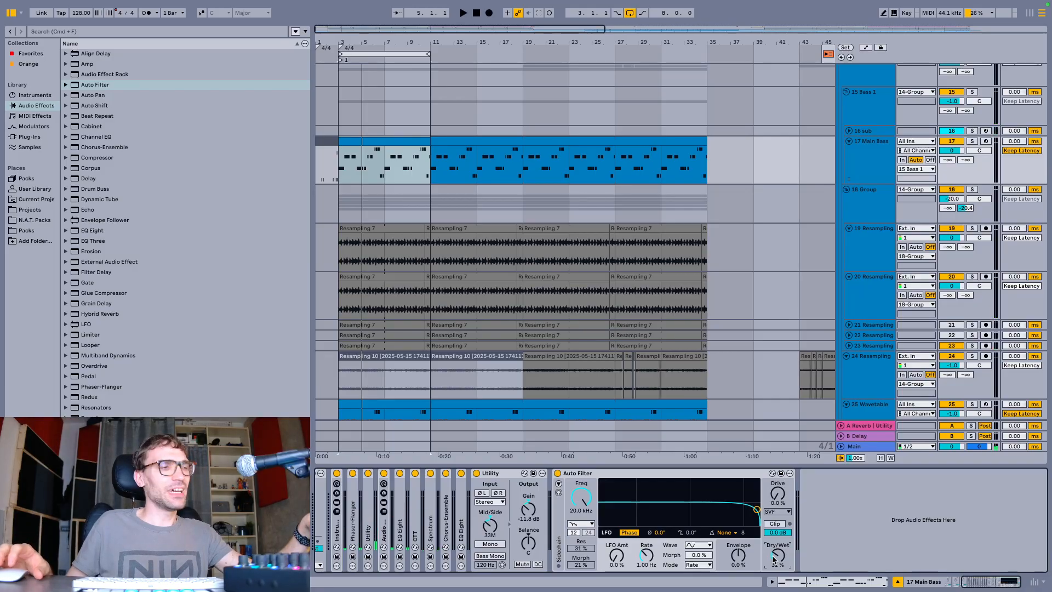
Replace the Auto Filter on the Main Bass with a fresh one and map its frequency to CC 12 and its resonance to another controller knob
left_click(632, 478)
key("Delete")
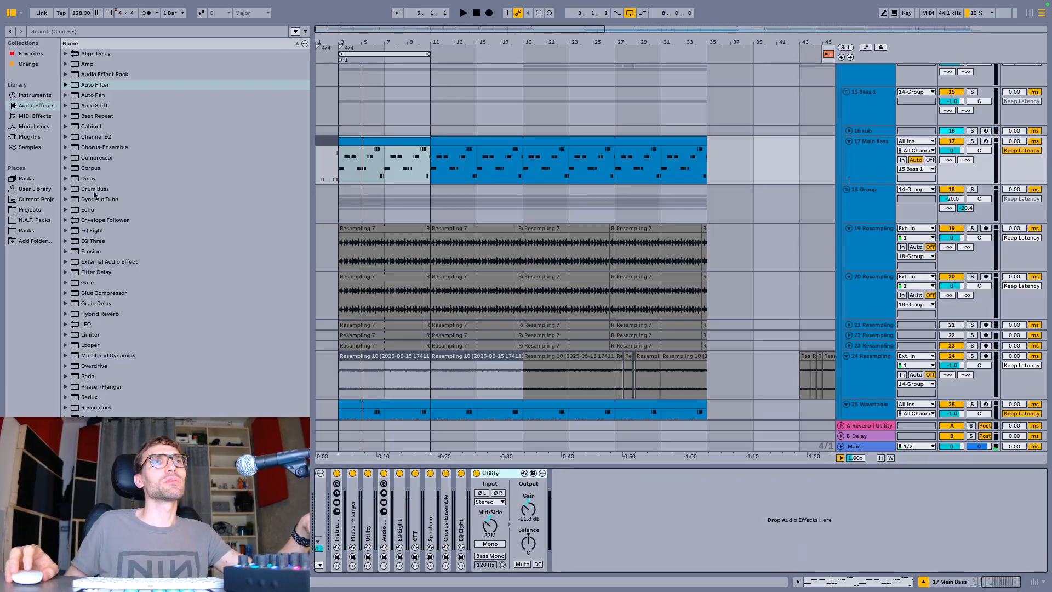
double_click(95, 85)
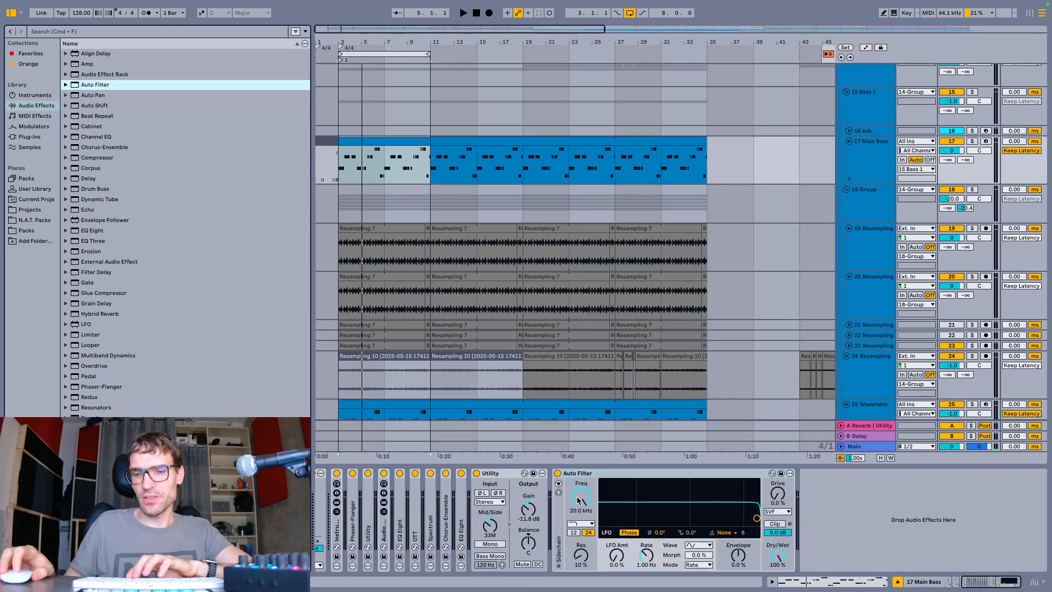
key("super+m")
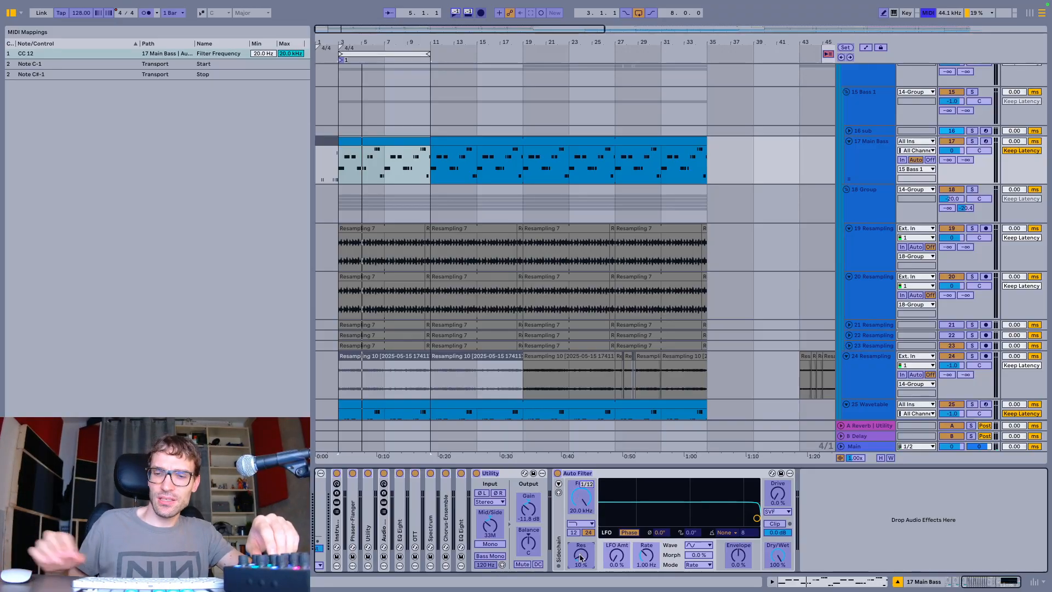
key("super+m")
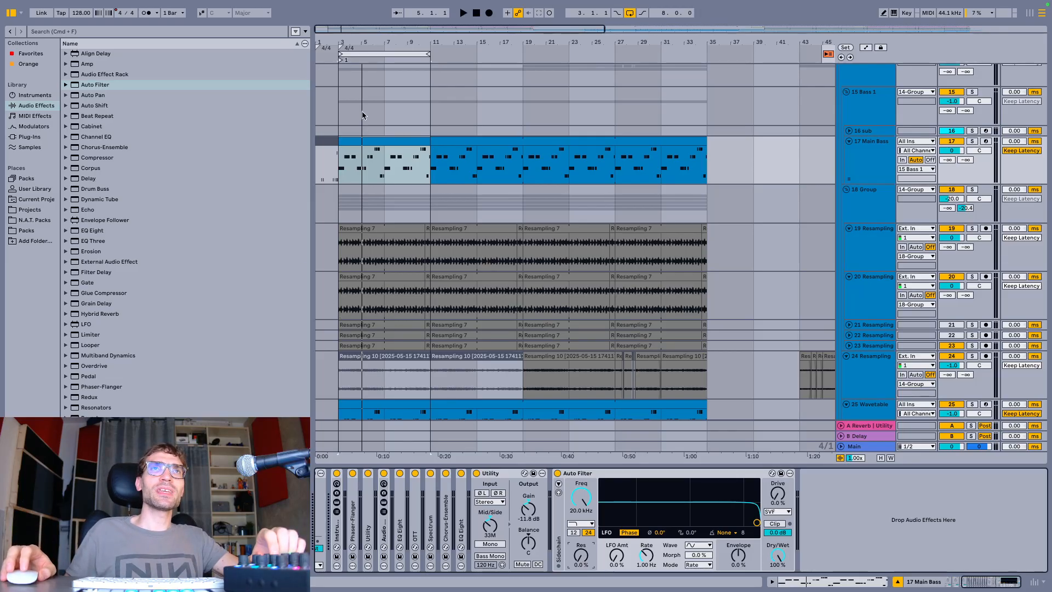
Extend the loop to span bars 1 to 35 and record the controller-driven filter frequency and resonance automation on the Main Bass
left_click_drag(340, 53, 324, 53)
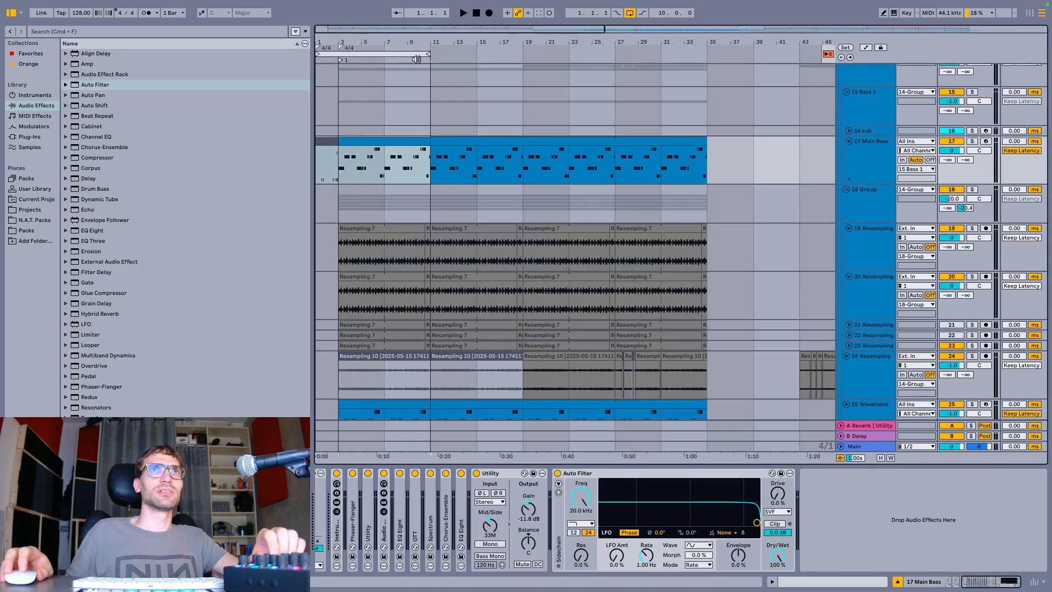
left_click_drag(427, 54, 705, 54)
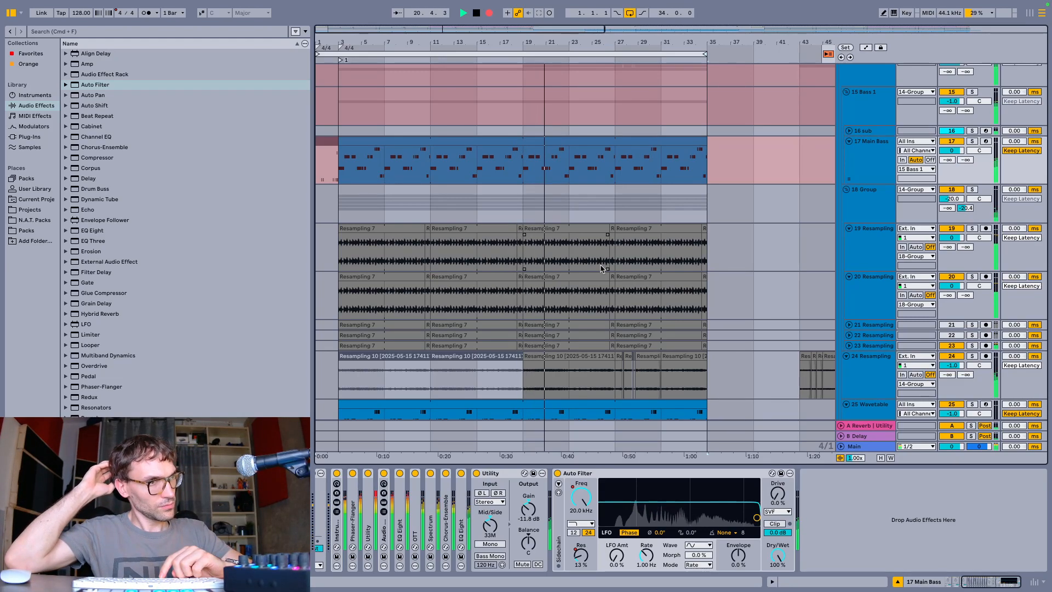
key("space")
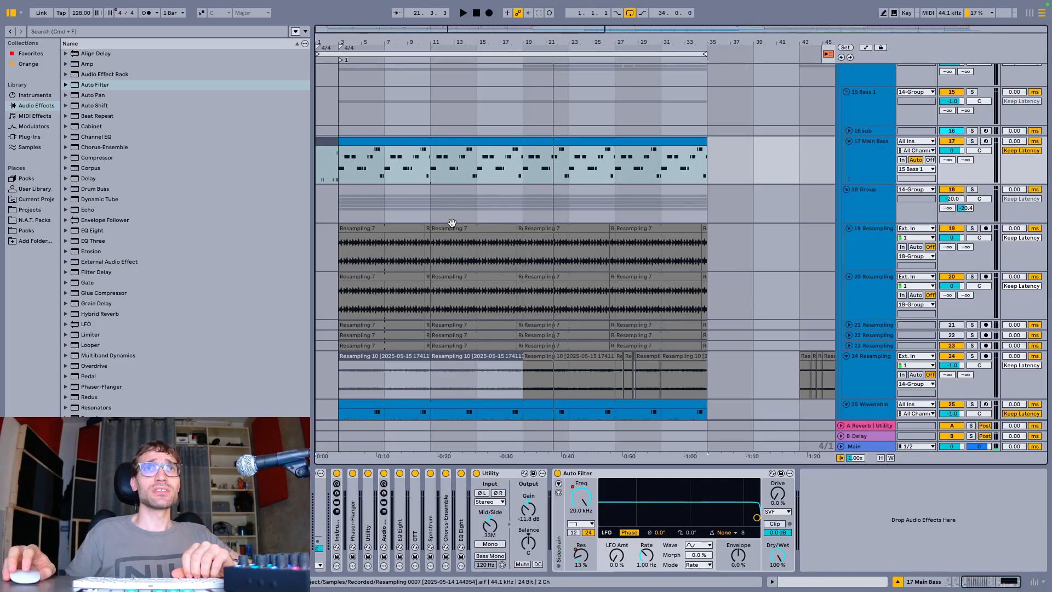
Play the arrangement from just before the first Resampling 10 clip on track 24
scroll(450, 222, "down", 5)
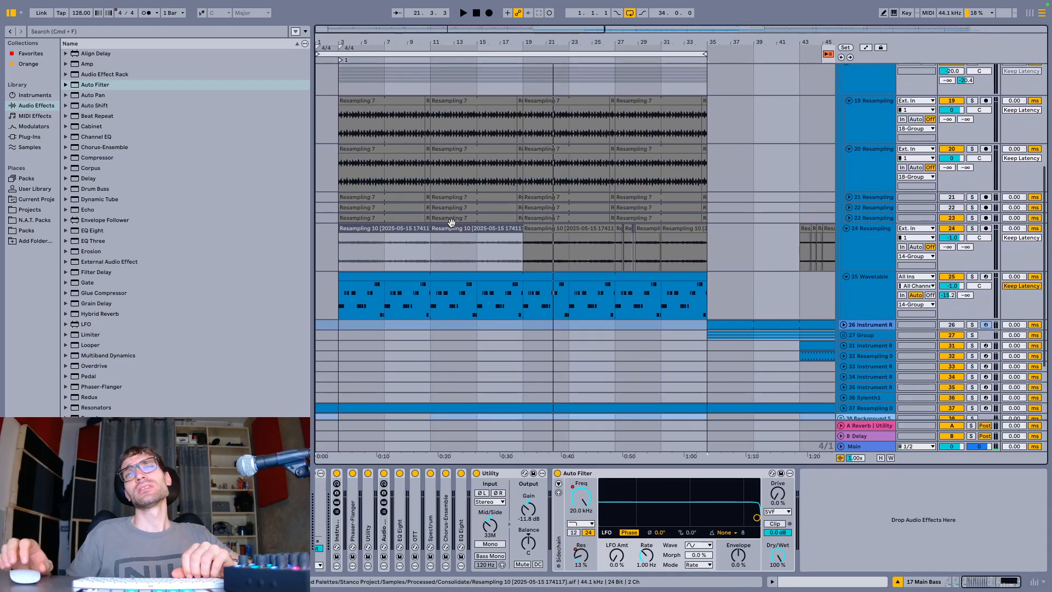
scroll(321, 249, "up", 5)
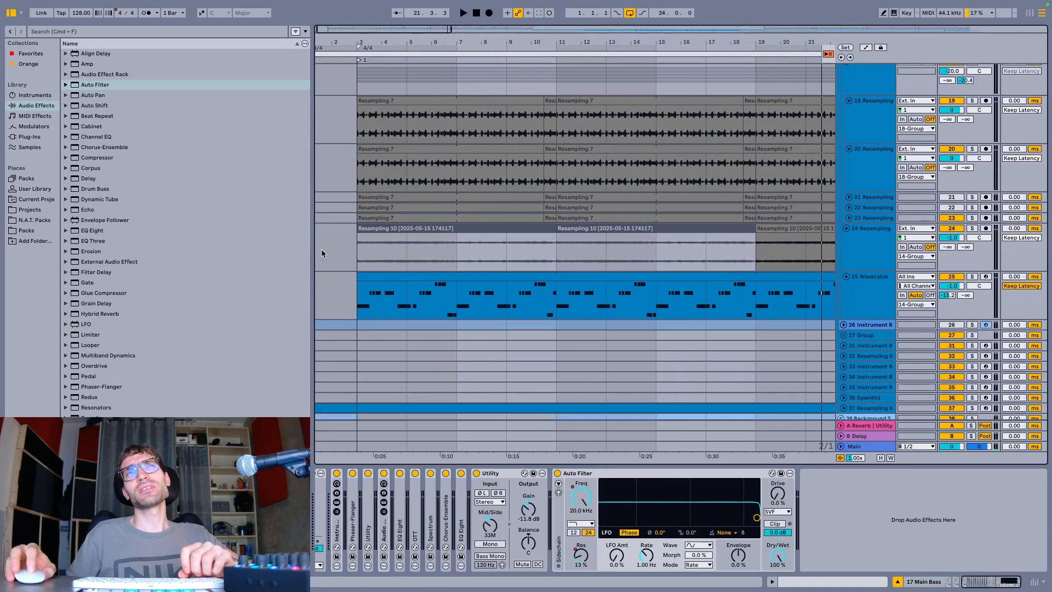
left_click(336, 248)
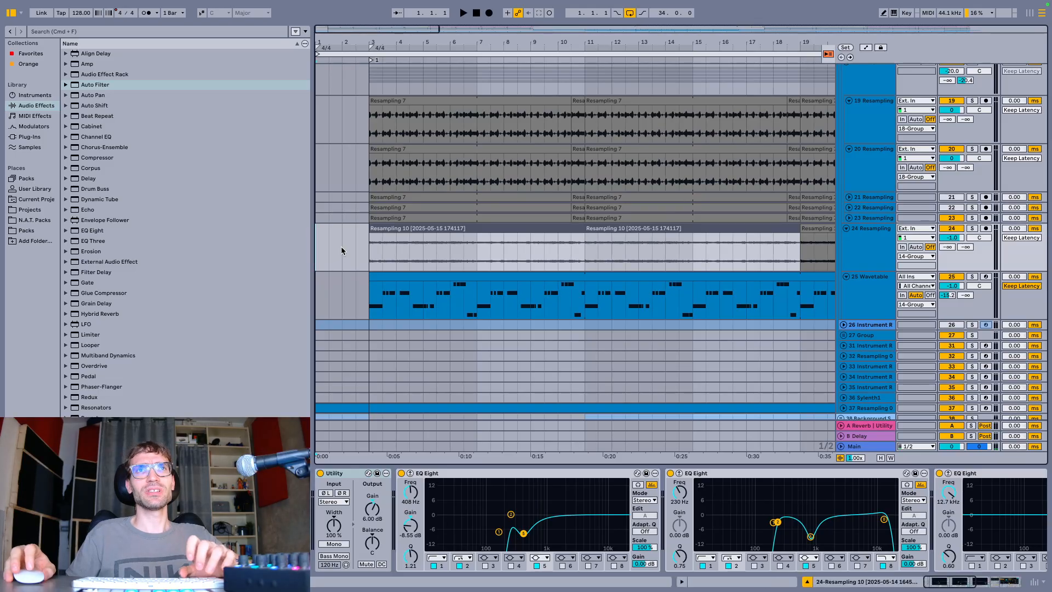
key("space")
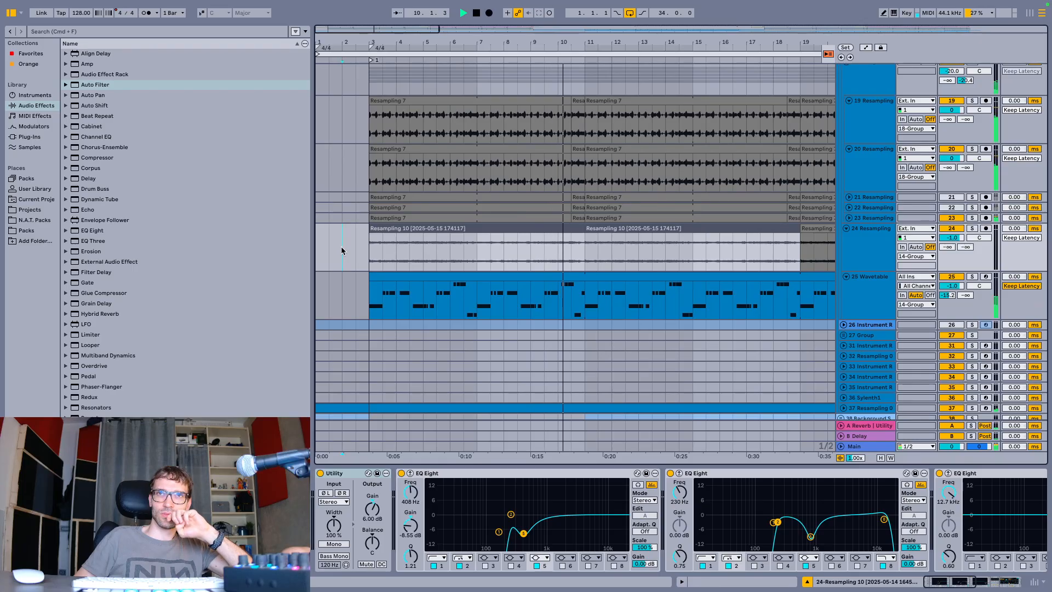
key("space")
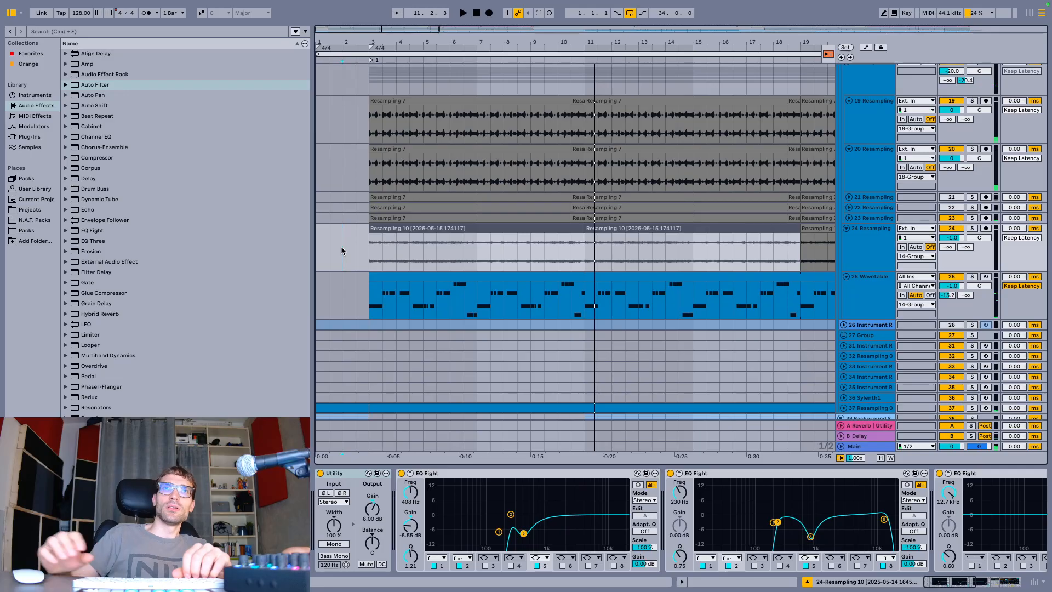
Play the arrangement from just before bar 3 and unfold the Background group on track 38 to inspect its audio tracks
scroll(422, 245, "down", 4)
scroll(673, 258, "up", 9)
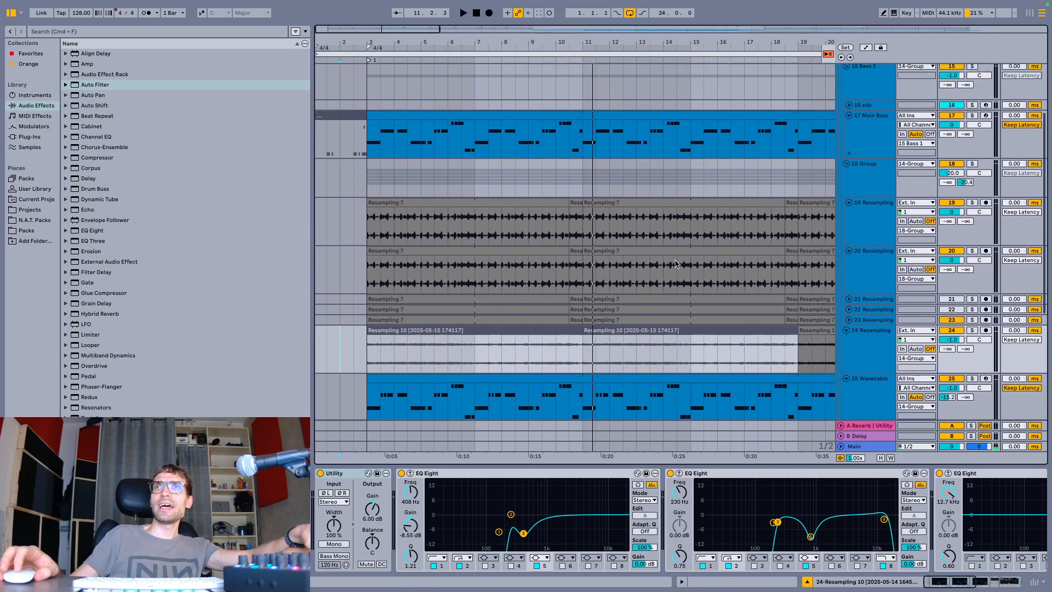
scroll(693, 263, "up", 2)
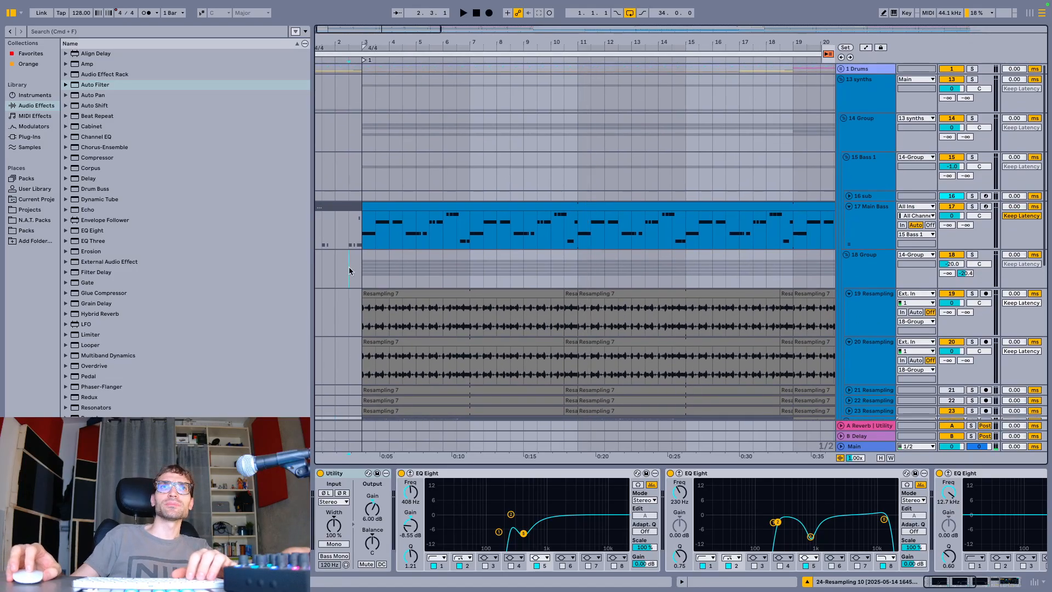
left_click(349, 267)
key("space")
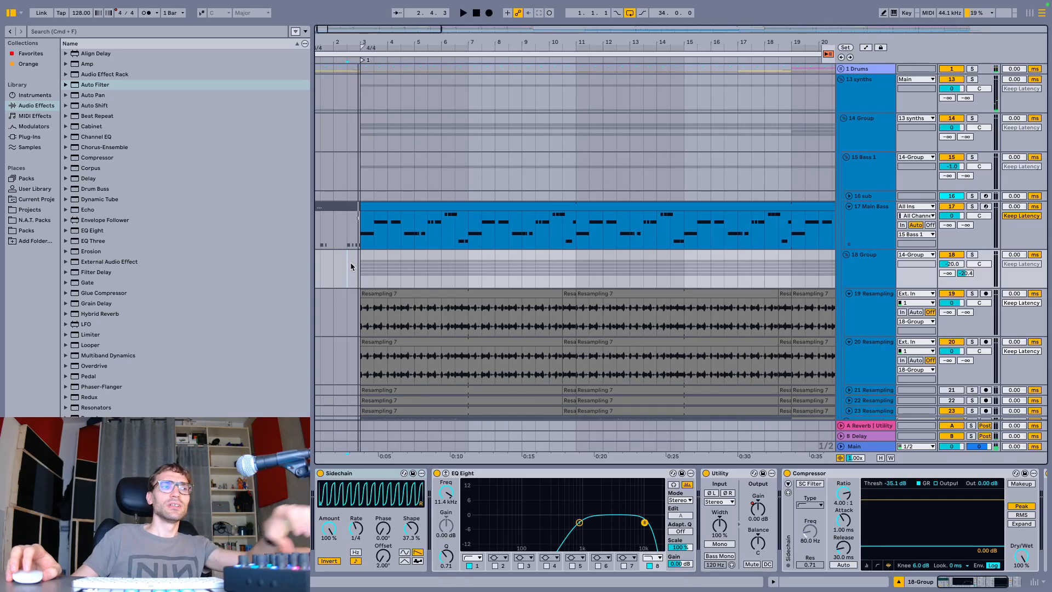
scroll(351, 267, "down", 1)
scroll(351, 267, "down", 10)
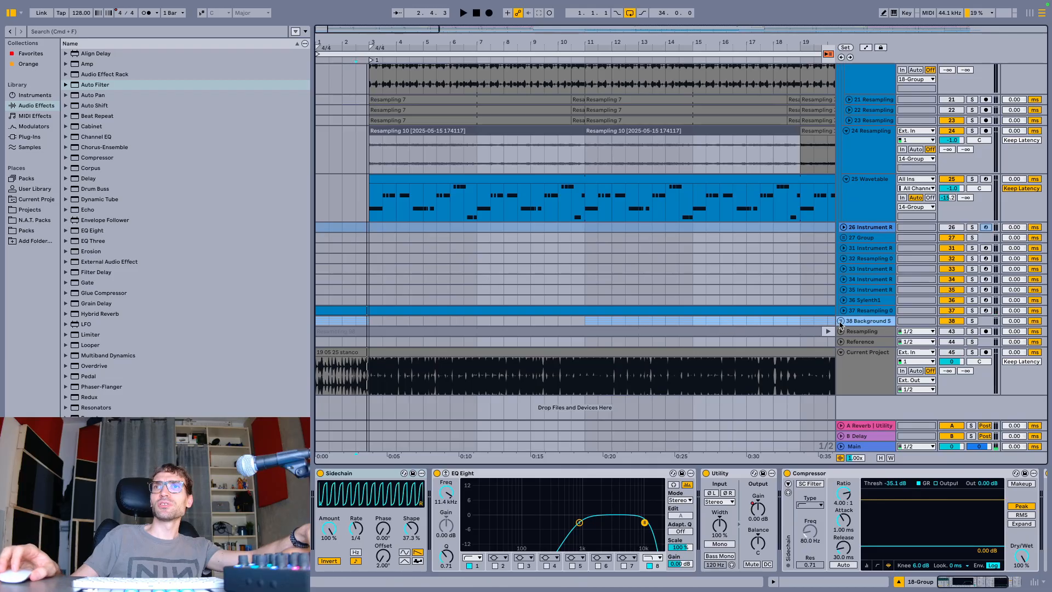
left_click(840, 322)
key("space")
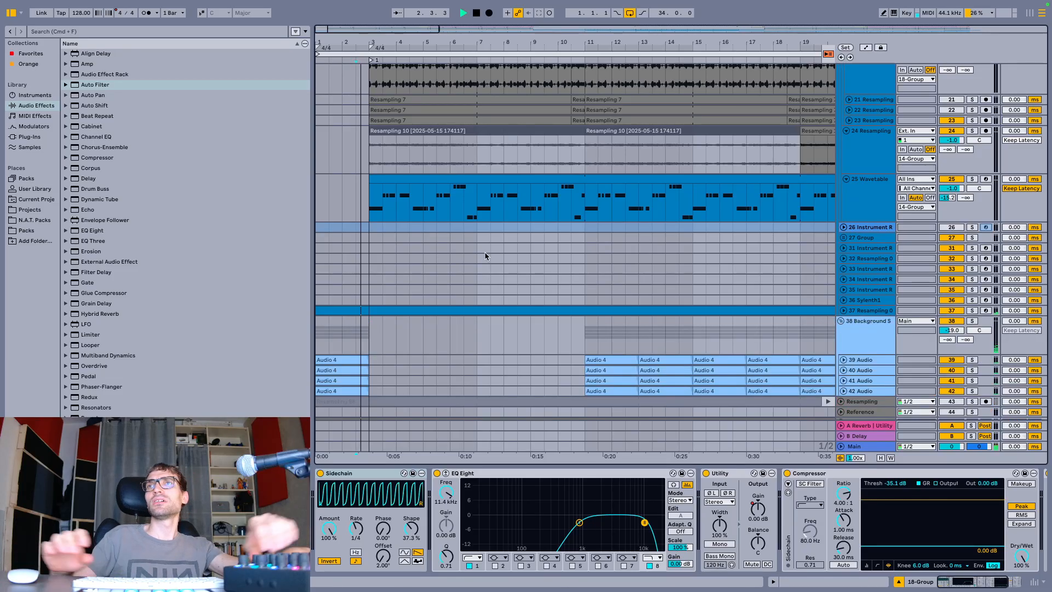
Solo and unfold the Resampling instrument on track 37 and listen to its MIDI part
left_click(881, 311)
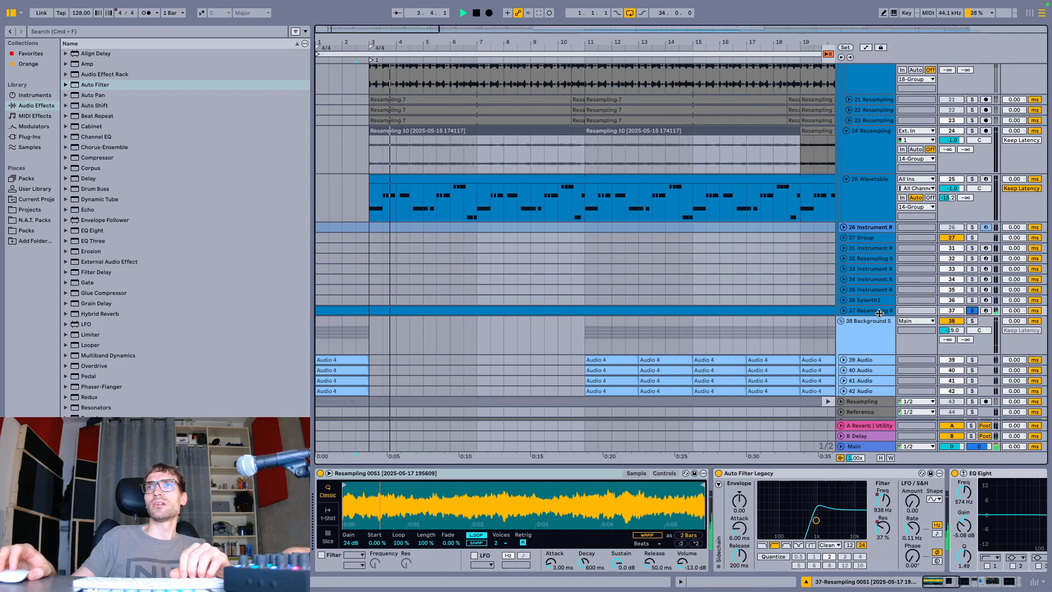
left_click(843, 311)
left_click(858, 318)
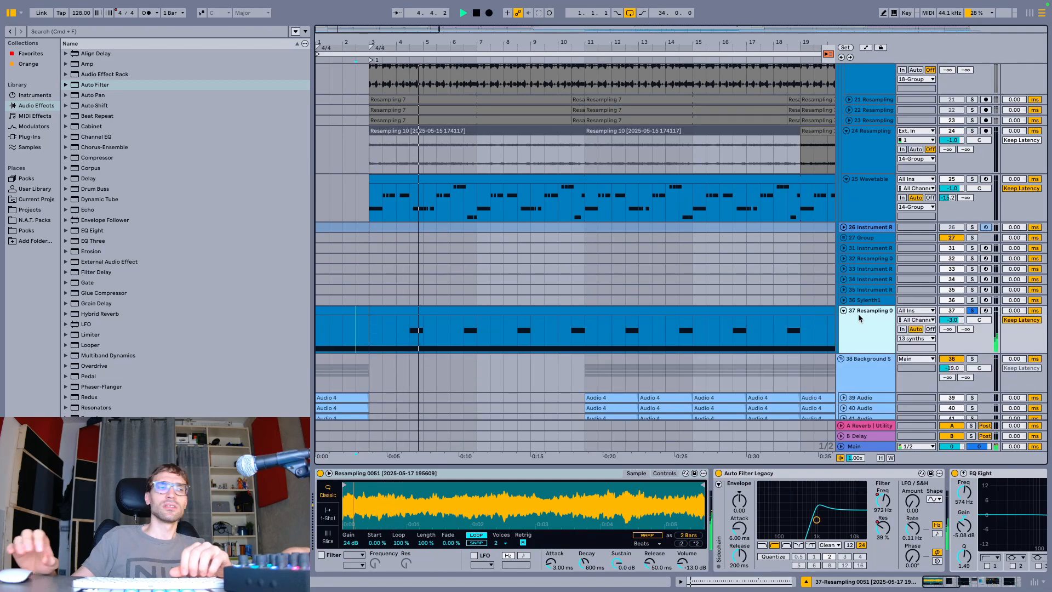
key("space")
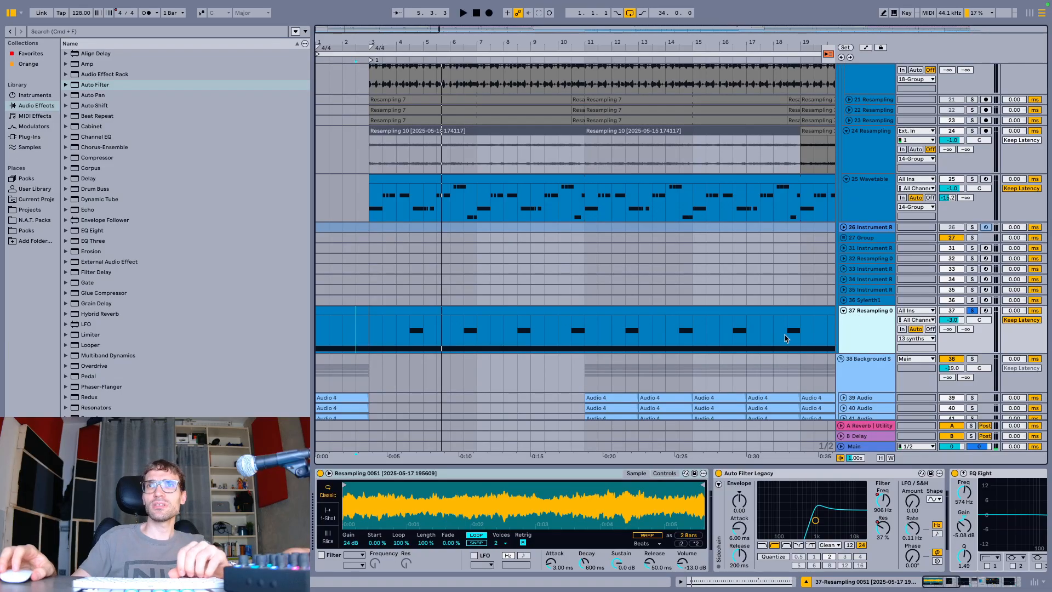
Bounce bars 1 to 11 of the MIDI clip on track 37 to a new audio track
scroll(531, 320, "down", 4)
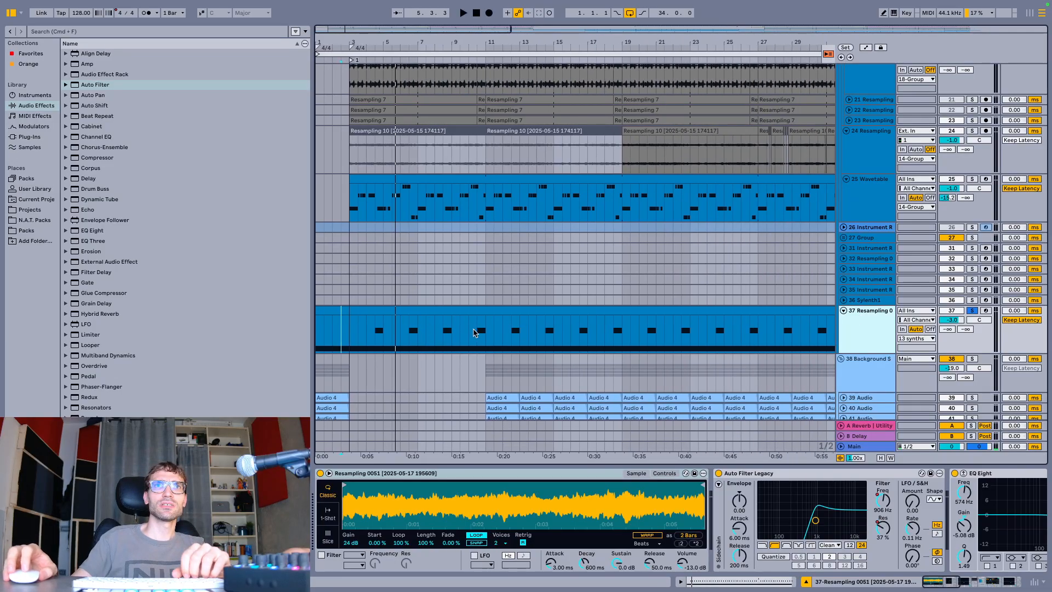
left_click_drag(487, 333, 318, 328)
right_click(377, 328)
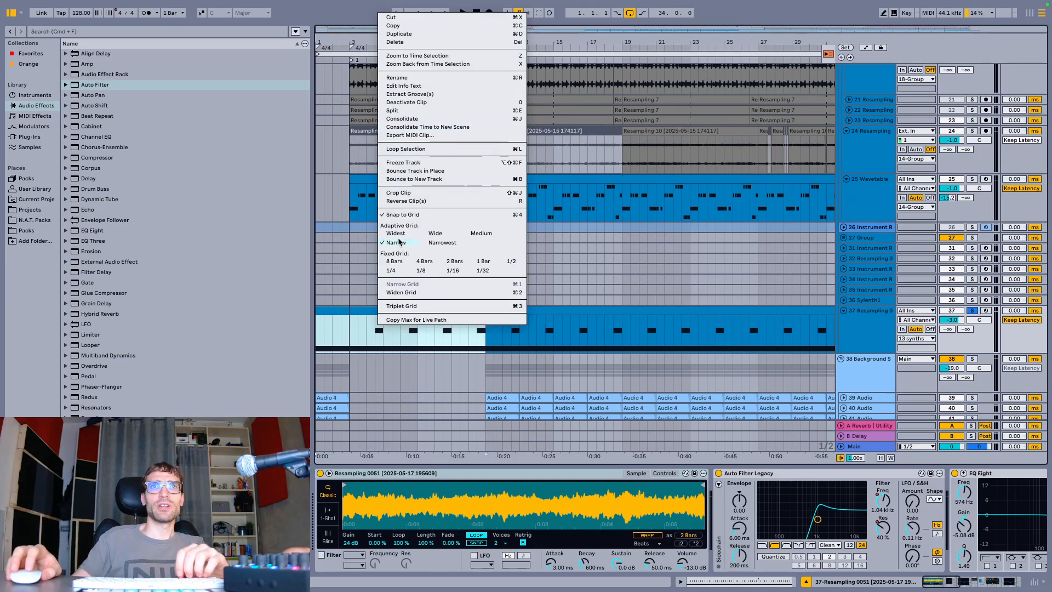
left_click(357, 337)
left_click_drag(484, 330, 310, 331)
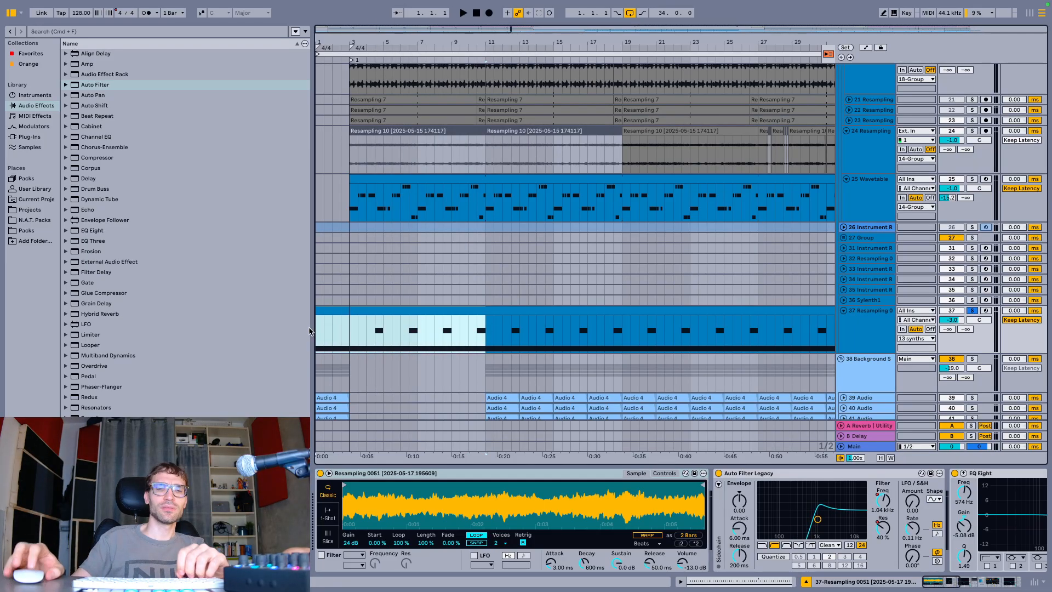
key("super+b")
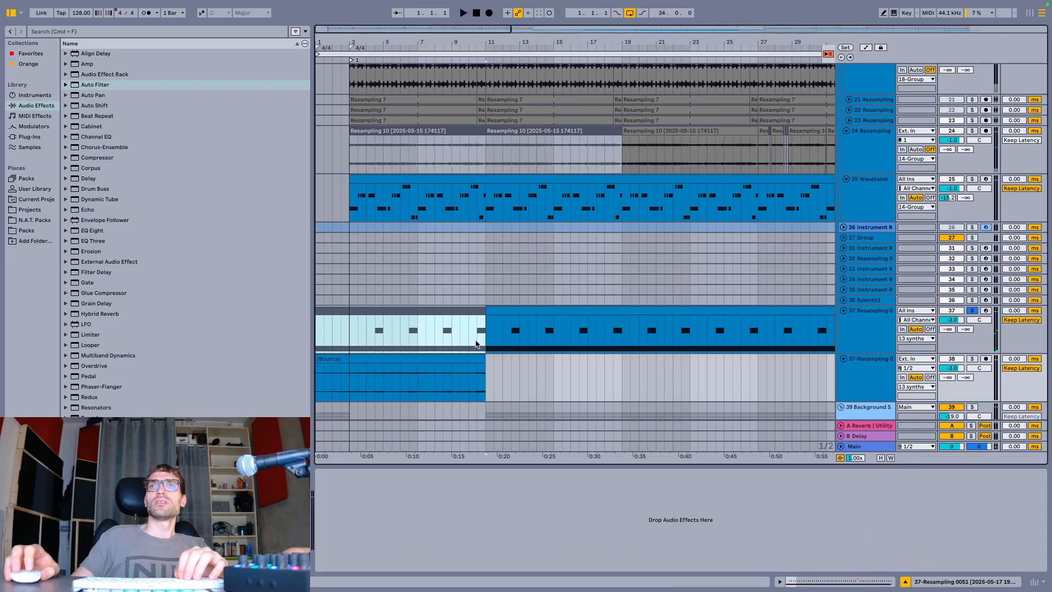
Reactivate the source MIDI clip on track 37, turn off the track's solo and play the arrangement with the bounced clip
left_click(488, 308)
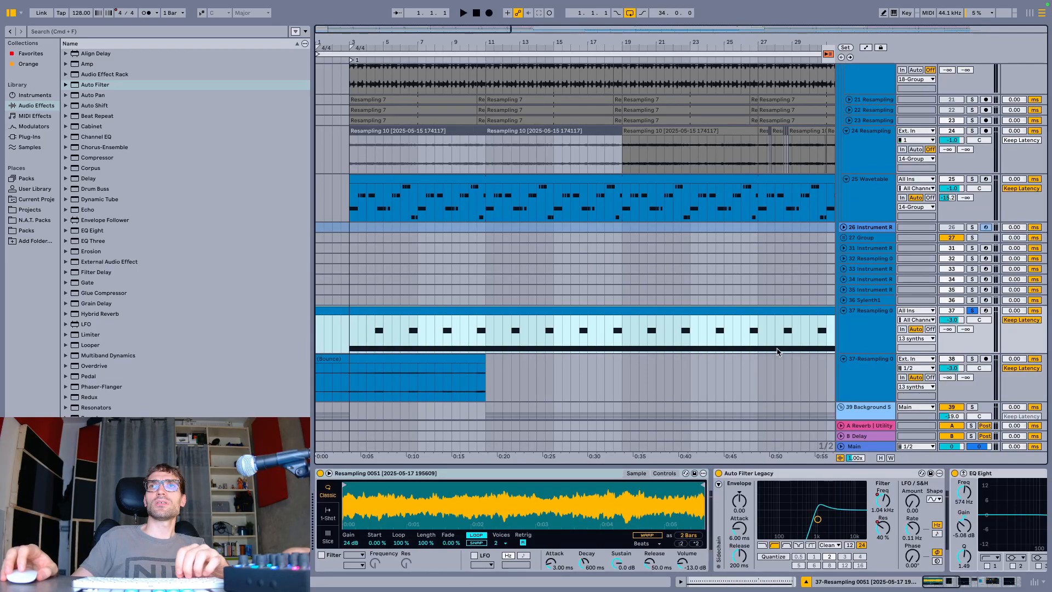
left_click(972, 310)
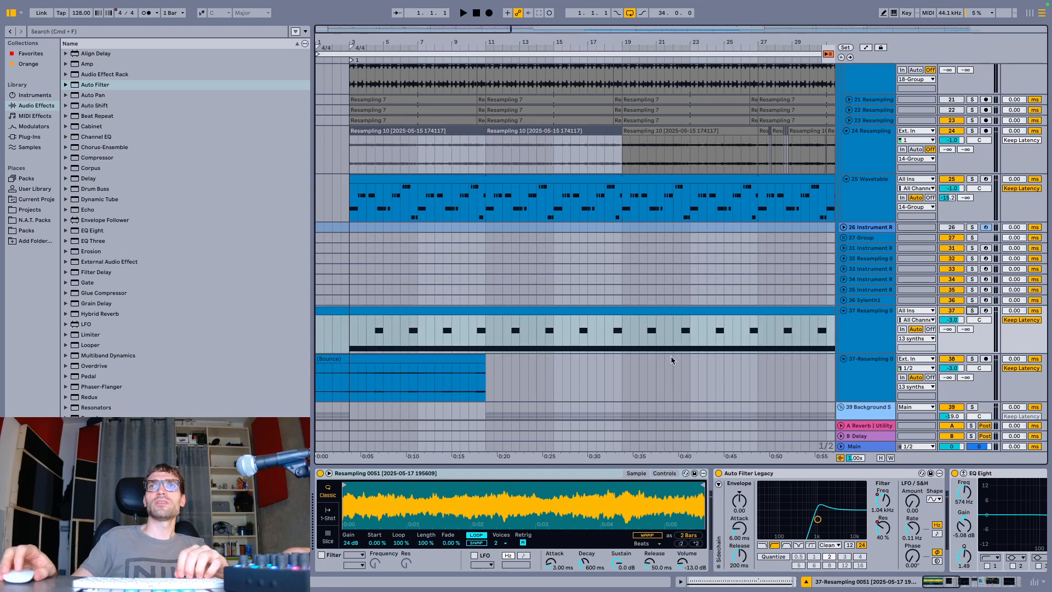
left_click(432, 364)
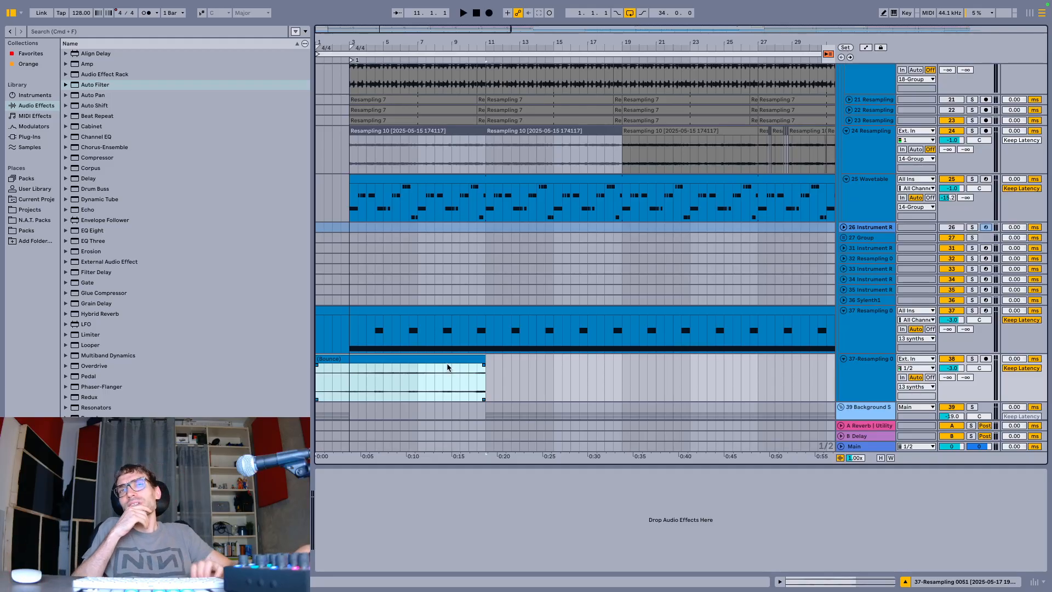
key("space")
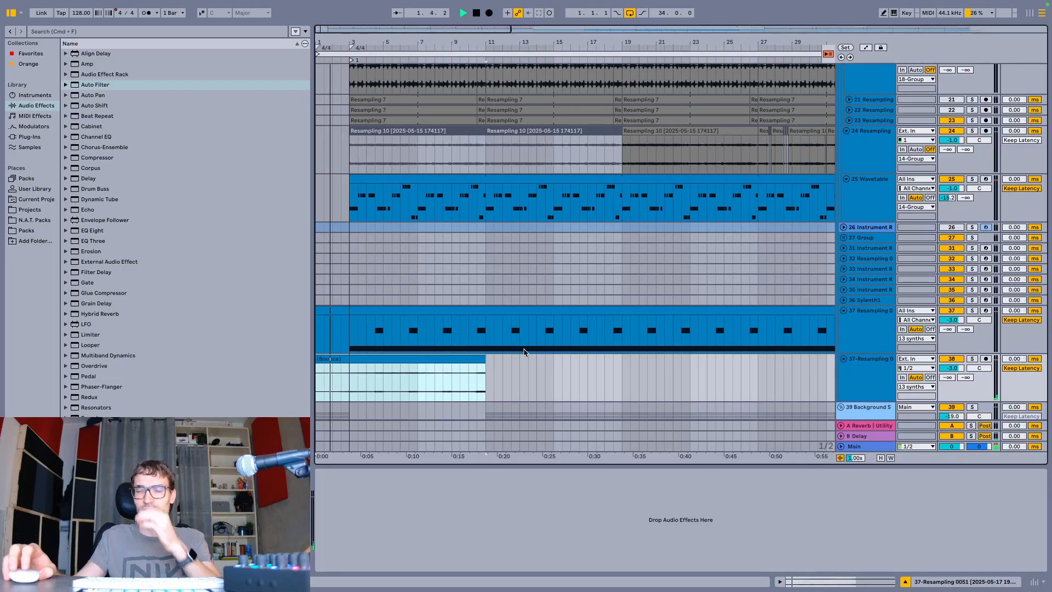
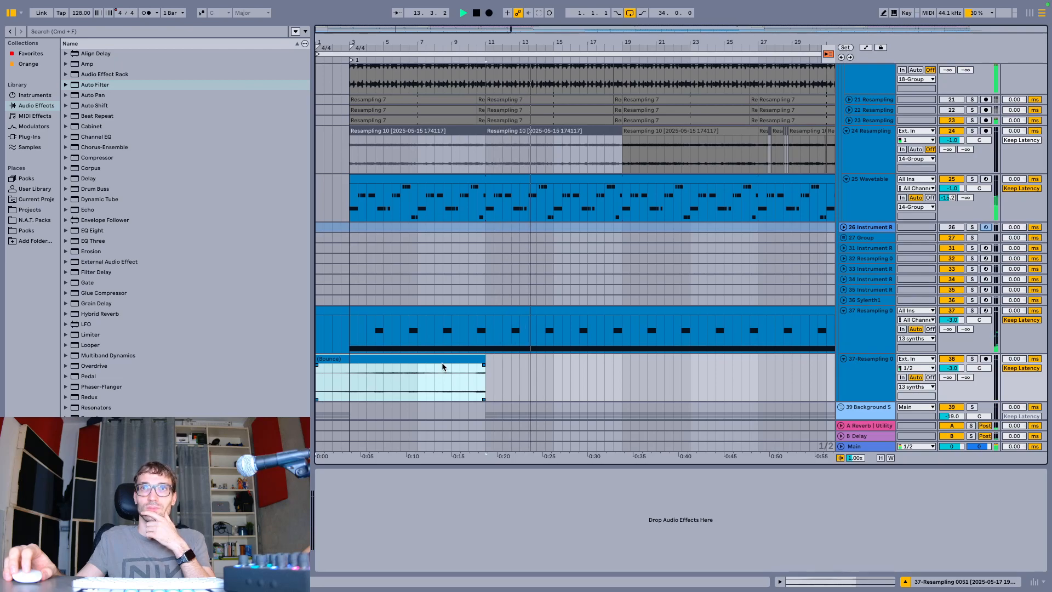
Solo track 37 again, play its MIDI clip briefly and show the track's devices
left_click(604, 321)
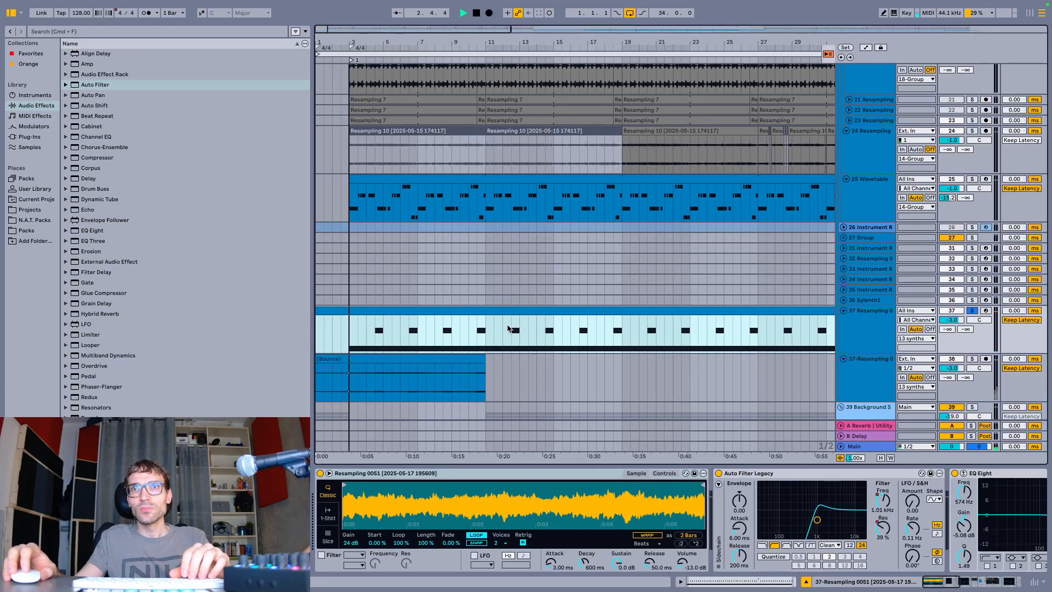
key("space")
left_click(852, 333)
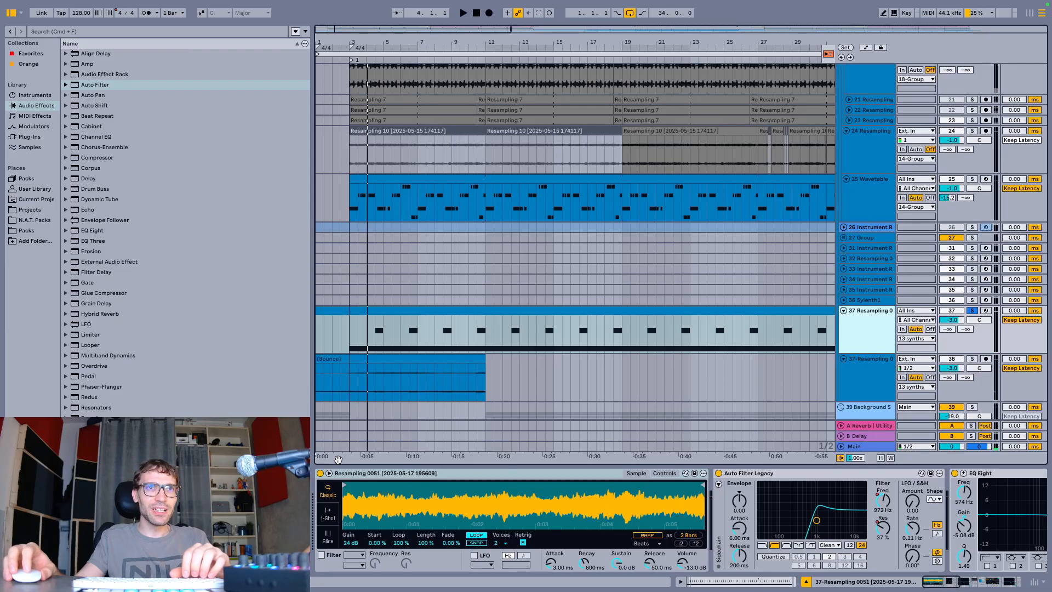
Try removing the Resampling 0051 sampler from track 37, undo the removal and play the soloed track
left_click(348, 472)
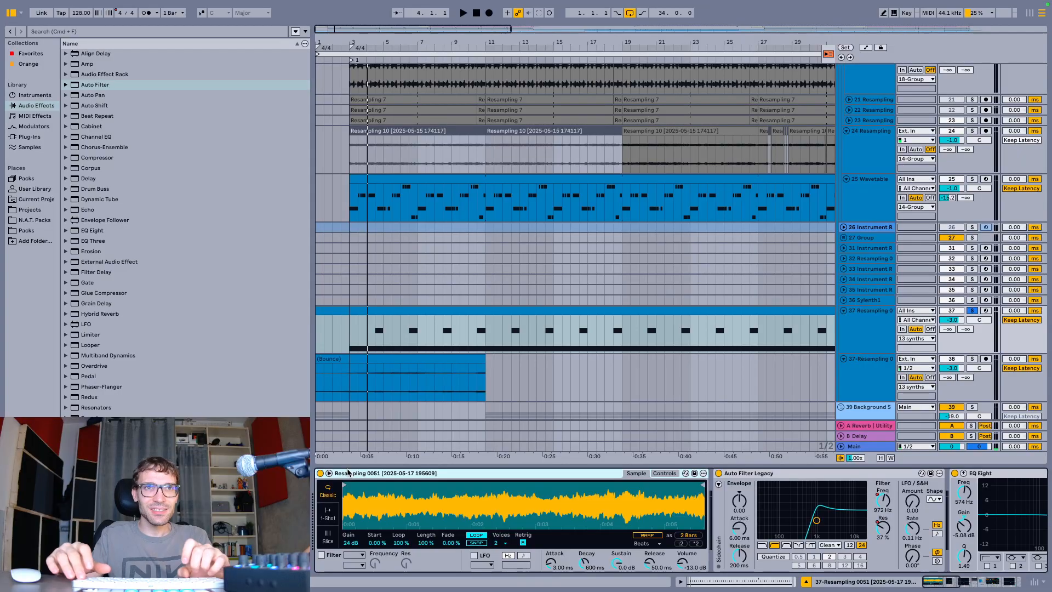
key("Delete")
key("super+z")
key("space")
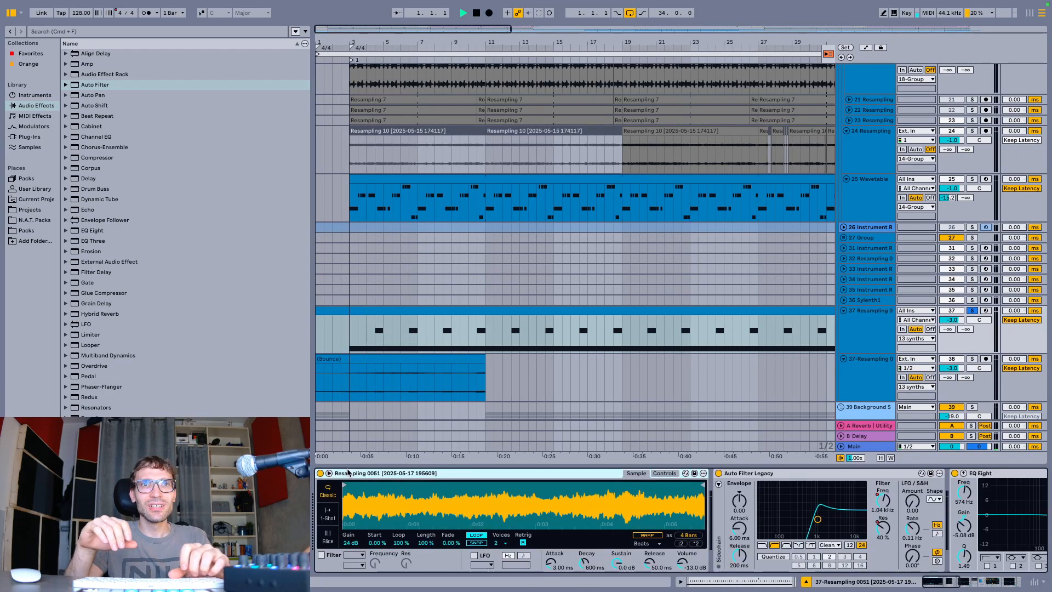
Play the soloed MIDI clip on track 37 and look along the track's device chain
left_click(348, 334)
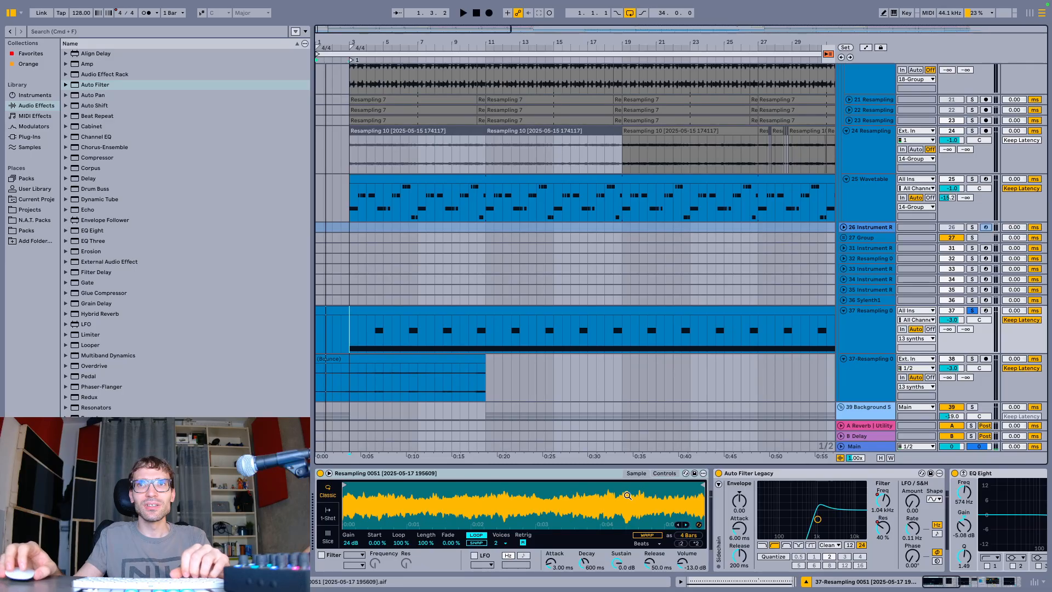
key("space")
scroll(633, 493, "right", 5)
scroll(632, 493, "right", 3)
scroll(632, 493, "left", 10)
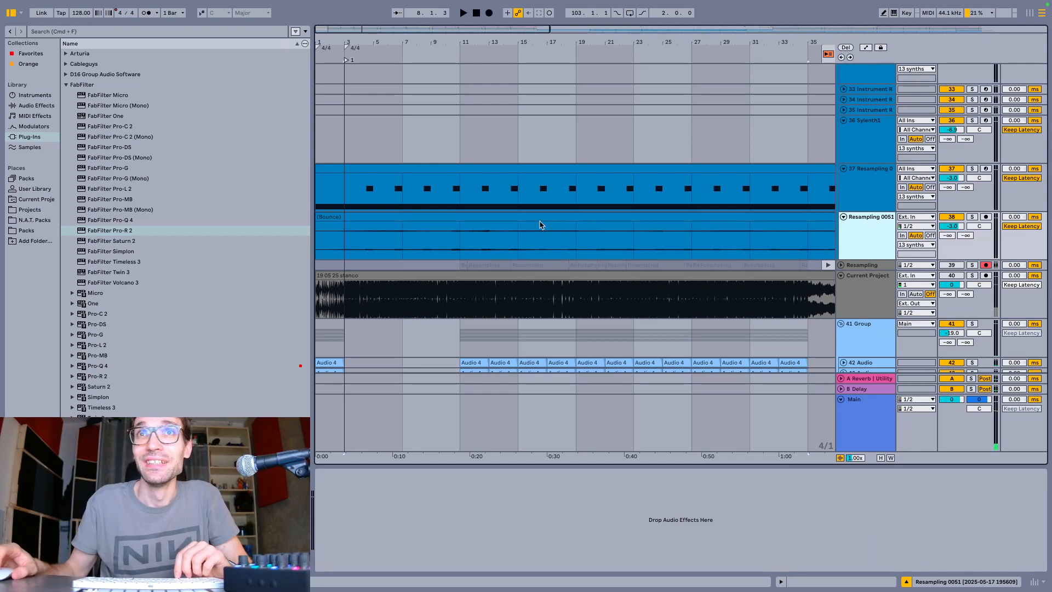
Split the bounced audio clip on track 38 at bar 11 and delete everything after that point
left_click(363, 218)
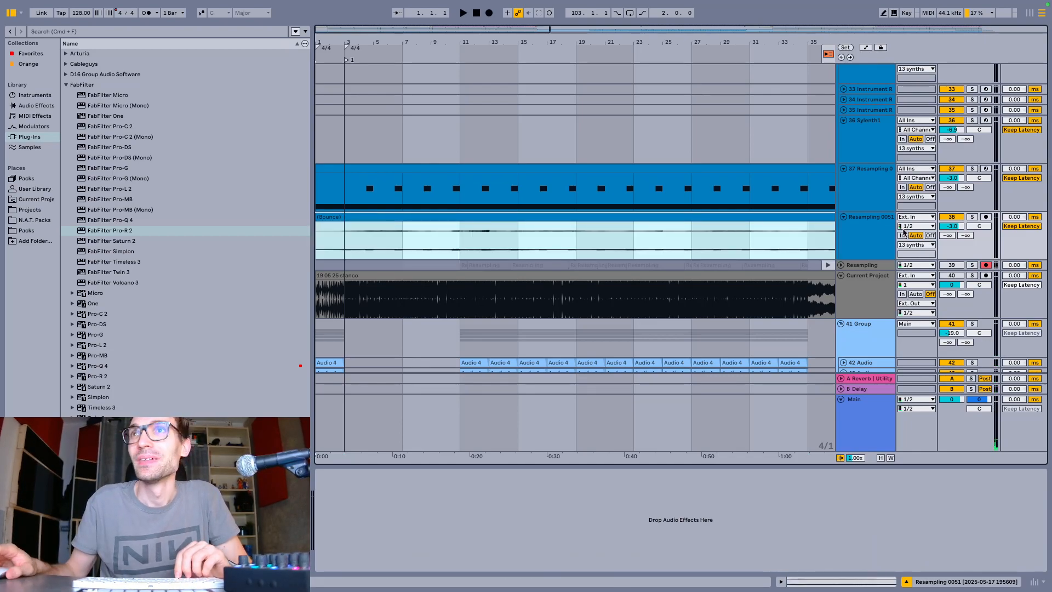
left_click(476, 241)
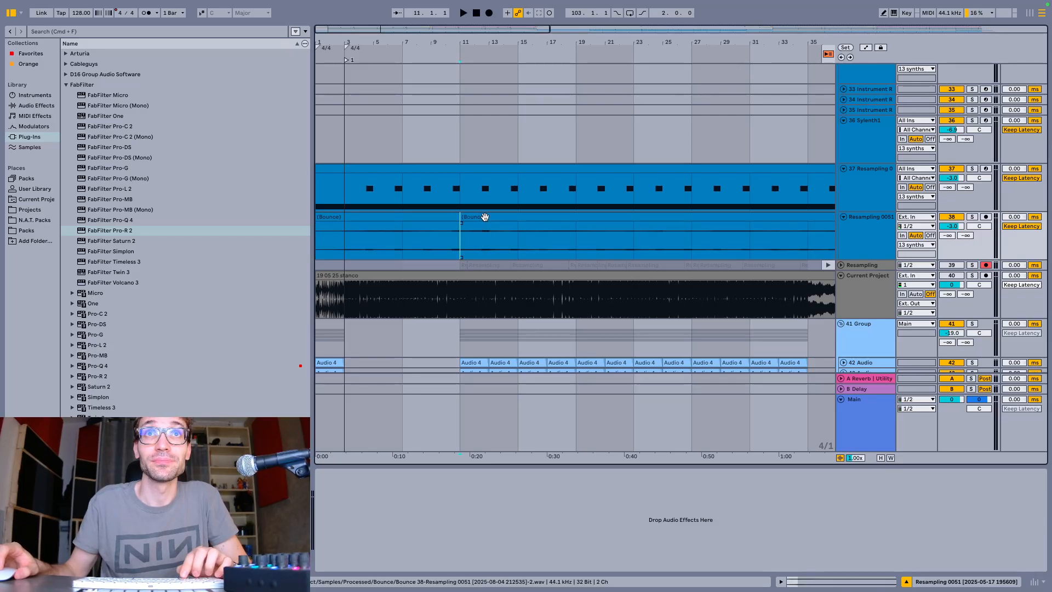
key("shift+End")
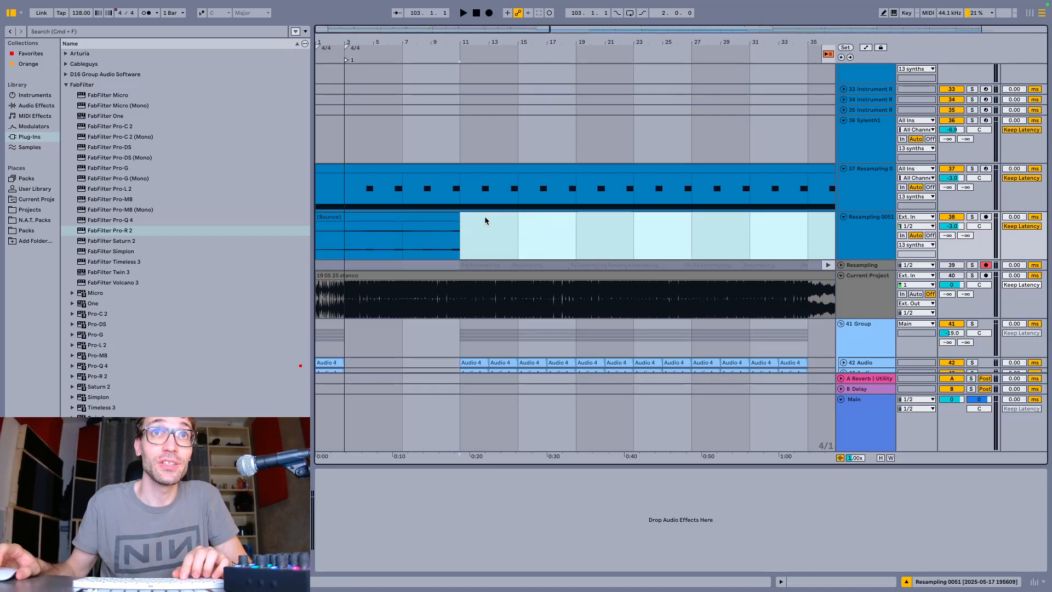
Play the arrangement with the shortened bounced clip on track 38
left_click(412, 217)
key("space")
scroll(337, 236, "up", 5)
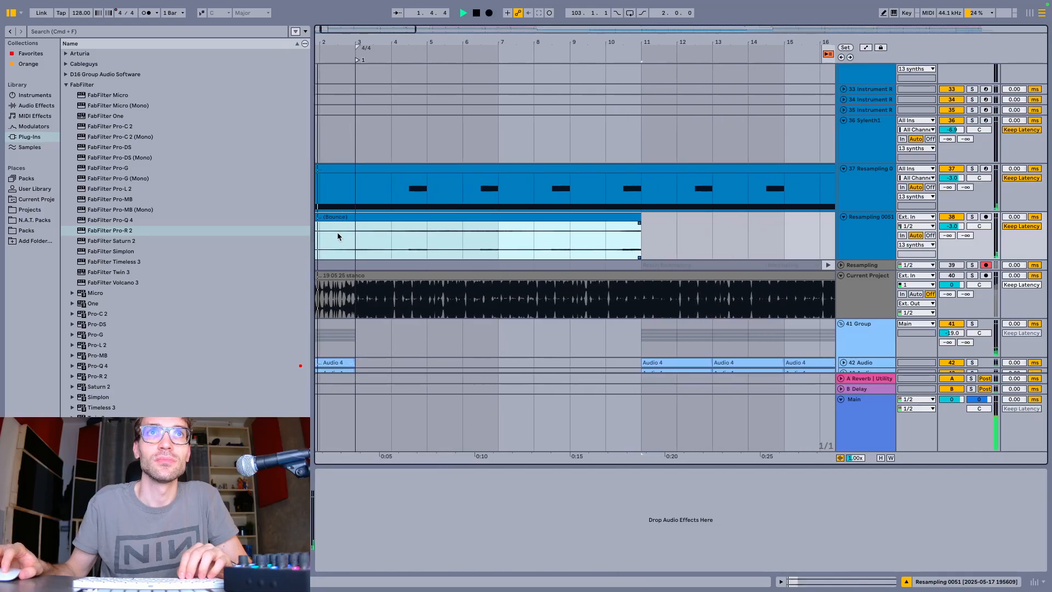
scroll(337, 236, "up", 1)
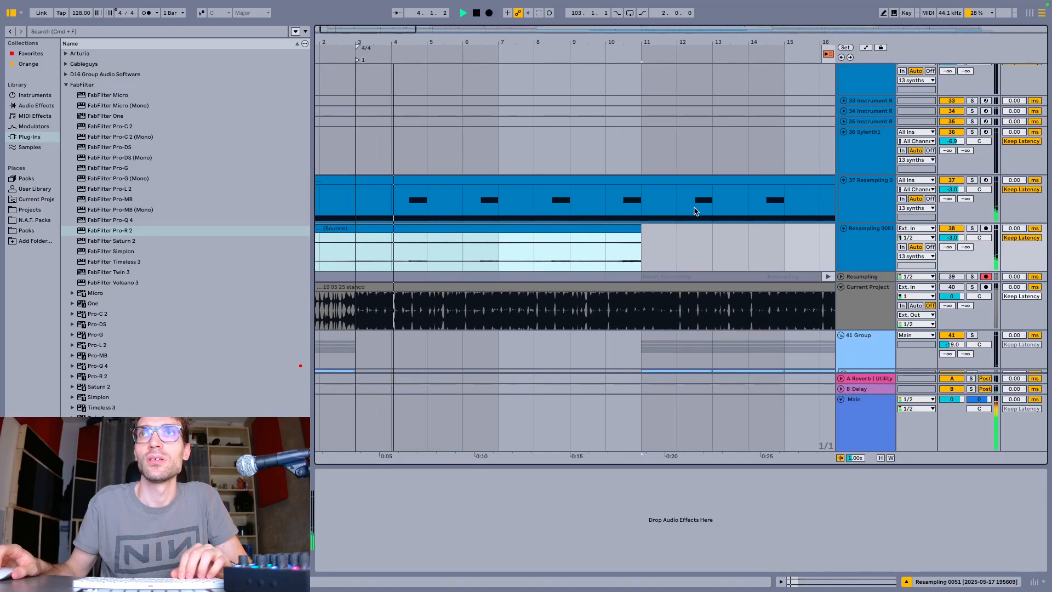
key("space")
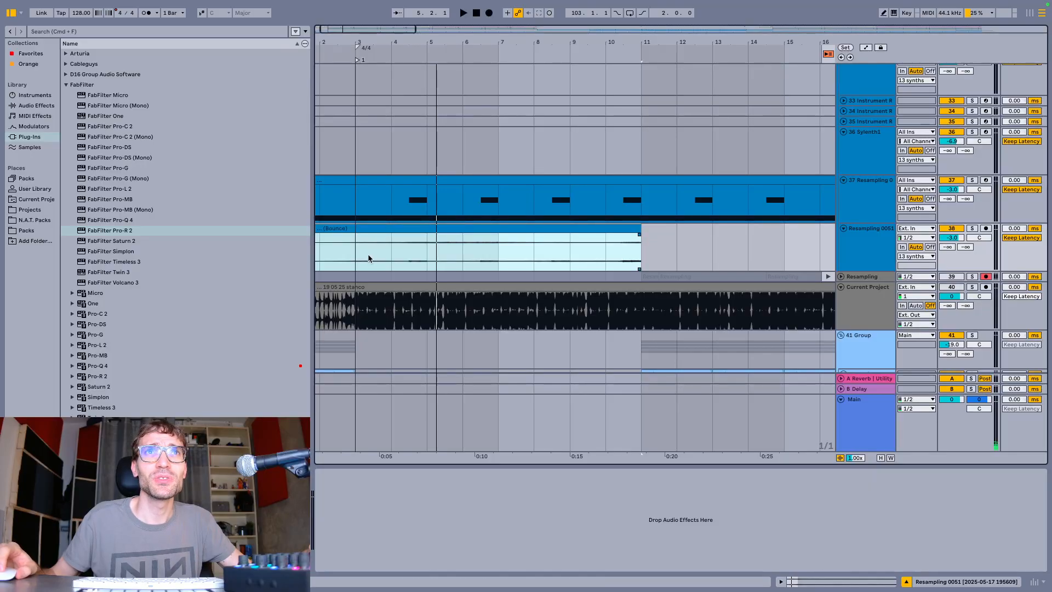
Enlarge the waveform display around bars 3 to 7 of the bounced clip, then solo track 38 and play it
left_click_drag(355, 258, 512, 253)
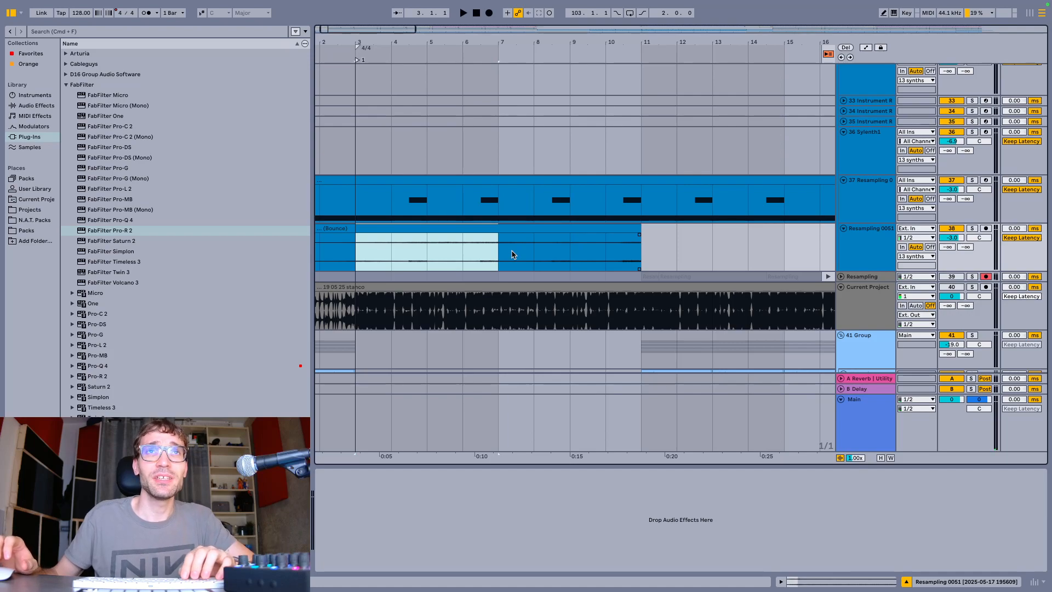
left_click_drag(855, 457, 855, 419)
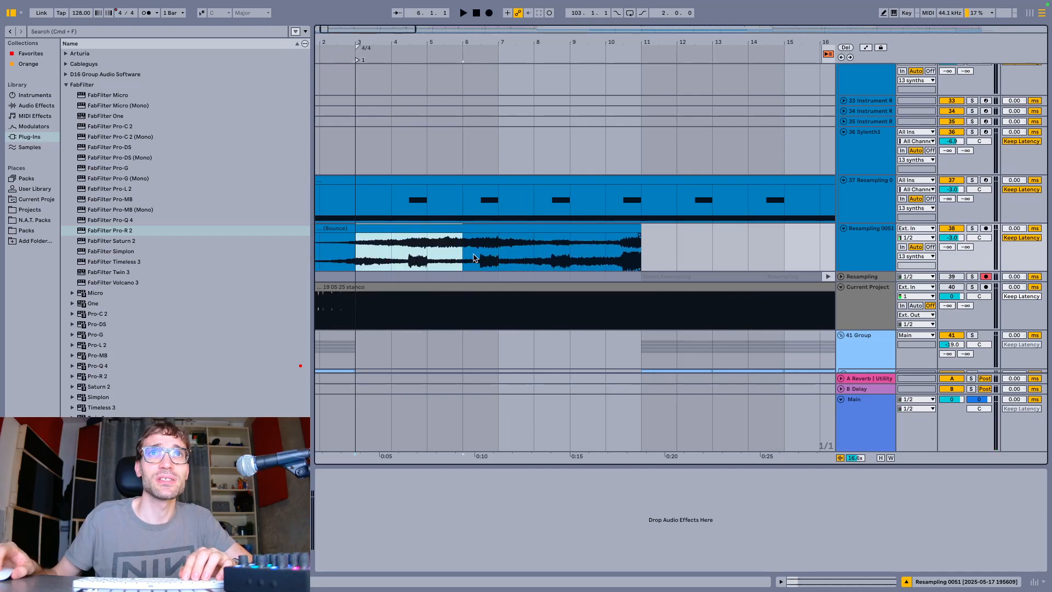
key("s")
key("space")
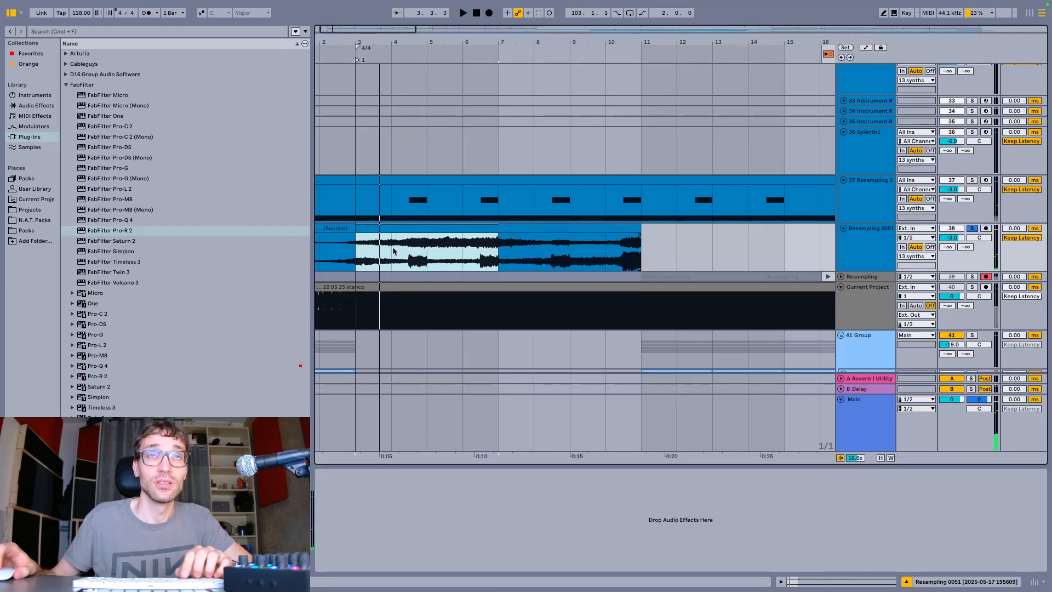
Separate bars 3 to 7 of the bounced clip into its own clip and transpose it up 12 semitones
left_click(389, 231)
left_click_drag(360, 247, 497, 258)
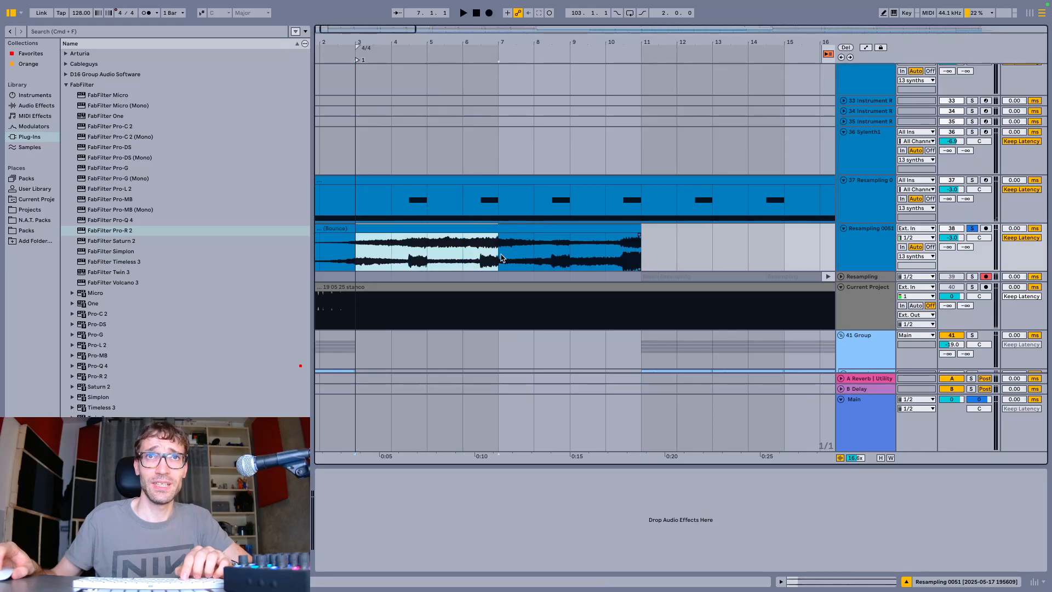
double_click(438, 228)
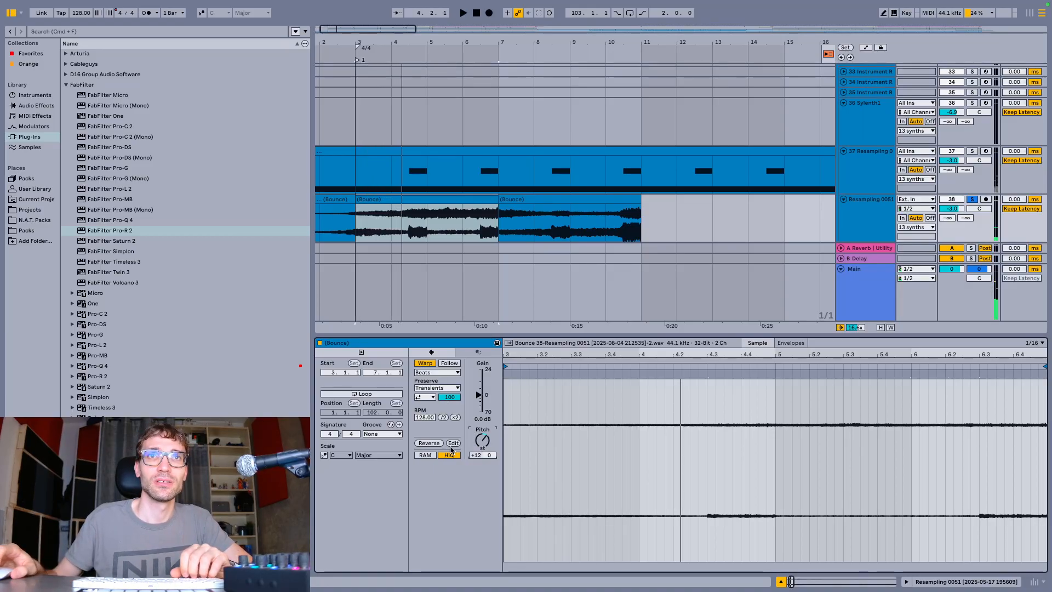
Double the separated clip's BPM to 256, extend the clip to bar 11 and play it
left_click(455, 418)
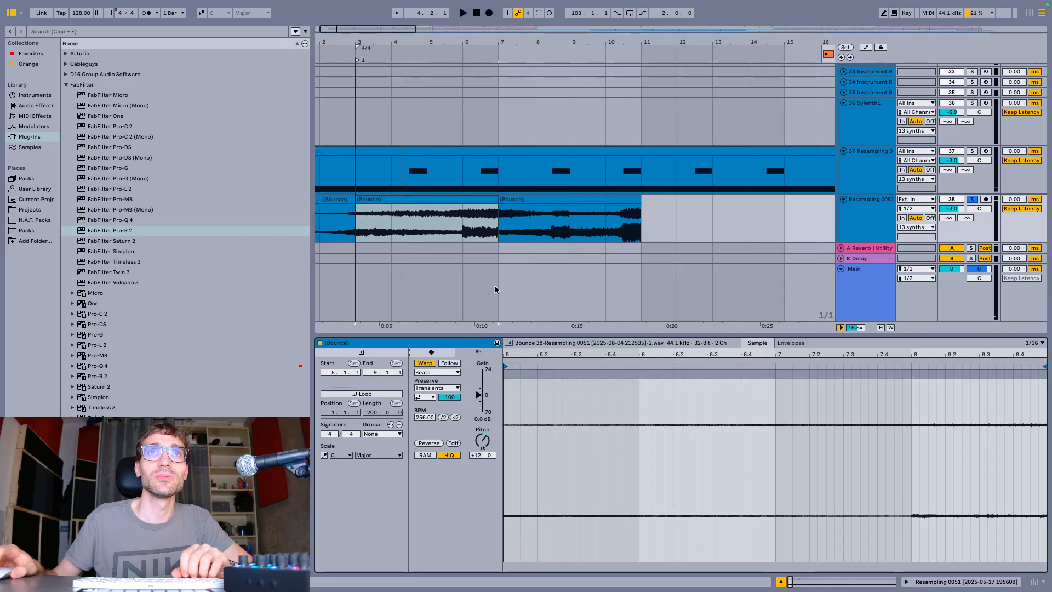
left_click_drag(498, 199, 641, 199)
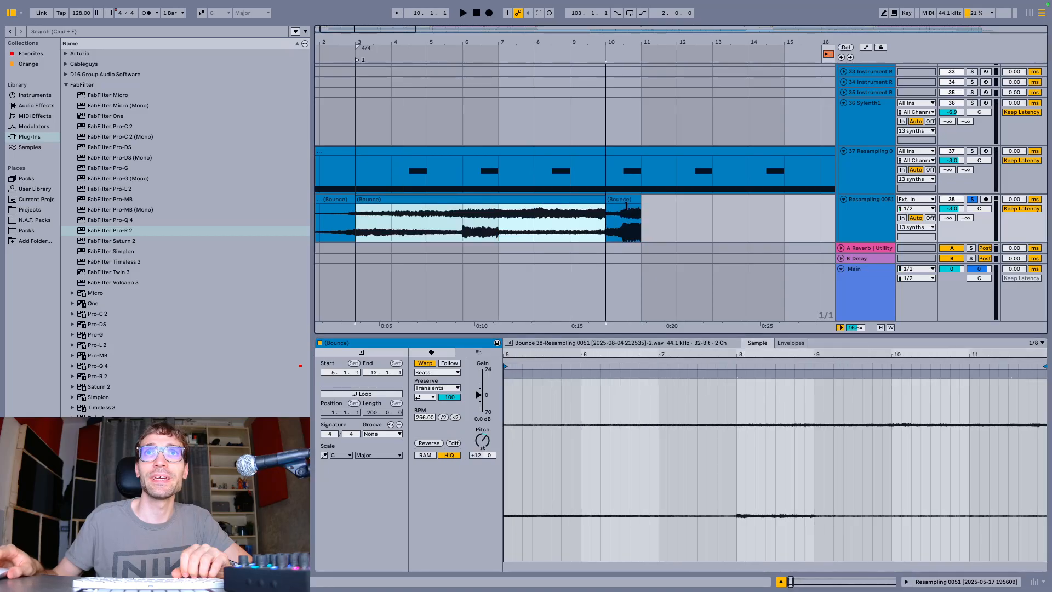
key("space")
key("space")
Double the clip's BPM to 512, lower its transient envelope to 0 and play the result
left_click(455, 418)
key("space")
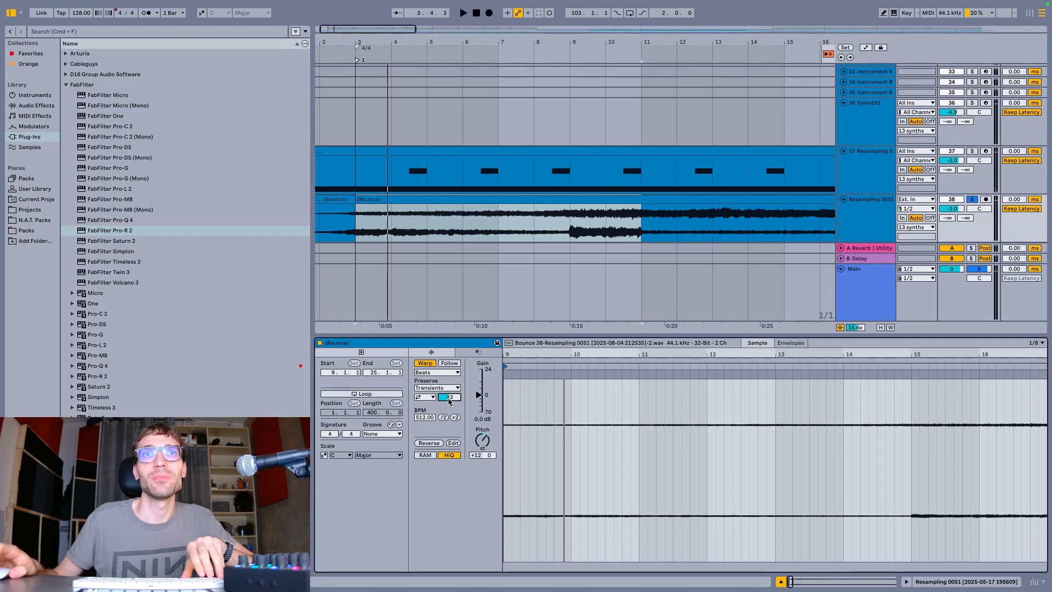
key("space")
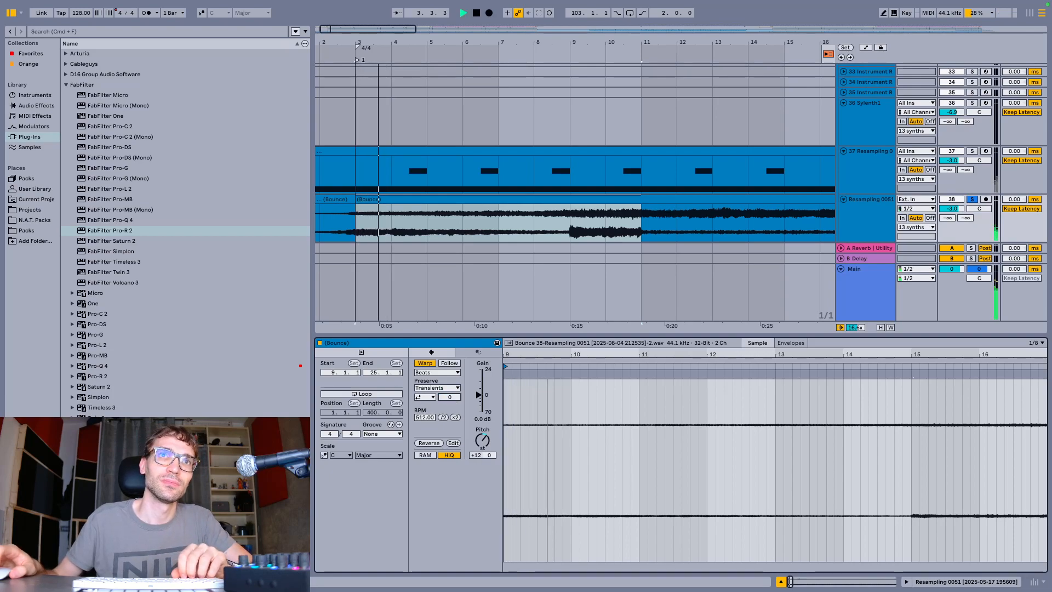
key("space")
Try the transient loop mode at Loop Forward and then Off, playing the clip to compare
left_click(432, 397)
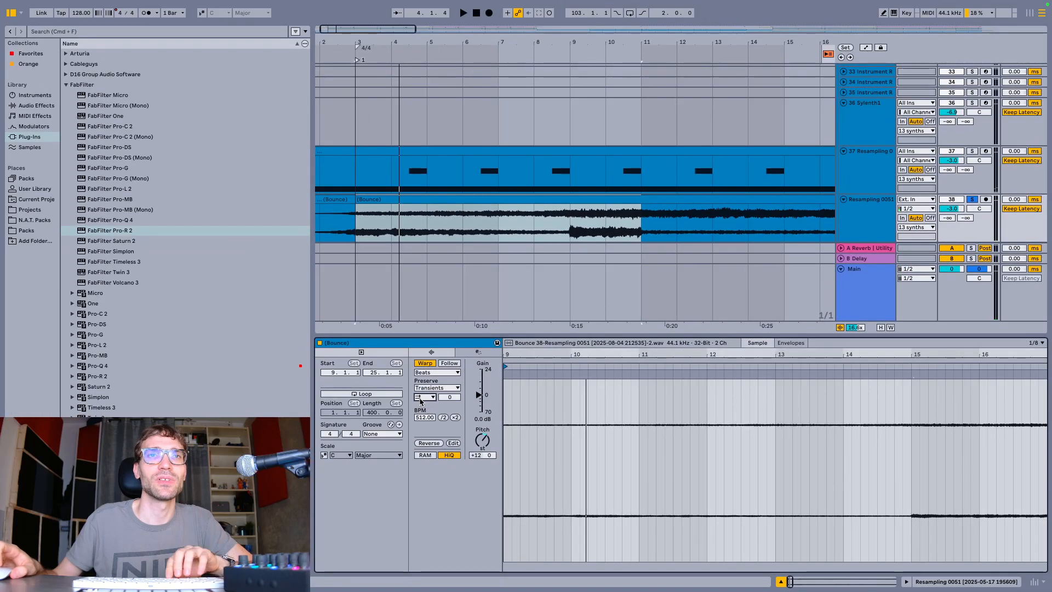
key("space")
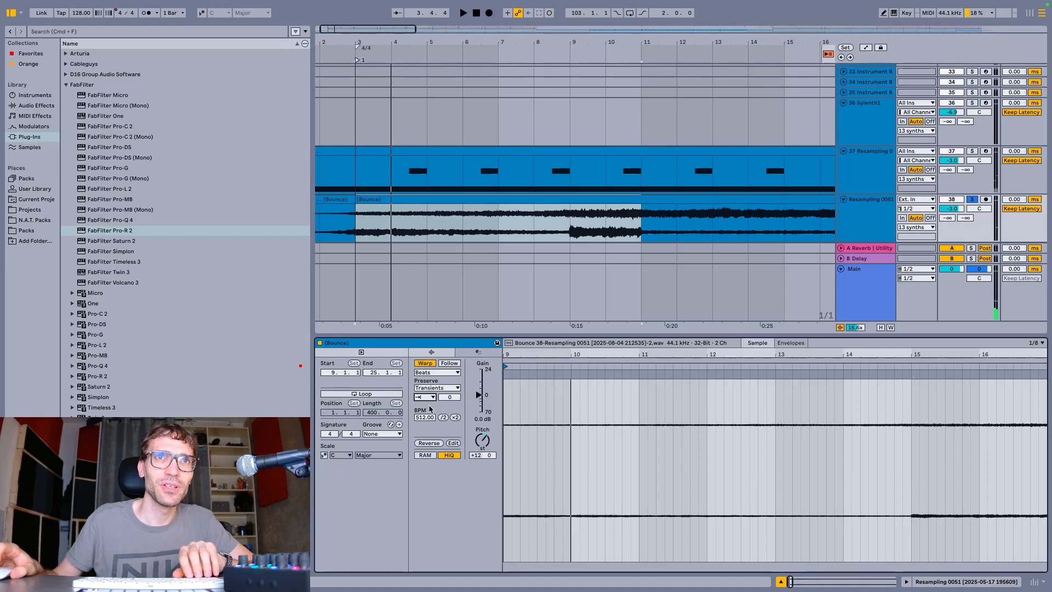
key("space")
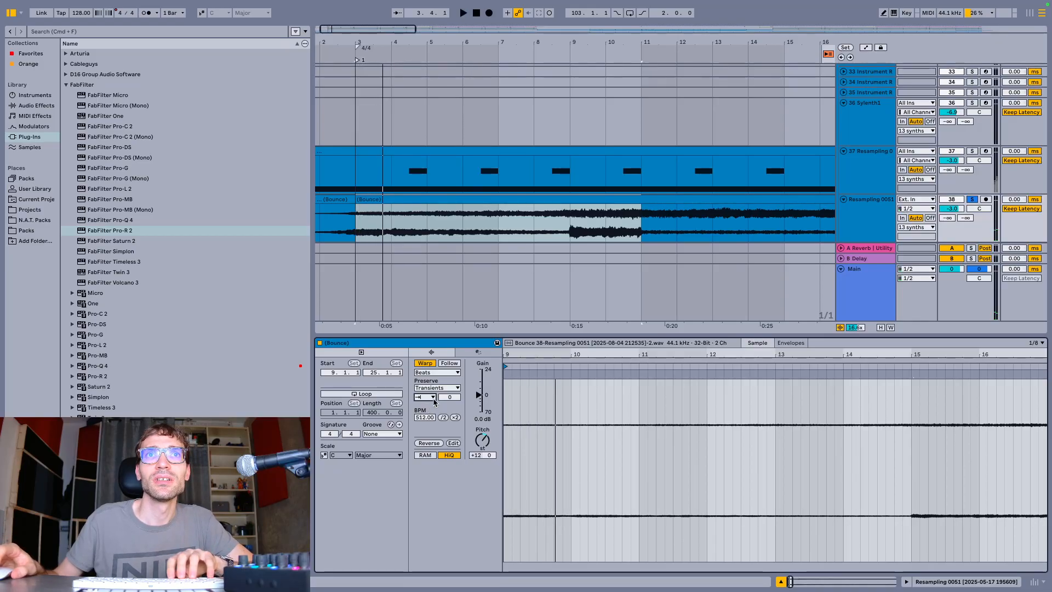
Raise the clip's transient envelope to 92 and replay it
left_click_drag(449, 397, 449, 382)
key("space")
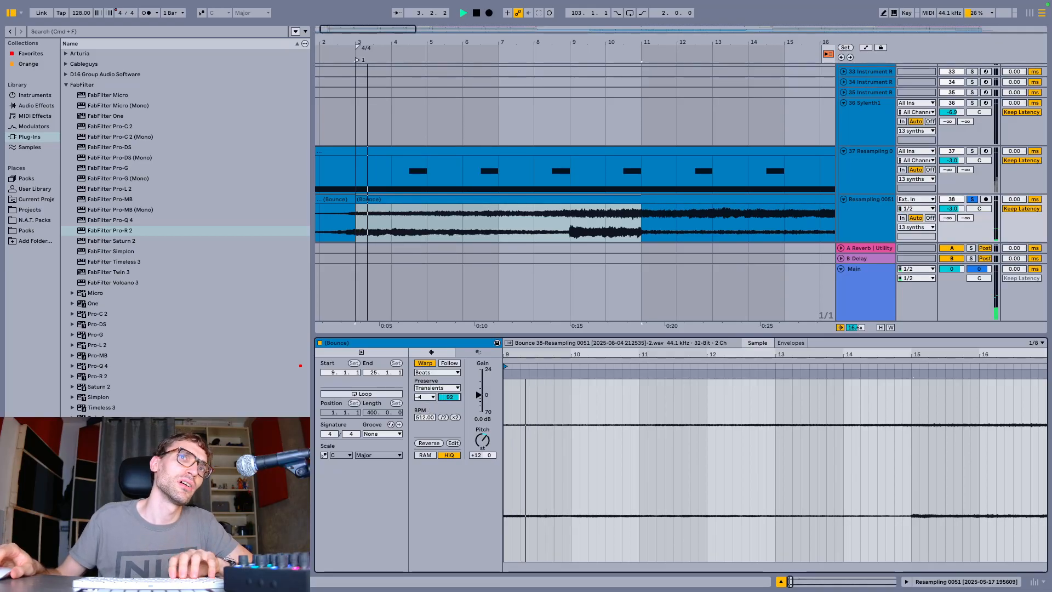
key("space")
key("space")
Set the transient loop mode to Loop Forward with a transient envelope of 8 and play the clip
left_click(432, 397)
left_click(433, 405)
left_click_drag(449, 396, 451, 406)
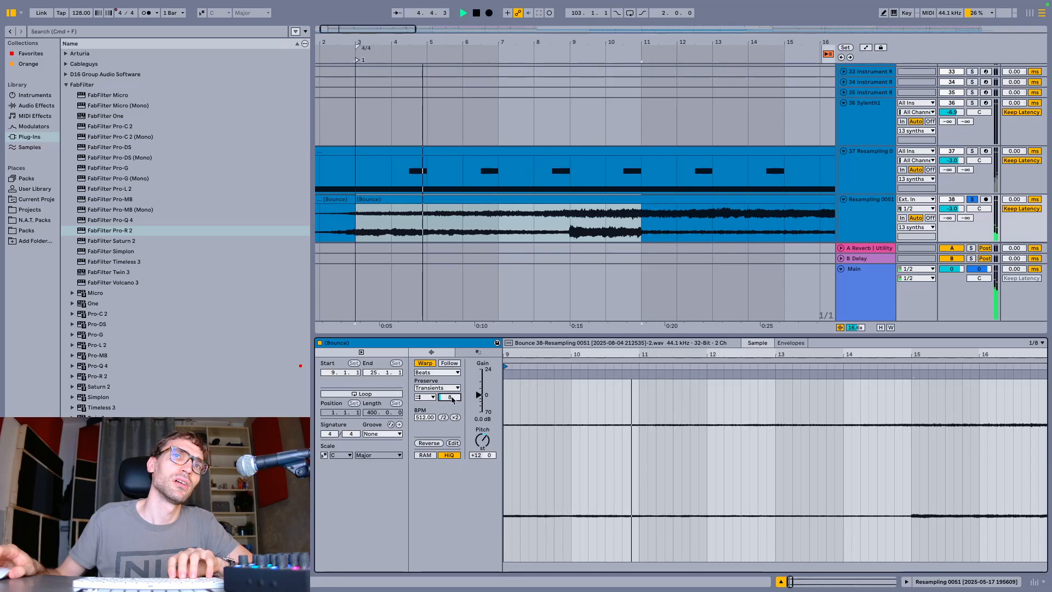
key("space")
key("space")
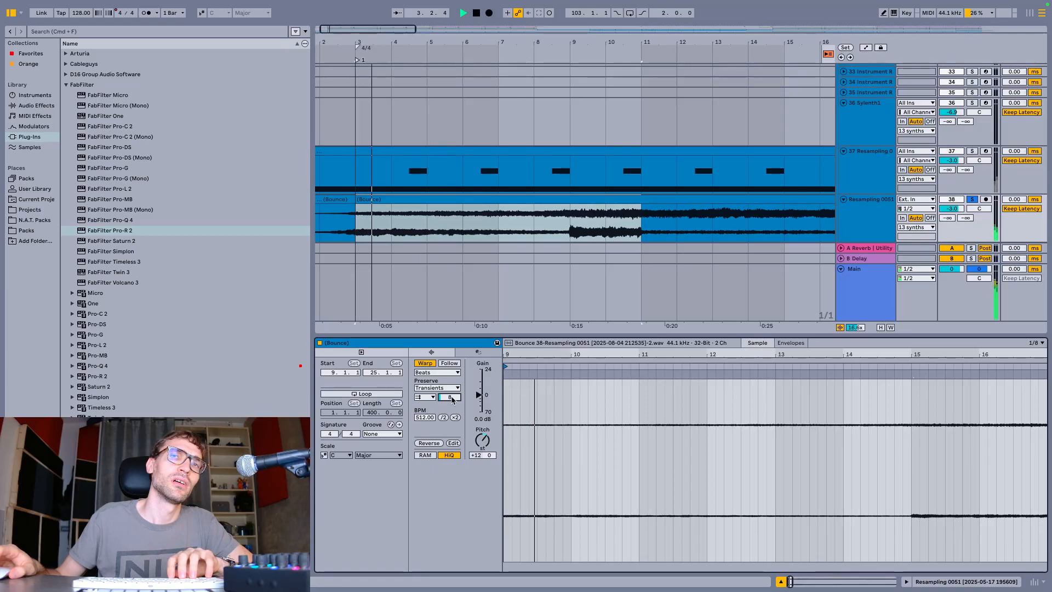
key("space")
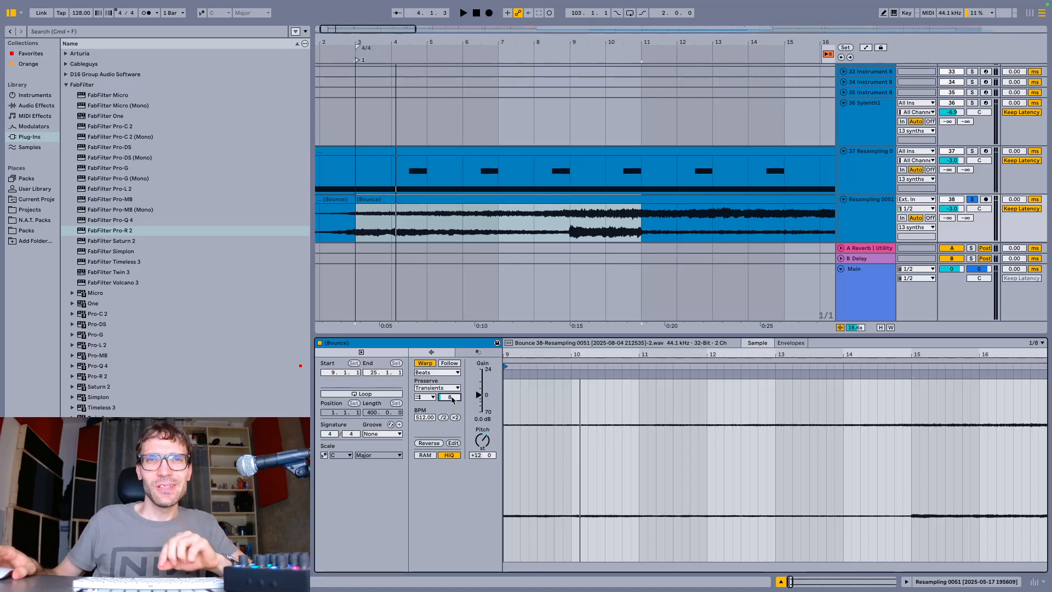
Replay the clip and try doubling its BPM beyond 512
key("space")
key("space")
left_click(455, 417)
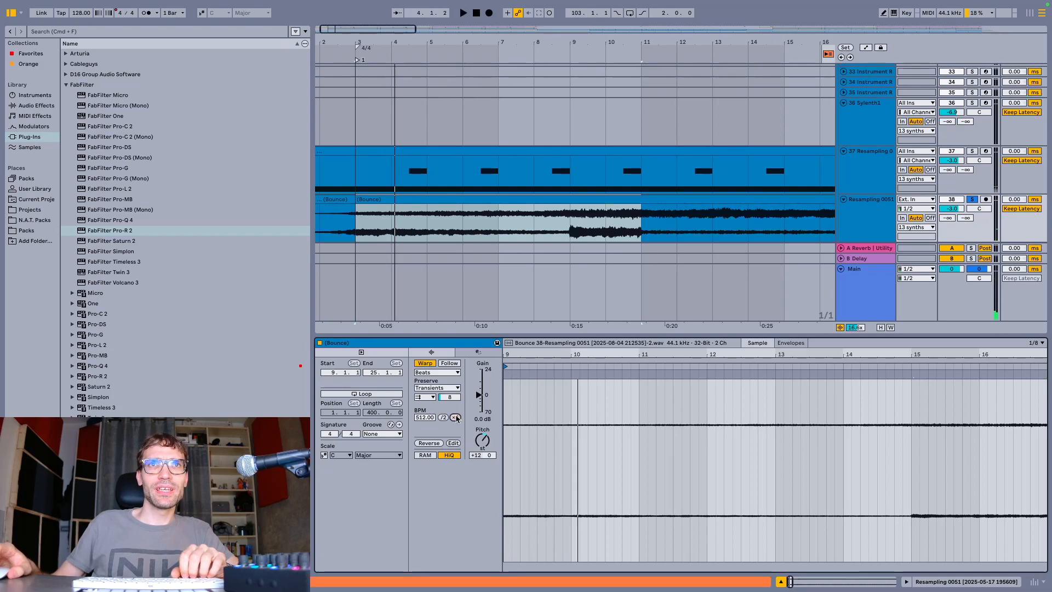
key("space")
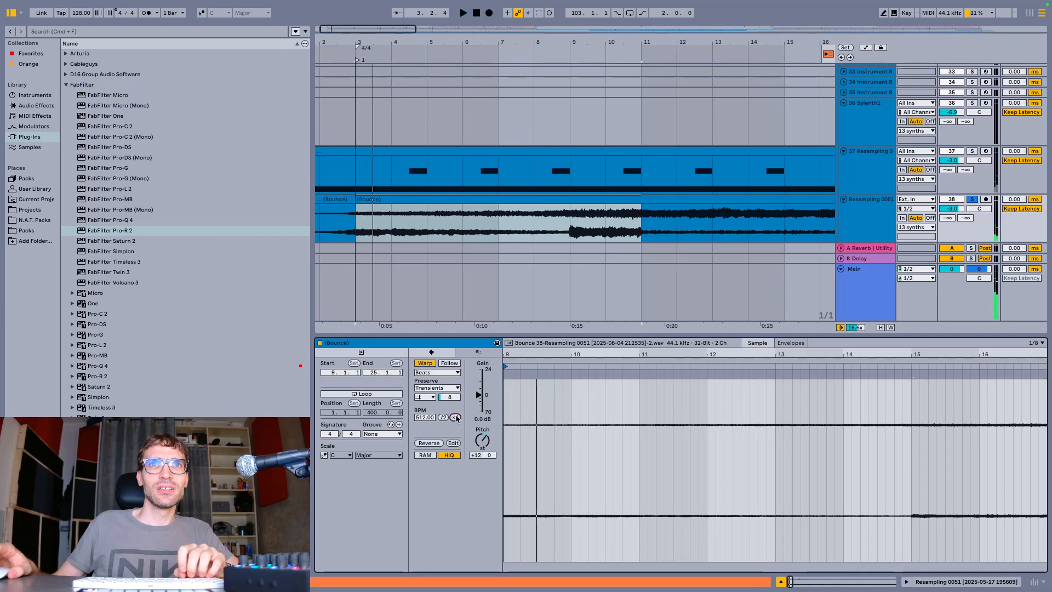
Try the Loop Back-and-Forth transient mode with the transient envelope at 5 and then 23
left_click_drag(451, 399, 452, 412)
left_click(432, 398)
left_click(431, 422)
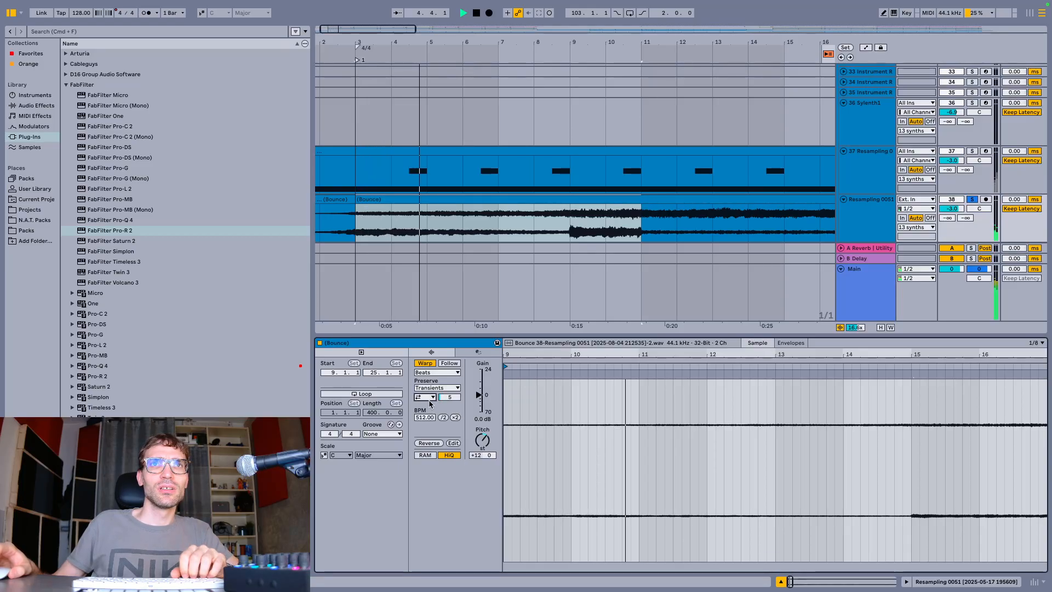
type("9")
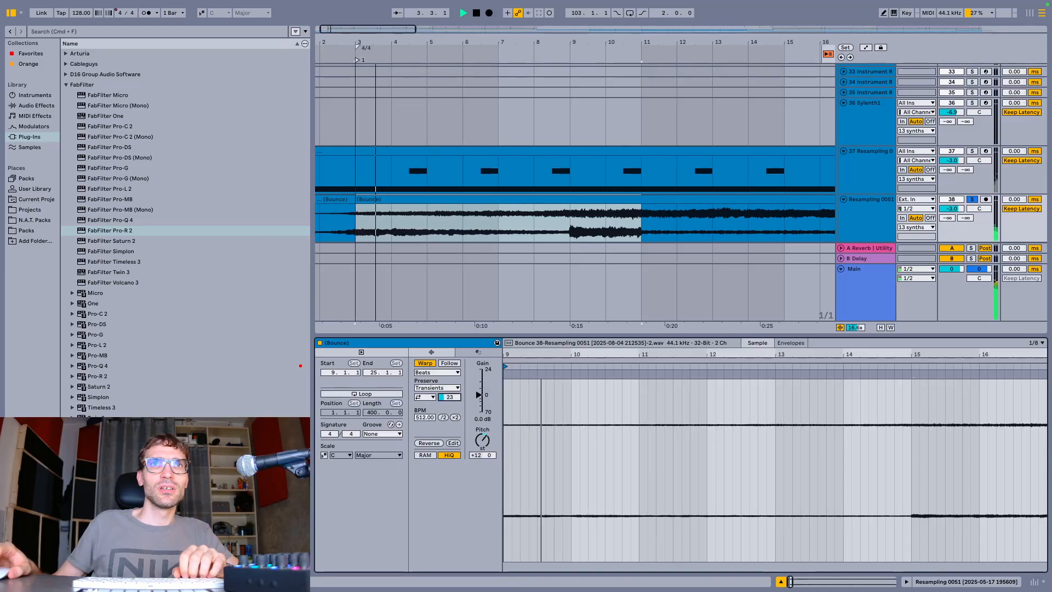
Turn the transient loop mode Off, raise the transient envelope and replay the clip repeatedly
left_click(431, 398)
left_click(431, 407)
key("space")
key("space")
left_click_drag(449, 397, 449, 351)
key("space")
key("space")
key("space")
key("space")
key("space")
key("space")
key("space")
key("space")
key("space")
key("space")
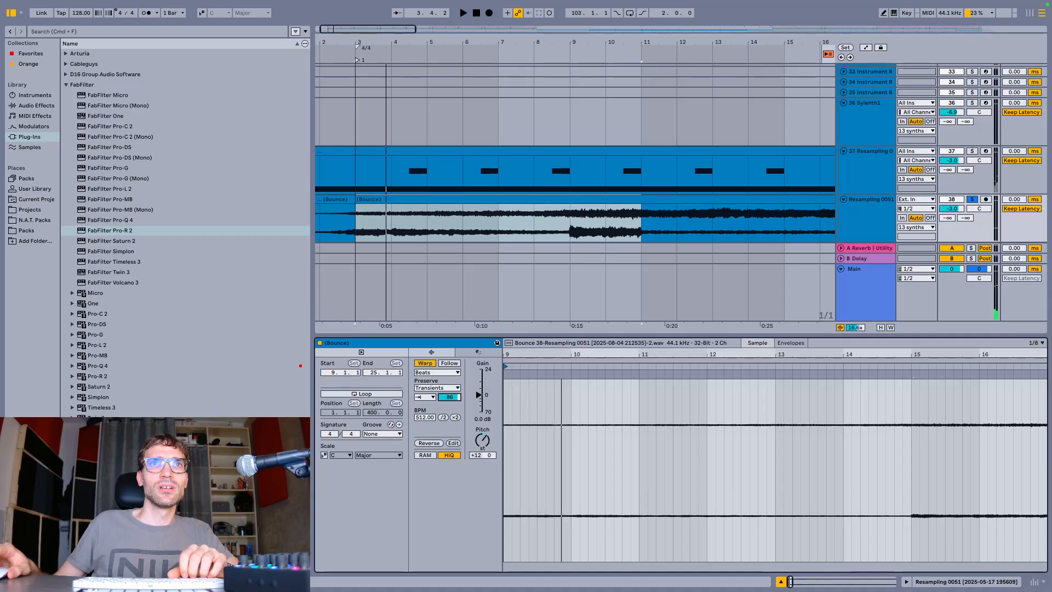
Set the clip's transient envelope to 100 and replay the clip from bar 3
key("space")
key("space")
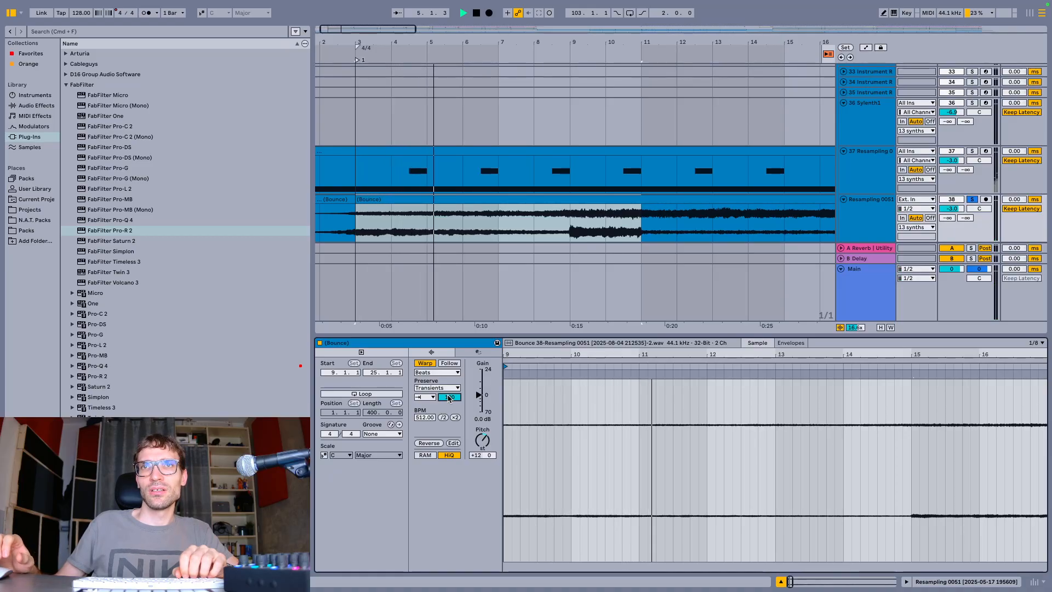
key("space")
key("space")
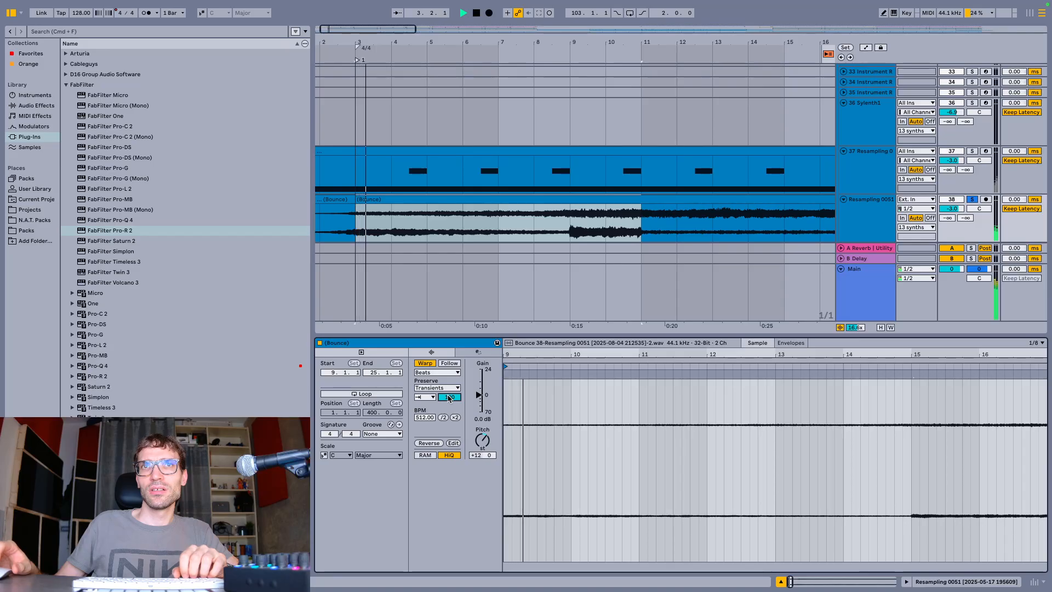
key("space")
Loop the clip's first two beats from position 9.1.1 and play the looped section
left_click_drag(534, 397, 506, 405)
key("super+l")
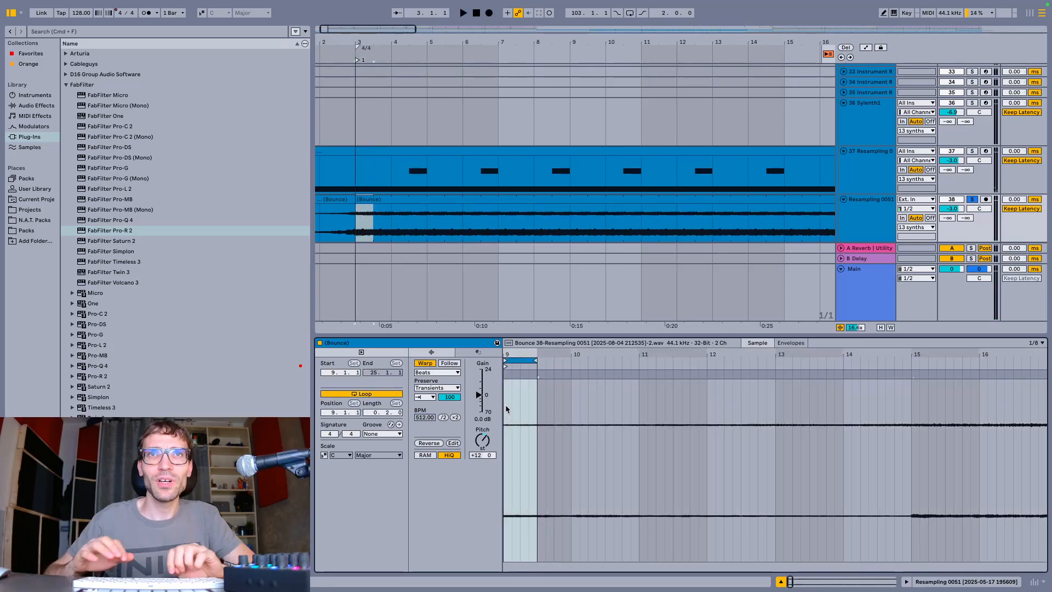
key("space")
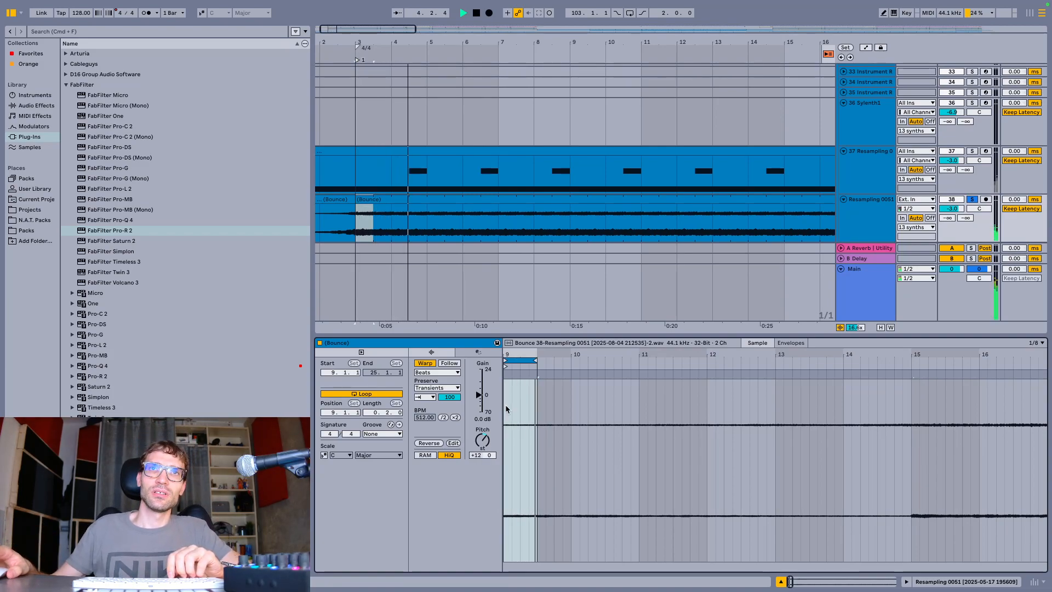
Set the looped clip's pitch to +24 semitones and play it again
key("space")
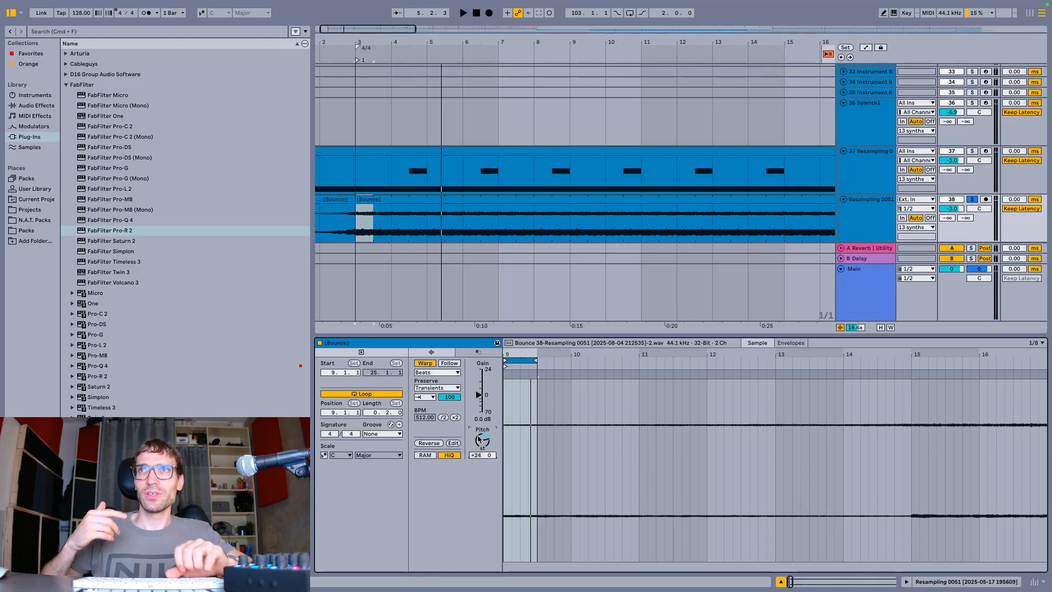
key("space")
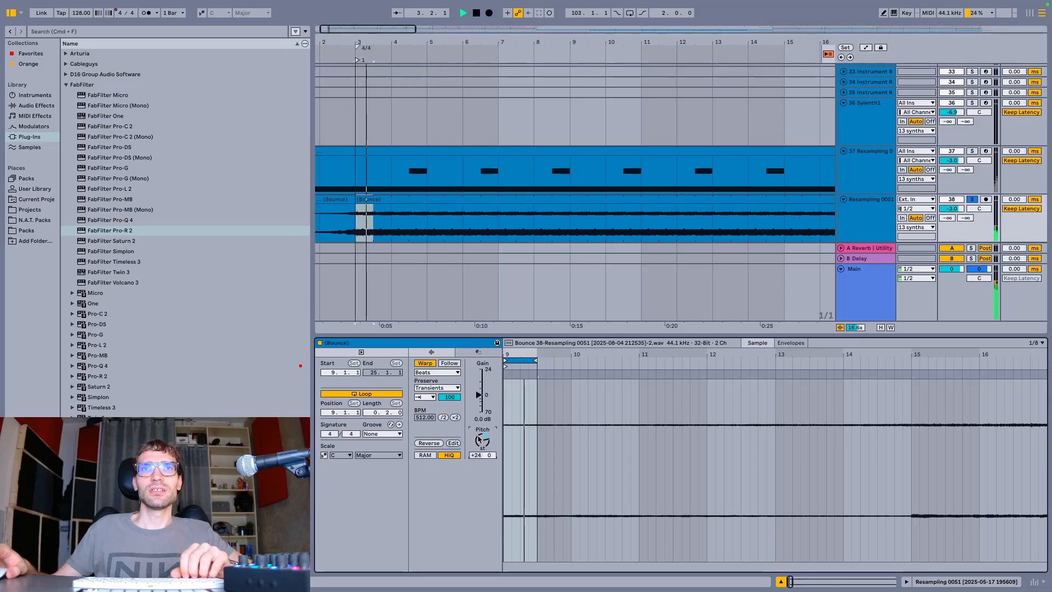
Lower the looped clip's pitch to +12 semitones, add a Grain Delay effect to its track and play the result
key("space")
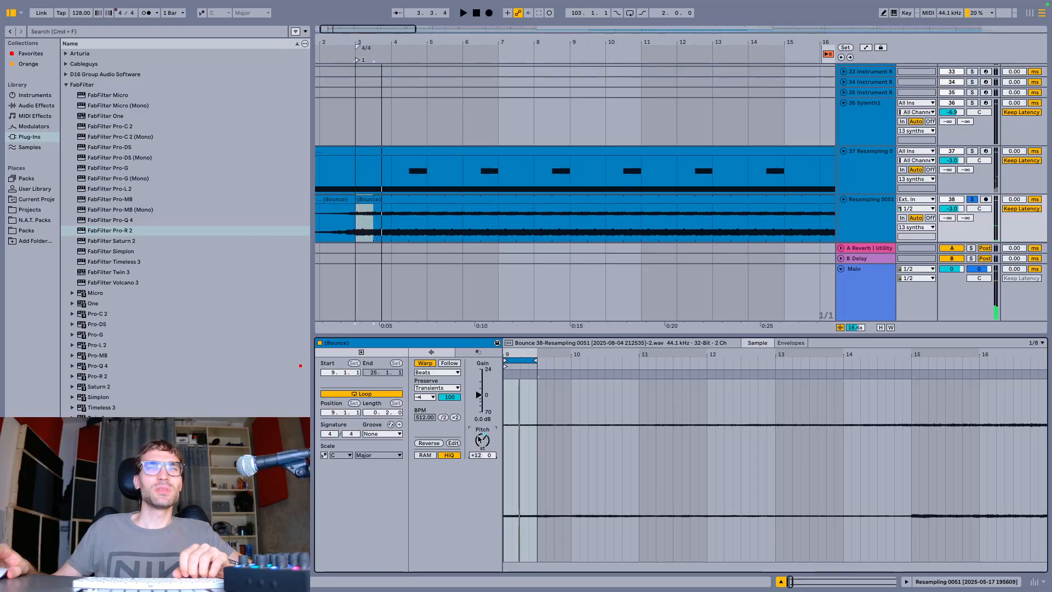
left_click(26, 106)
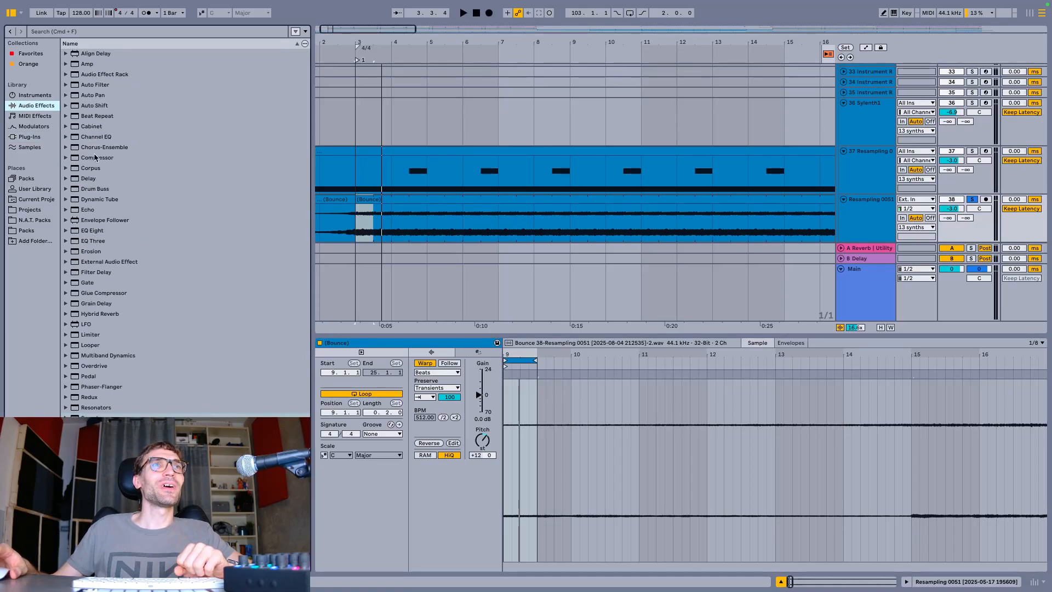
double_click(97, 305)
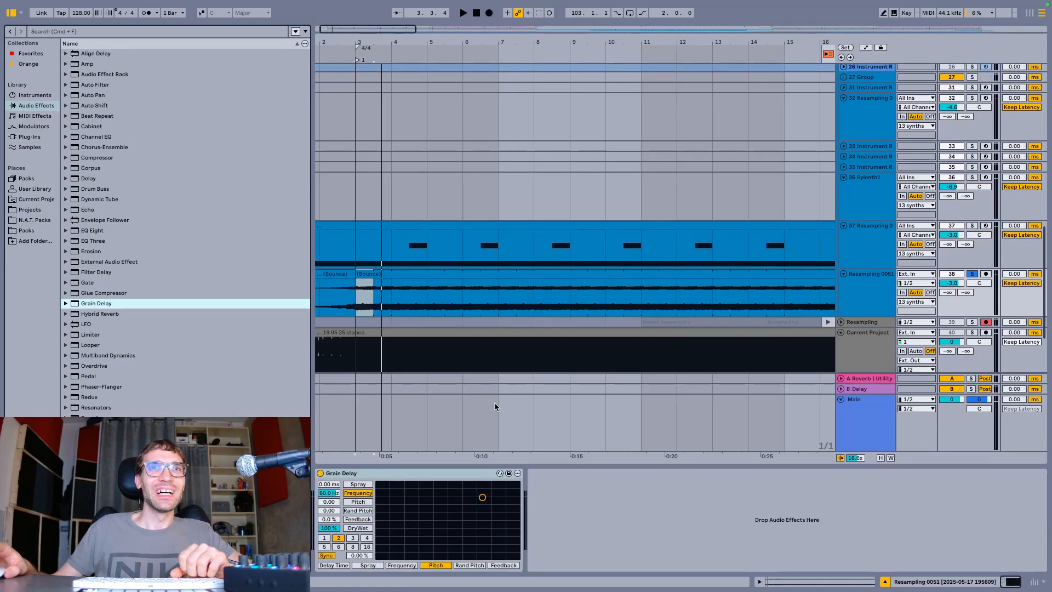
key("space")
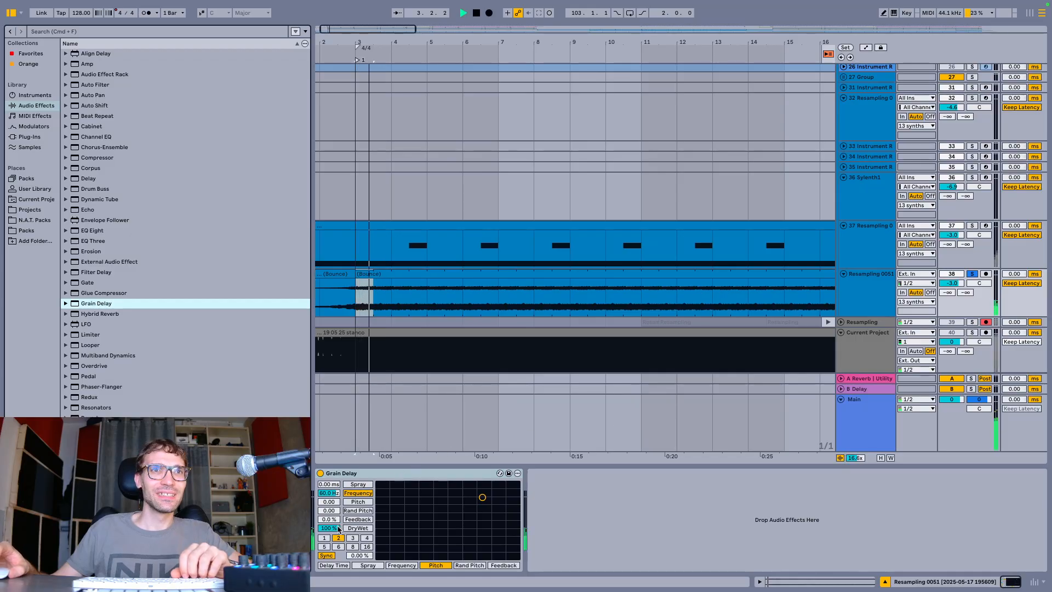
Switch Grain Delay to unsynced time, shorten the delay time, set Spray to about 16.1 ms and replay the section
left_click(327, 556)
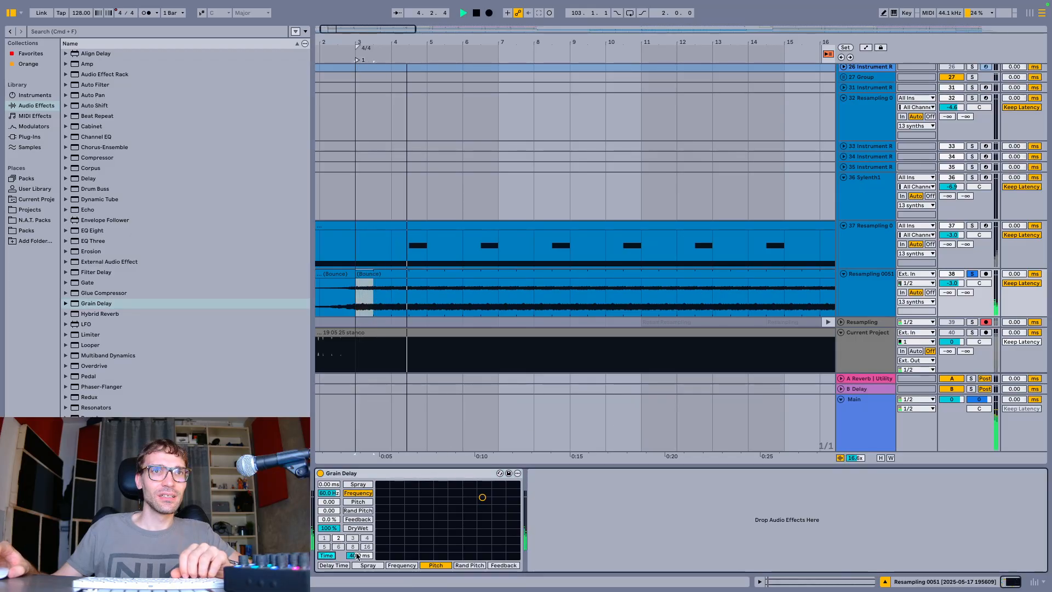
left_click_drag(359, 555, 360, 558)
left_click_drag(325, 485, 324, 450)
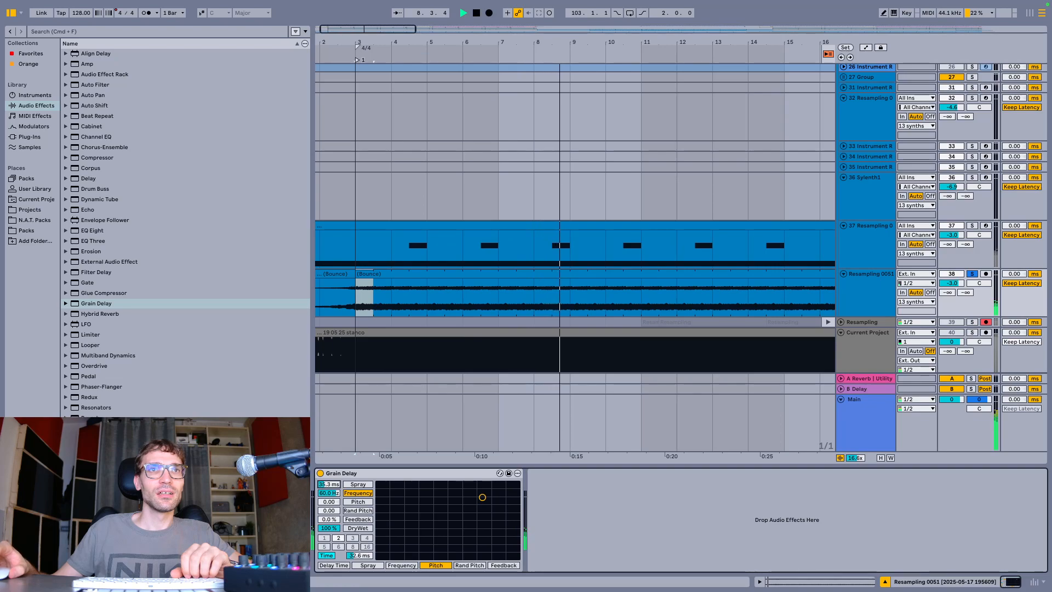
key("space")
key("space")
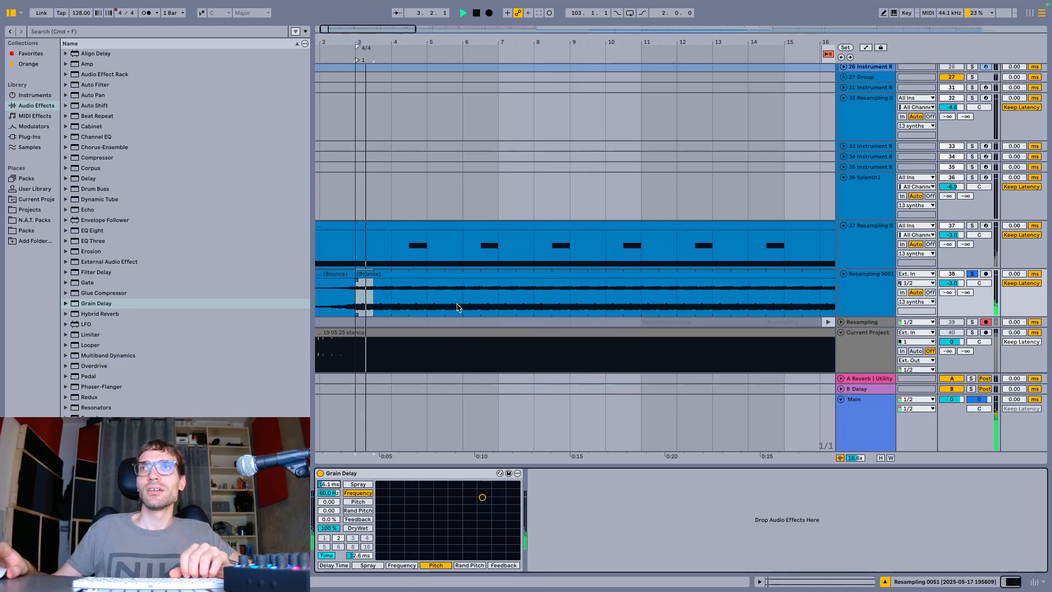
key("space")
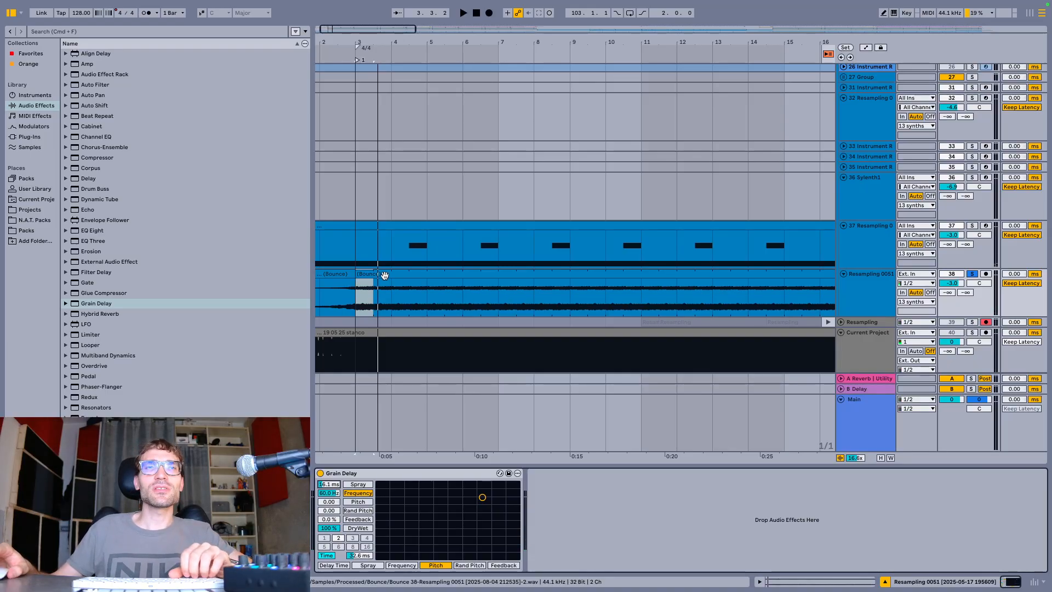
key("space")
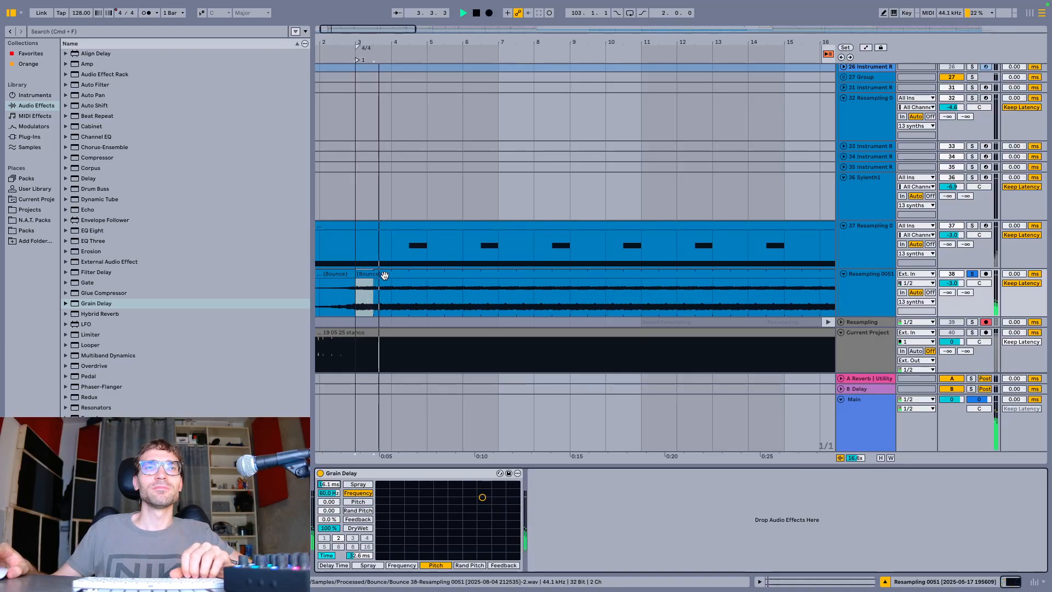
Try 1/16 for the bounced clip's Preserve setting, settle on 1/32, lower its transient envelope and change the transient loop mode
left_click(384, 274)
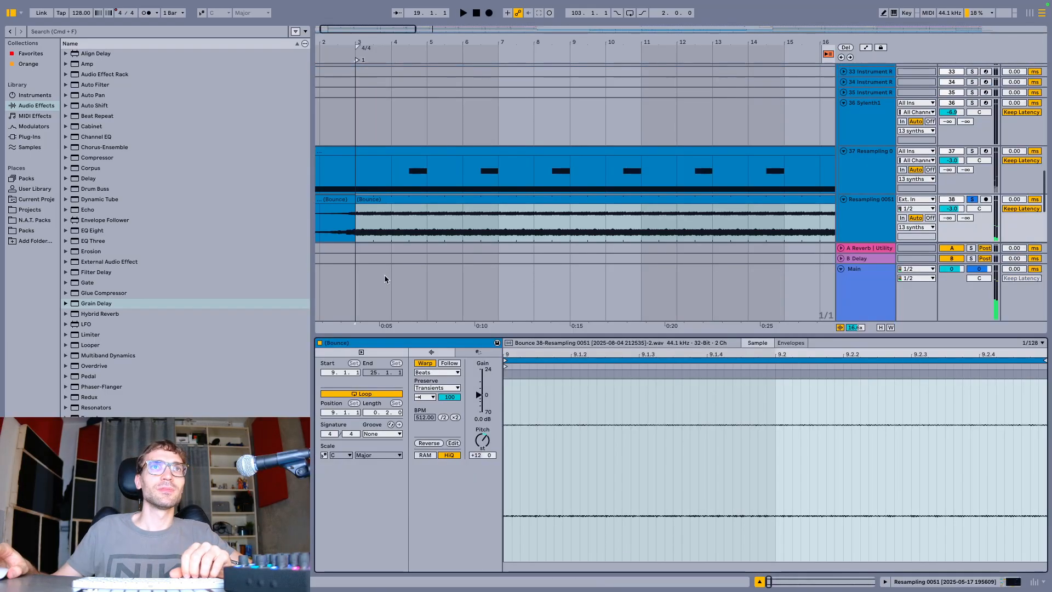
left_click(423, 389)
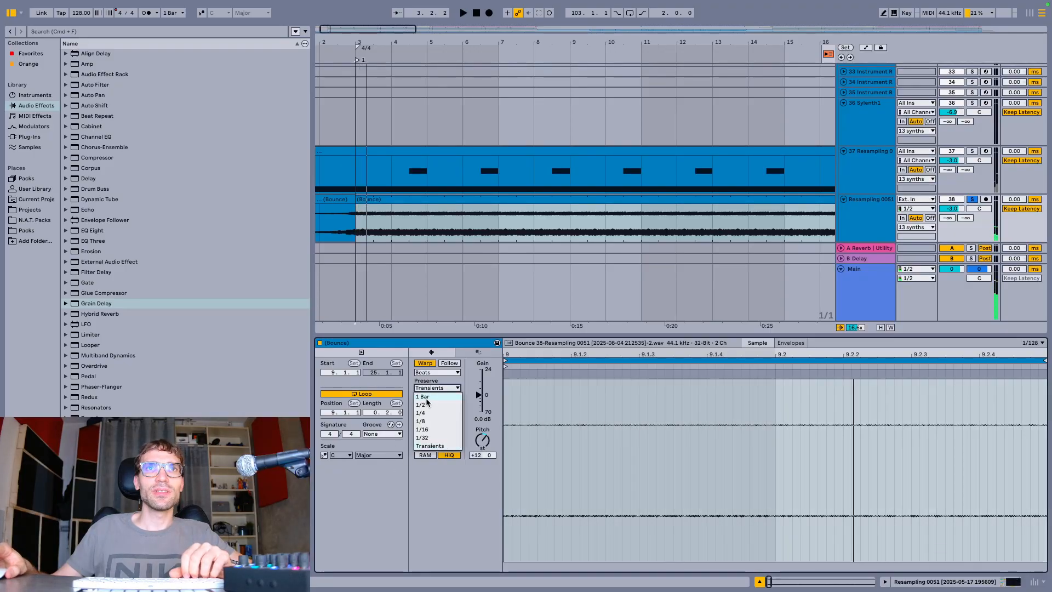
left_click(428, 429)
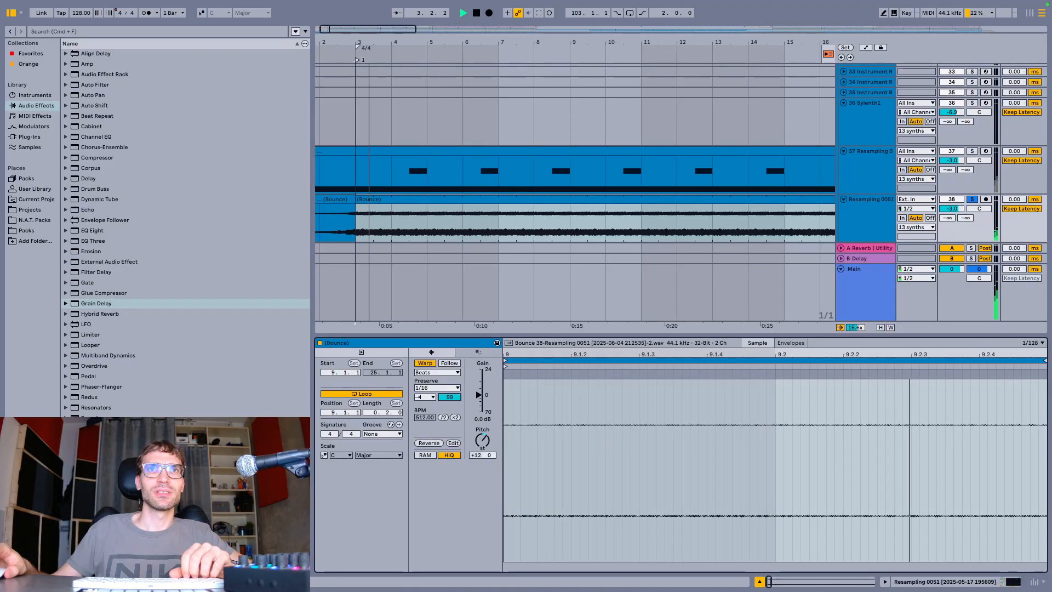
left_click(437, 387)
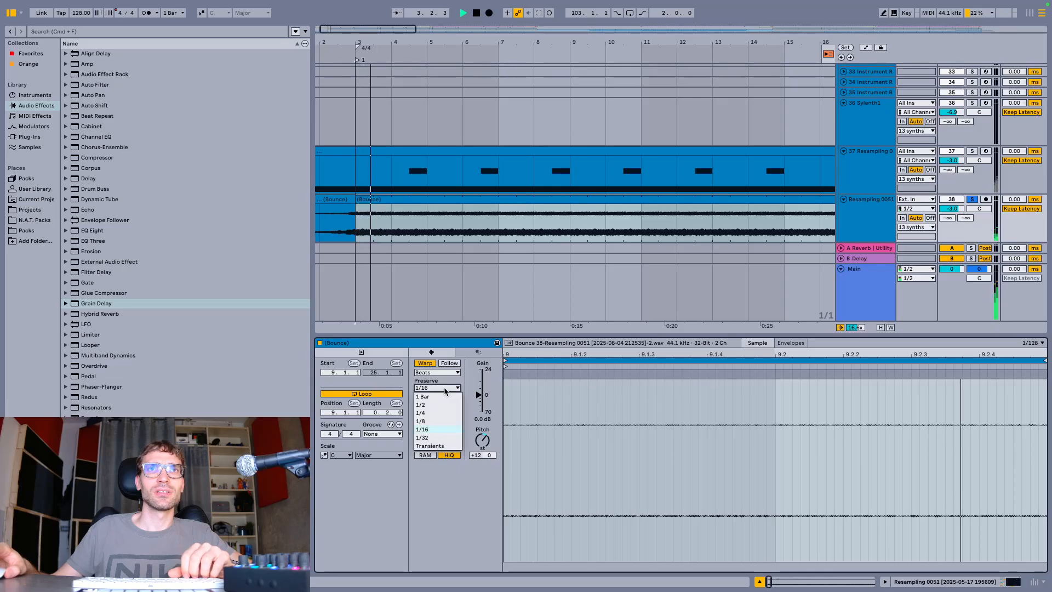
left_click(436, 437)
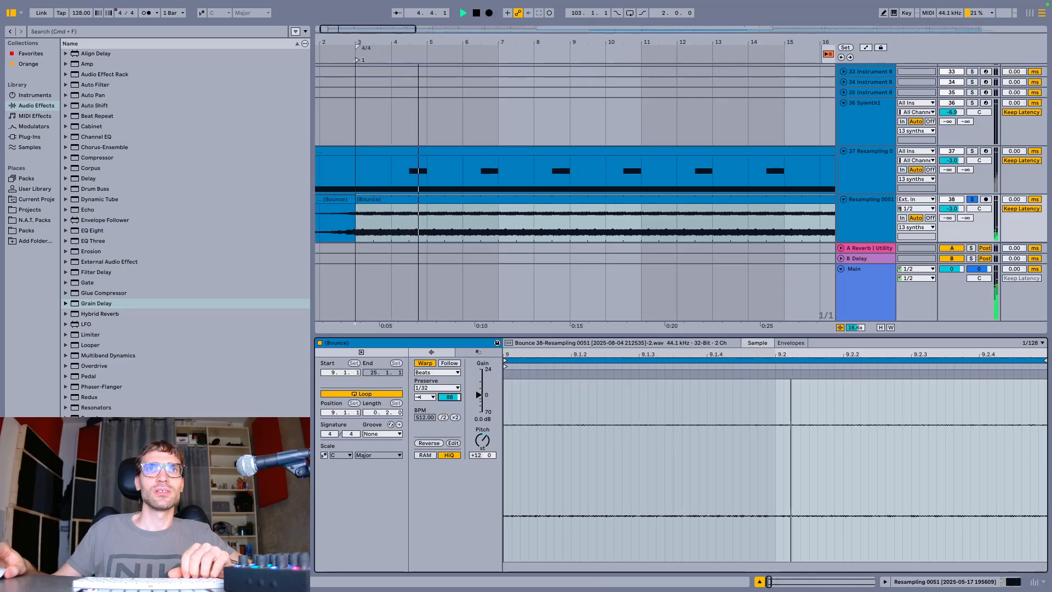
left_click(425, 397)
left_click(427, 420)
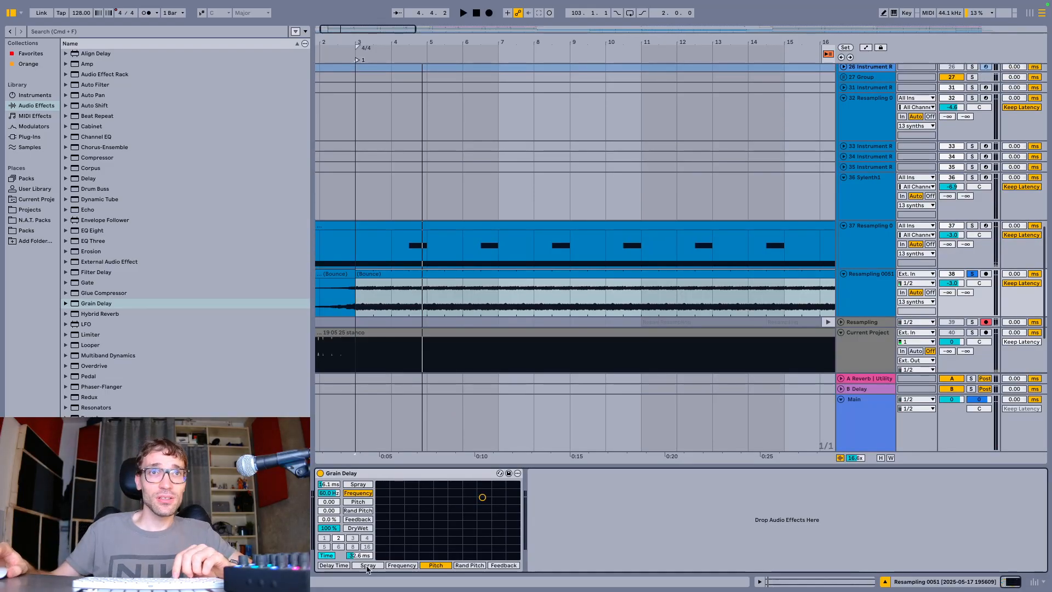
Set Grain Delay's Feedback to 68% and Spray to 176 ms, replaying the clip after each change
left_click_drag(335, 519, 334, 515)
key("space")
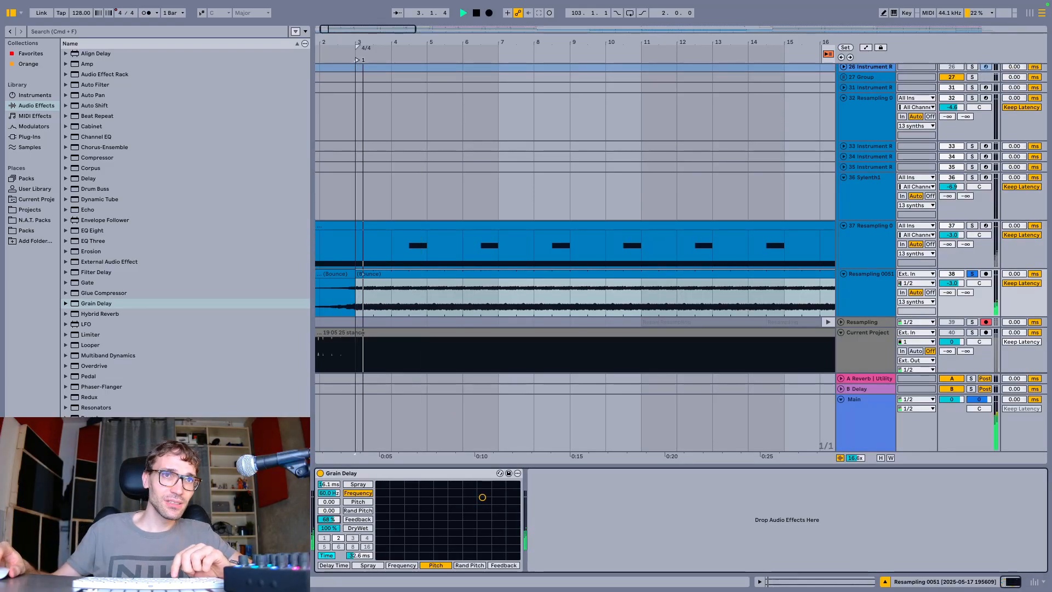
key("space")
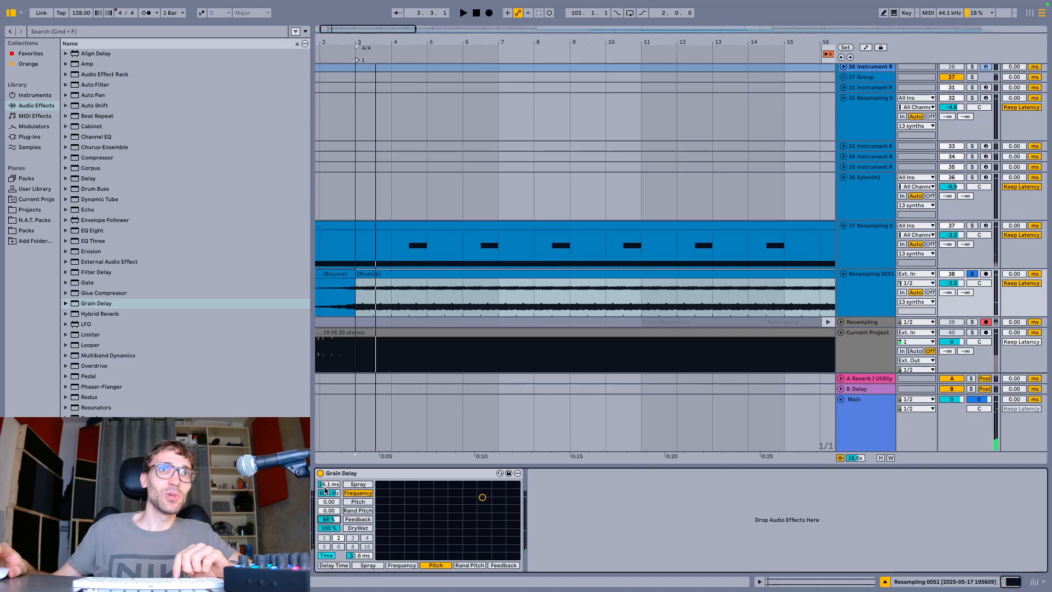
left_click_drag(330, 486, 330, 478)
key("space")
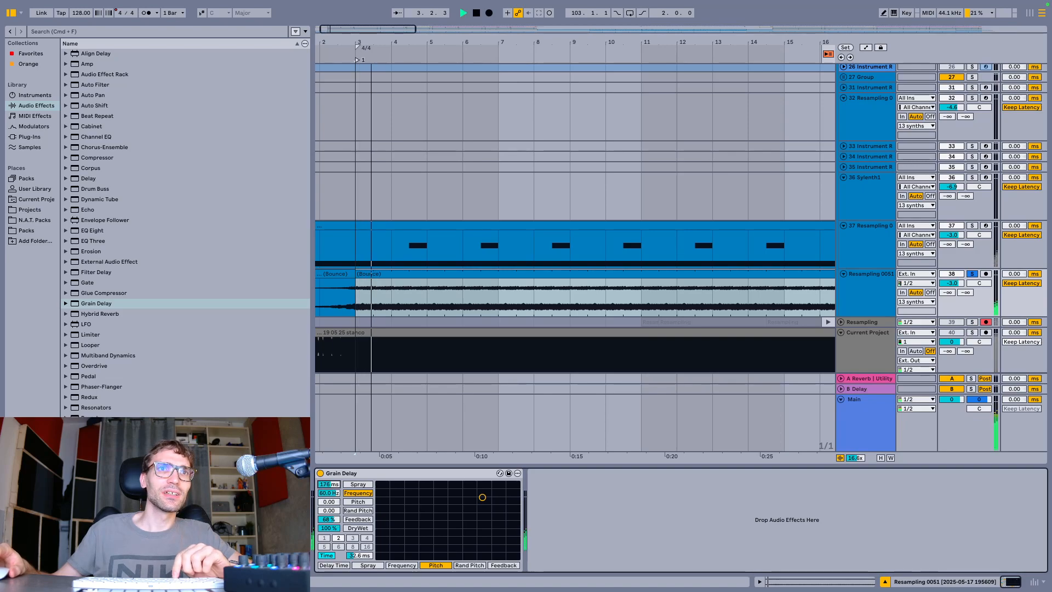
Raise Grain Delay's Feedback, set Random Pitch to 13.5 and Dry/Wet to 38%, and stop playback
right_click(332, 521)
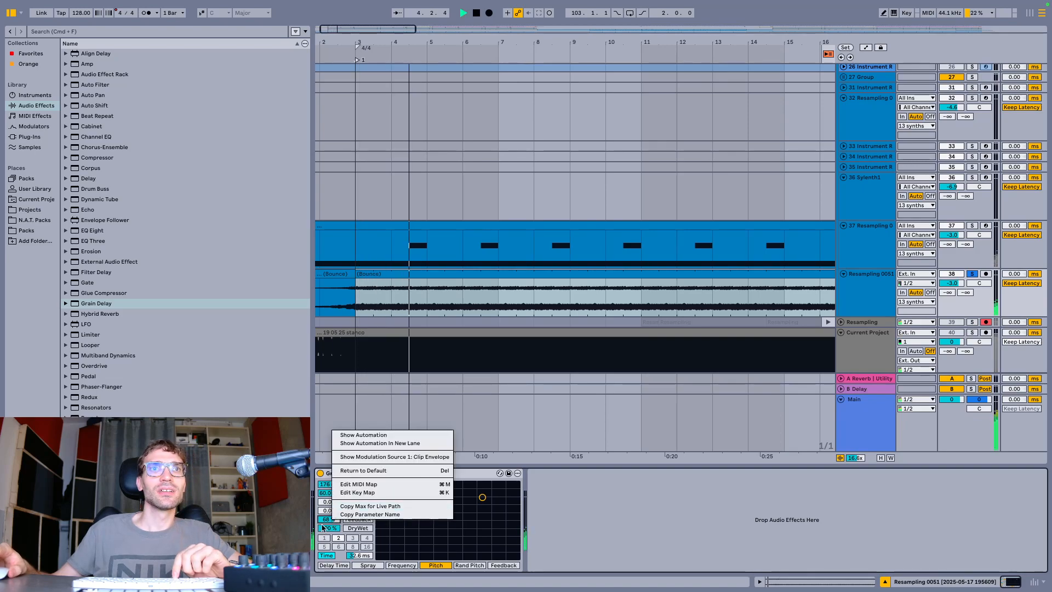
left_click(328, 522)
left_click_drag(329, 519, 331, 542)
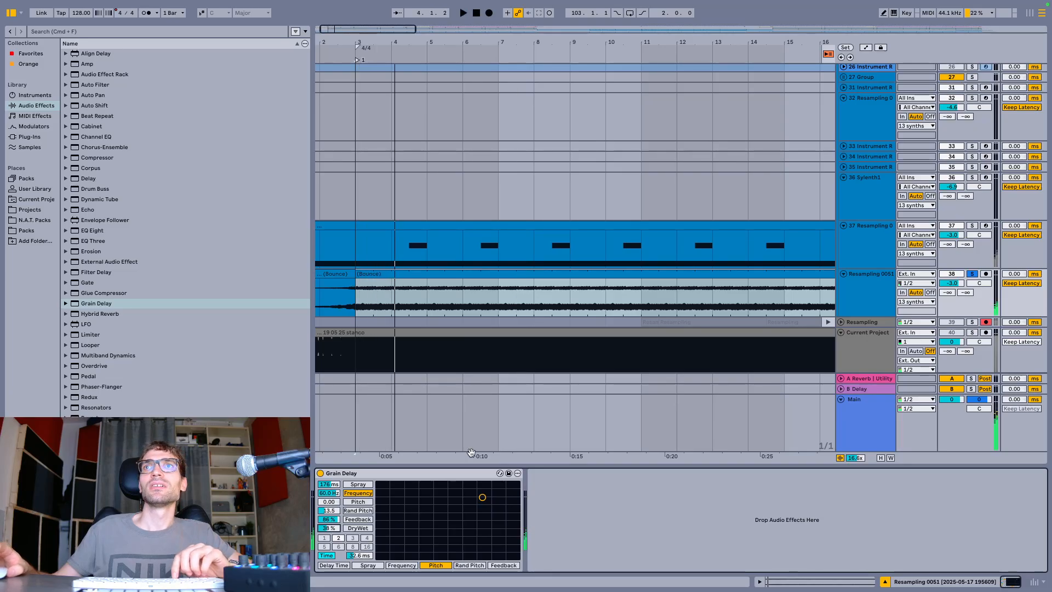
key("space")
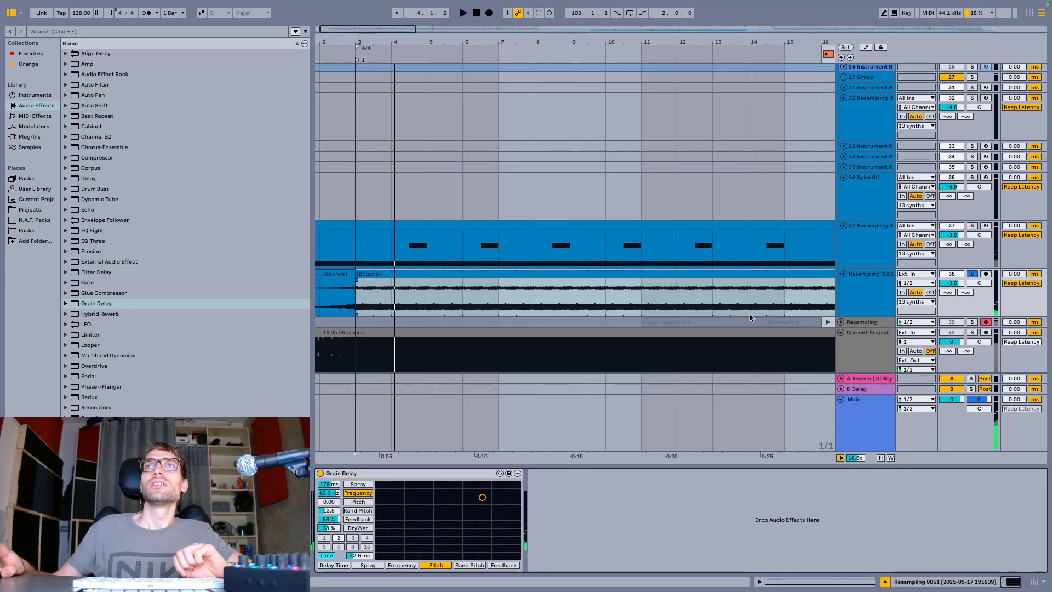
Bounce the Resampling 0051 track in place and unsolo it
right_click(863, 289)
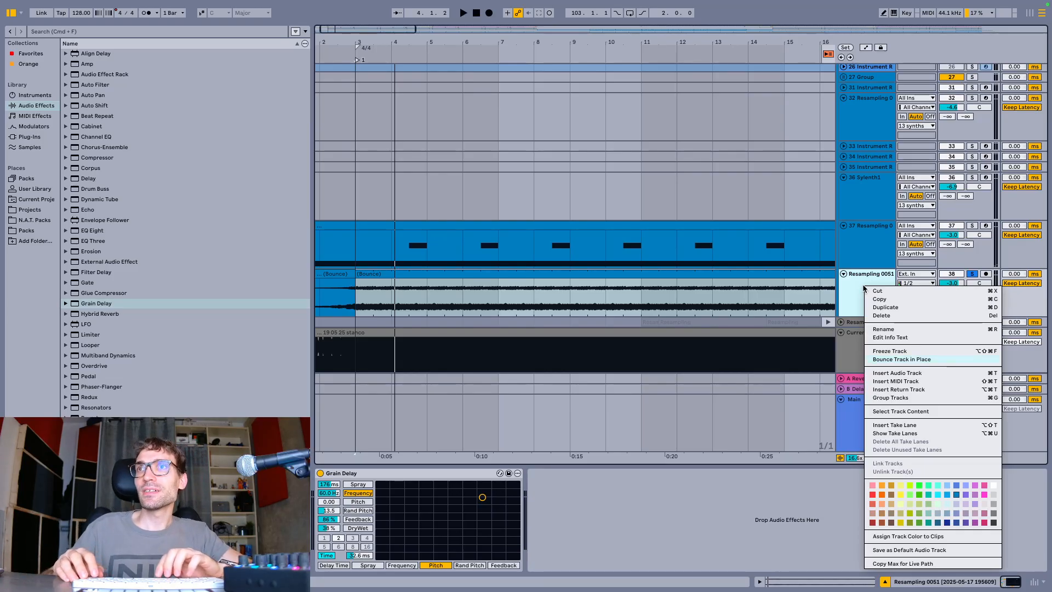
key("Return")
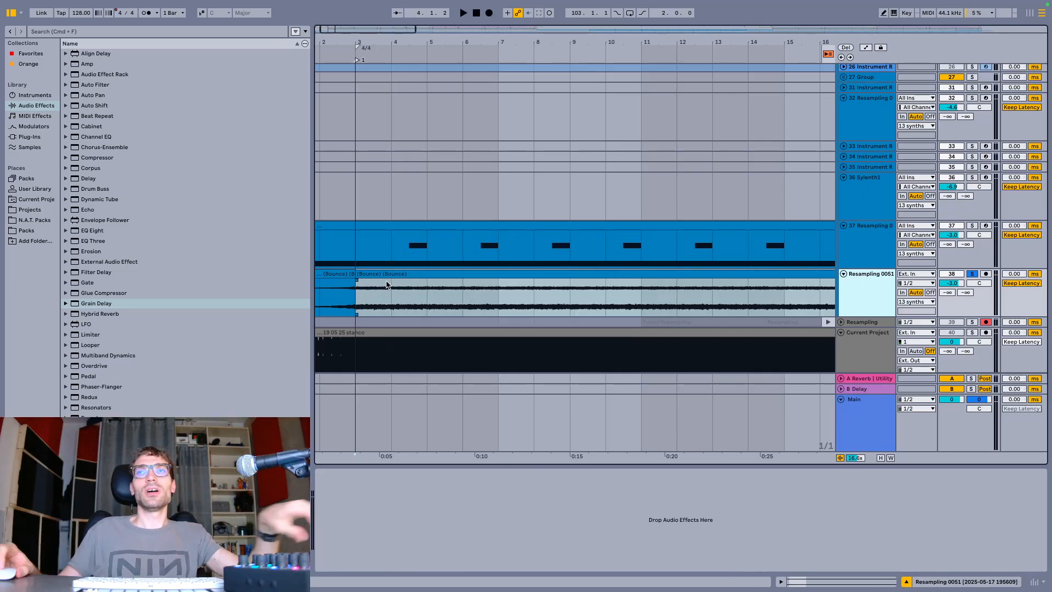
key("s")
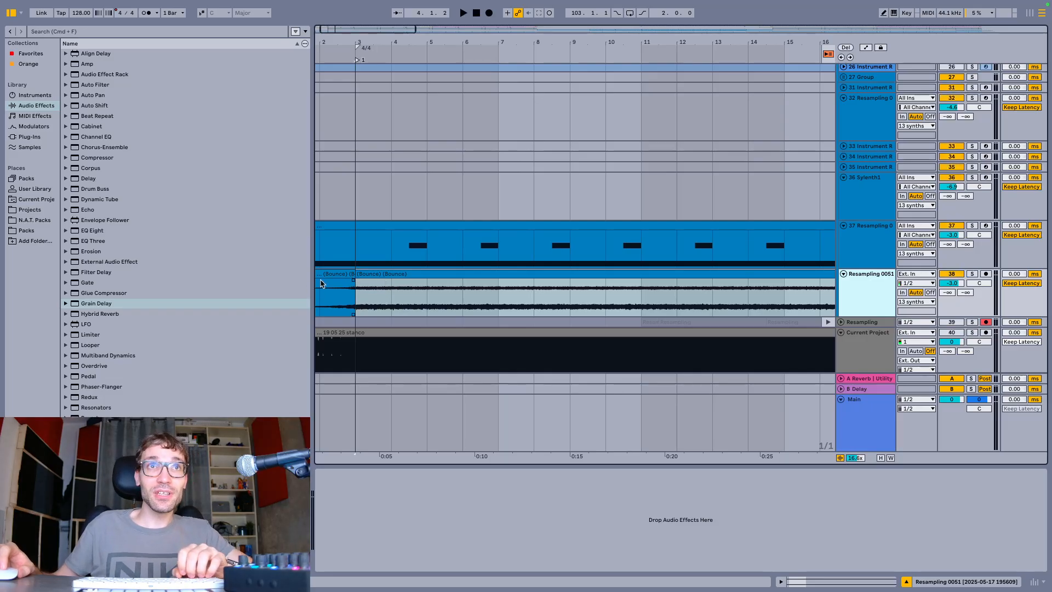
Play the bounced layer with the full mix from the beginning and set its track volume to 3.4 dB
left_click(532, 272)
key("space")
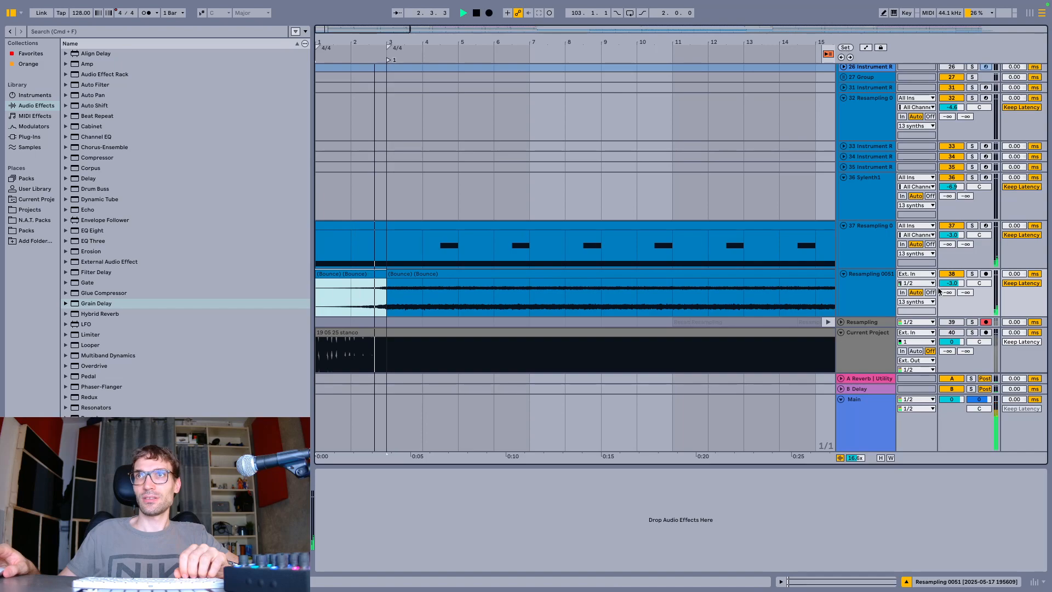
left_click_drag(948, 286, 949, 285)
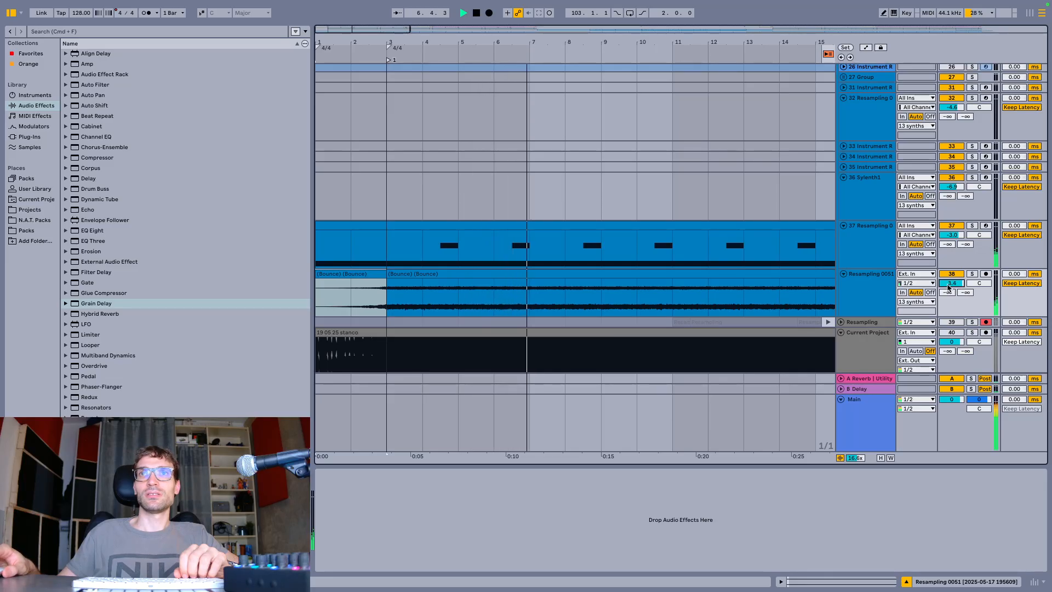
Fade out the bounced clip from about bar 12 to bar 19, delete the short leftover clip after it and stop playback
scroll(602, 289, "down", 5)
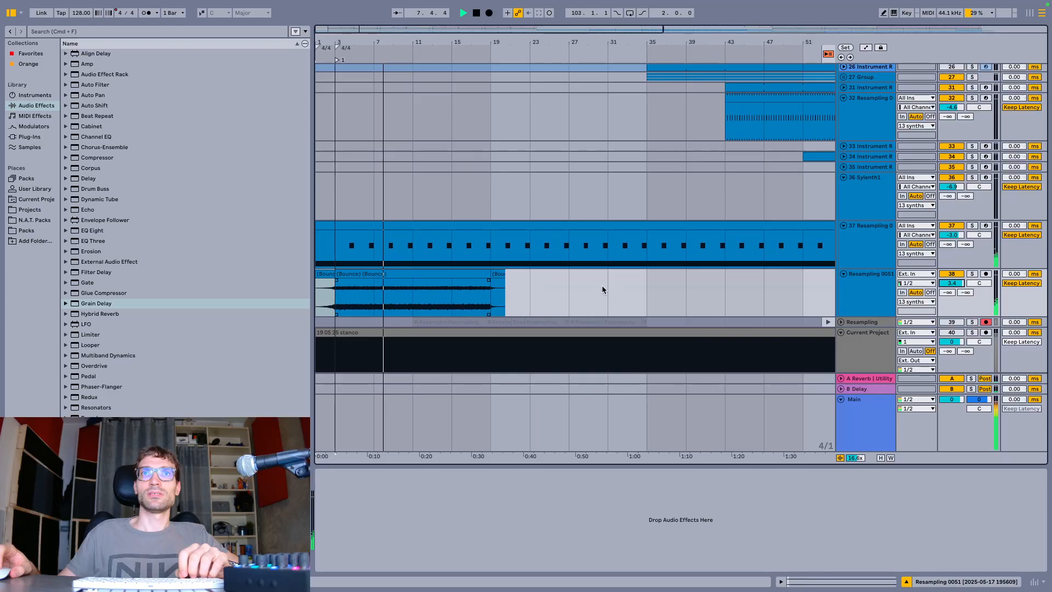
left_click_drag(489, 281, 425, 286)
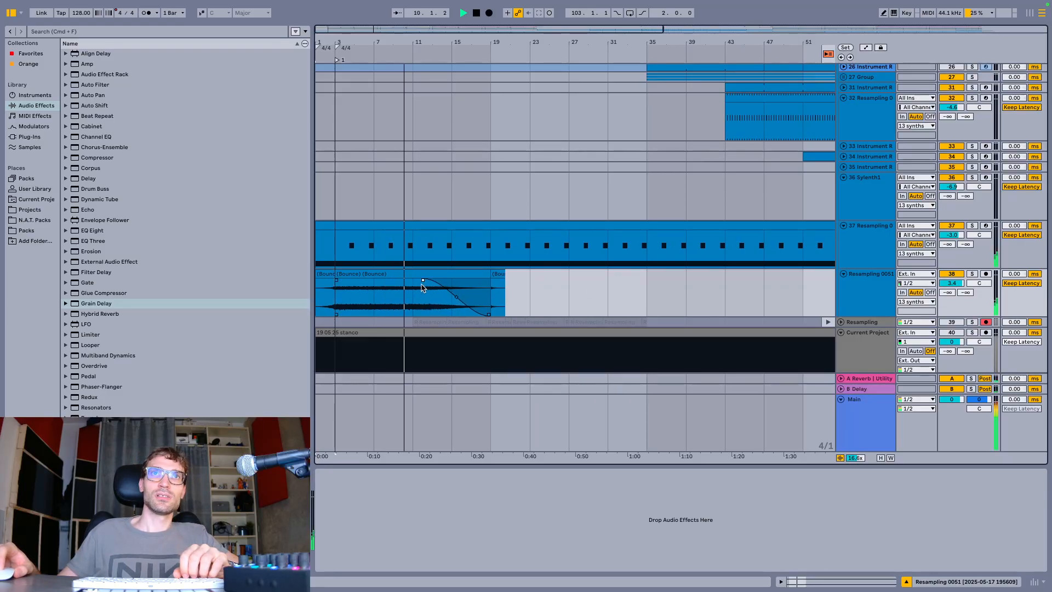
left_click(500, 273)
key("Delete")
key("space")
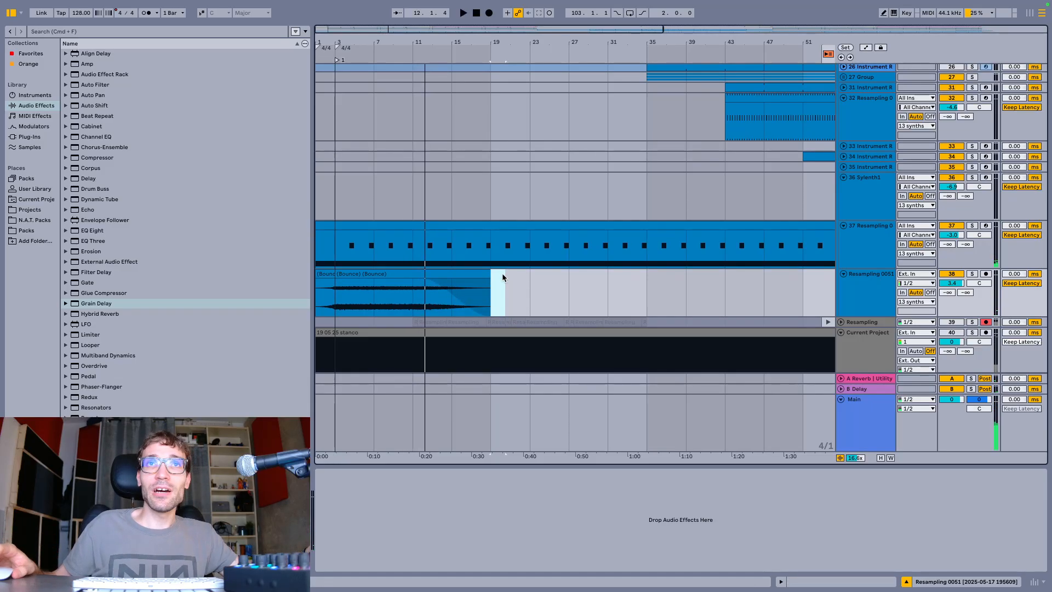
Show the effects of the 17 Main Bass track and turn on its Audio Effect Rack
scroll(658, 269, "up", 10)
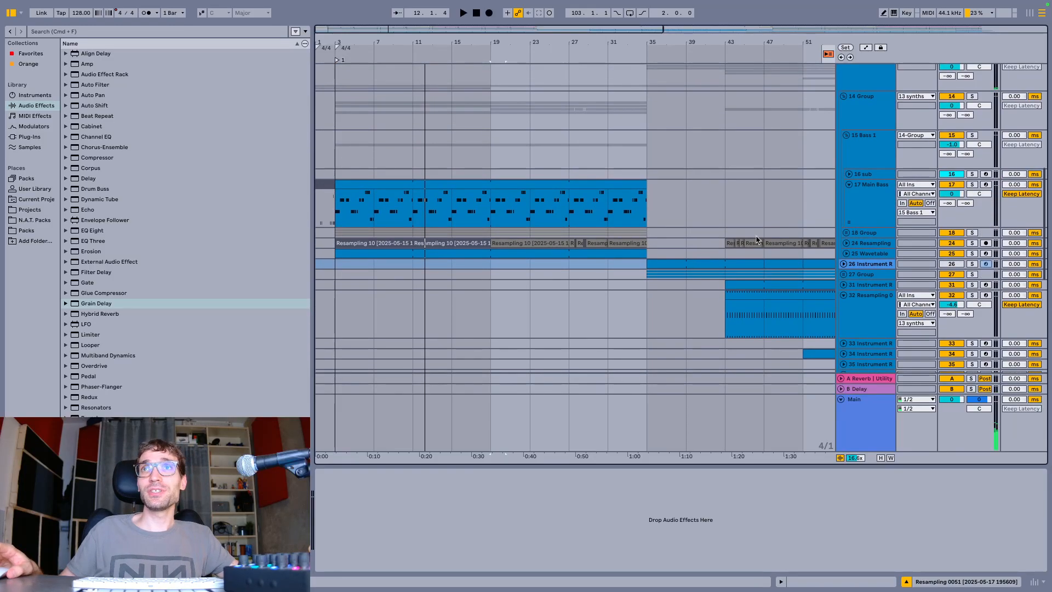
left_click(868, 196)
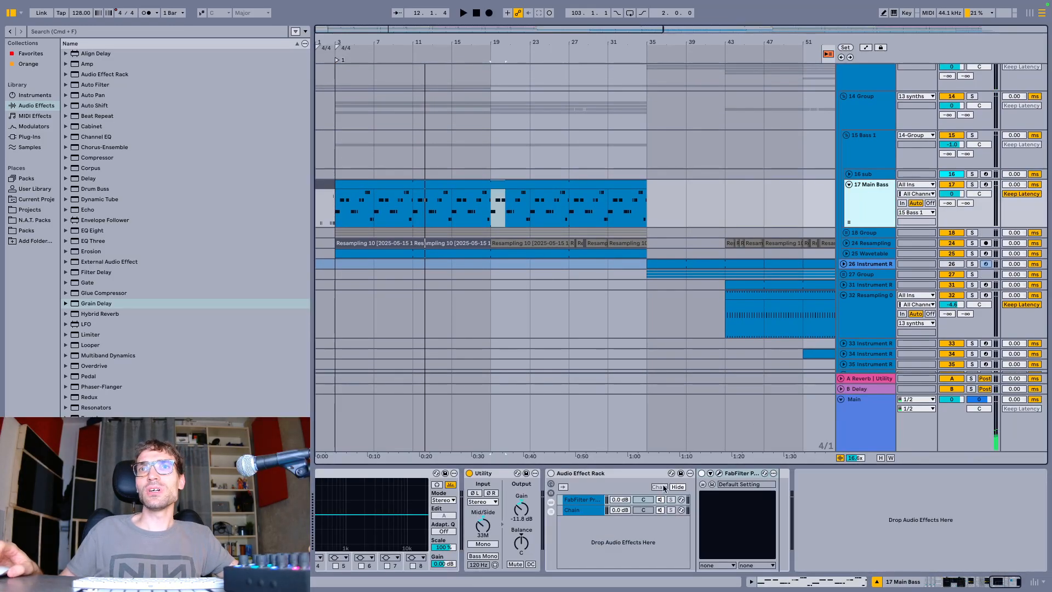
left_click(555, 475)
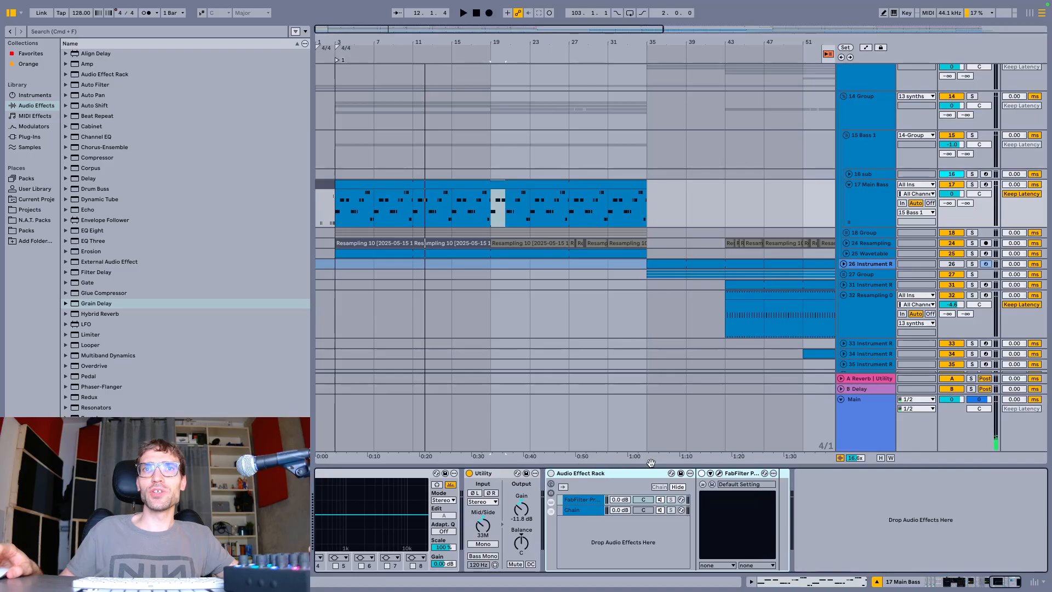
left_click(550, 473)
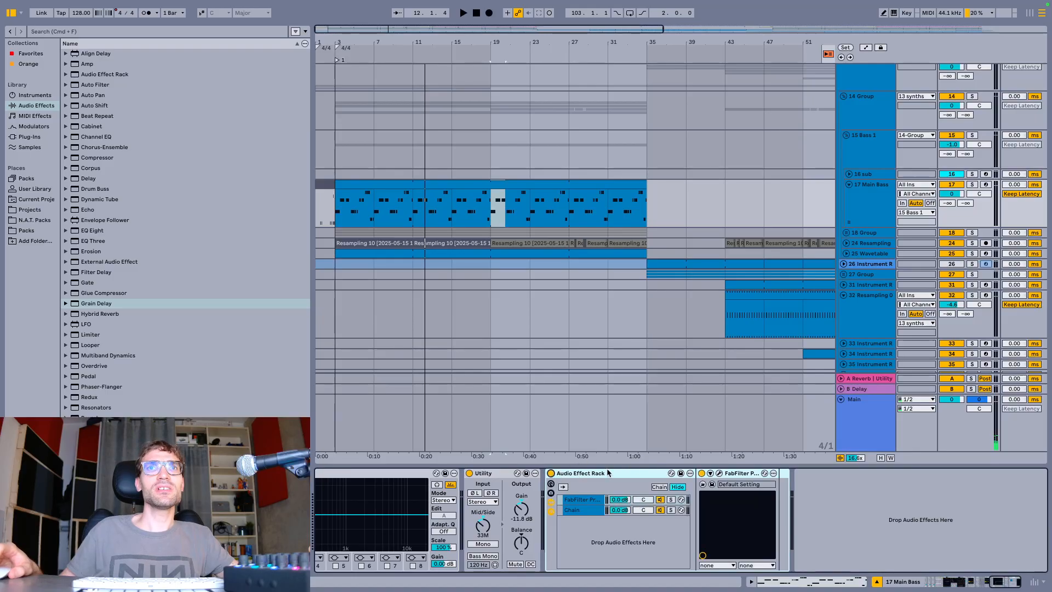
Open the Main Bass track's FabFilter Pro-R 2 reverb, select the bass clip from bar 3 and examine the reverb settings
left_click(718, 473)
left_click_drag(504, 103, 495, 298)
left_click(354, 182)
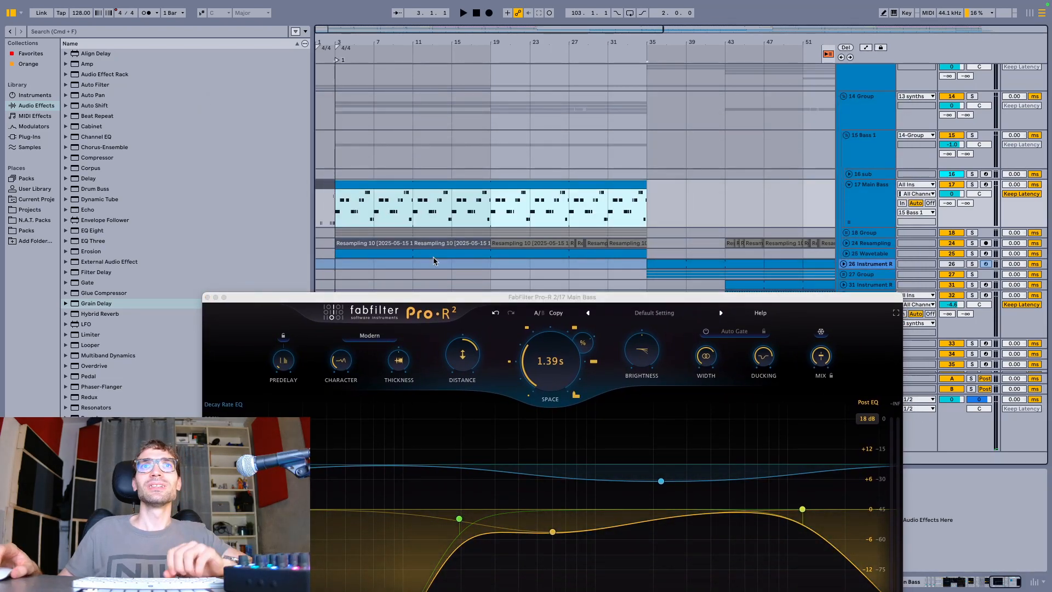
left_click_drag(433, 298, 455, 108)
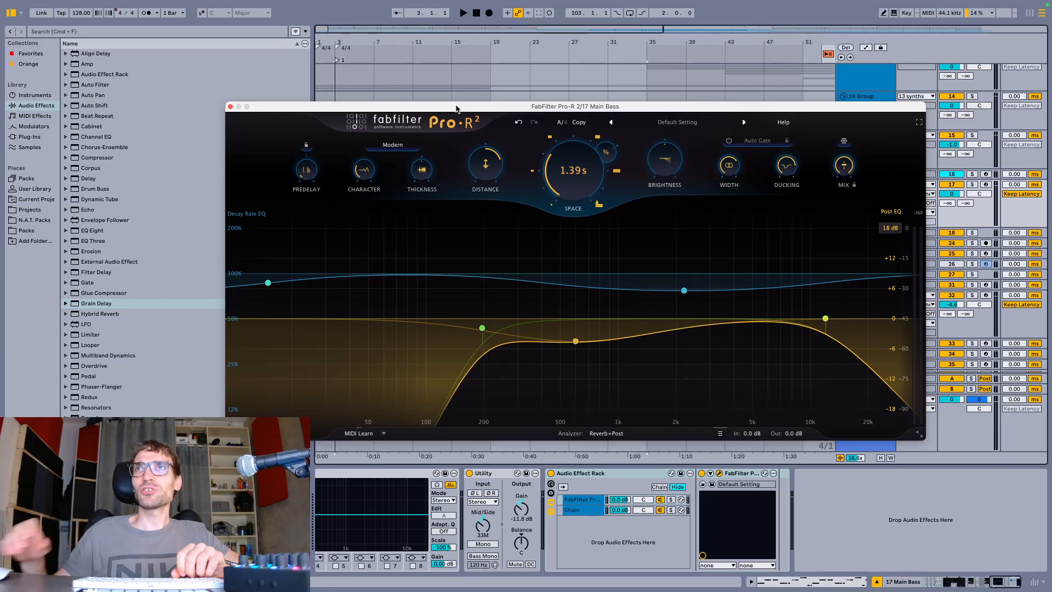
Enlarge the FabFilter Pro-R 2 window to full screen, set Space to 1.27 s during playback and audition the Distance and Thickness controls
left_click(918, 123)
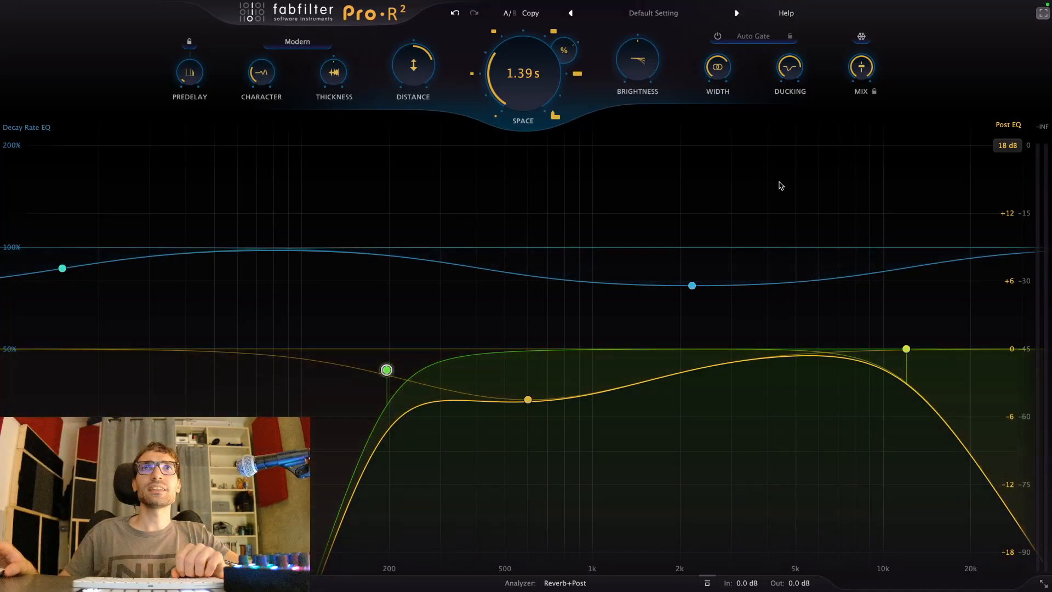
key("space")
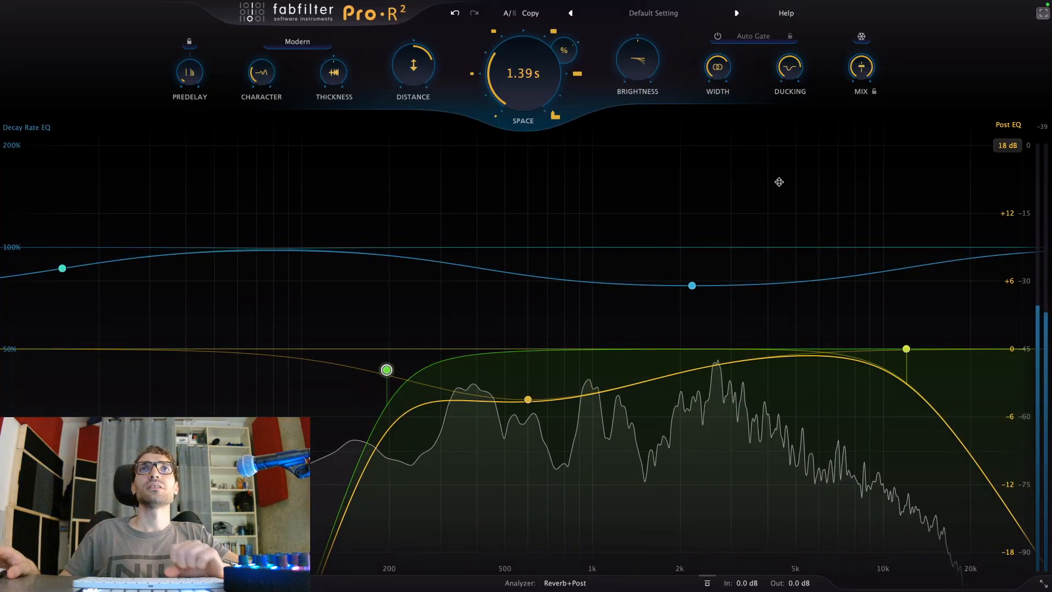
mouse_move(531, 88)
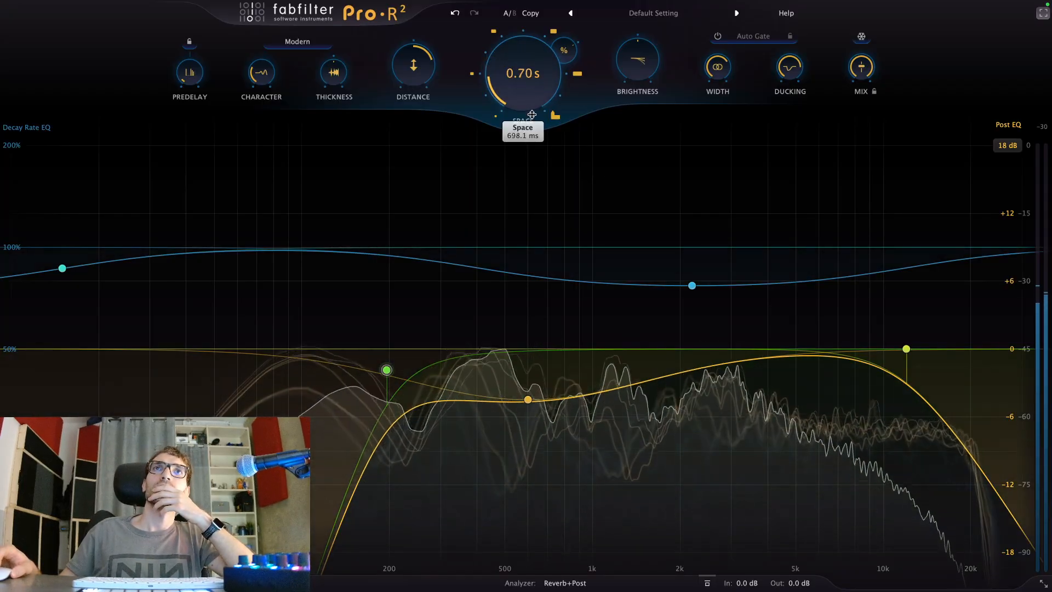
mouse_move(409, 112)
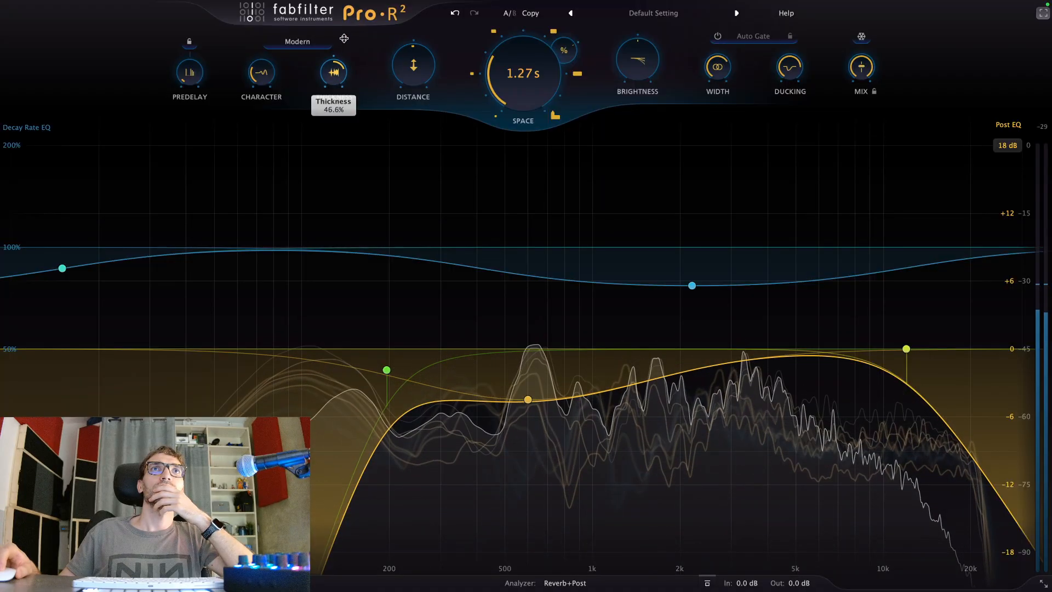
left_click_drag(339, 104, 339, 105)
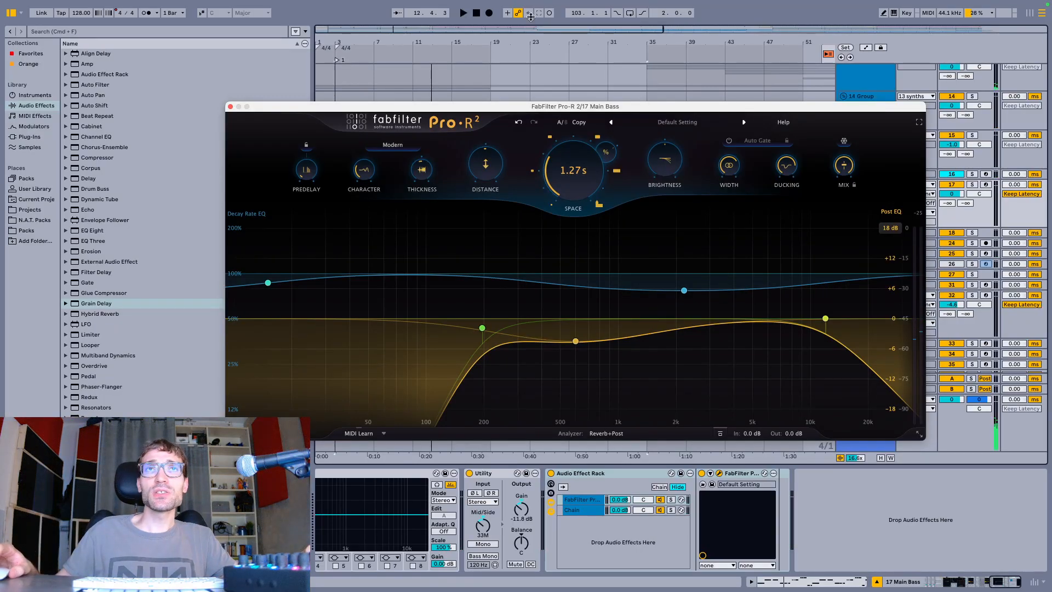
Close the reverb window, play from bar 3 and lower the rack's FabFilter Pro-R 2 chain volume to -15.8 dB, then stop playback
left_click(230, 107)
left_click_drag(616, 500, 617, 515)
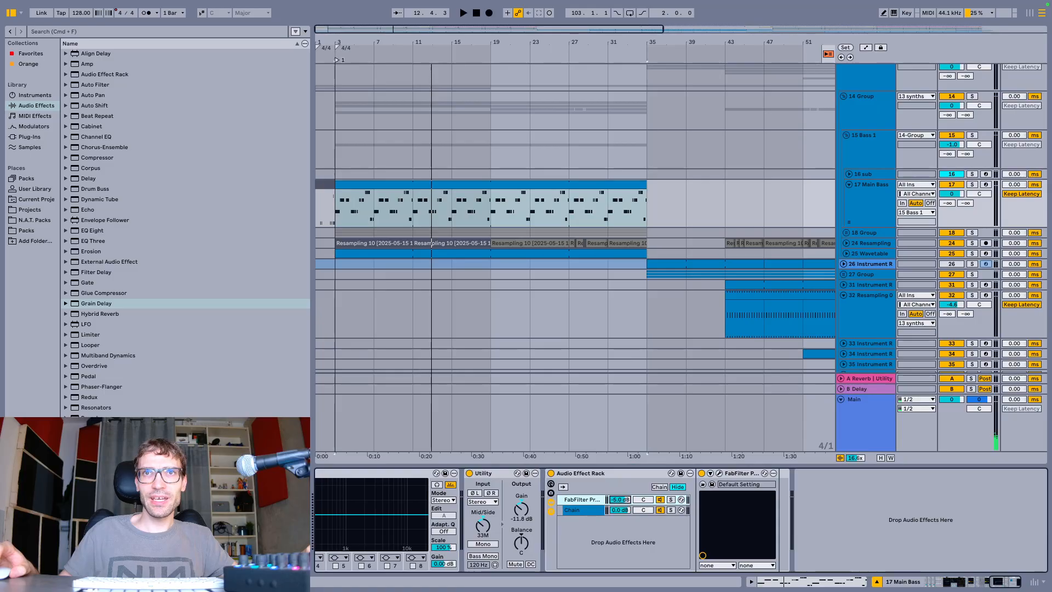
left_click_drag(333, 43, 385, 166)
key("space")
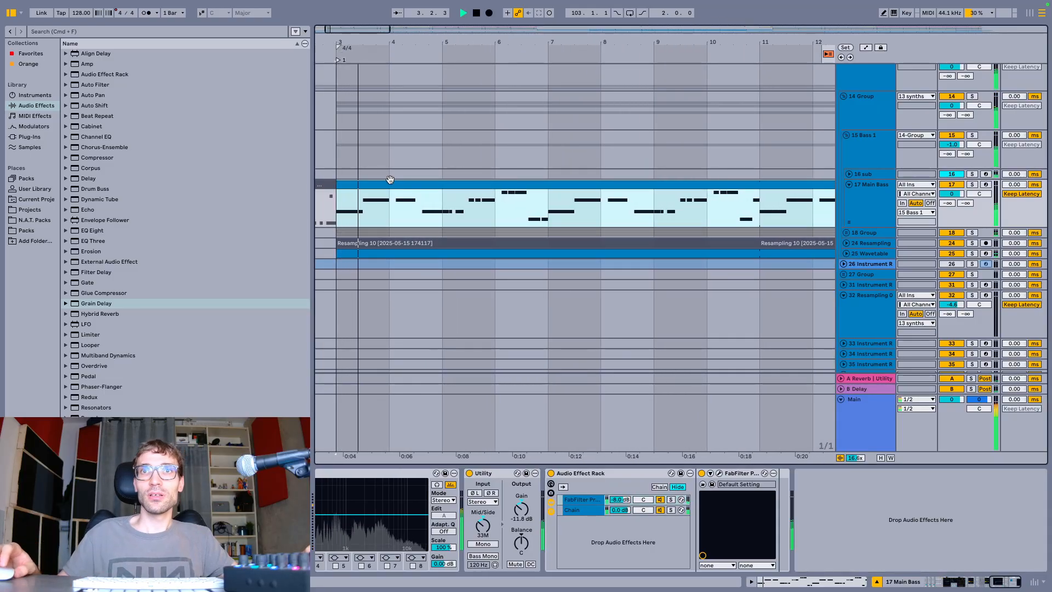
left_click_drag(621, 501, 620, 516)
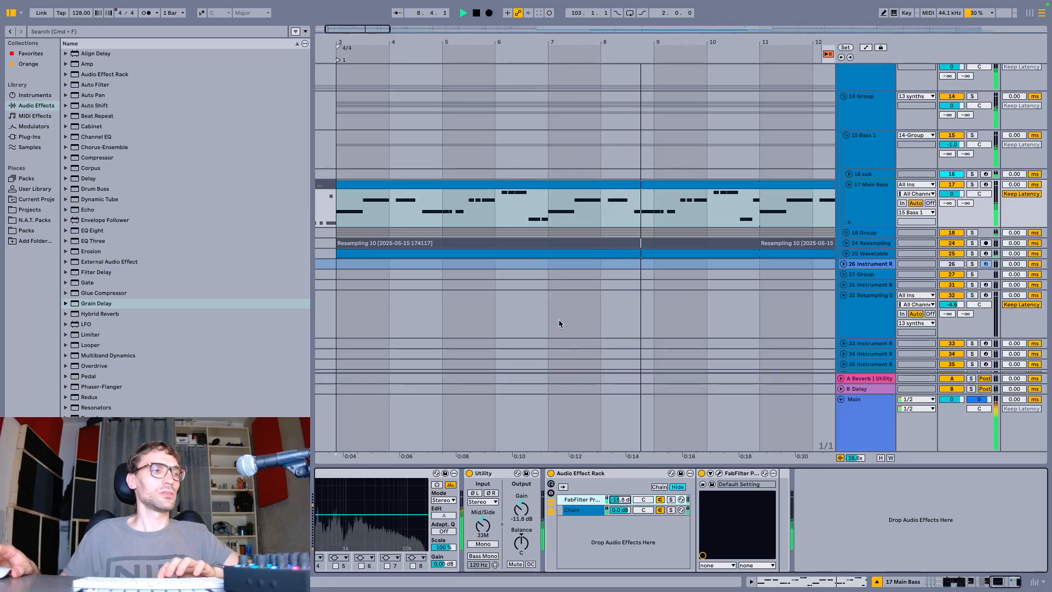
key("space")
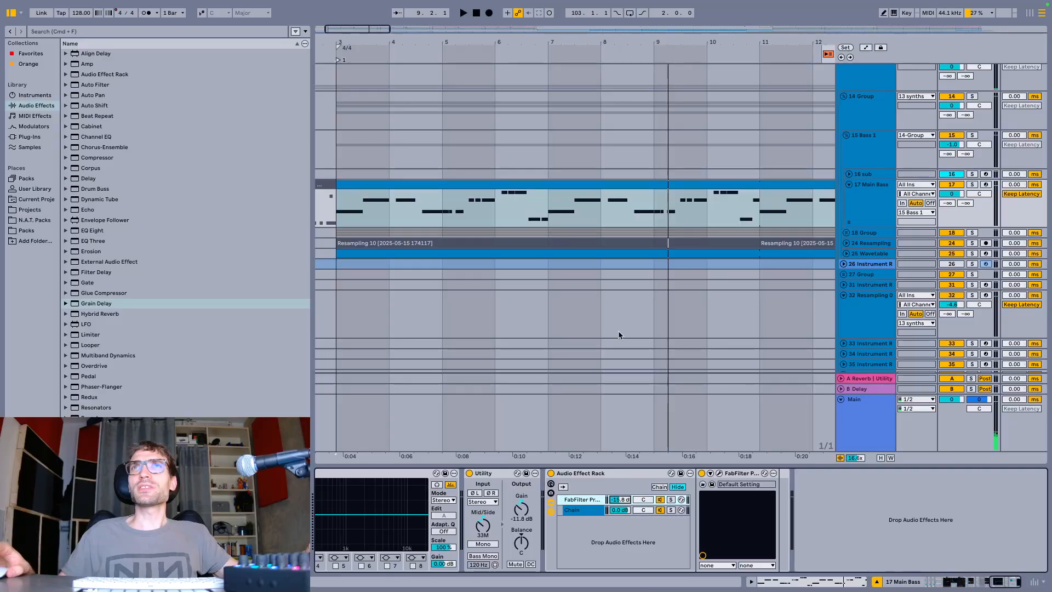
Look over the whole arrangement's tracks and play it from the start of the Main Bass clip at bar 3
left_click_drag(510, 40, 341, 40)
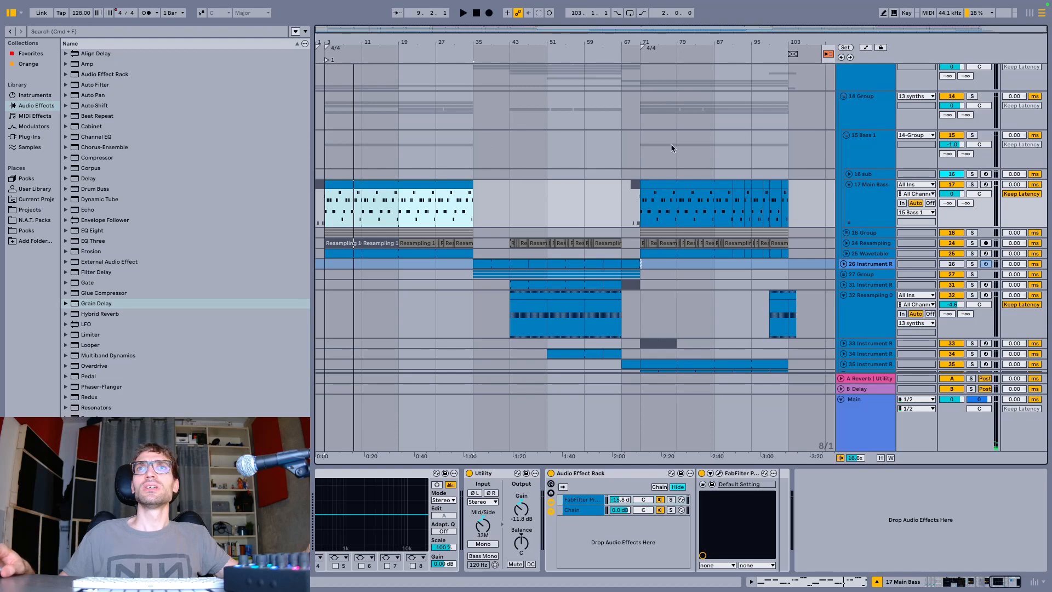
scroll(655, 144, "down", 10)
scroll(678, 217, "up", 2)
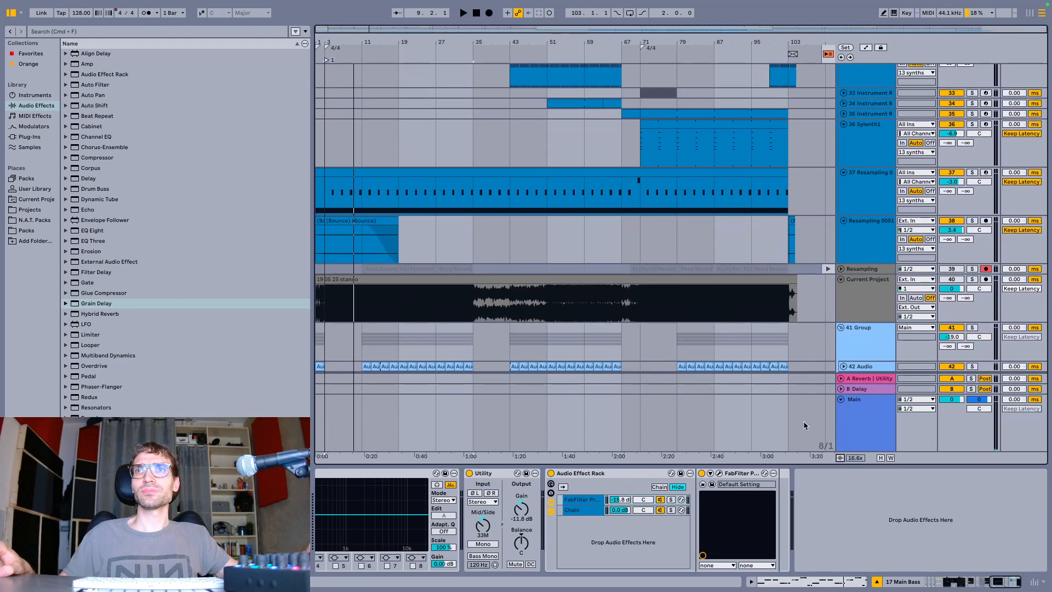
scroll(575, 219, "up", 8)
left_click(473, 230)
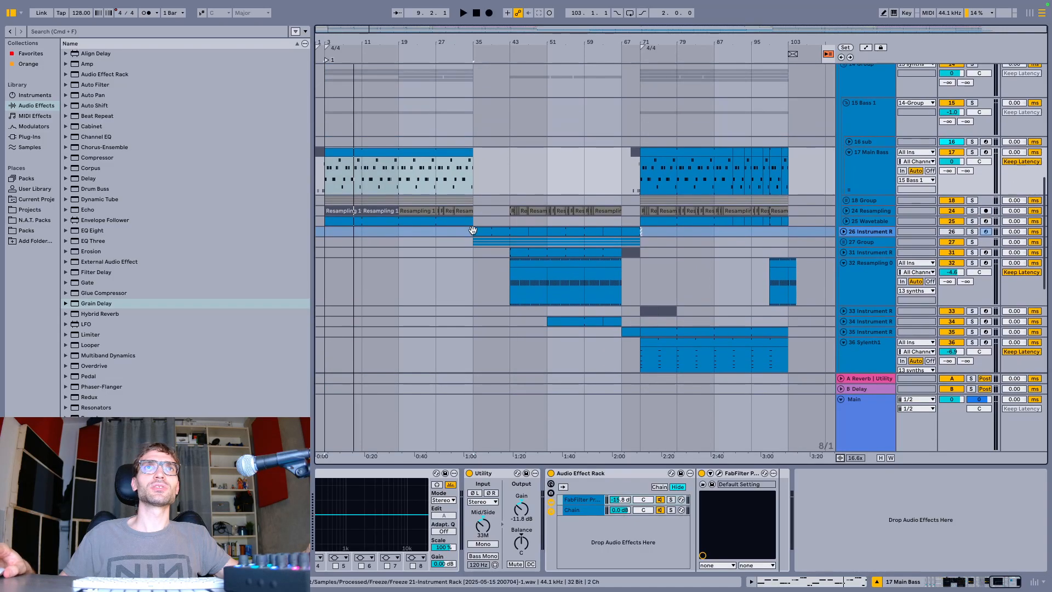
left_click(326, 184)
key("space")
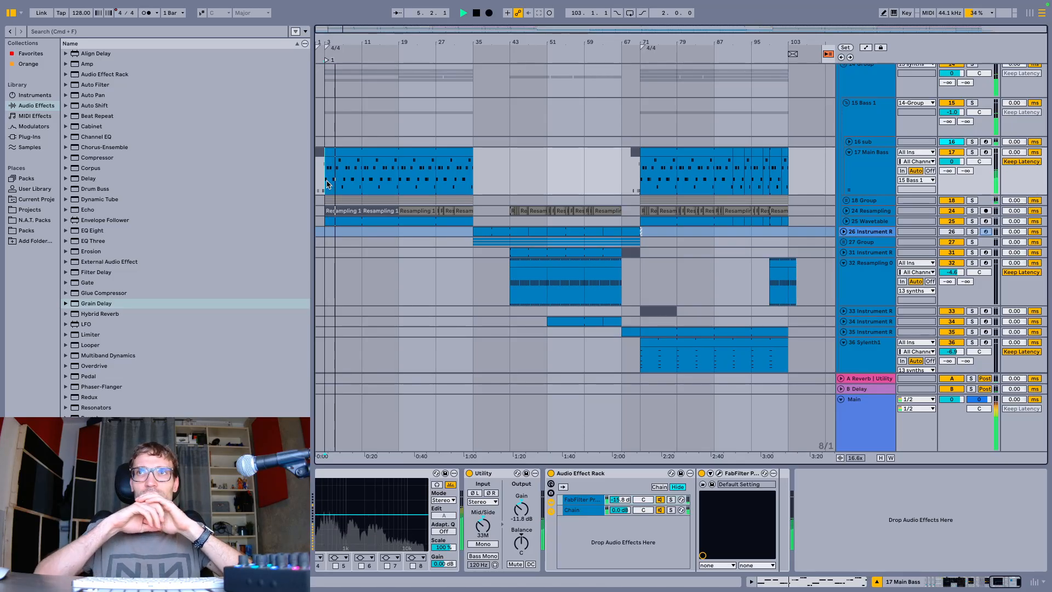
Fold the Main track and look through the synth, resampling and 41 Group tracks during playback
left_click(840, 399)
scroll(594, 285, "down", 3)
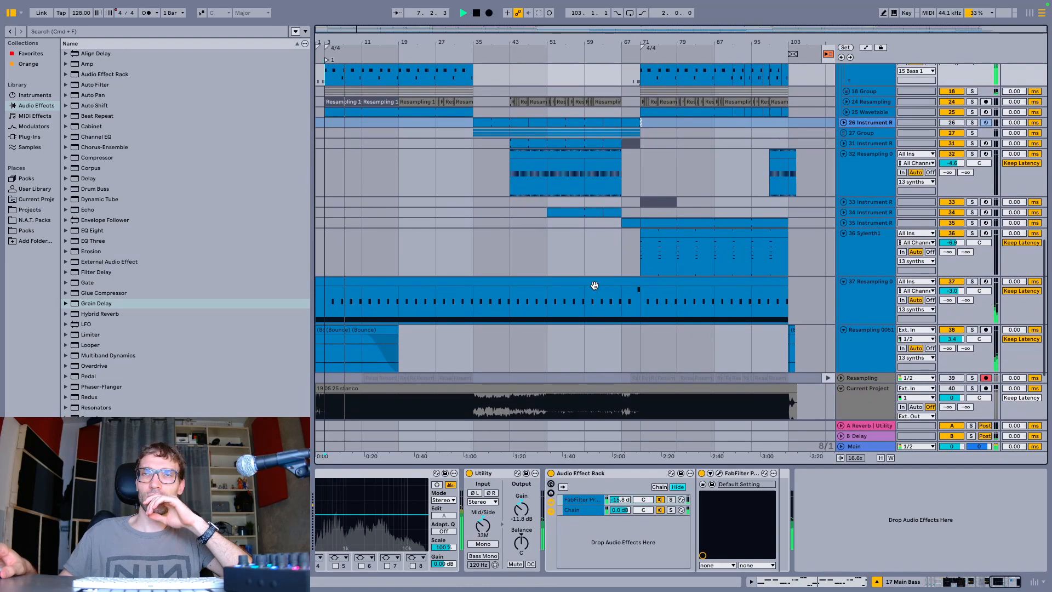
scroll(595, 285, "down", 3)
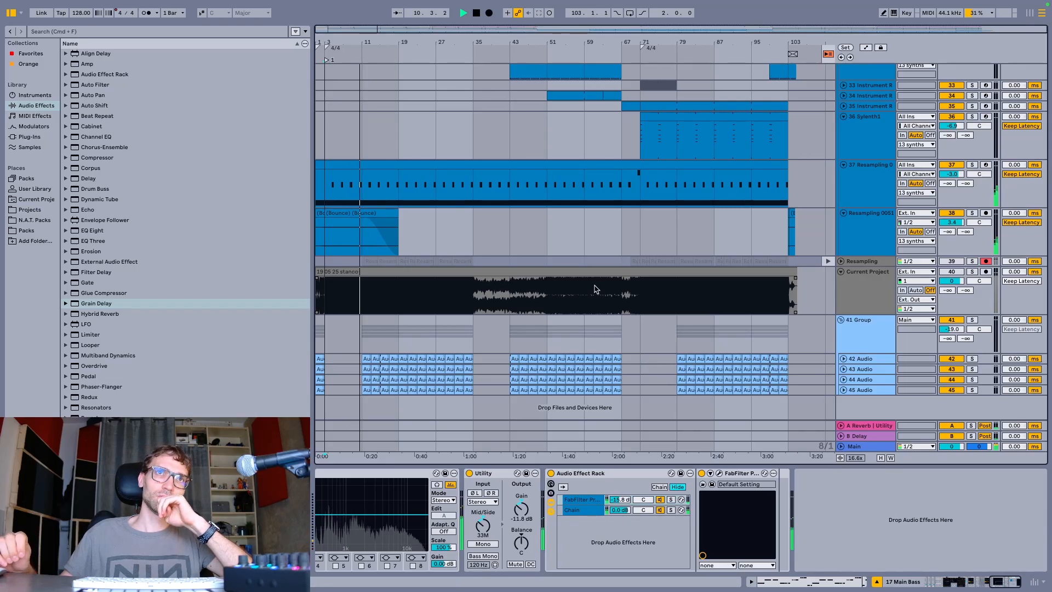
scroll(594, 285, "up", 4)
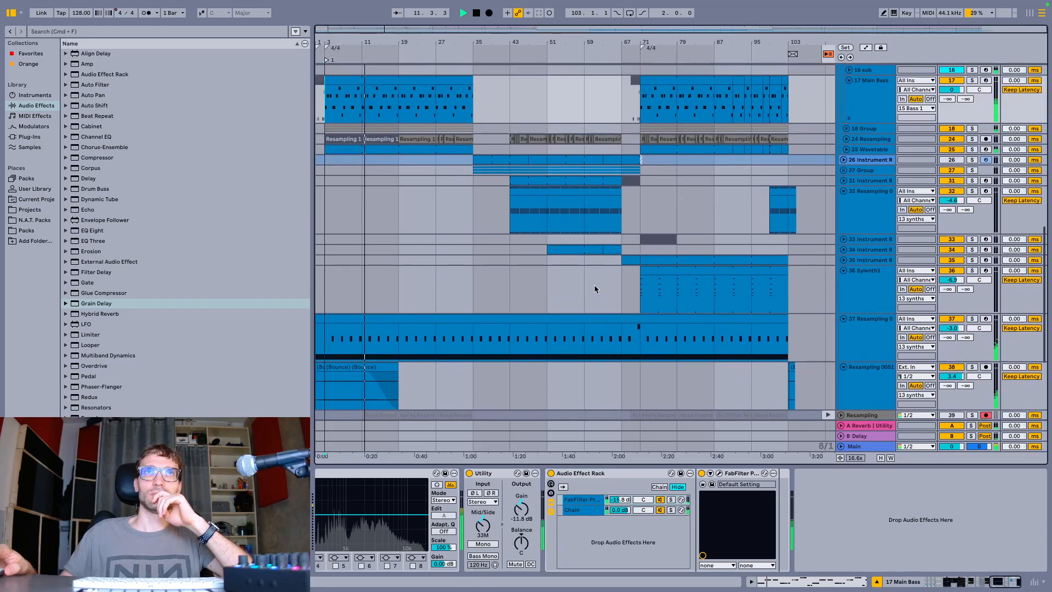
scroll(595, 286, "up", 3)
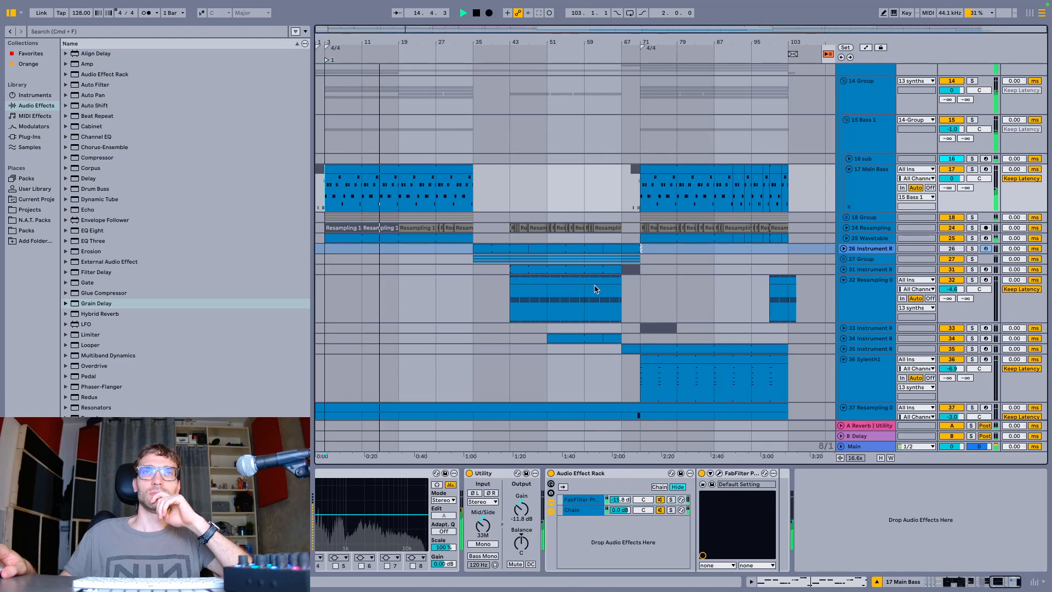
scroll(595, 286, "down", 1)
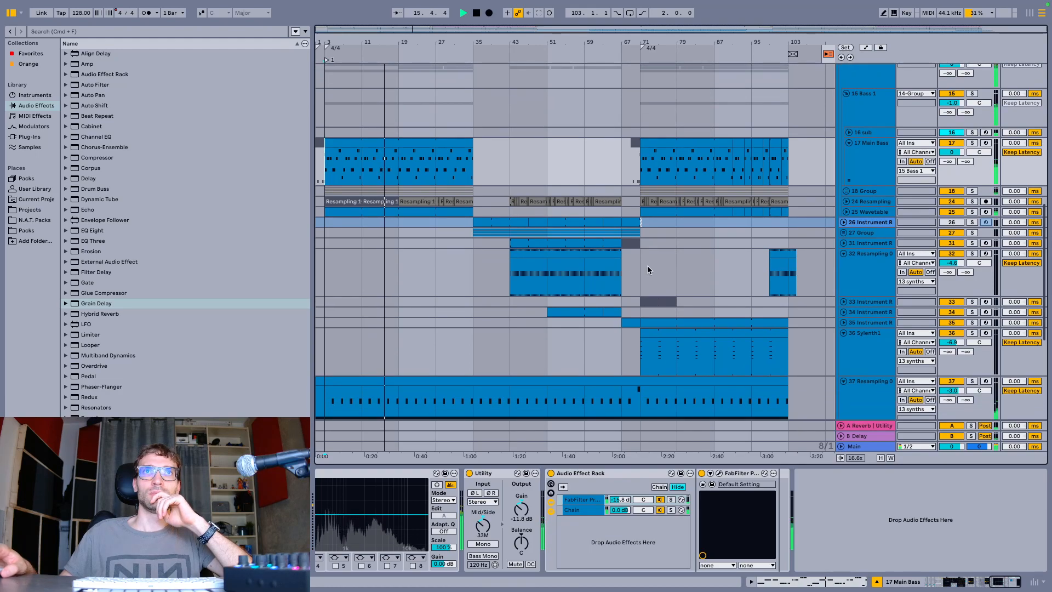
Unfold the 24 Resampling track, examine its short clip cuts around bar 28 during playback and stop the playback
left_click(846, 202)
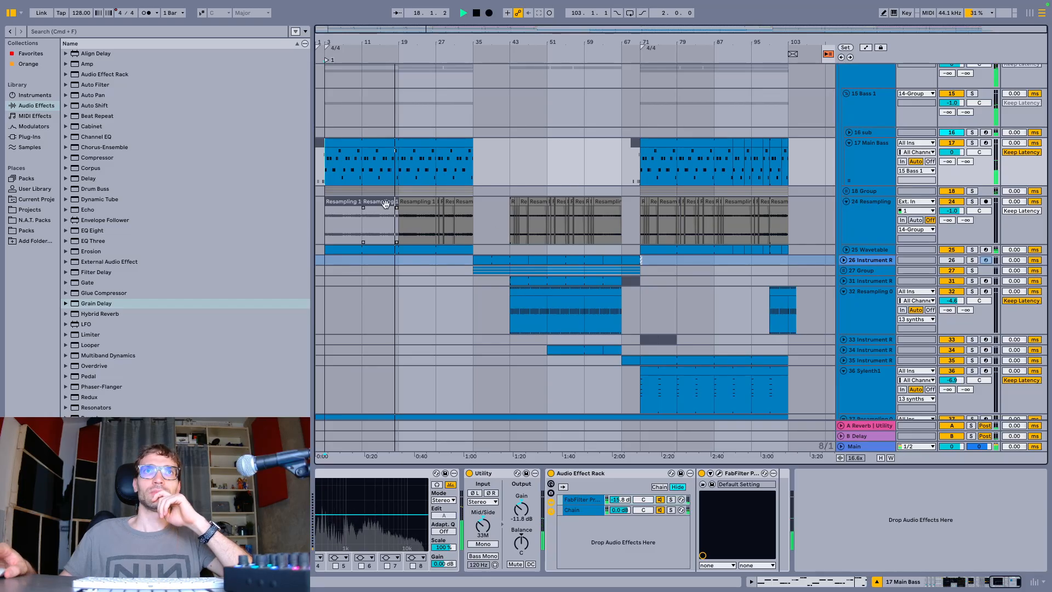
left_click_drag(398, 44, 398, 85)
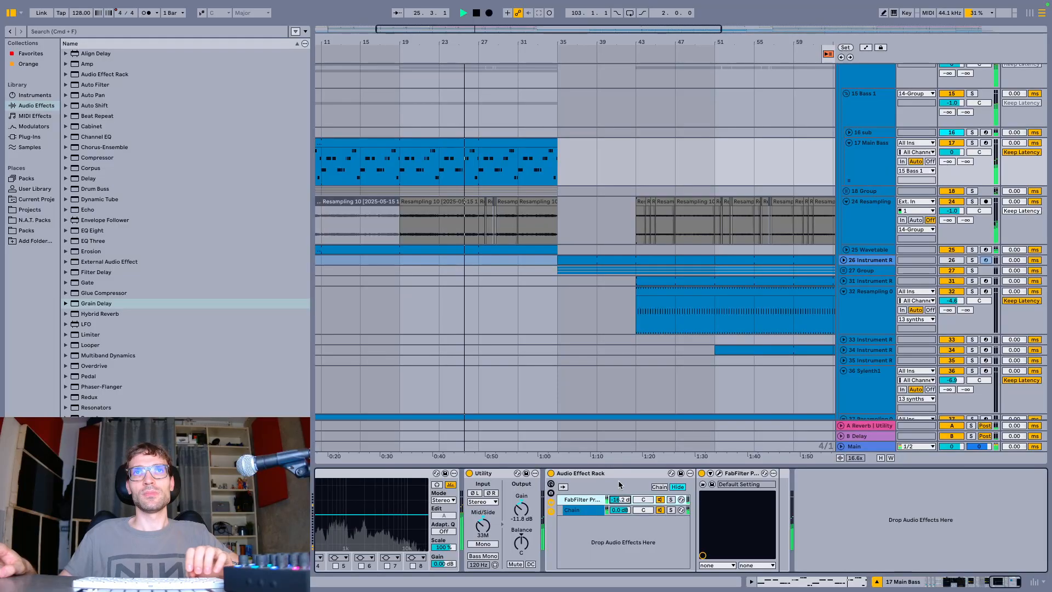
scroll(460, 264, "down", 5)
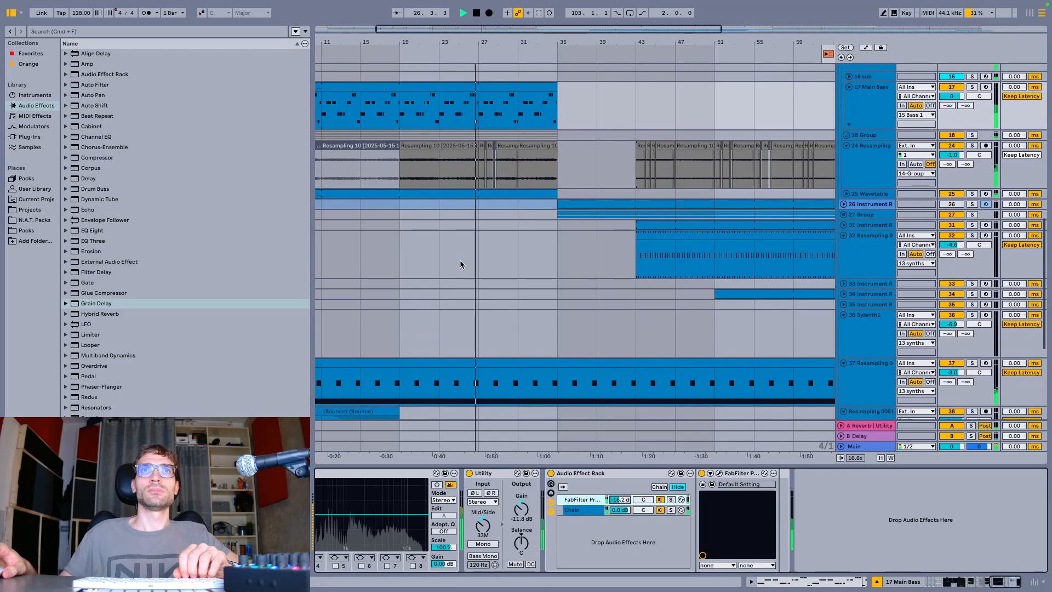
scroll(500, 165, "up", 10)
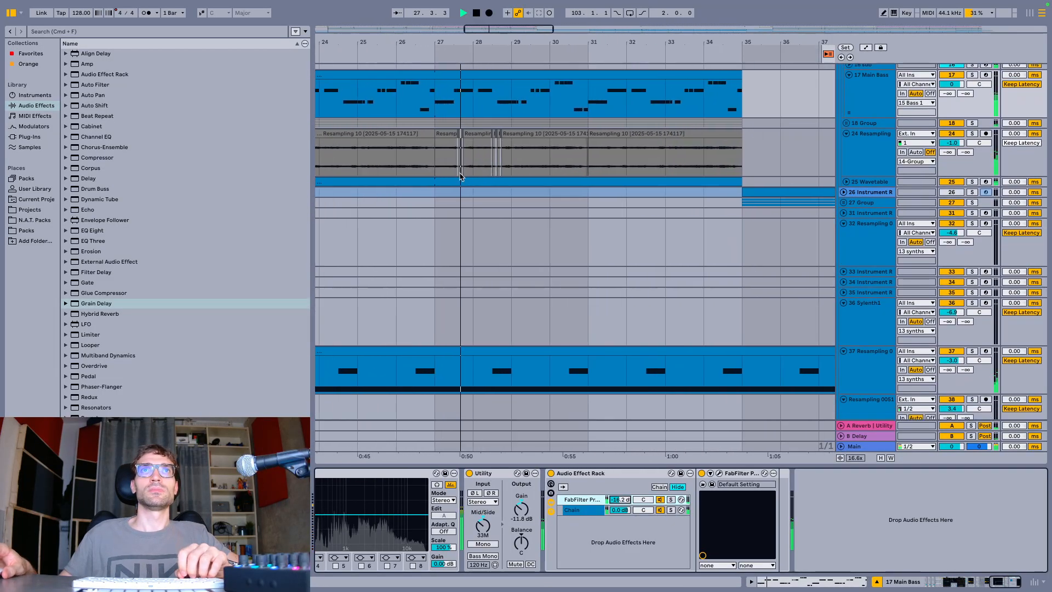
scroll(460, 175, "up", 5)
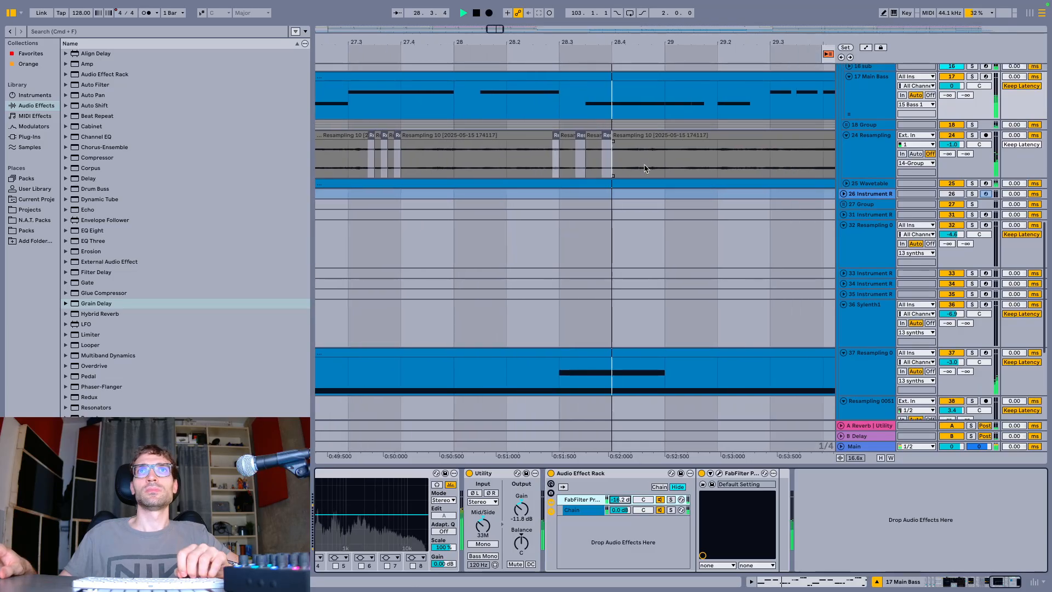
scroll(641, 181, "down", 10)
key("space")
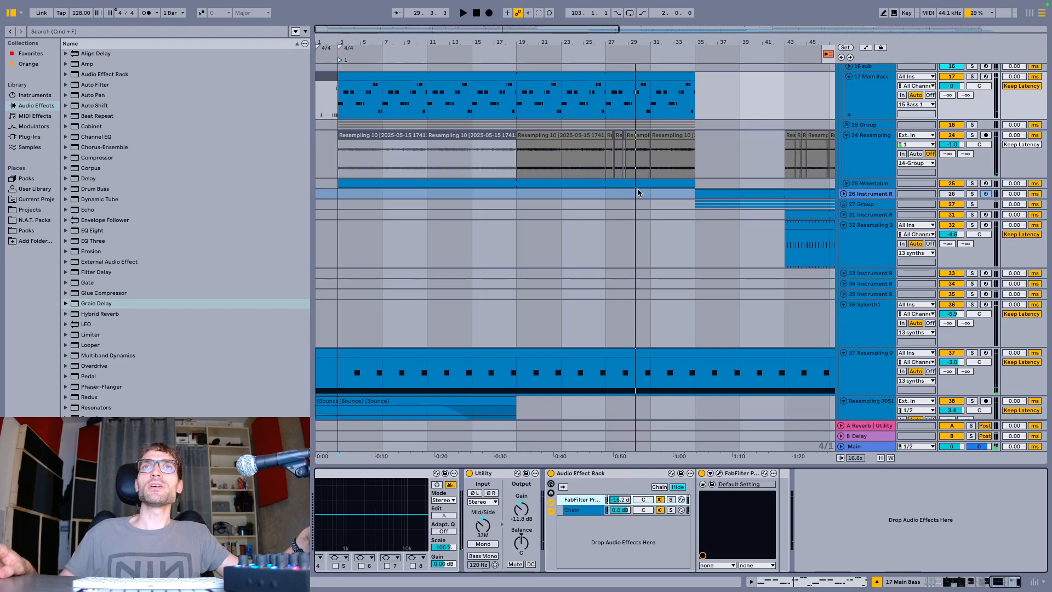
Fold all tracks and fit the whole arrangement in view
key("alt+u")
key("alt+u")
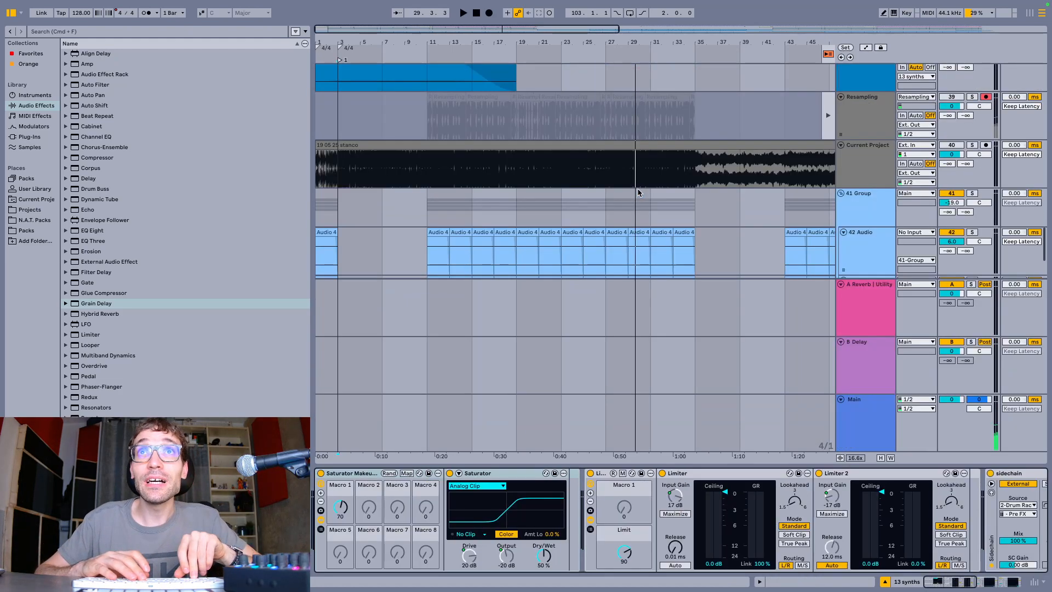
key("alt+u")
left_click(627, 180)
key("w")
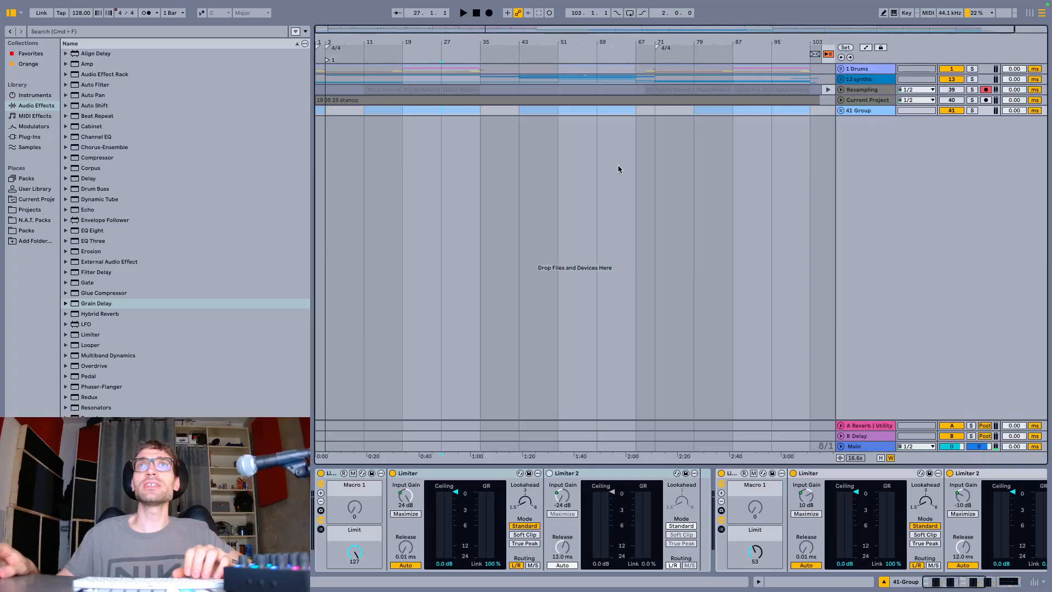
Unfold the Current Project track and the 41 Group, move the group directly below 13 synths and unfold the 1 Drums group
left_click(840, 101)
left_click(841, 148)
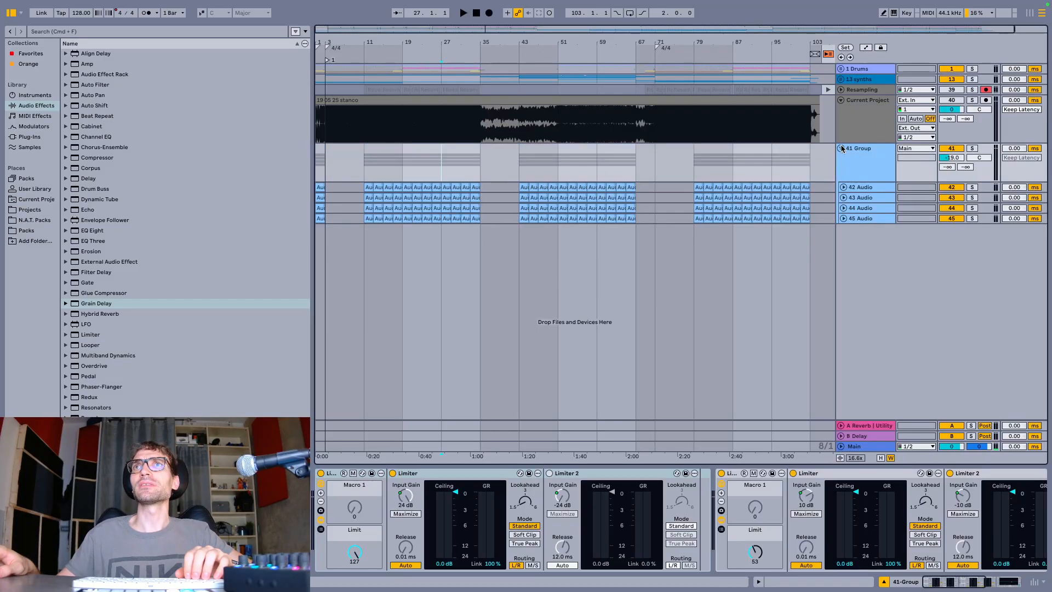
left_click_drag(859, 153, 835, 73)
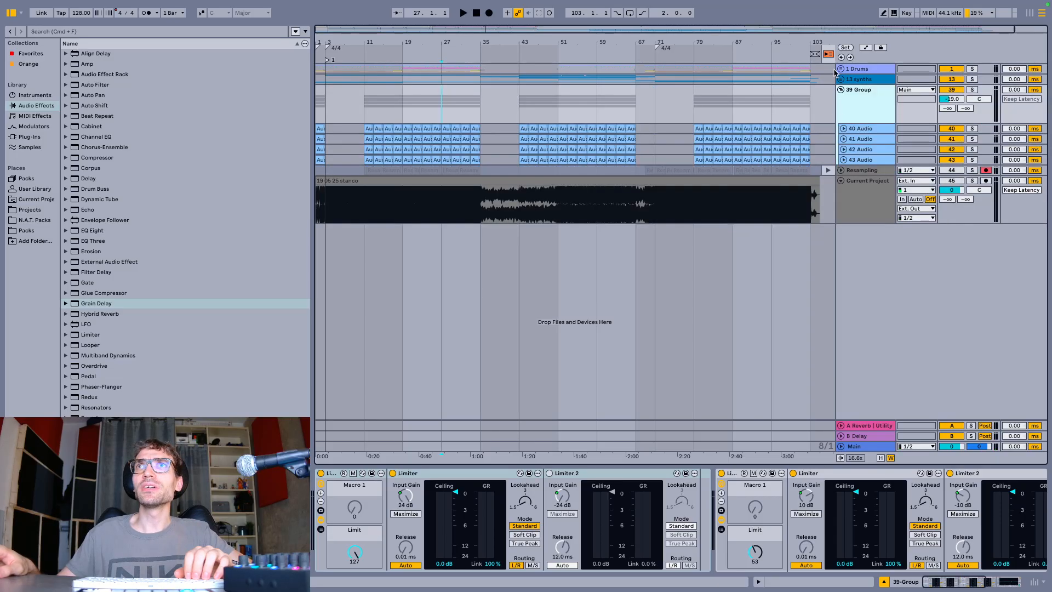
left_click(840, 69)
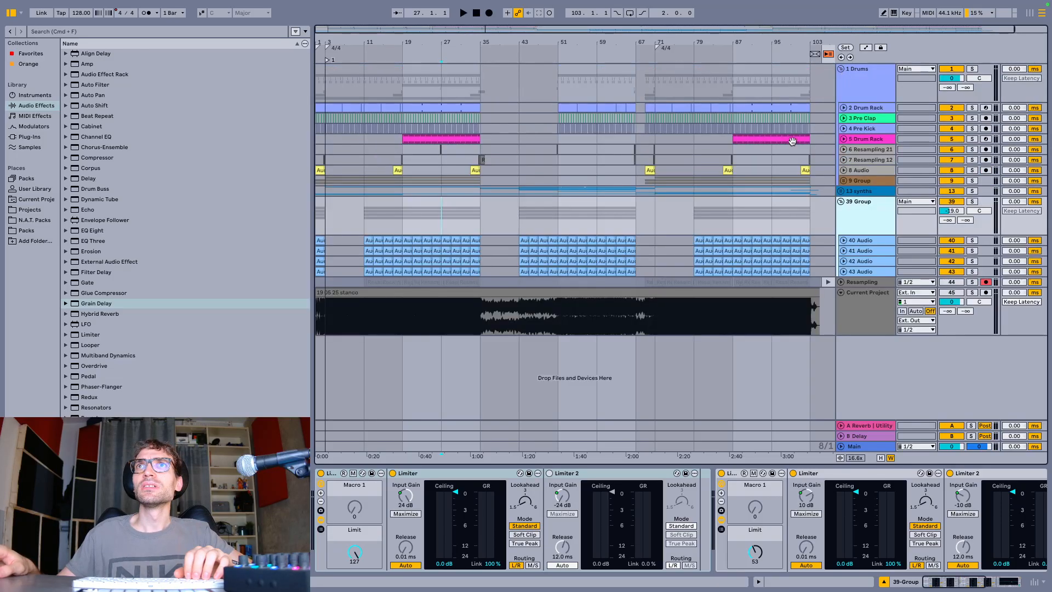
Select the full-length 19 05 25 stanco clip and check the audio export settings for its range without exporting
left_click(630, 296)
left_click(629, 296)
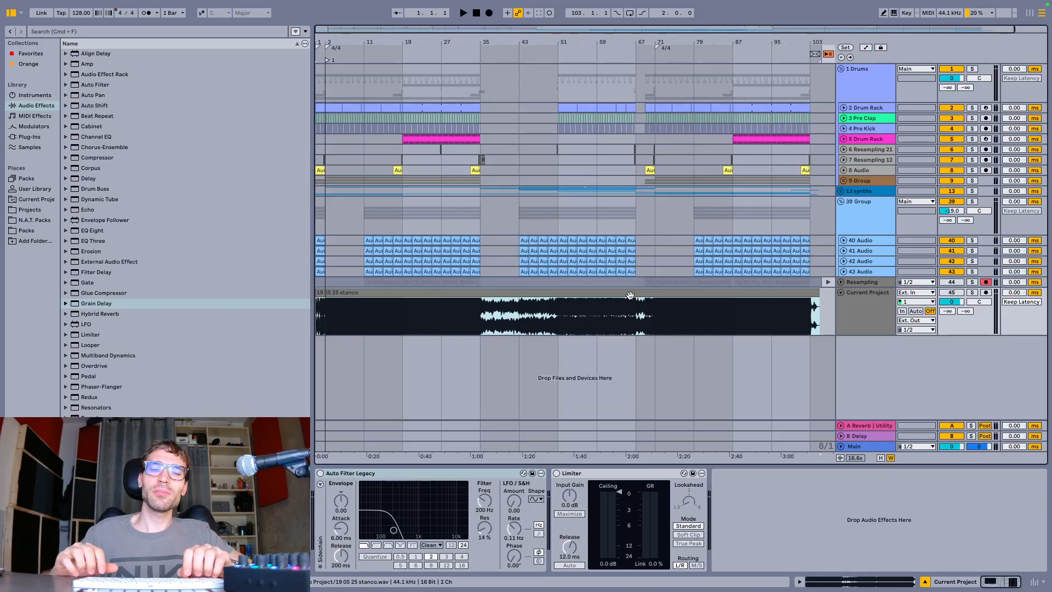
key("super+shift+r")
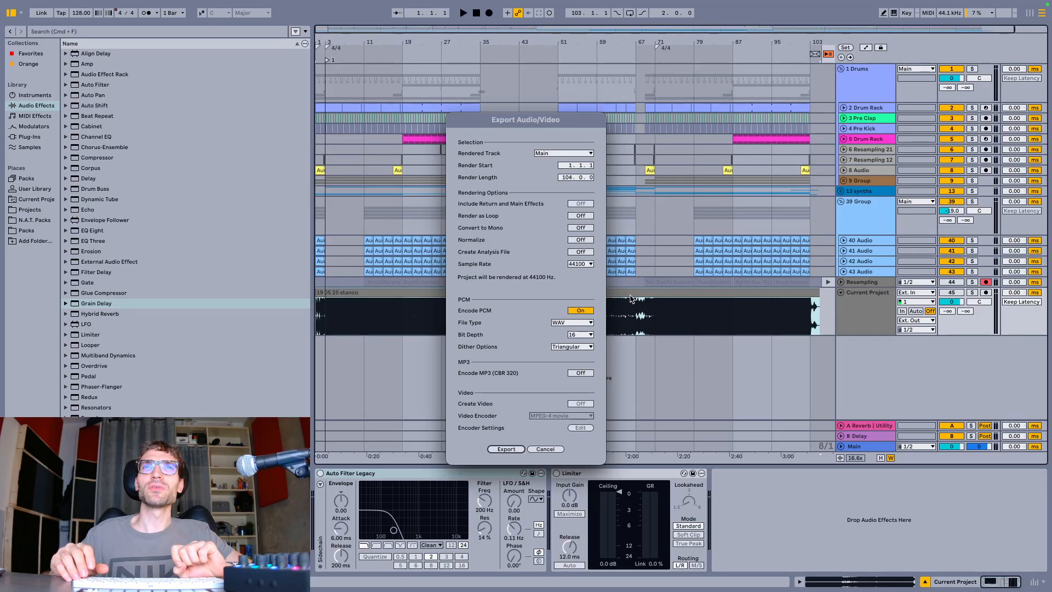
key("Escape")
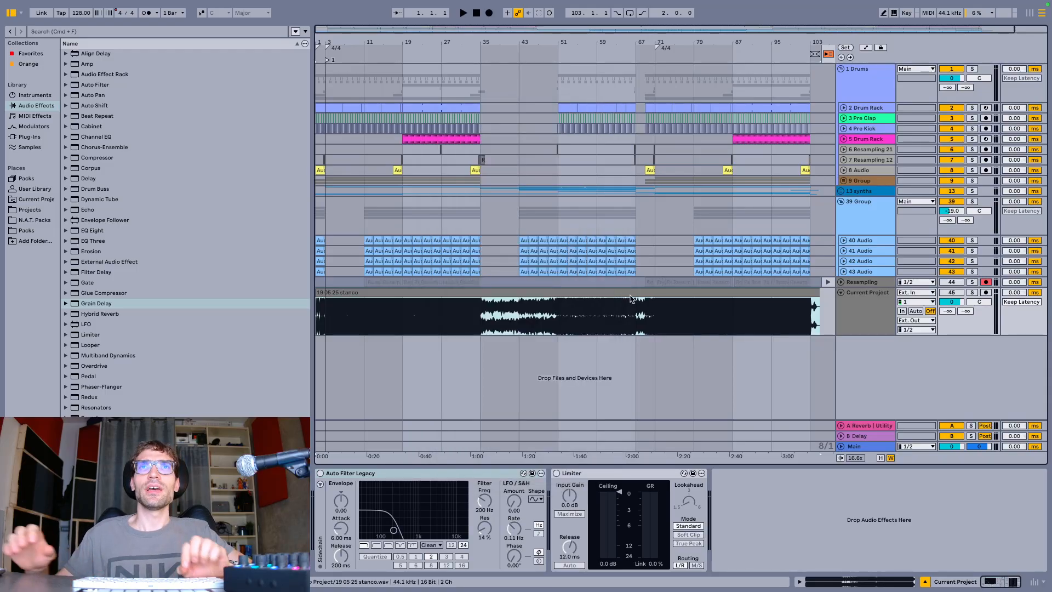
Save the Live Set as a new version named 04 08 25 Stanco in the Stanco Project folder
key("super+shift+s")
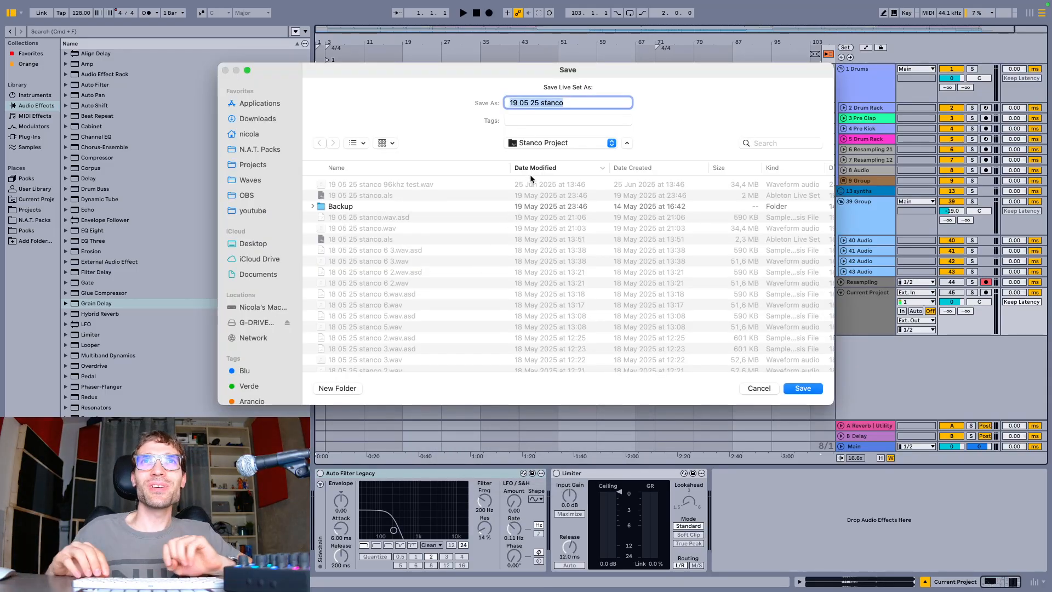
key("Left")
key("shift+Right")
key("shift+Right")
key("shift+Right")
key("shift+Right")
key("shift+Right")
key("shift+Right")
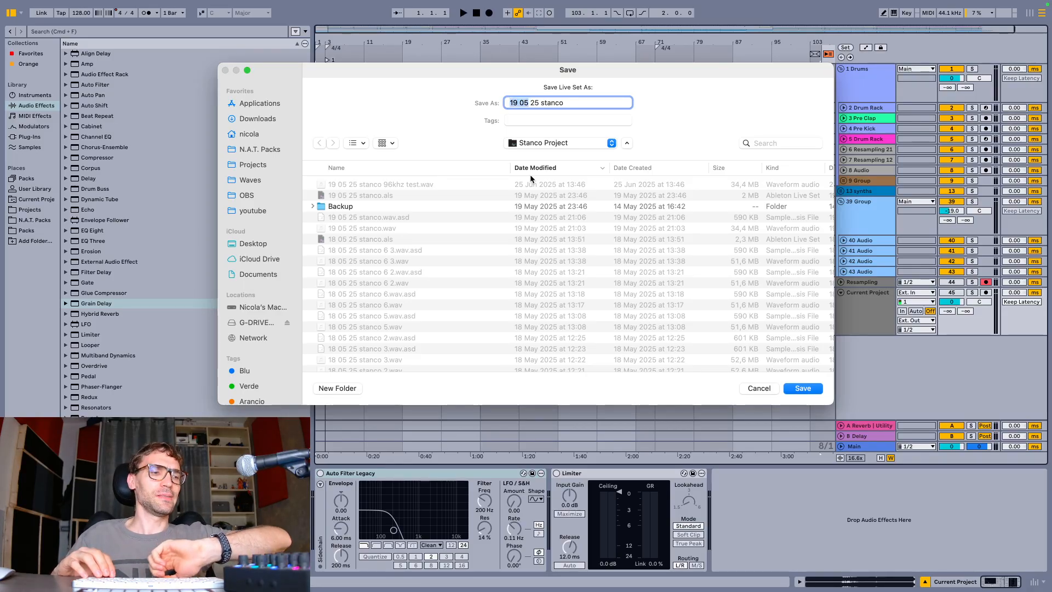
type("04 08")
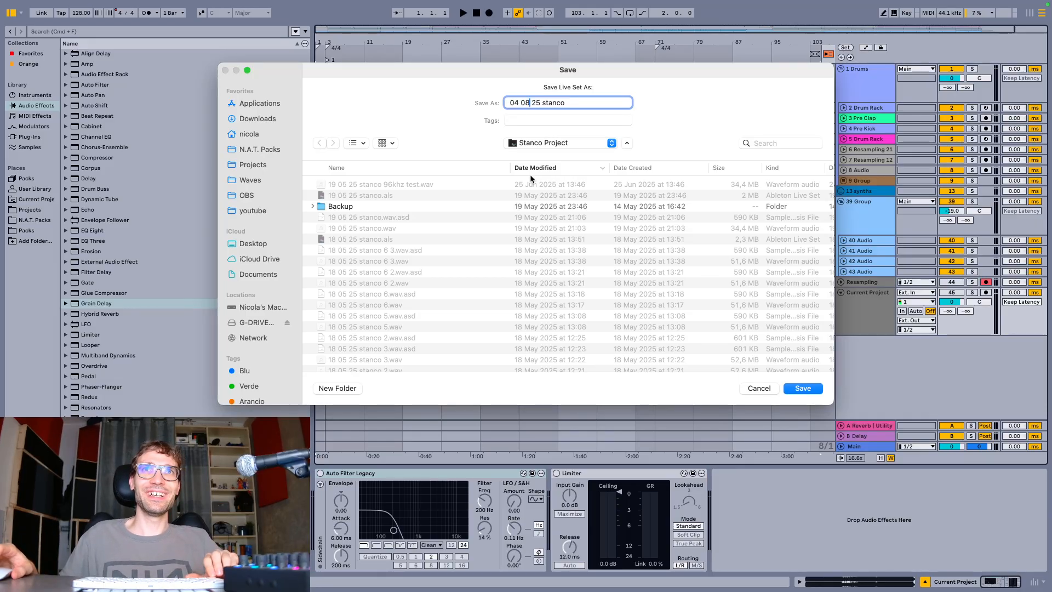
key("Right")
key("Right")
key("Right")
key("Right")
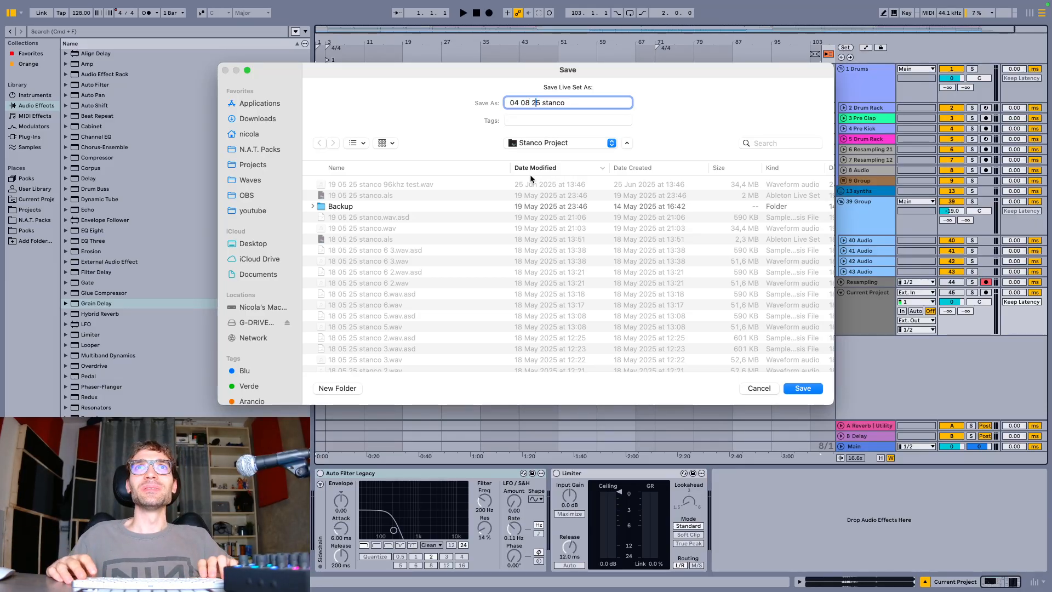
key("Delete")
type("S")
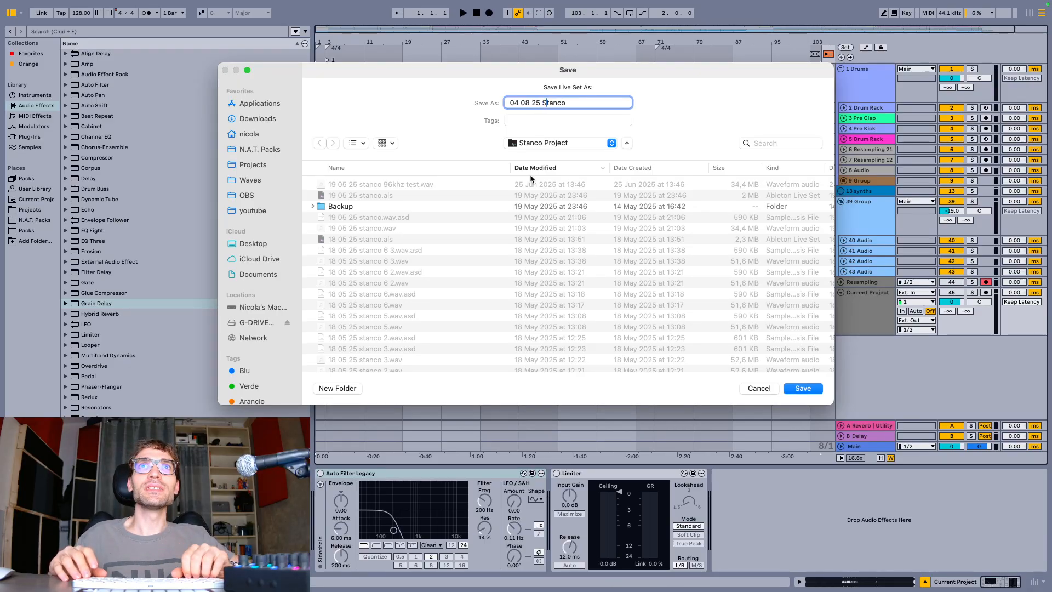
key("Return")
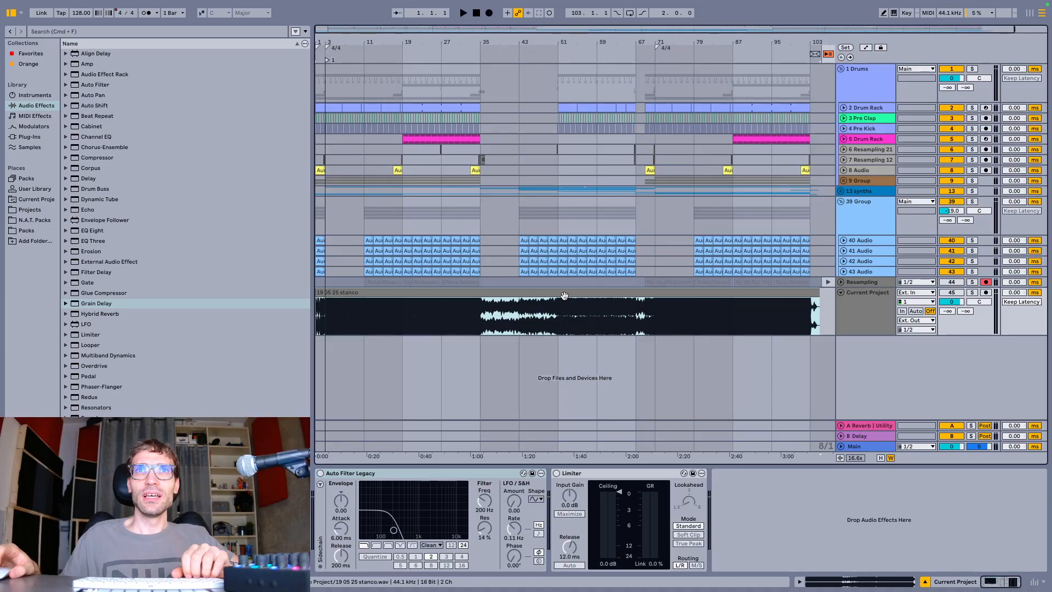
Export the audio as 04 08 25 Stanco into the most recently modified folder inside b.Sound Palettes in Projects
key("super+shift+r")
key("Return")
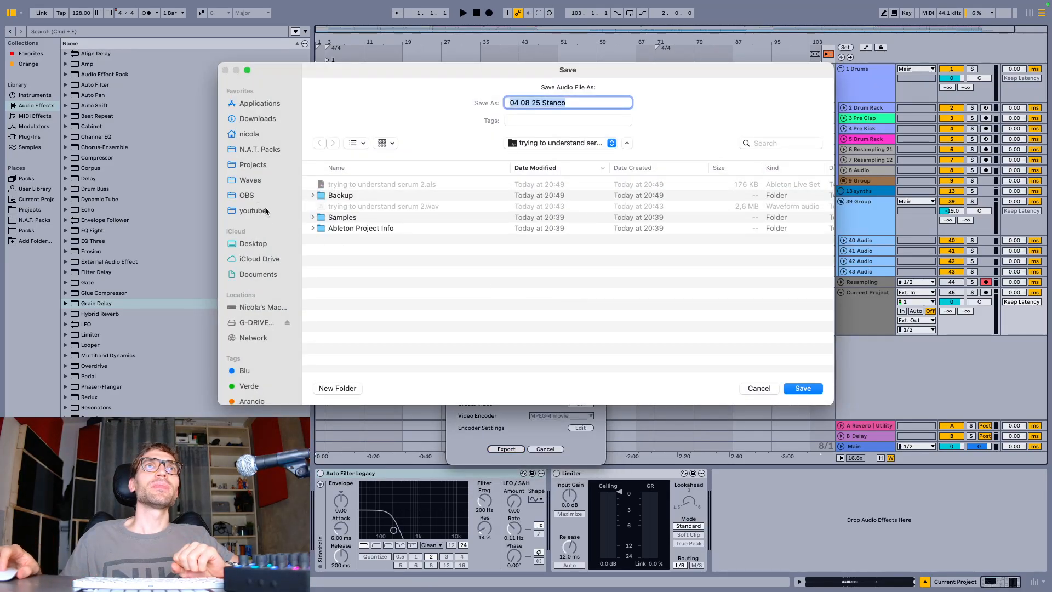
left_click(257, 166)
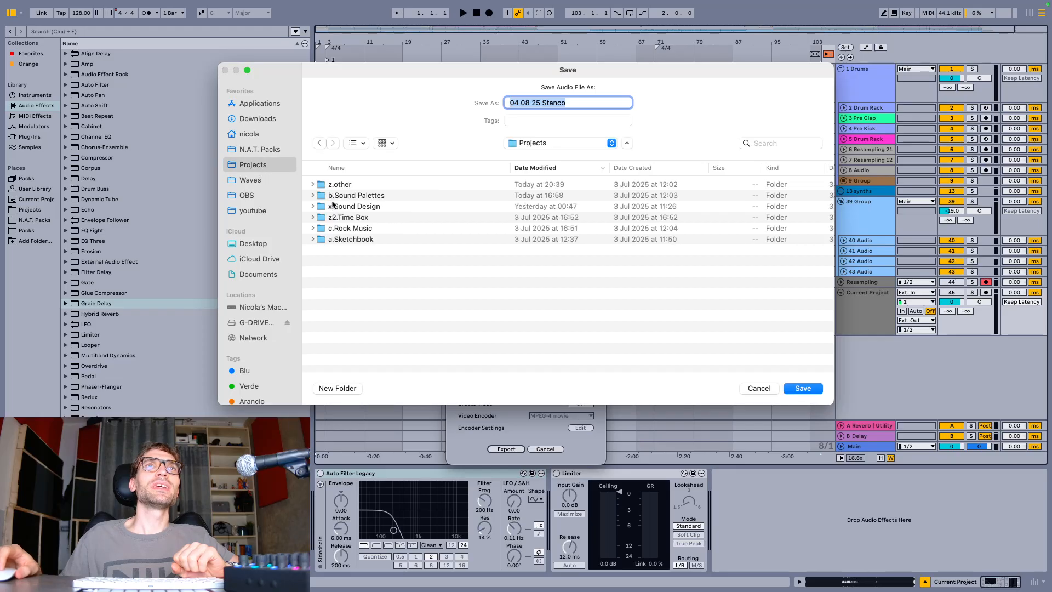
double_click(353, 196)
double_click(370, 187)
key("Return")
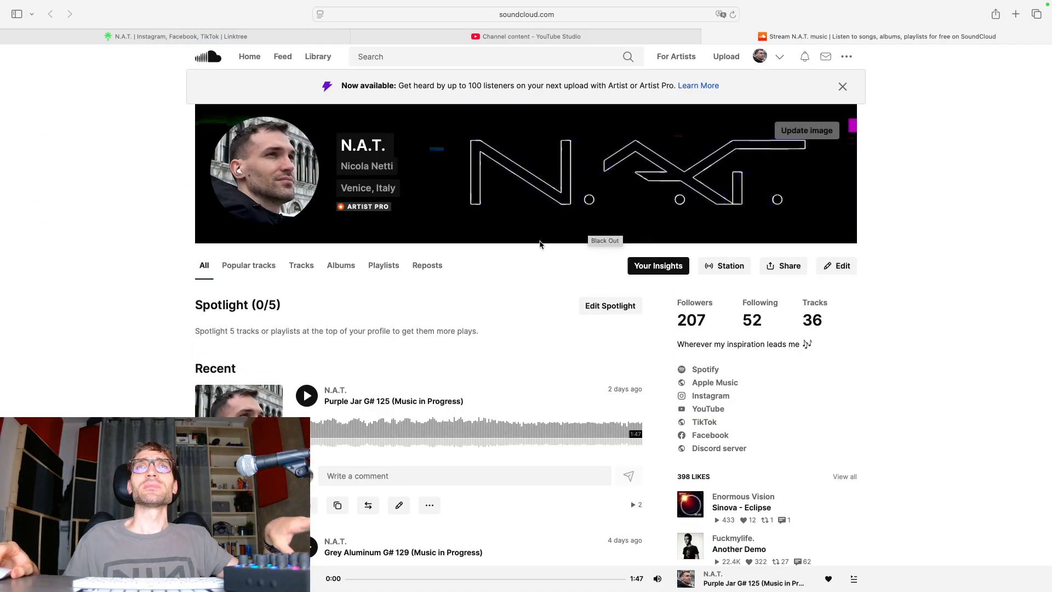
Look through the SoundCloud profile's recent tracks down to Stanco (Music in Progress) and show the artist's Linktree page
scroll(476, 249, "down", 5)
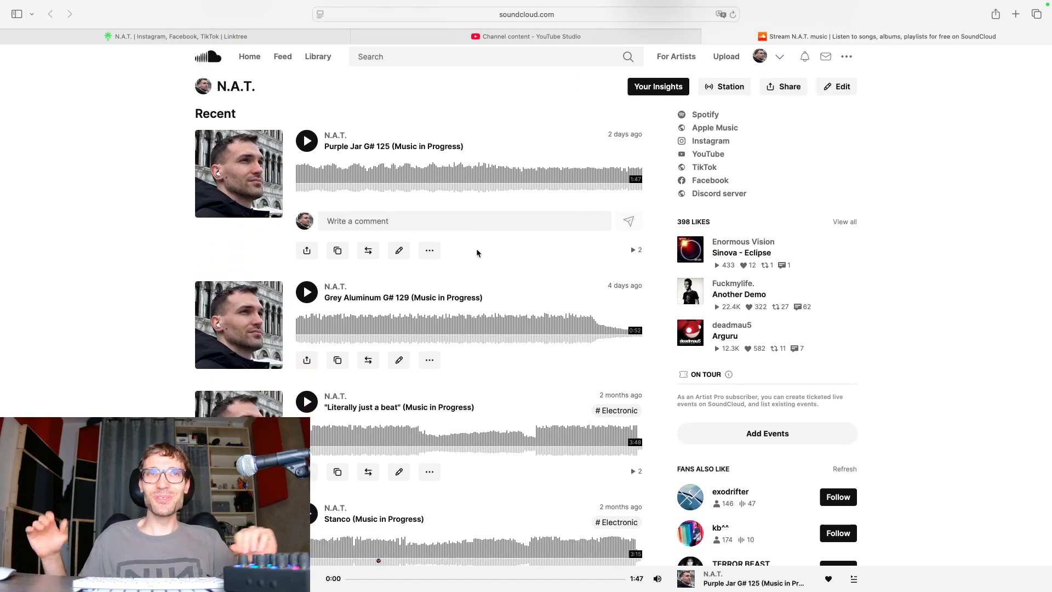
scroll(476, 252, "down", 5)
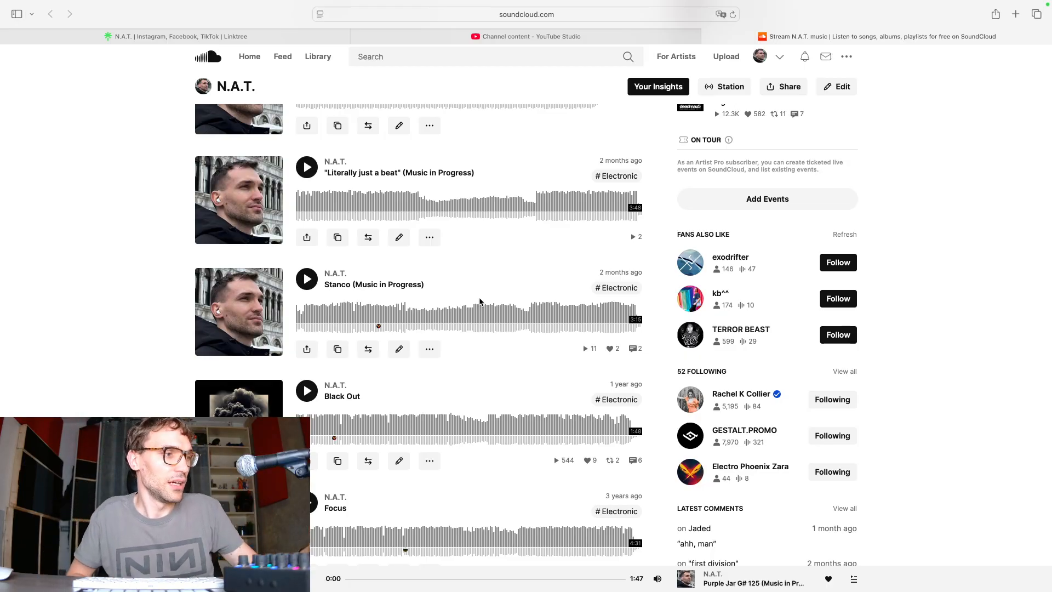
key("ctrl+Tab")
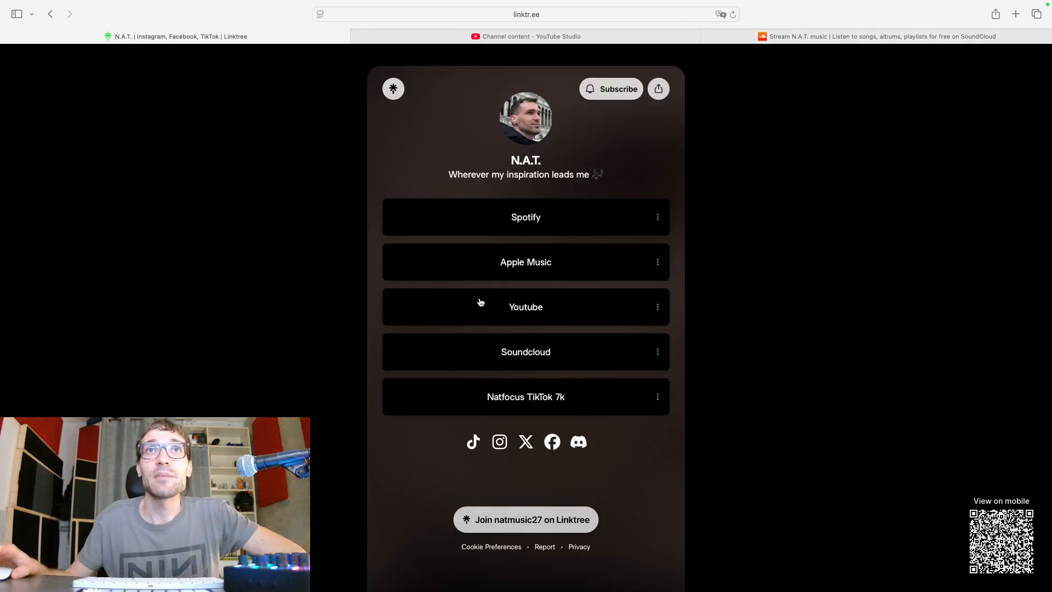